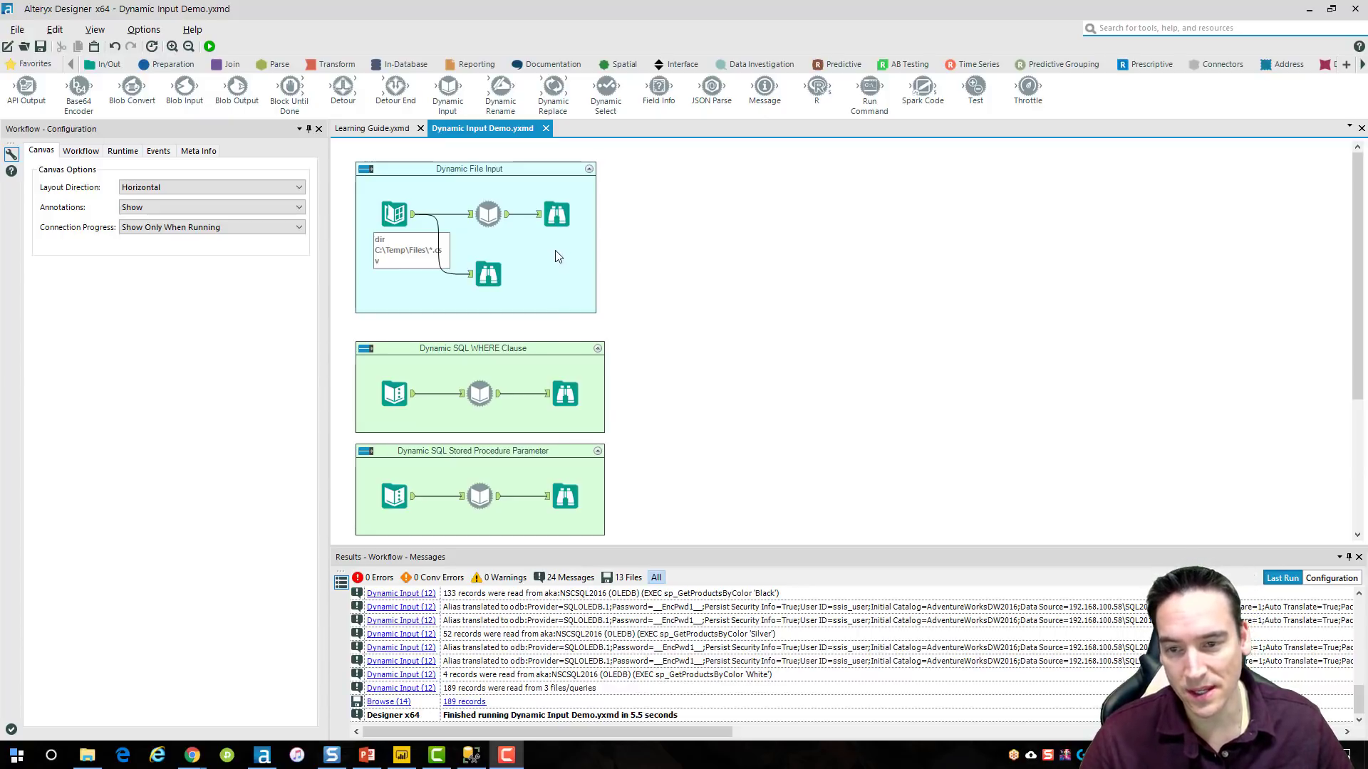
Review the Directory tool's settings in the Dynamic File Input container and locate that tool in the In/Out category.
{"action": "left_click", "coordinate": [398, 214]}
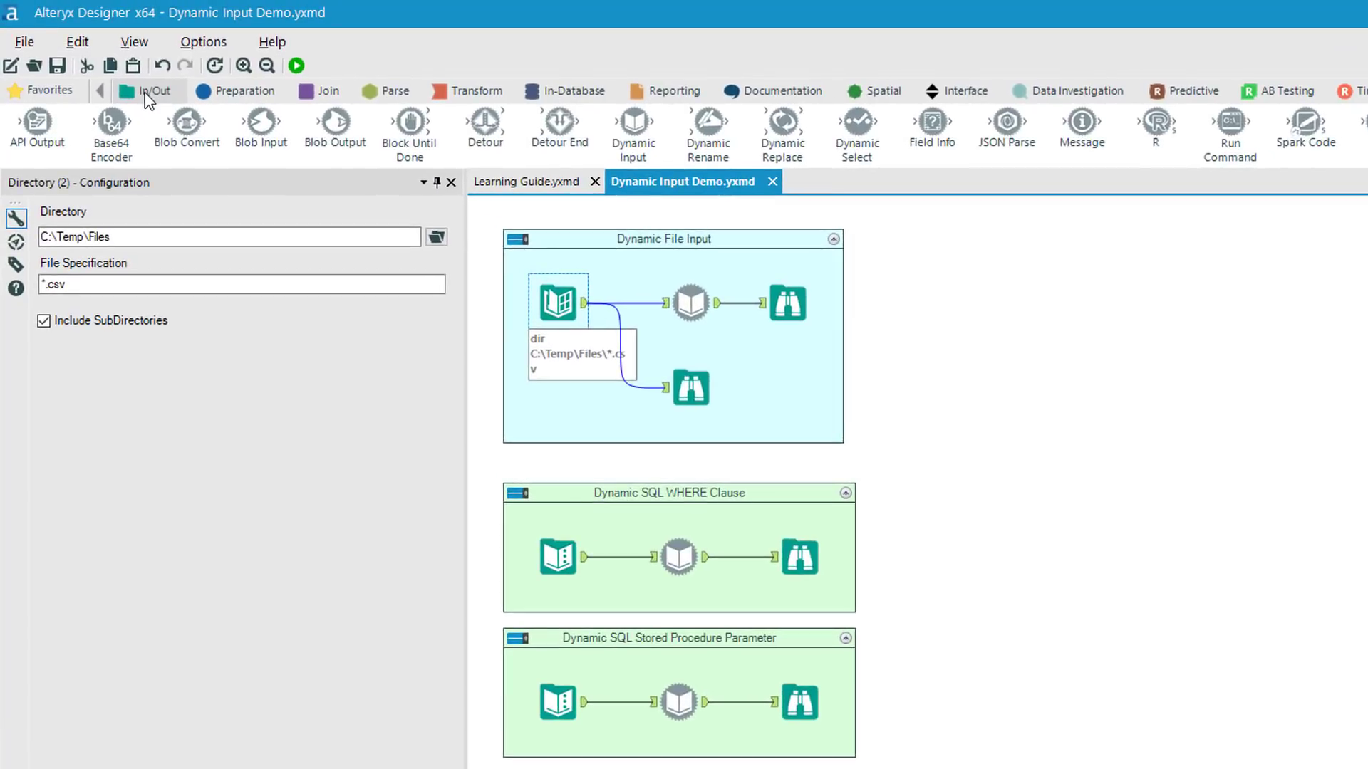
{"action": "left_click", "coordinate": [146, 93]}
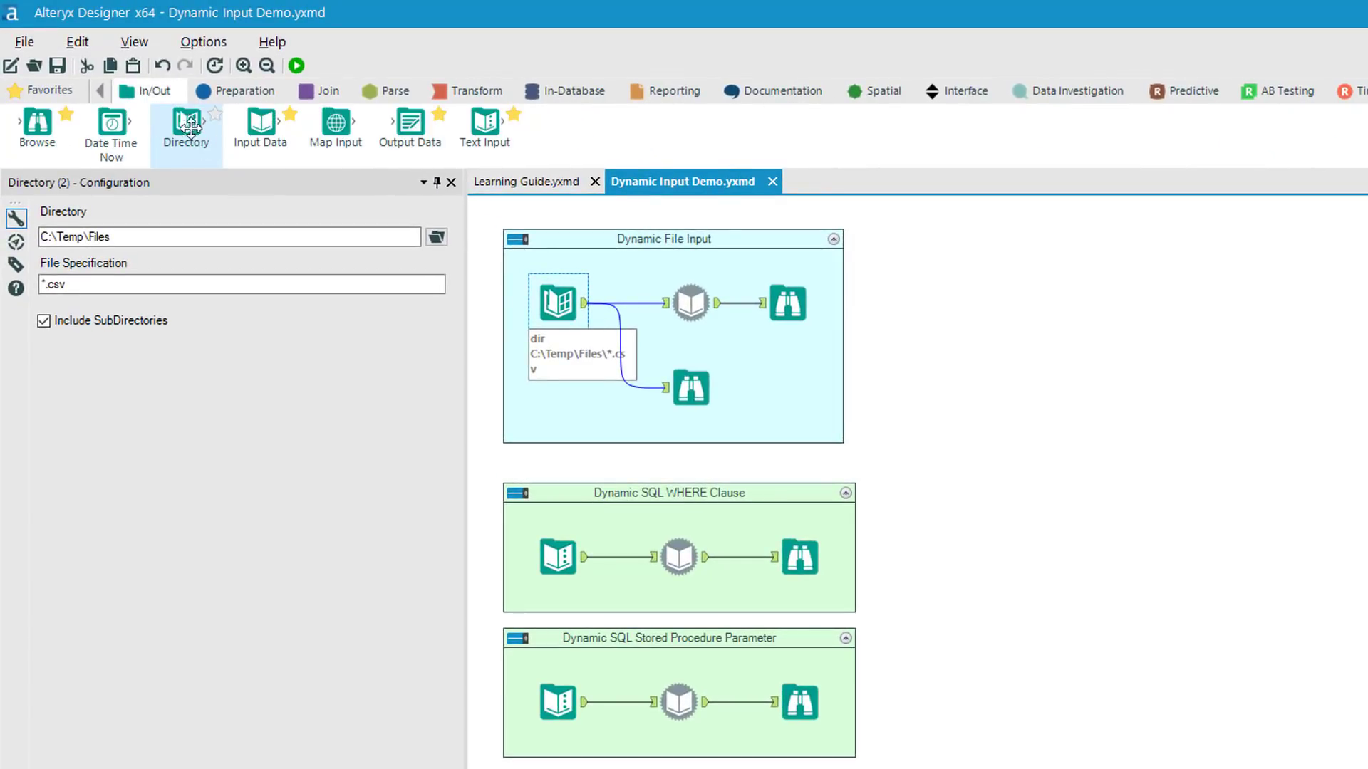
{"action": "left_click", "coordinate": [691, 305]}
{"action": "left_click", "coordinate": [560, 302]}
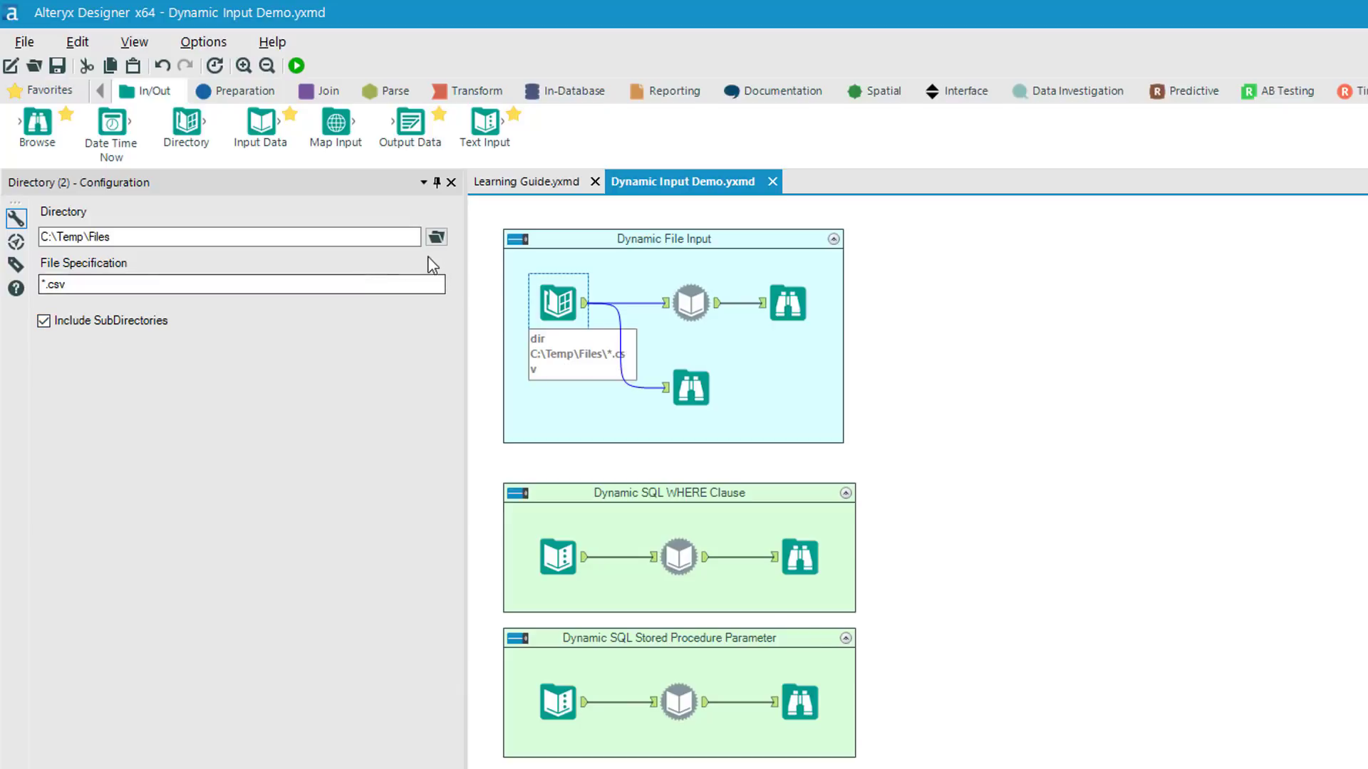
Examine the subfolders of C:\Temp\Files in the Directory tool's folder chooser without changing the chosen folder.
{"action": "left_click", "coordinate": [436, 238]}
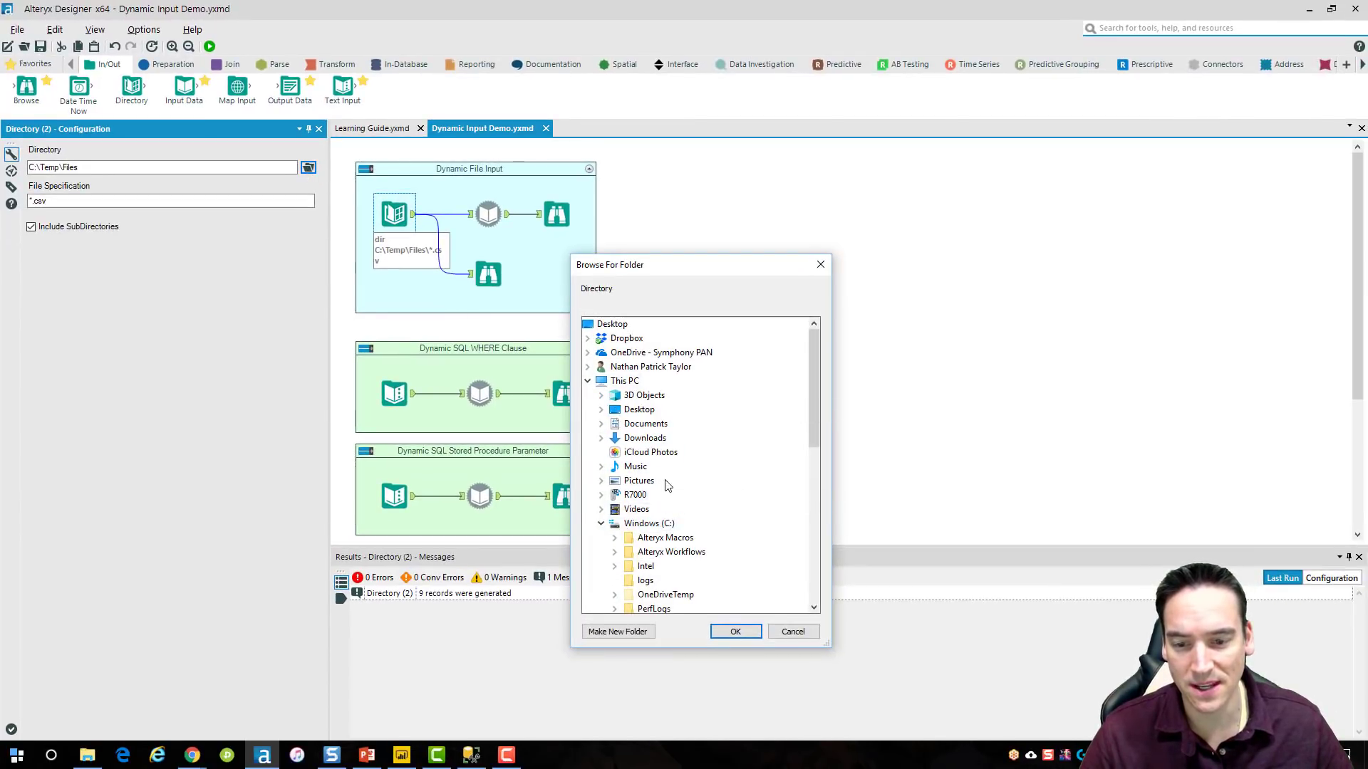
{"action": "scroll", "coordinate": [684, 427], "scroll_direction": "down", "scroll_amount": 5}
{"action": "scroll", "coordinate": [669, 477], "scroll_direction": "down", "scroll_amount": 2}
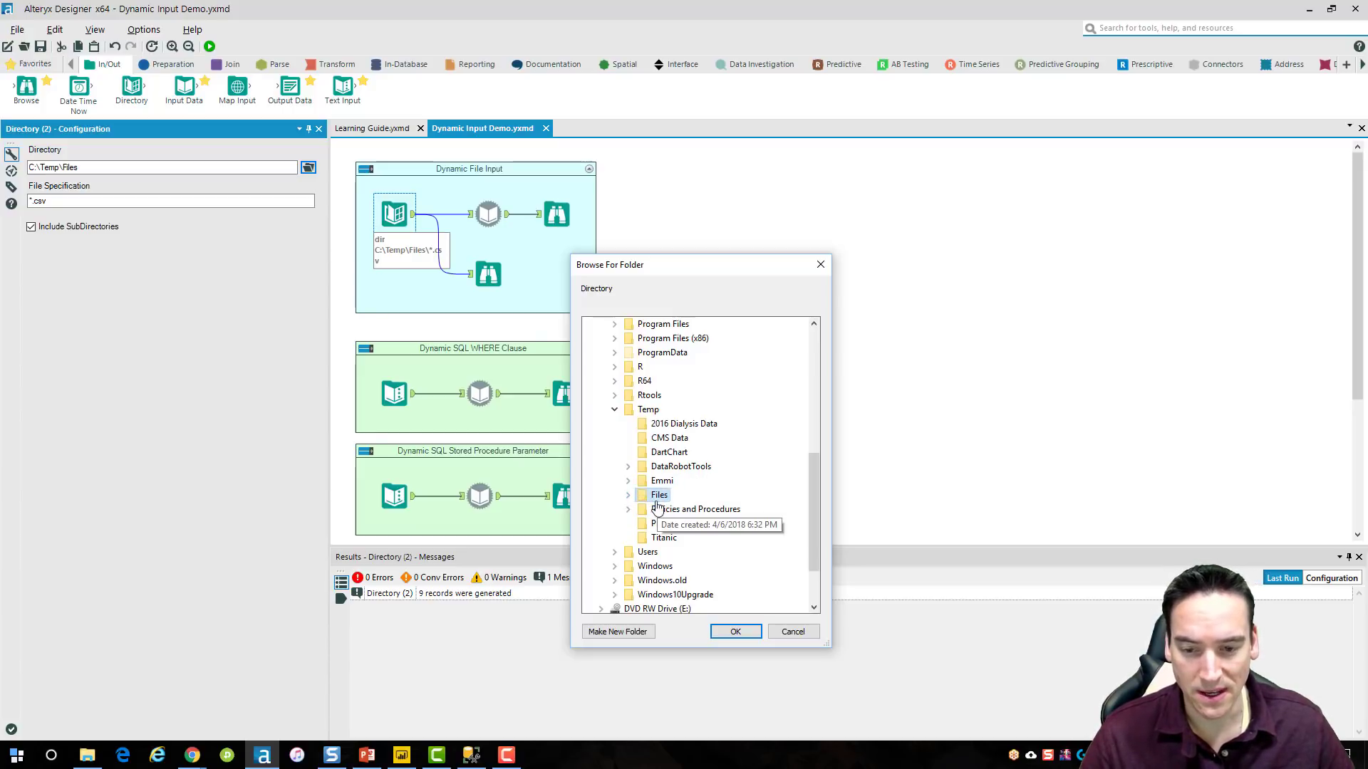
{"action": "left_click", "coordinate": [628, 495]}
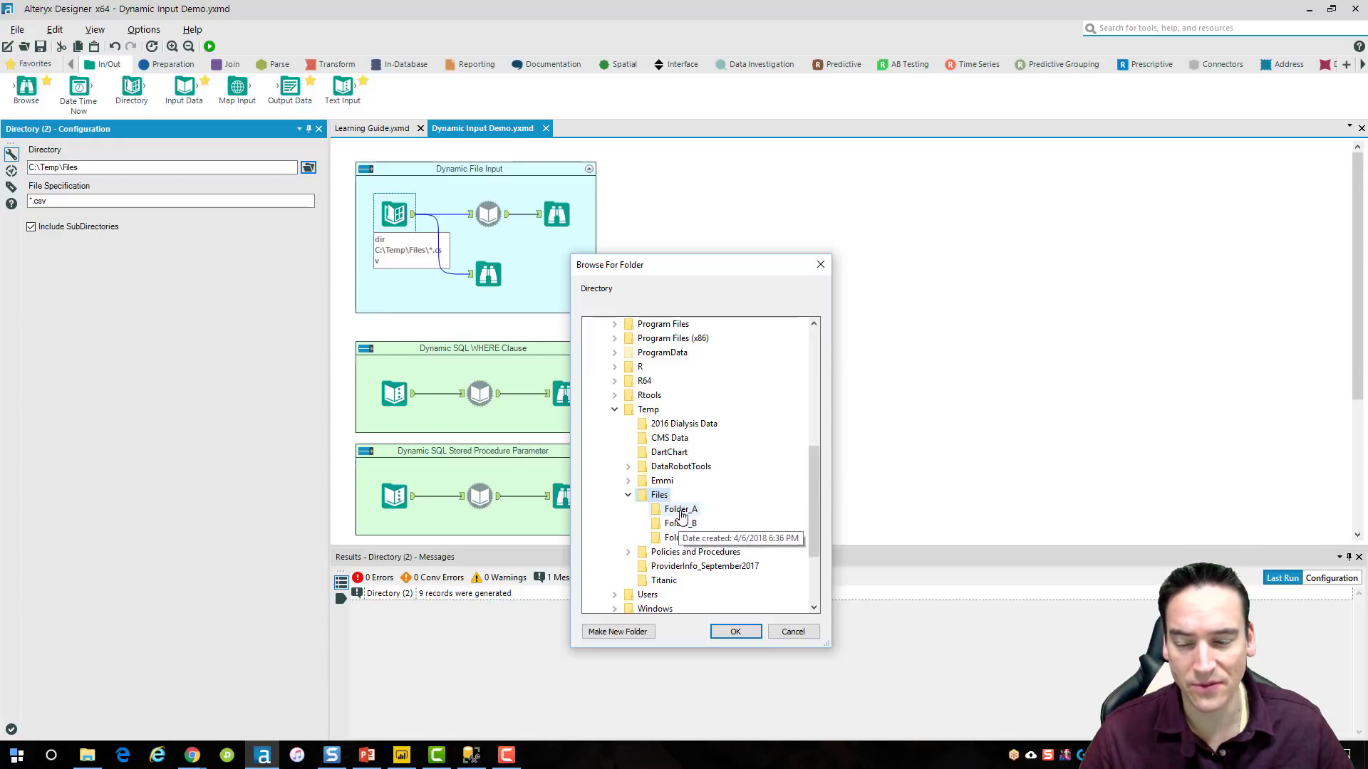
{"action": "left_click", "coordinate": [791, 632]}
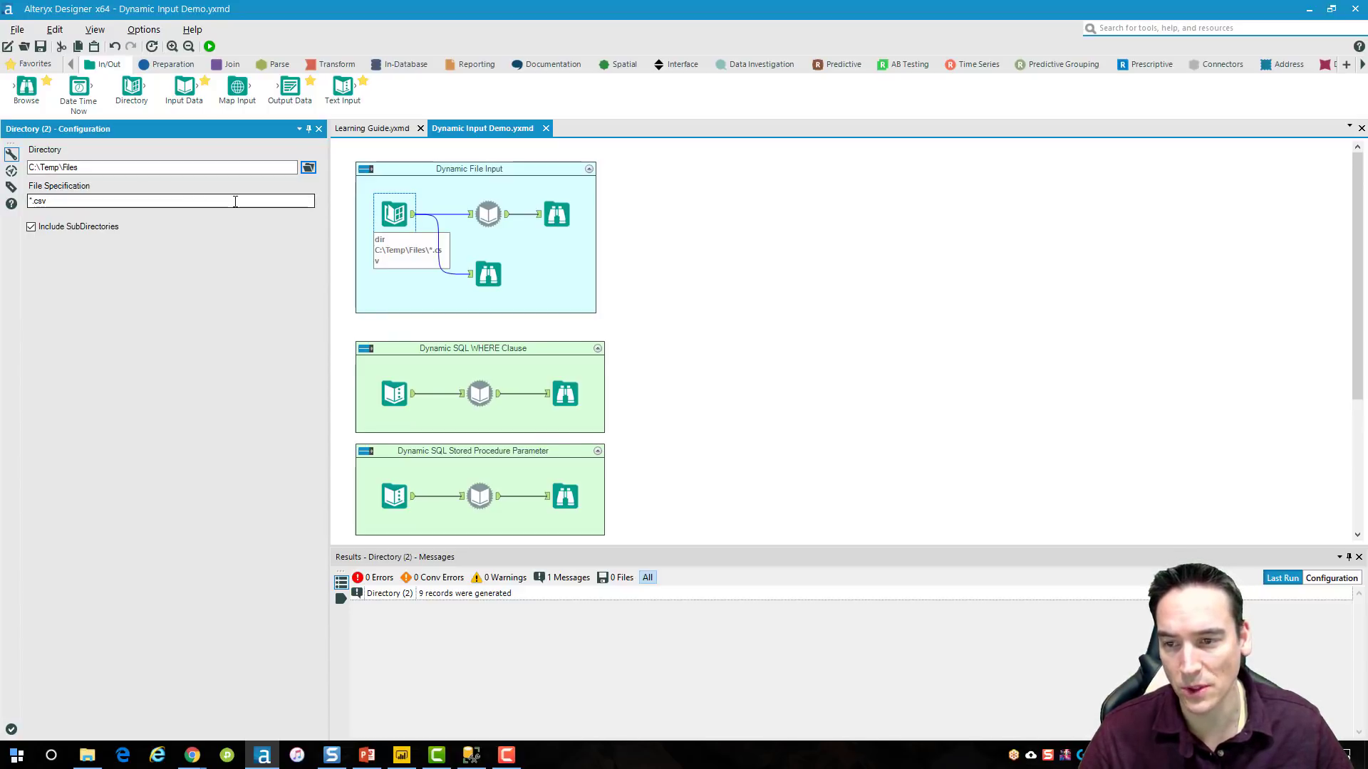
Inspect the Directory tool's output records and the Dynamic Input tool's settings, and locate Dynamic Input among the Developer tools.
{"action": "left_click", "coordinate": [492, 276]}
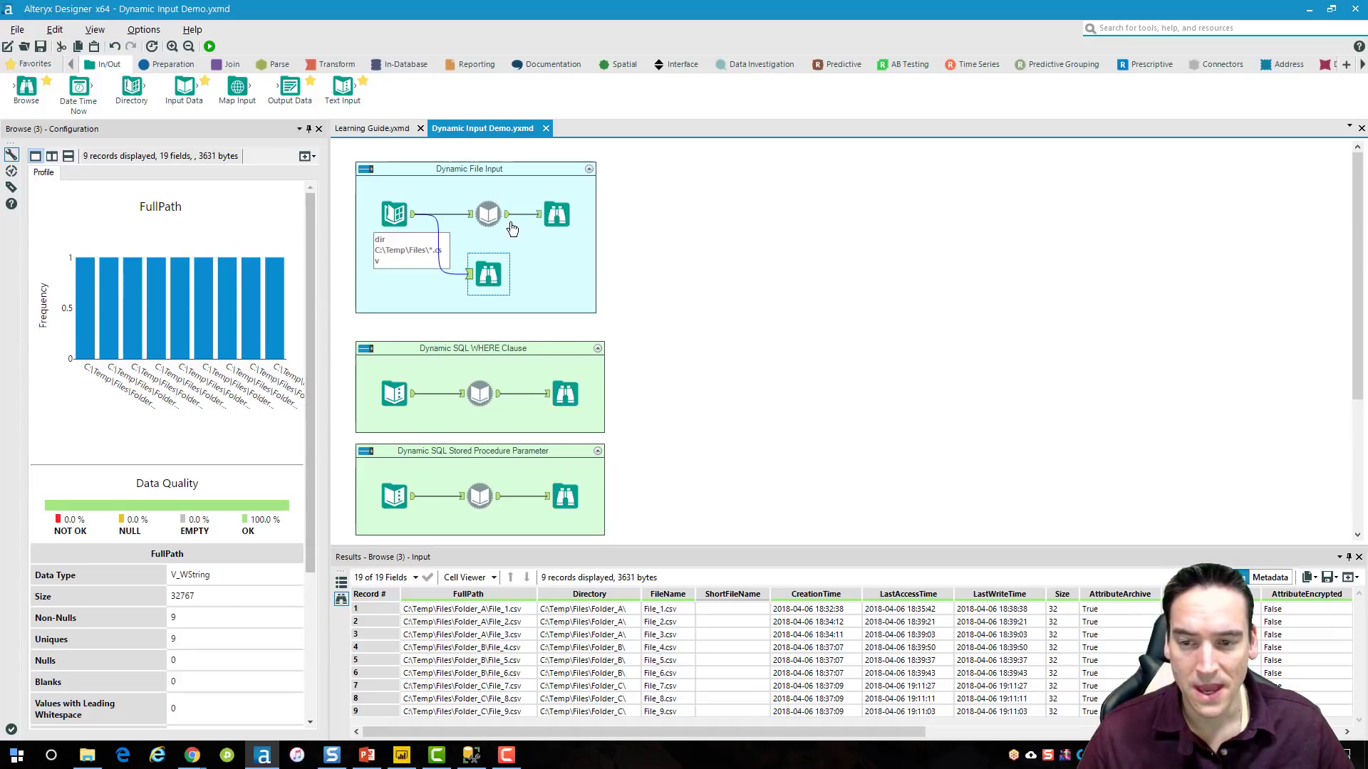
{"action": "left_click", "coordinate": [490, 213]}
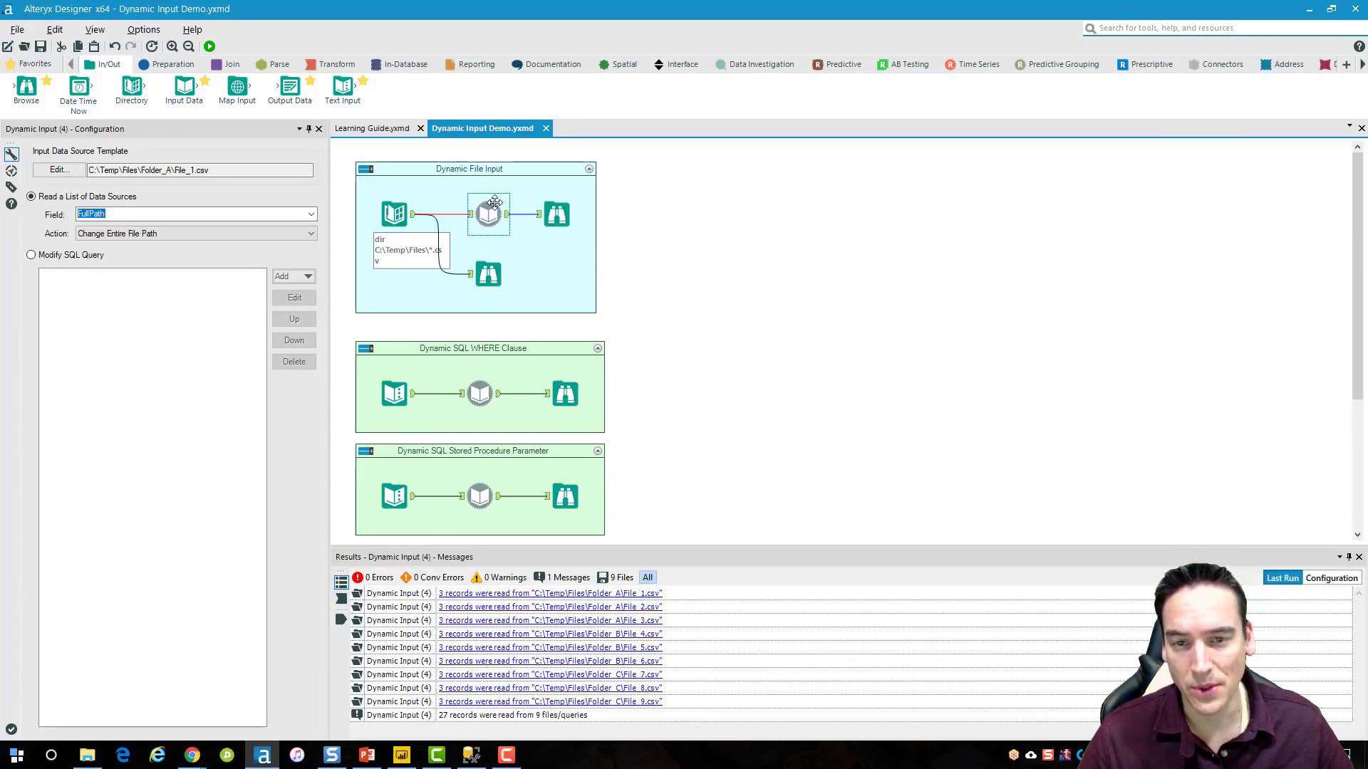
{"action": "left_click", "coordinate": [1361, 65]}
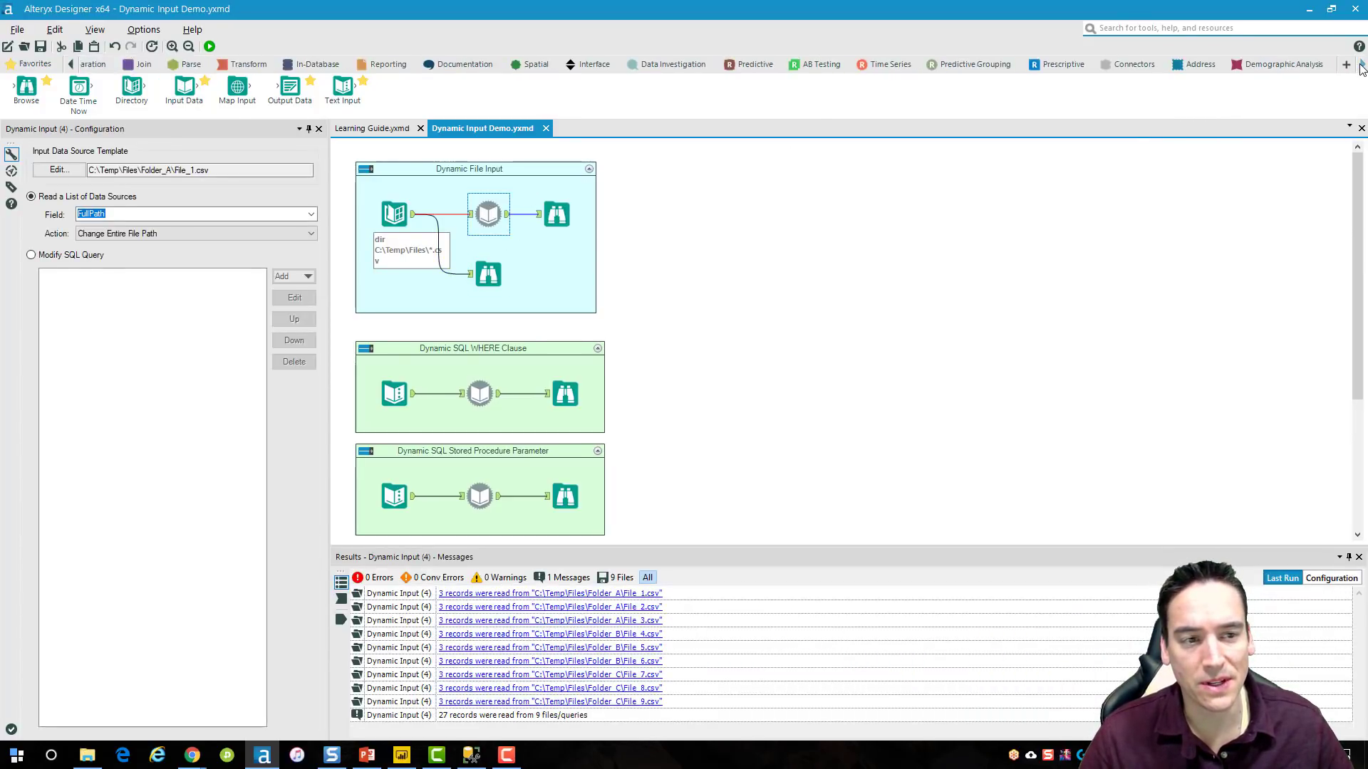
{"action": "left_click", "coordinate": [1362, 65]}
{"action": "left_click", "coordinate": [1156, 65]}
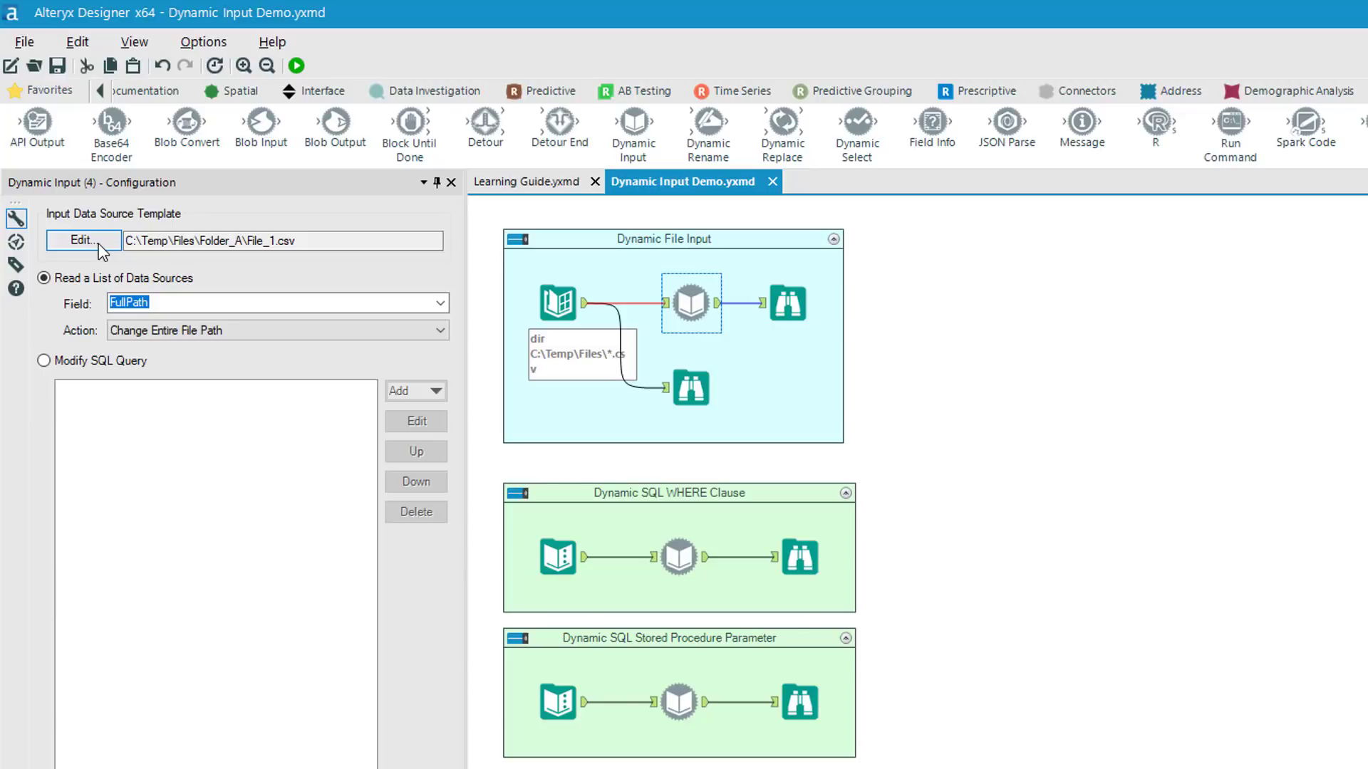
Set the Dynamic Input tool's source template to C:\Temp\Files\Folder_A\File_1.csv and its action to Change Entire File Path.
{"action": "left_click", "coordinate": [80, 240]}
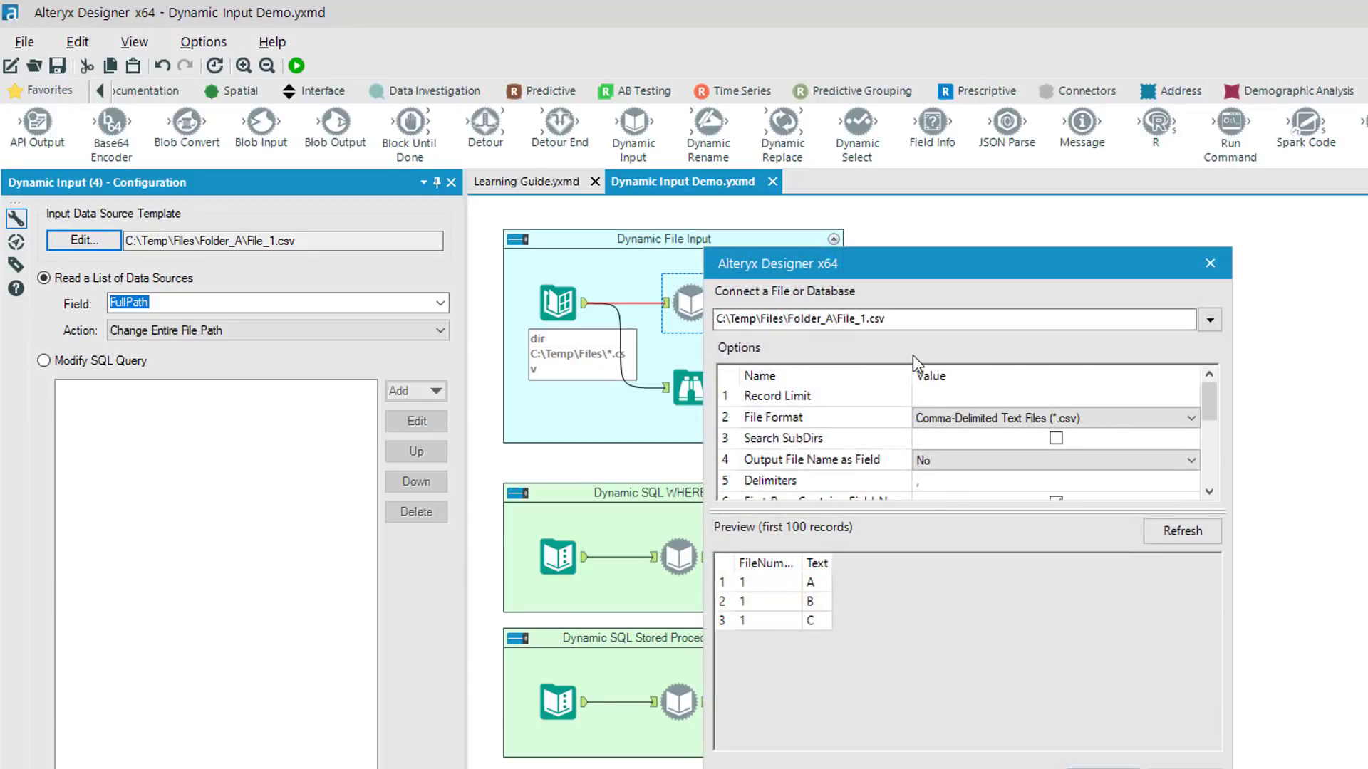
{"action": "left_click", "coordinate": [1209, 320]}
{"action": "left_click", "coordinate": [1017, 352]}
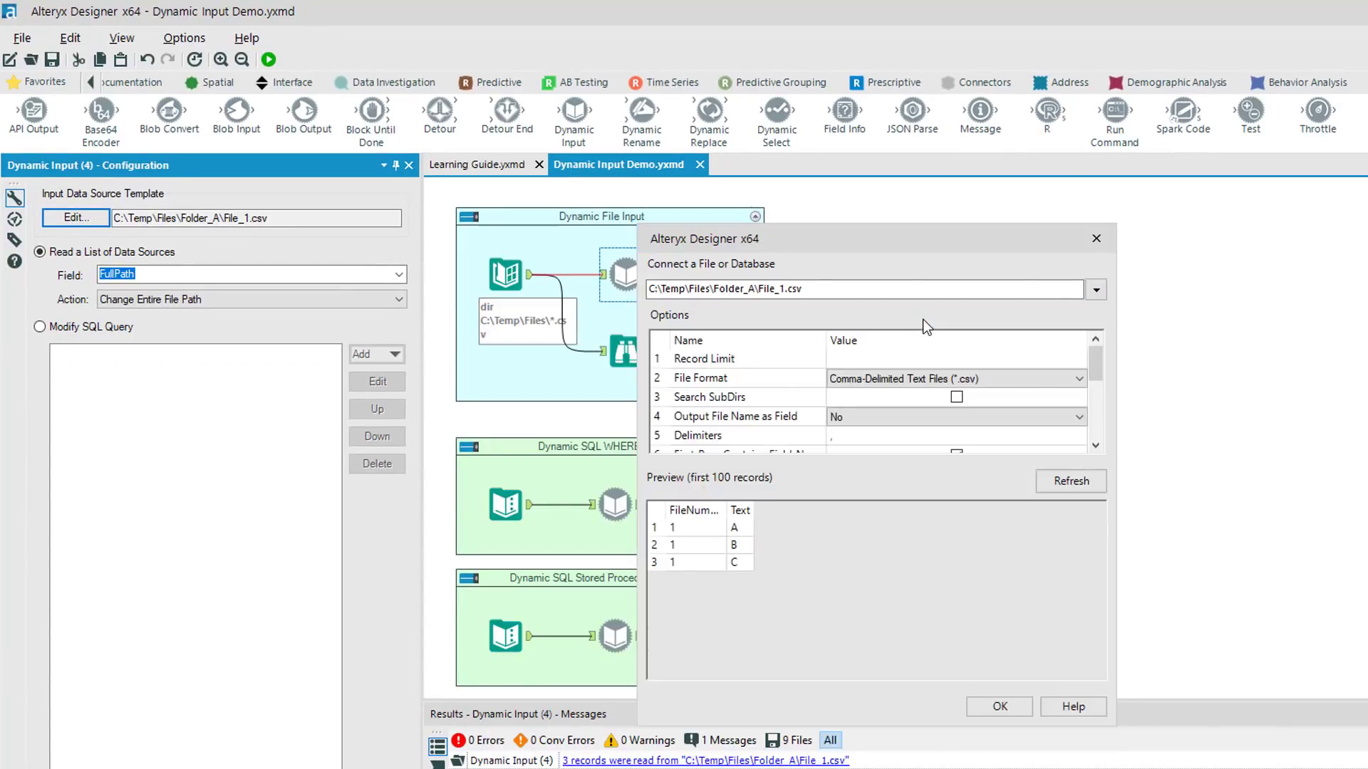
{"action": "left_click", "coordinate": [944, 308]}
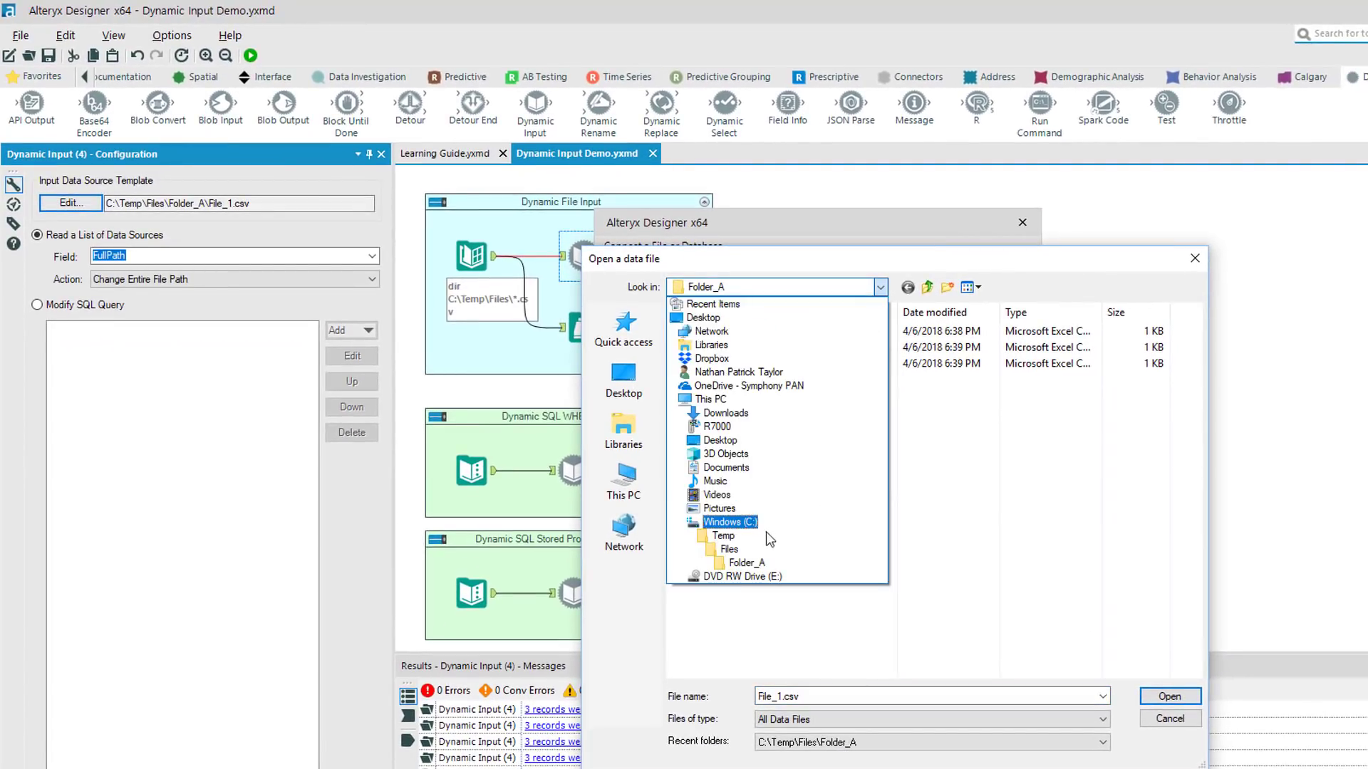
{"action": "left_click", "coordinate": [751, 562]}
{"action": "left_click", "coordinate": [738, 335]}
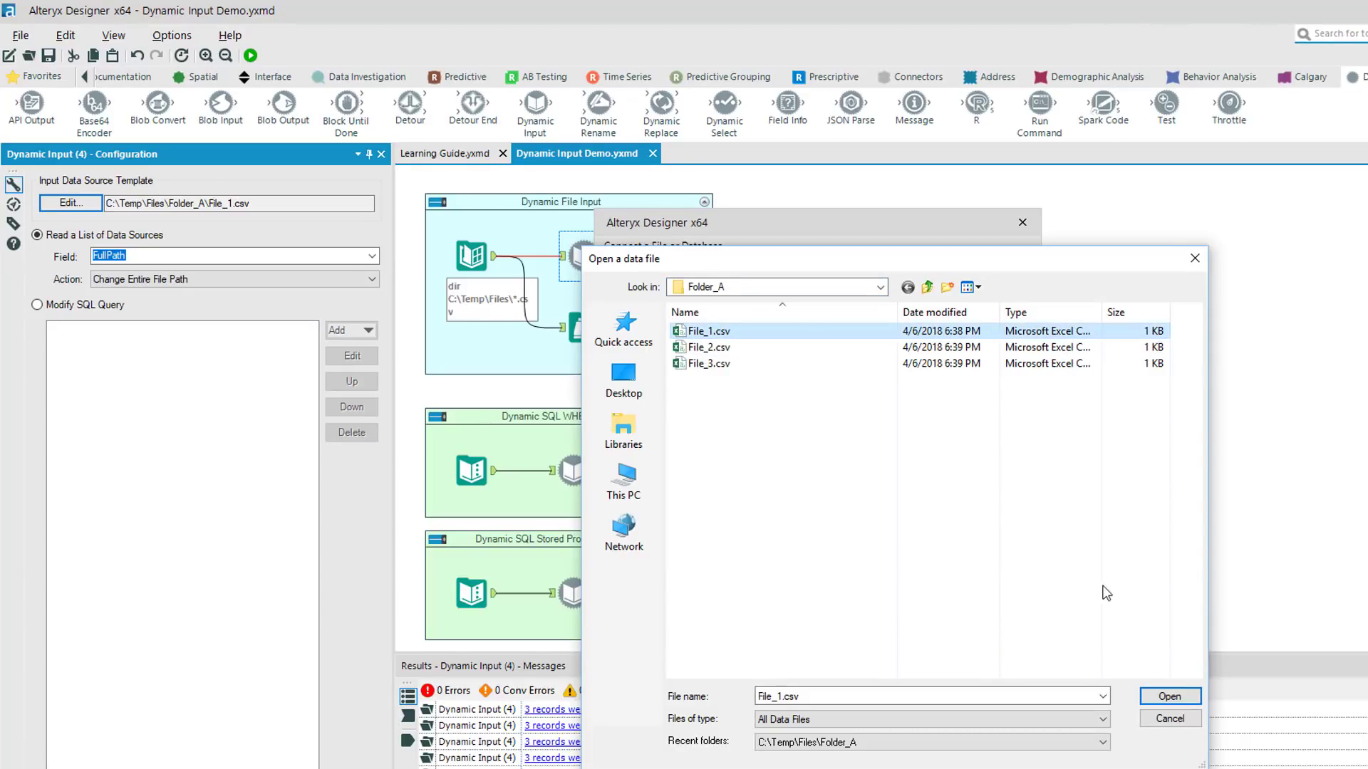
{"action": "left_click", "coordinate": [1169, 696]}
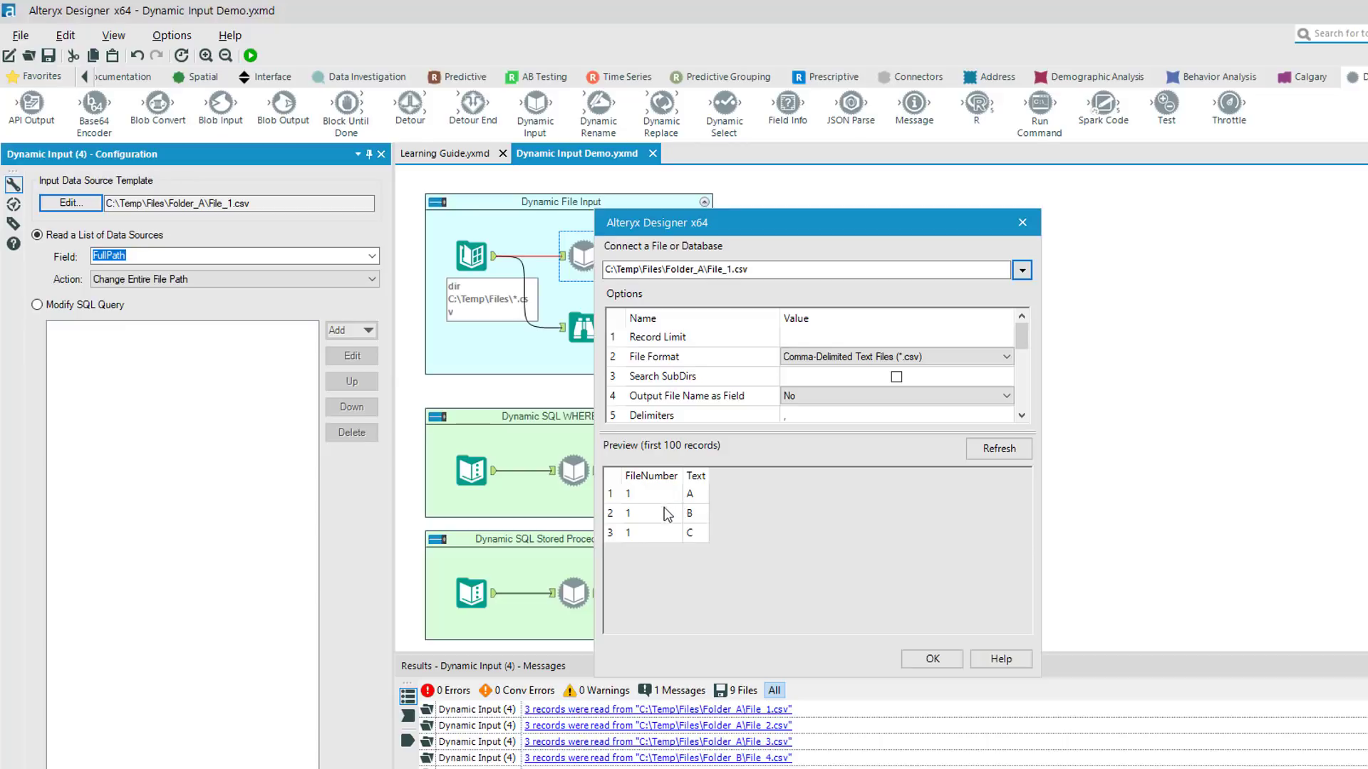
{"action": "left_click", "coordinate": [933, 659]}
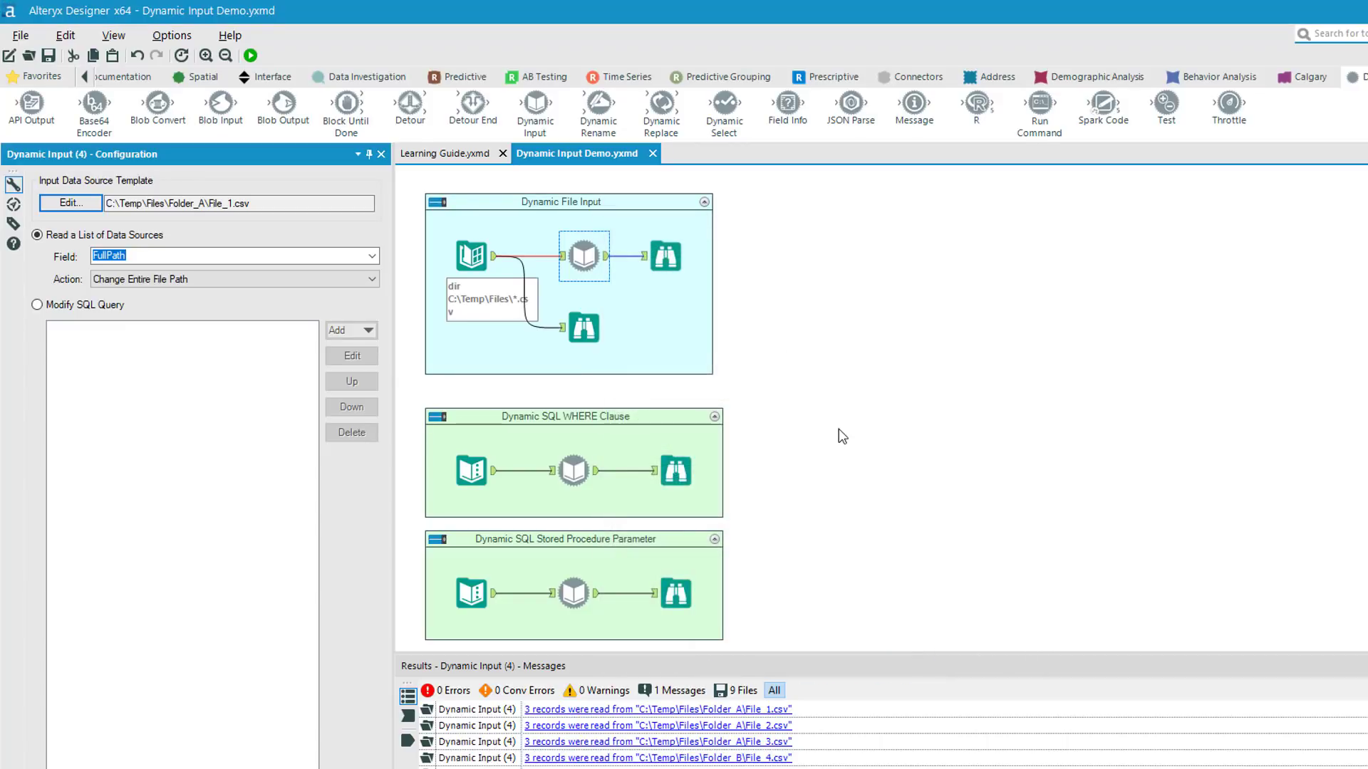
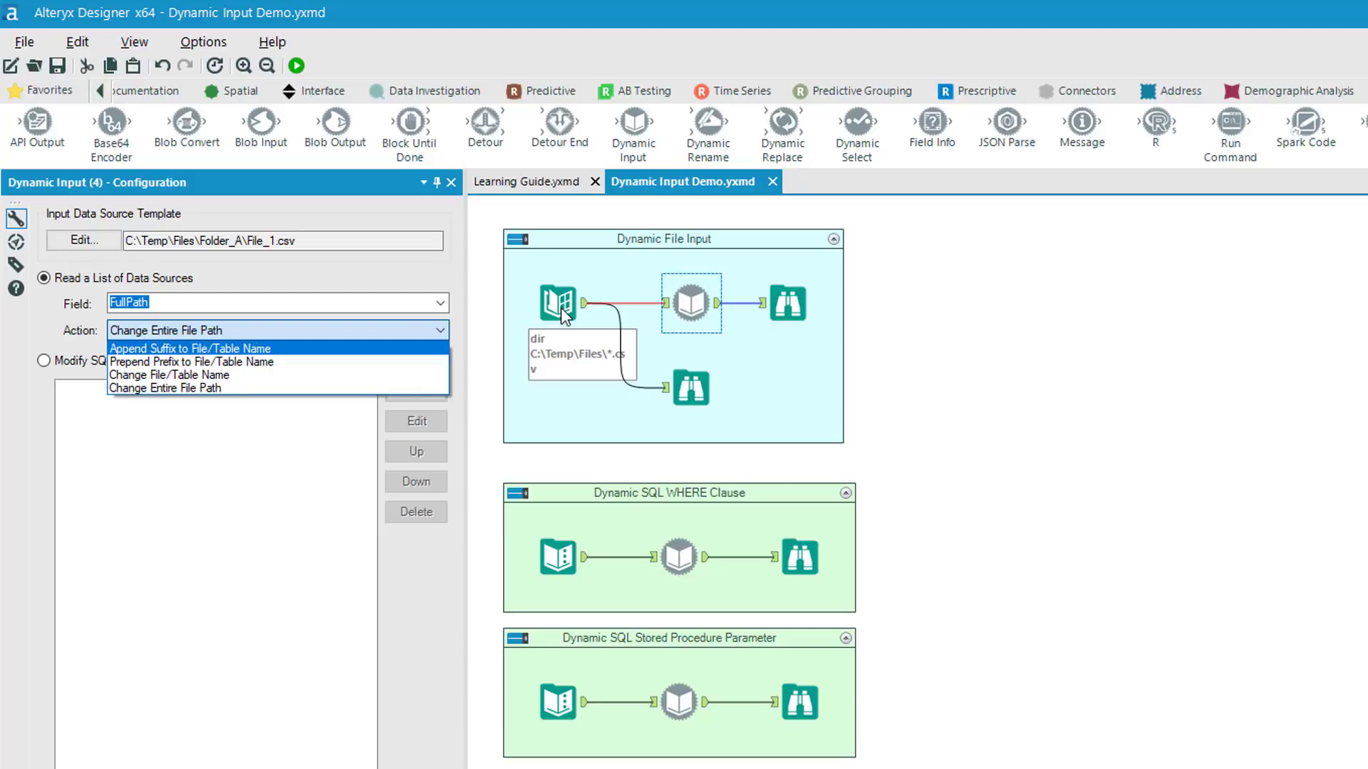
{"action": "left_click", "coordinate": [298, 390]}
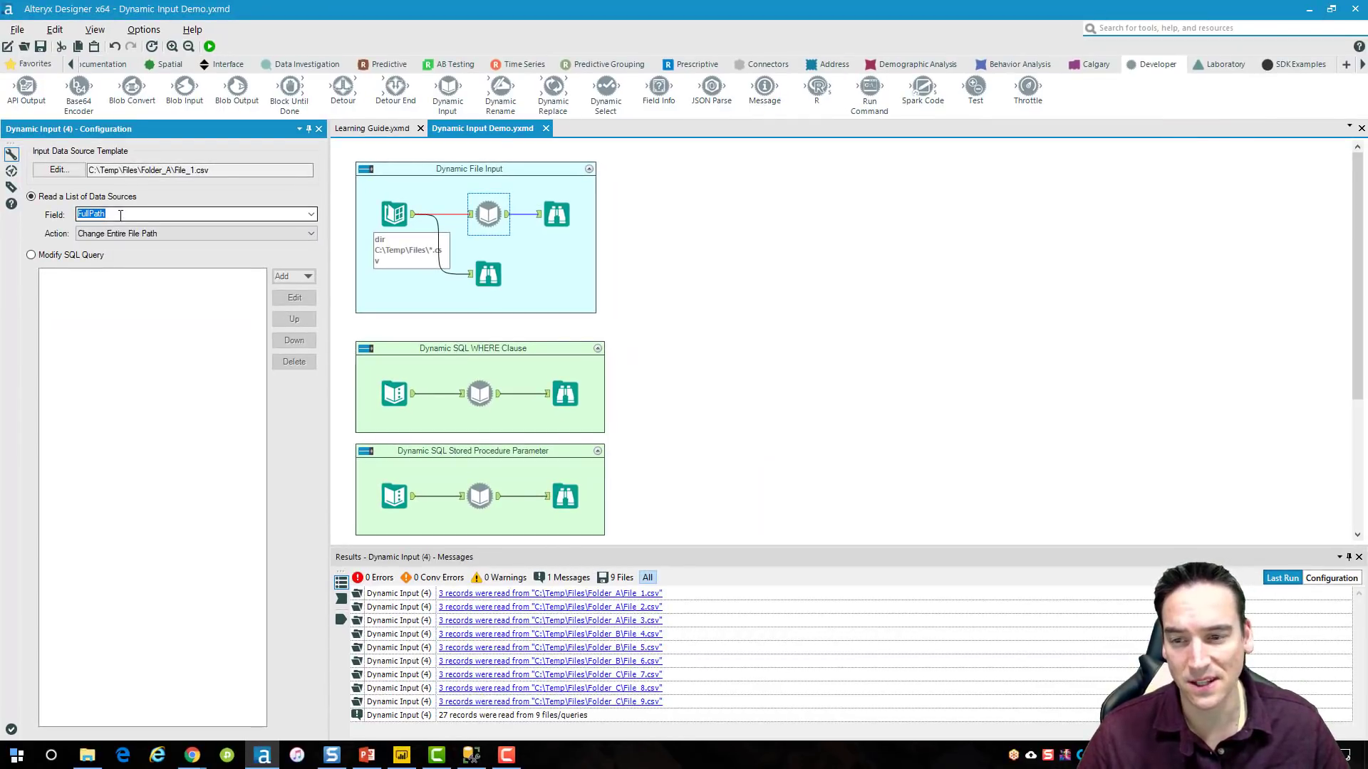
Examine the file list from the Directory tool and the combined records output by the Dynamic Input tool.
{"action": "left_click", "coordinate": [480, 270]}
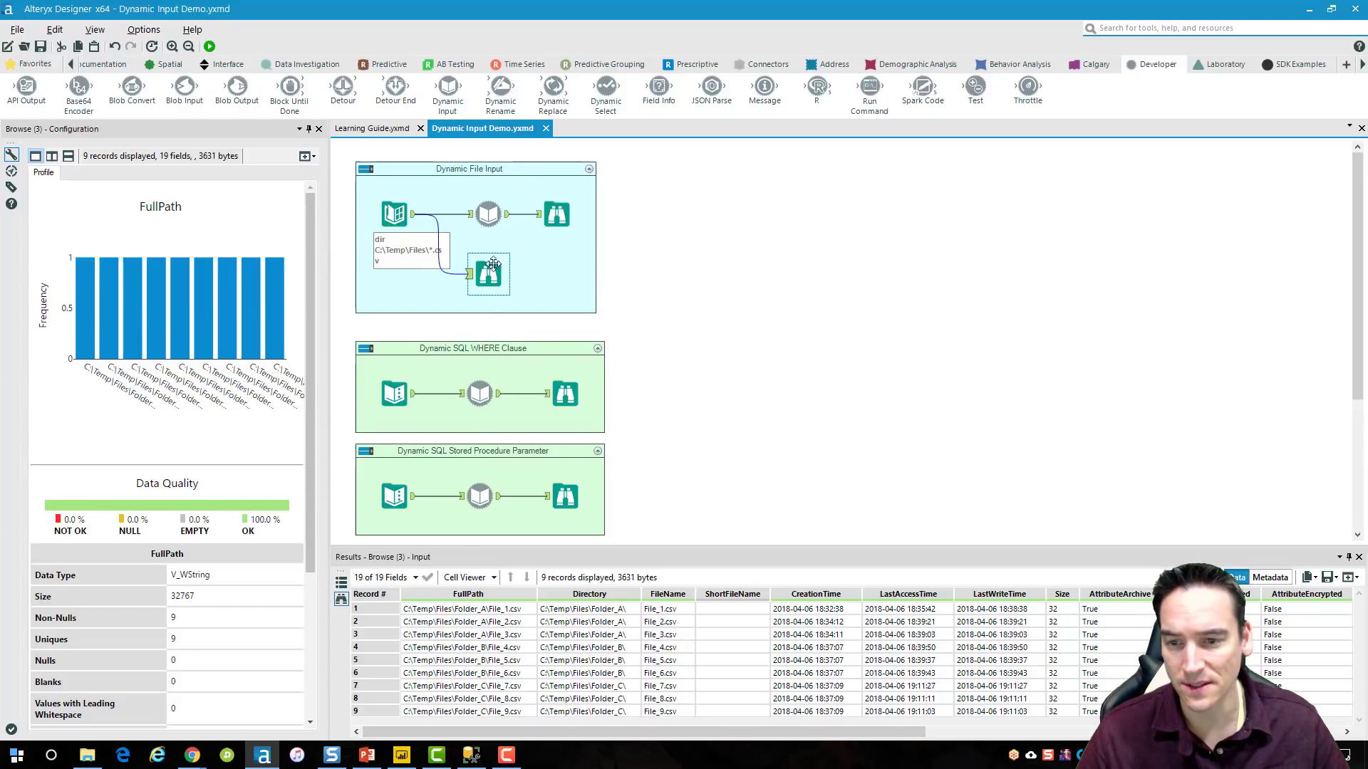
{"action": "left_click", "coordinate": [496, 224]}
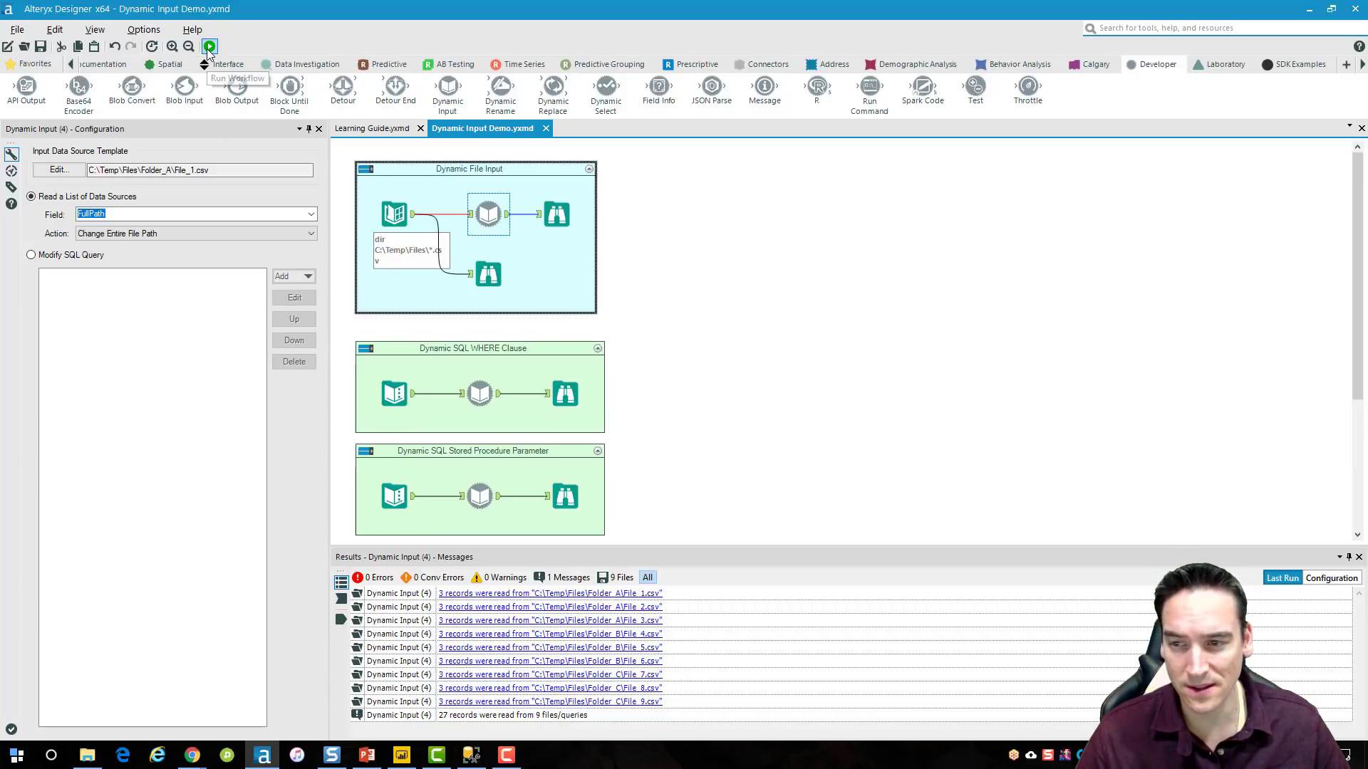
{"action": "left_click", "coordinate": [564, 218]}
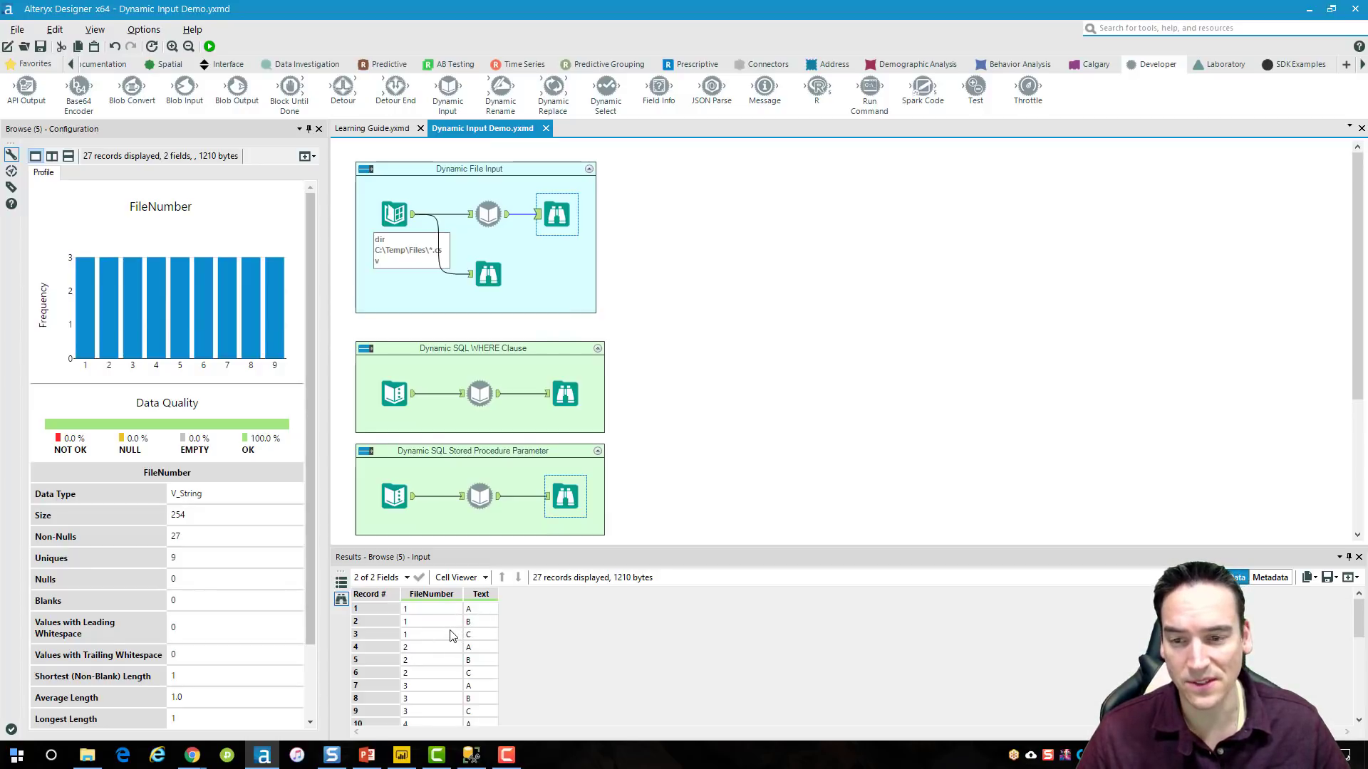
{"action": "left_click", "coordinate": [488, 274]}
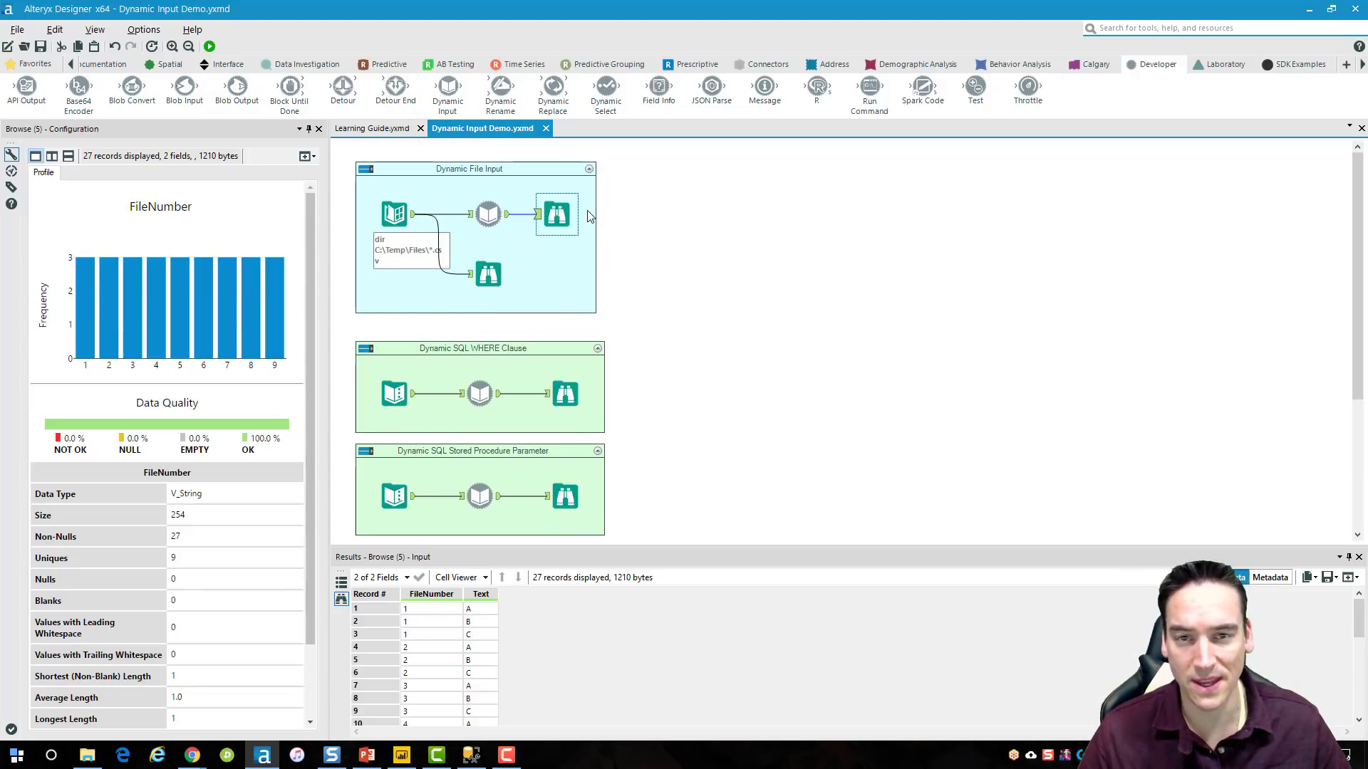
{"action": "left_click", "coordinate": [636, 222]}
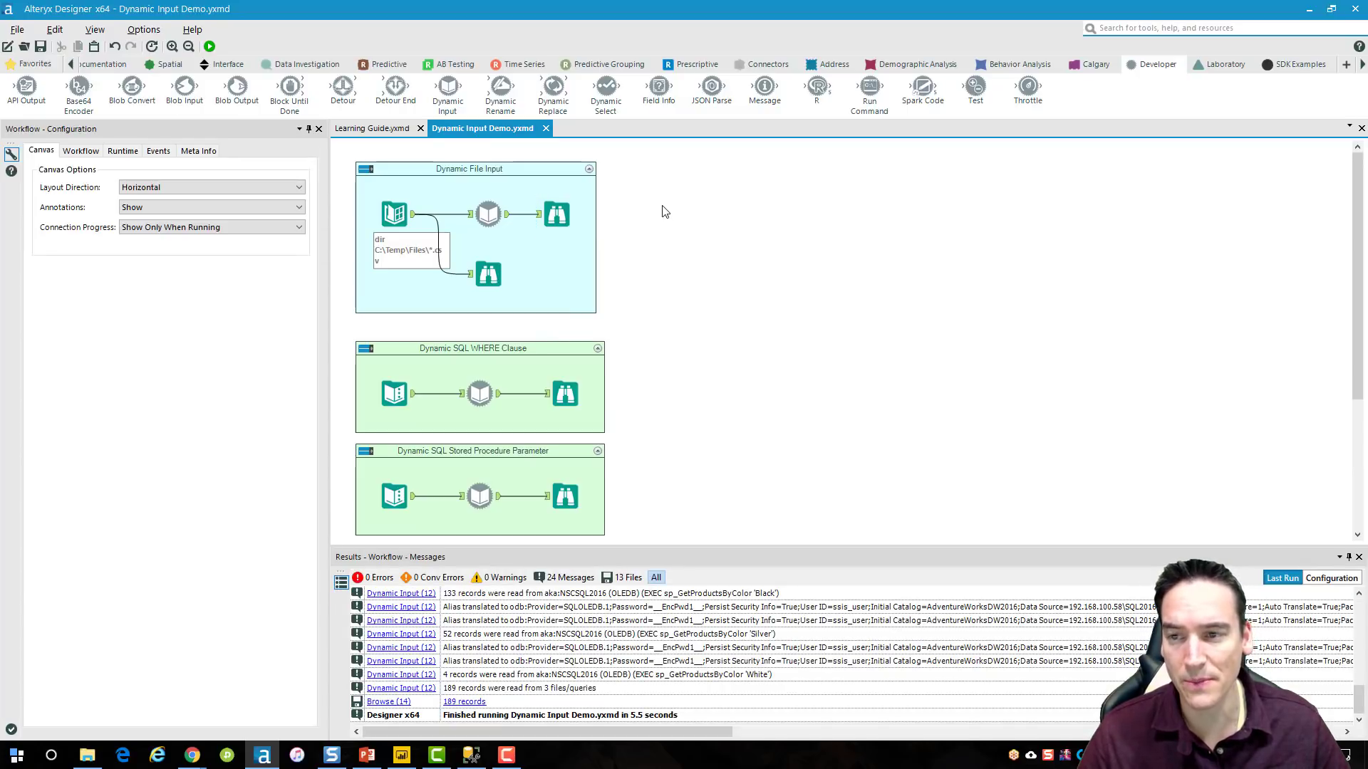
Add a new Directory tool from the In/Out category to the empty canvas beside the Dynamic File Input container.
{"action": "left_click", "coordinate": [73, 62]}
{"action": "left_click", "coordinate": [73, 62]}
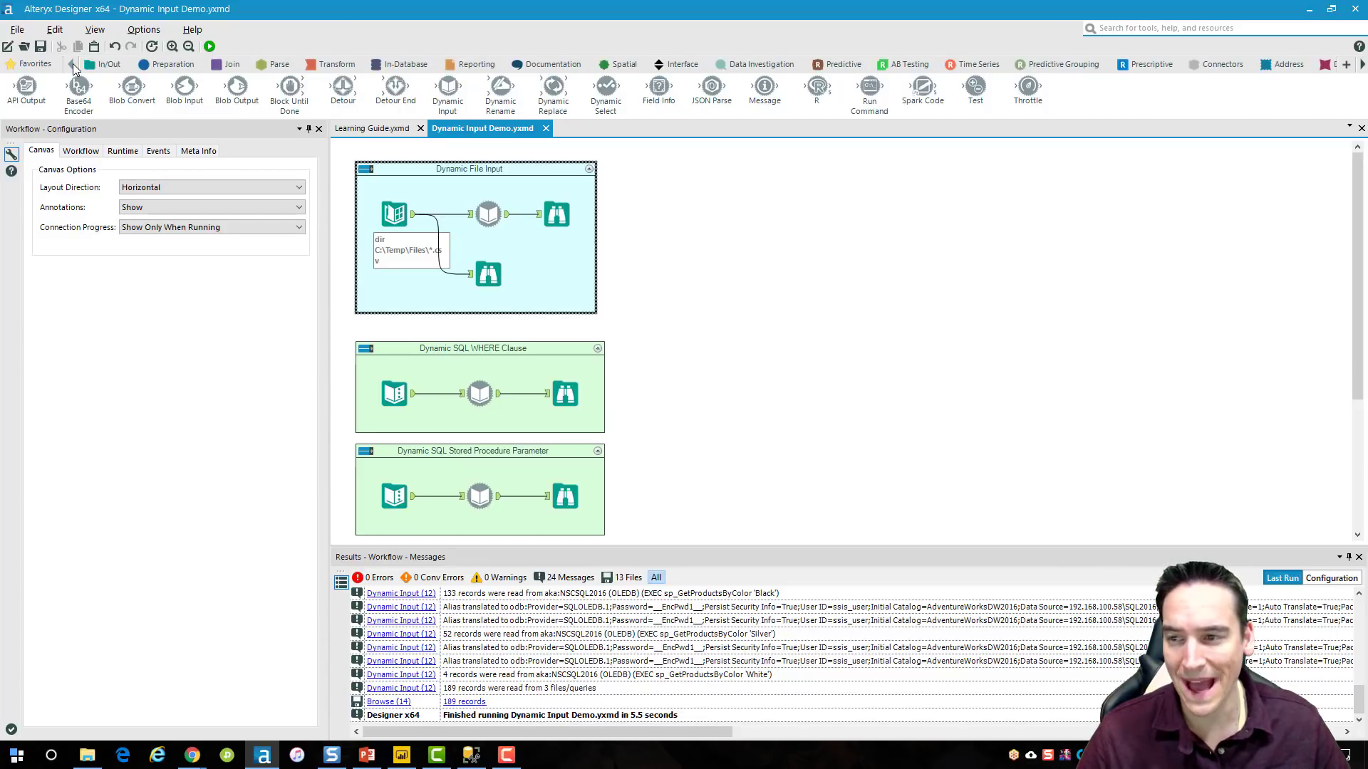
{"action": "left_click", "coordinate": [99, 64]}
{"action": "left_click_drag", "start_coordinate": [132, 87], "coordinate": [685, 208]}
Collapse the Dynamic File Input, Dynamic SQL WHERE Clause and Dynamic SQL Stored Procedure Parameter containers.
{"action": "left_click", "coordinate": [373, 193]}
{"action": "left_click", "coordinate": [364, 168]}
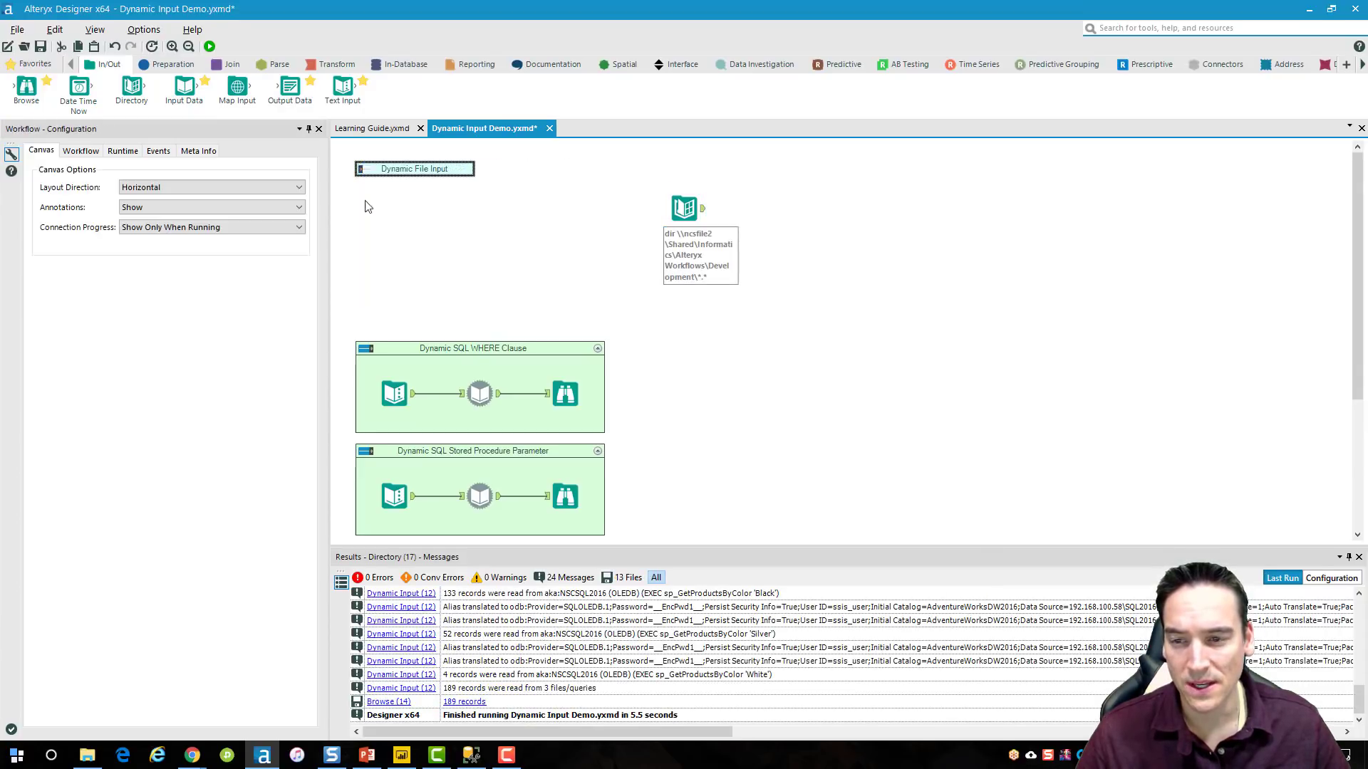
{"action": "left_click", "coordinate": [365, 349]}
{"action": "left_click", "coordinate": [365, 452]}
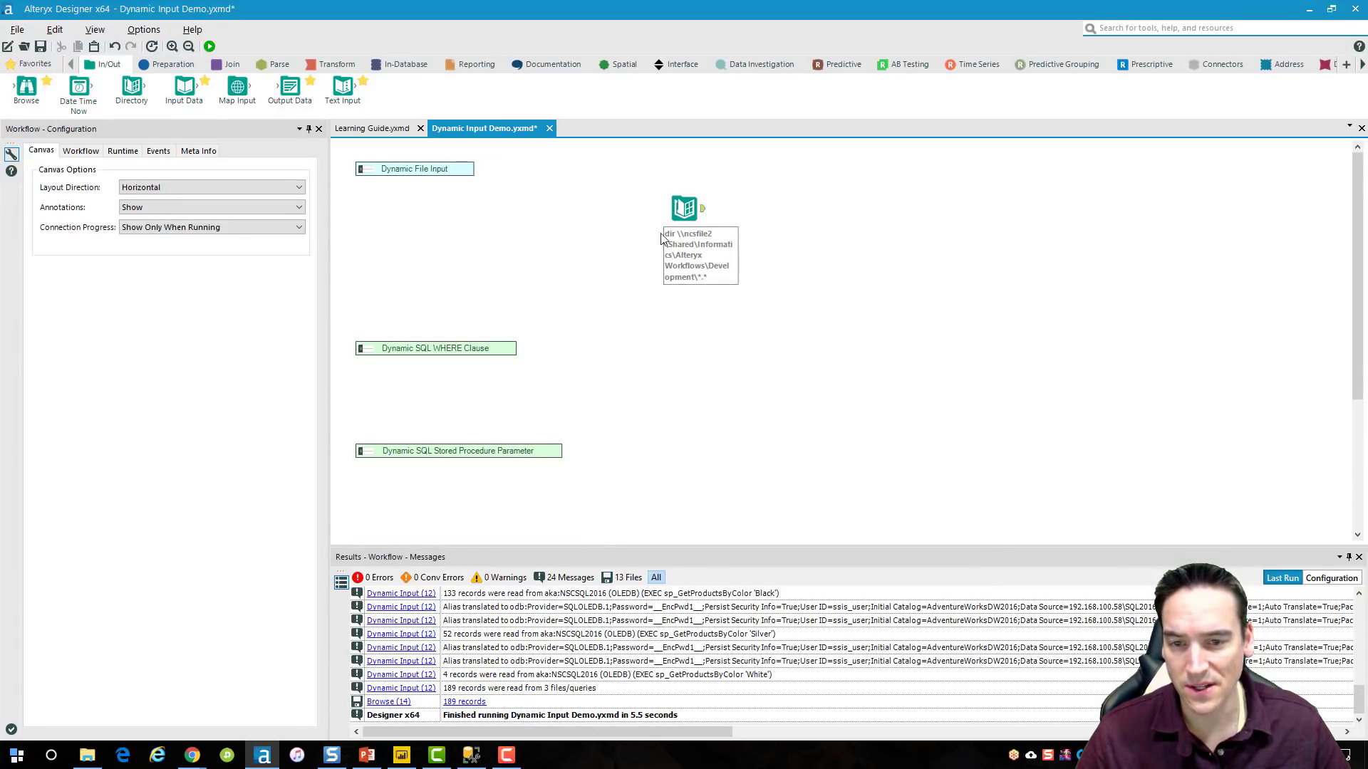
Move the new Directory tool slightly up and set its directory to C:\Temp\Files.
{"action": "left_click_drag", "start_coordinate": [686, 207], "coordinate": [677, 178]}
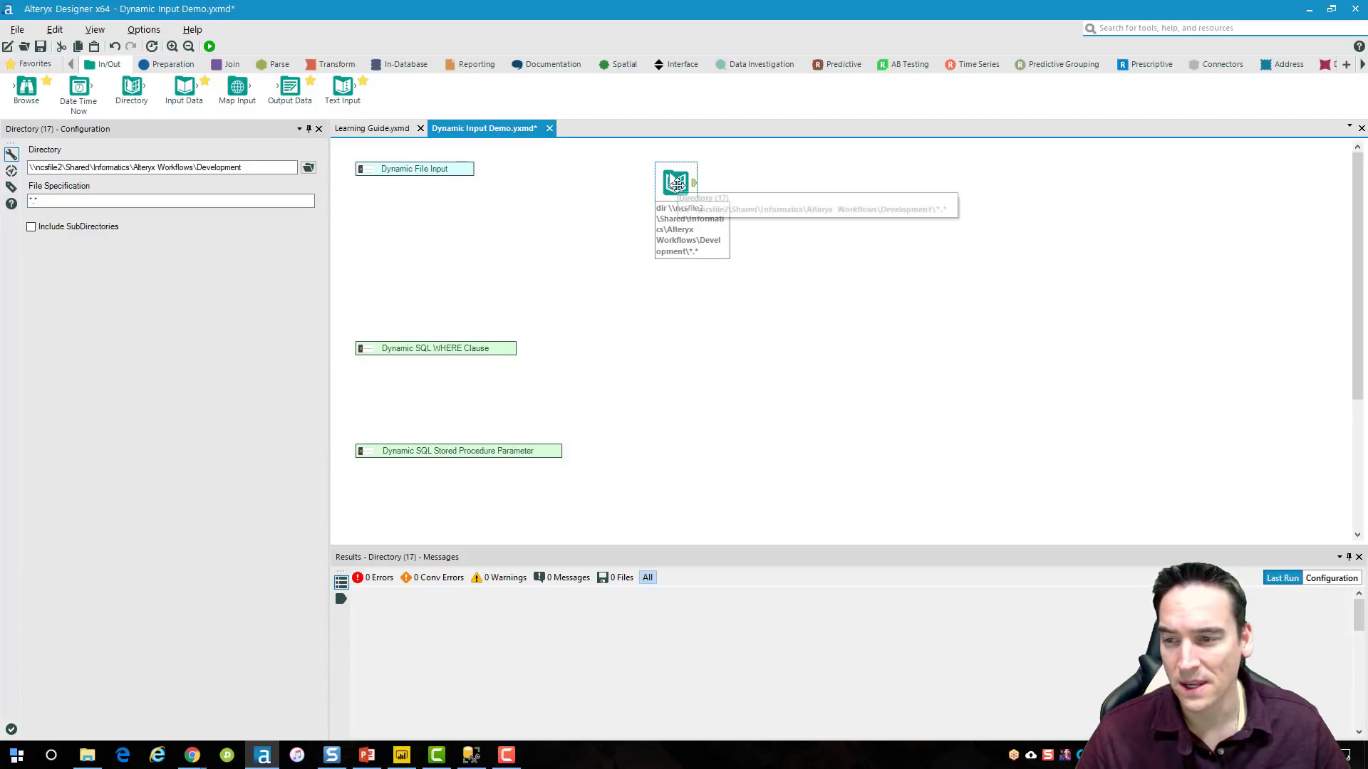
{"action": "left_click", "coordinate": [308, 171]}
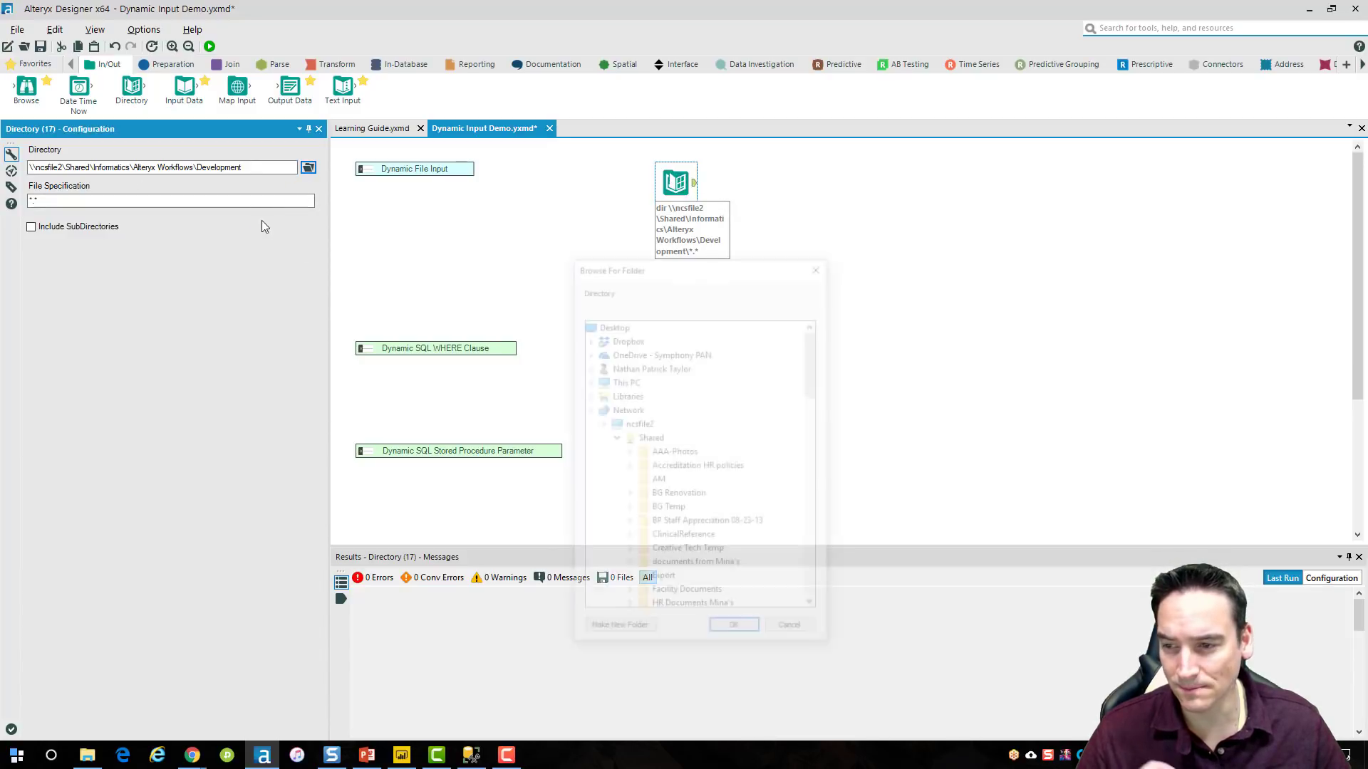
{"action": "left_click_drag", "start_coordinate": [809, 388], "coordinate": [810, 321]}
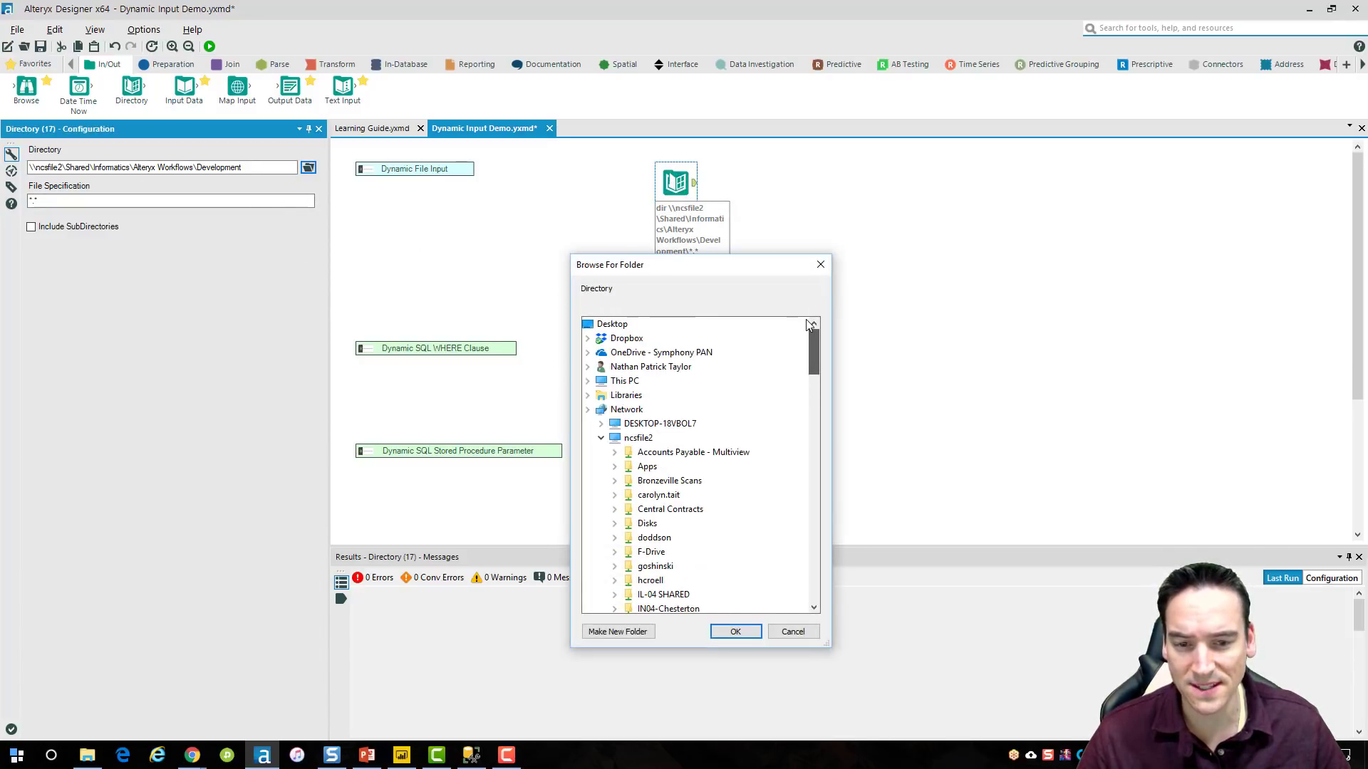
{"action": "left_click", "coordinate": [588, 384]}
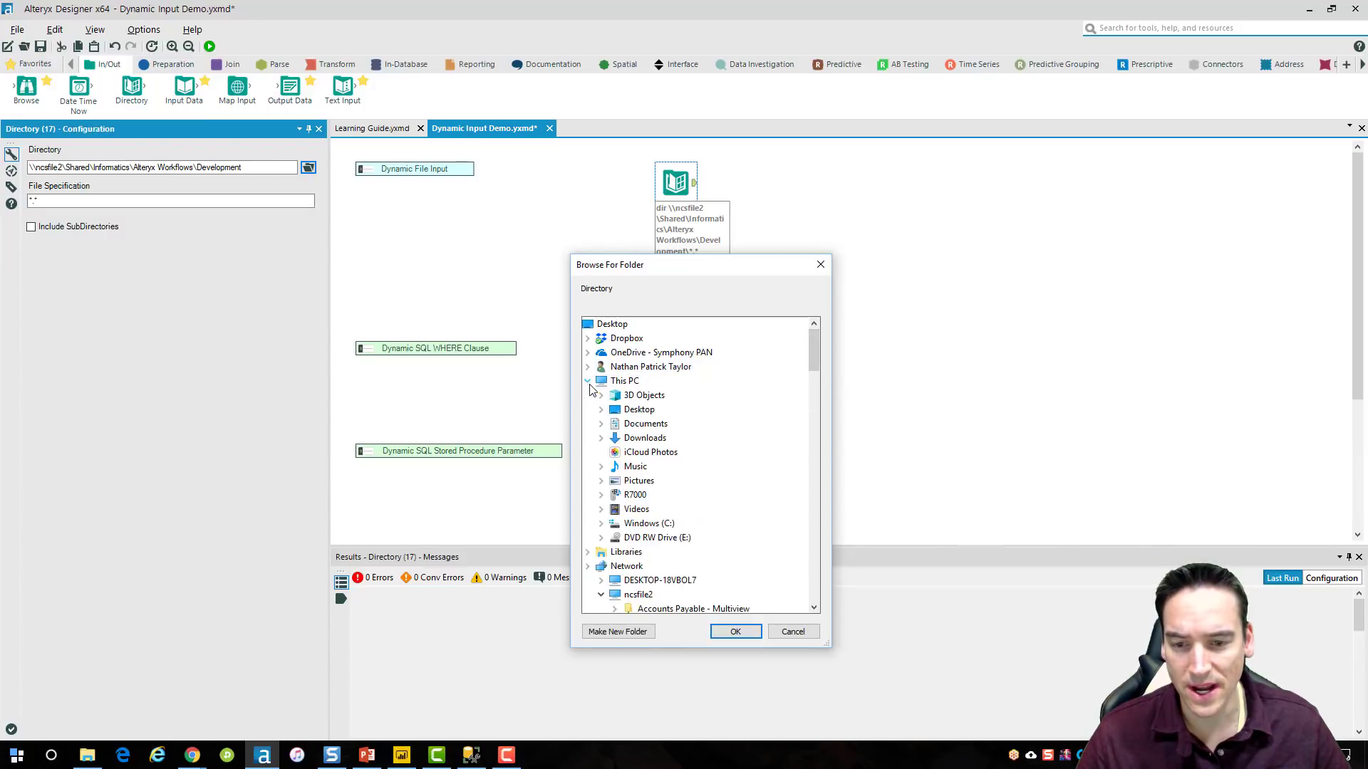
{"action": "double_click", "coordinate": [632, 525]}
{"action": "scroll", "coordinate": [641, 492], "scroll_direction": "down", "scroll_amount": 6}
{"action": "scroll", "coordinate": [648, 458], "scroll_direction": "up", "scroll_amount": 3}
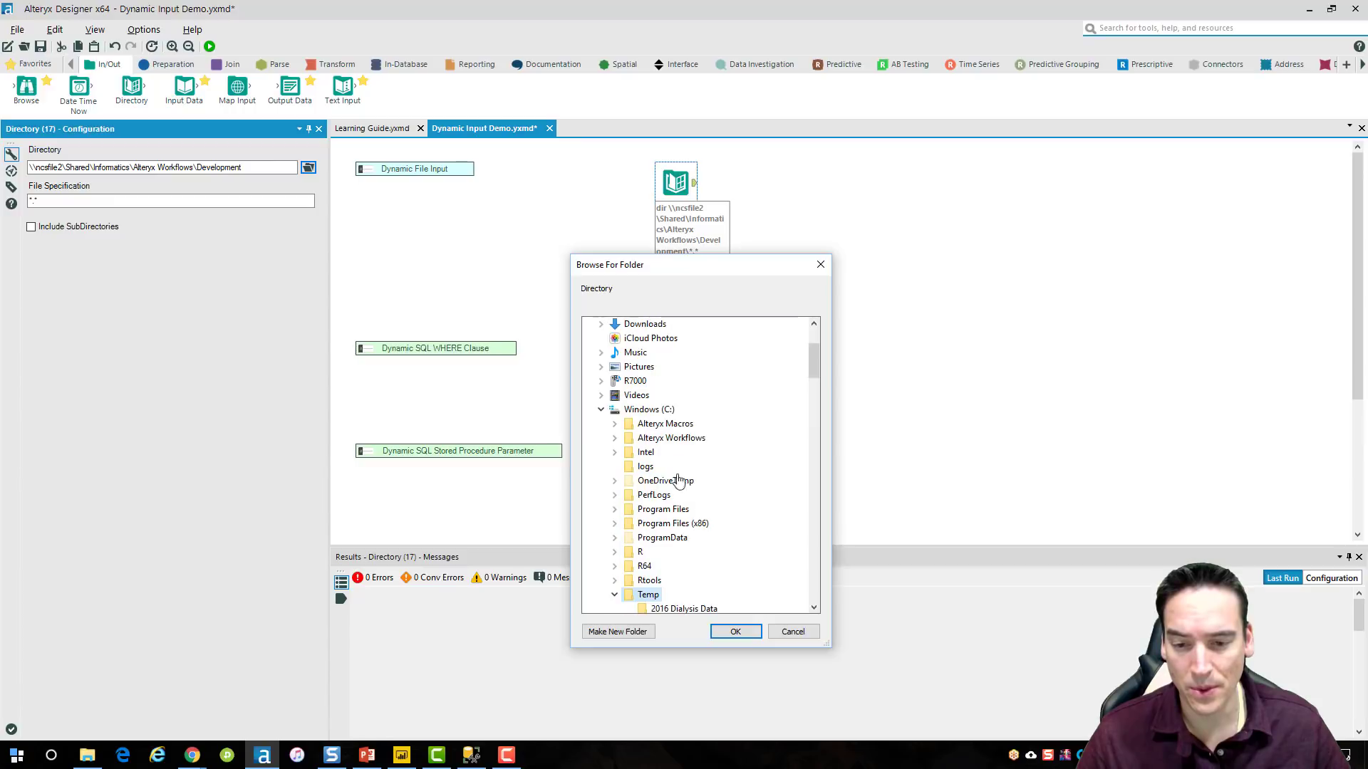
{"action": "left_click", "coordinate": [654, 579]}
{"action": "scroll", "coordinate": [702, 513], "scroll_direction": "down", "scroll_amount": 2}
{"action": "scroll", "coordinate": [708, 498], "scroll_direction": "down", "scroll_amount": 2}
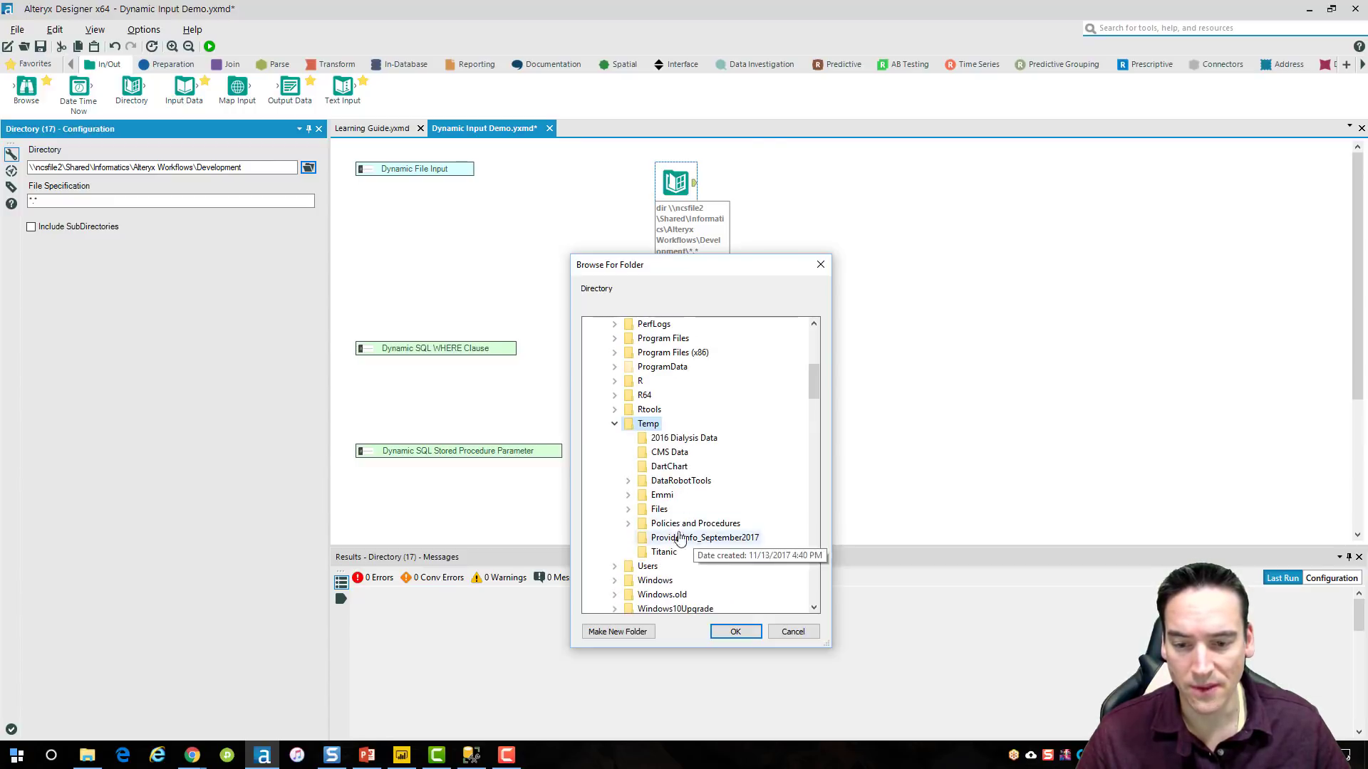
{"action": "left_click", "coordinate": [659, 515]}
{"action": "scroll", "coordinate": [669, 534], "scroll_direction": "up", "scroll_amount": 2}
{"action": "scroll", "coordinate": [677, 542], "scroll_direction": "down", "scroll_amount": 2}
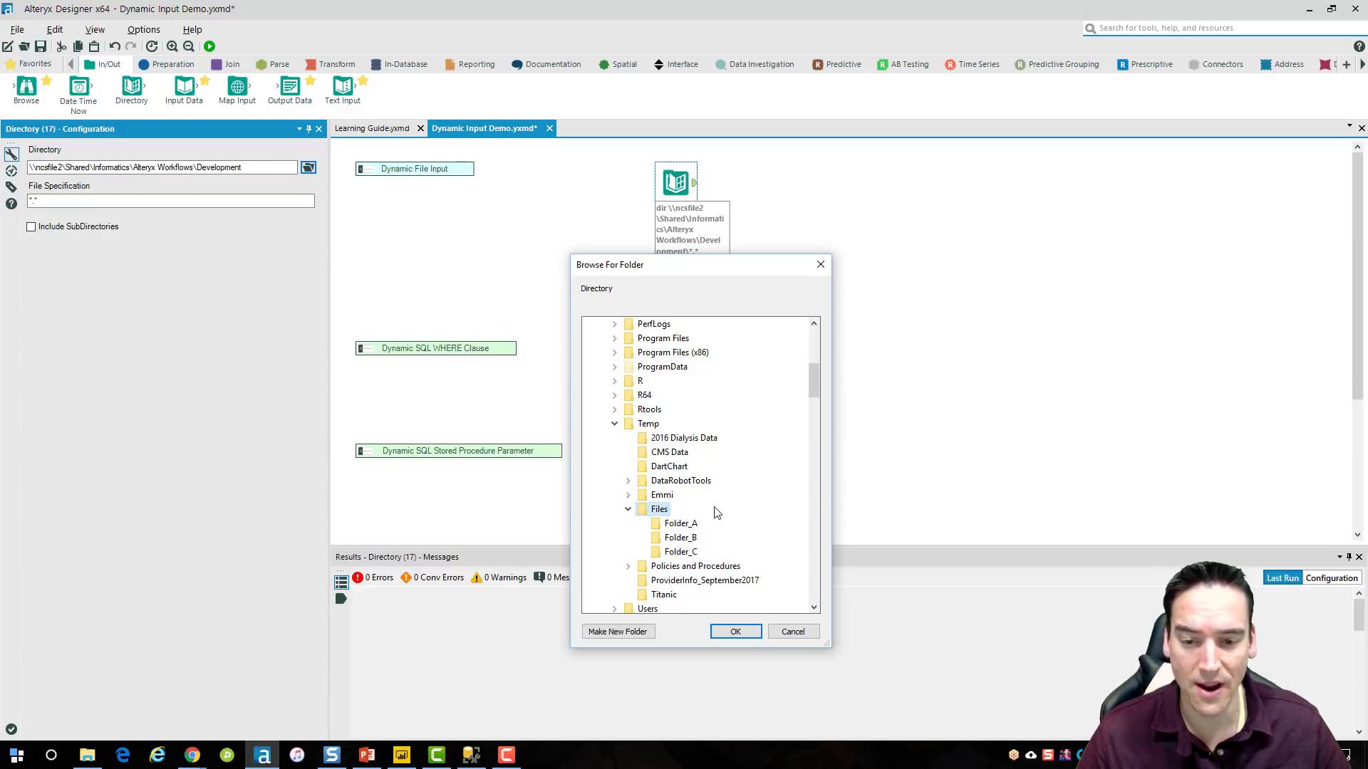
{"action": "left_click", "coordinate": [738, 631]}
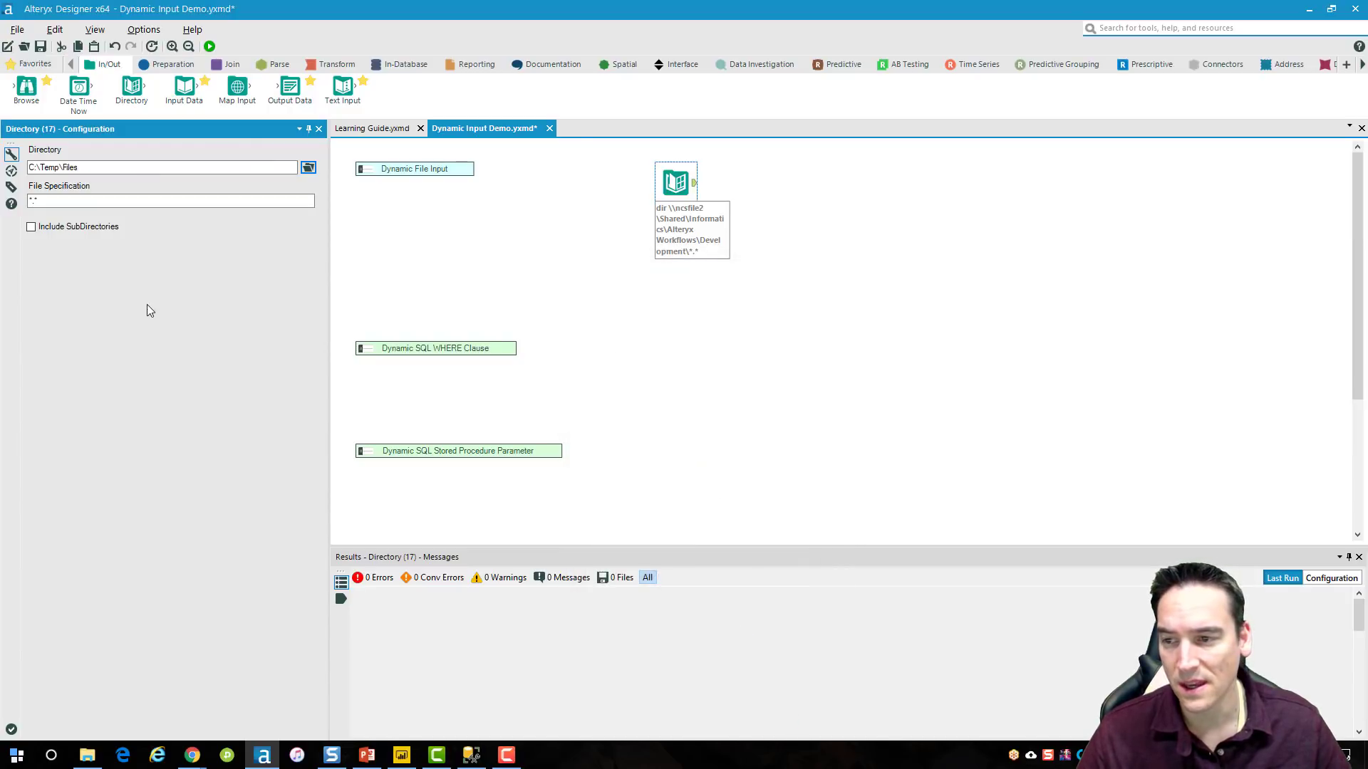
Set the Directory tool's file specification to *.csv and include subdirectories.
{"action": "left_click", "coordinate": [164, 202]}
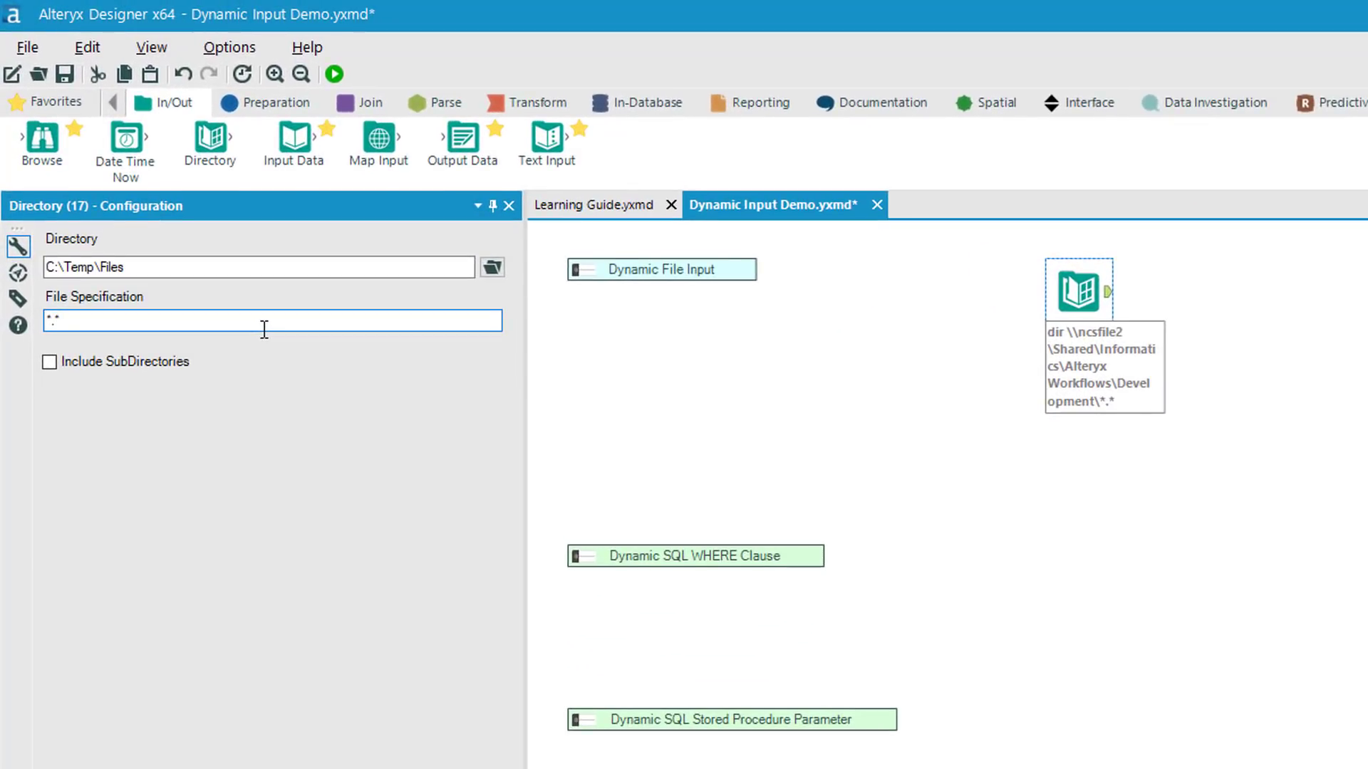
{"action": "key", "text": "alt"}
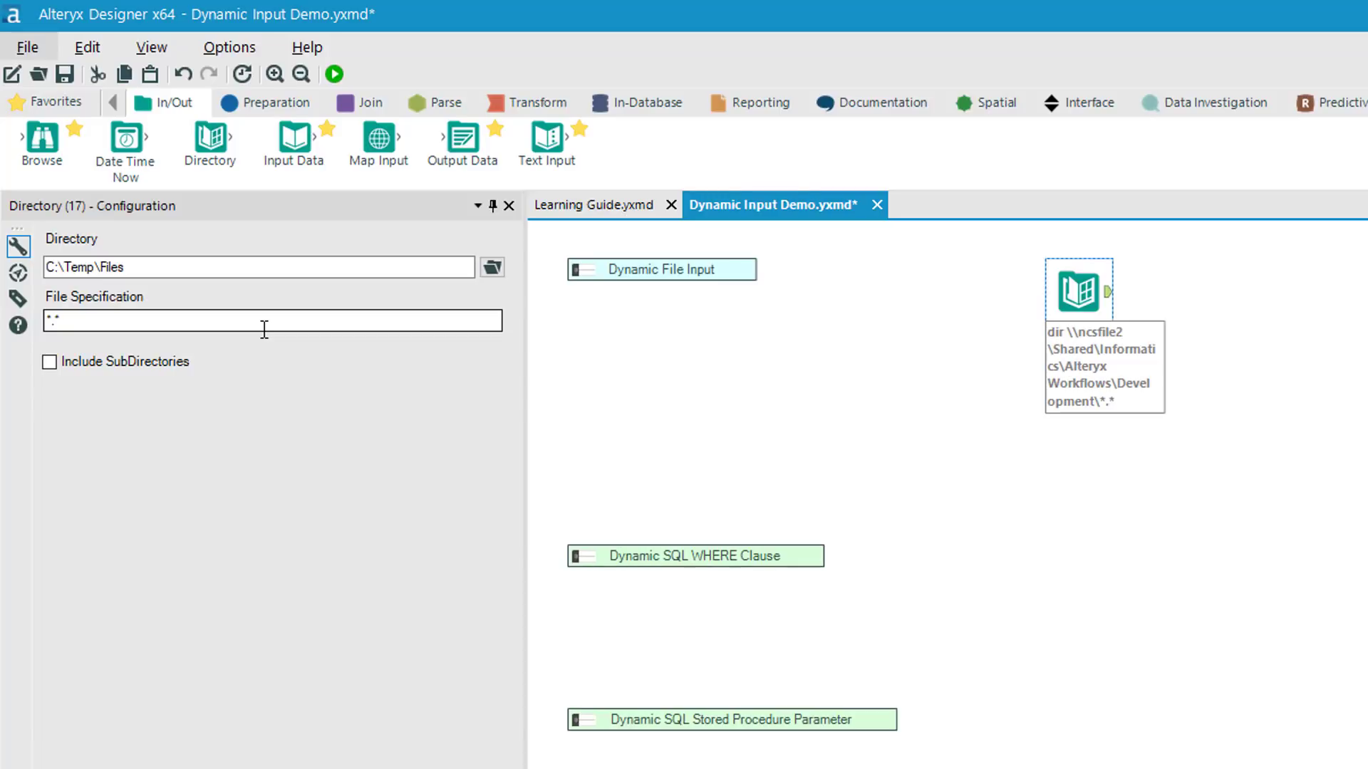
{"action": "left_click", "coordinate": [264, 329]}
{"action": "key", "text": "alt"}
{"action": "triple_click", "coordinate": [248, 324]}
{"action": "key", "text": "BackSpace"}
{"action": "type", "text": "*"}
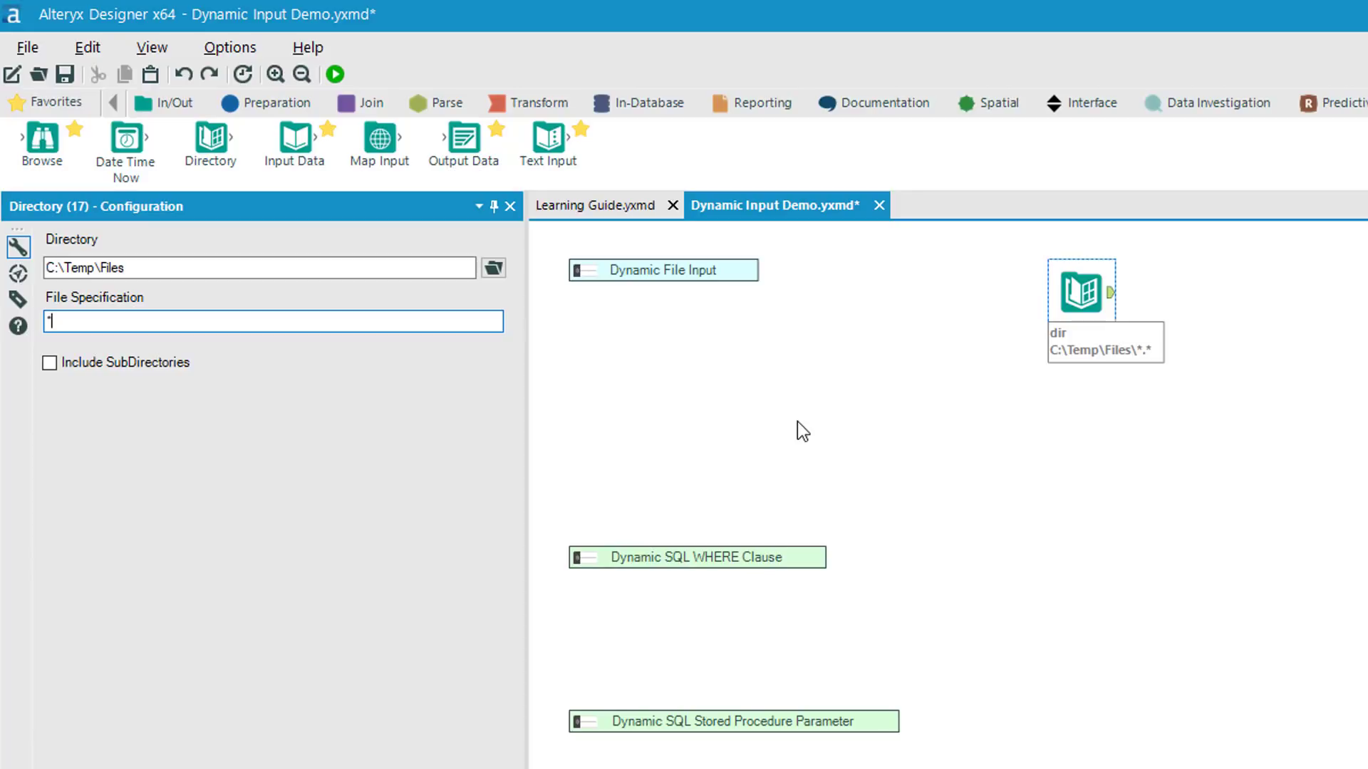
{"action": "type", "text": ".csv"}
{"action": "left_click", "coordinate": [1126, 317]}
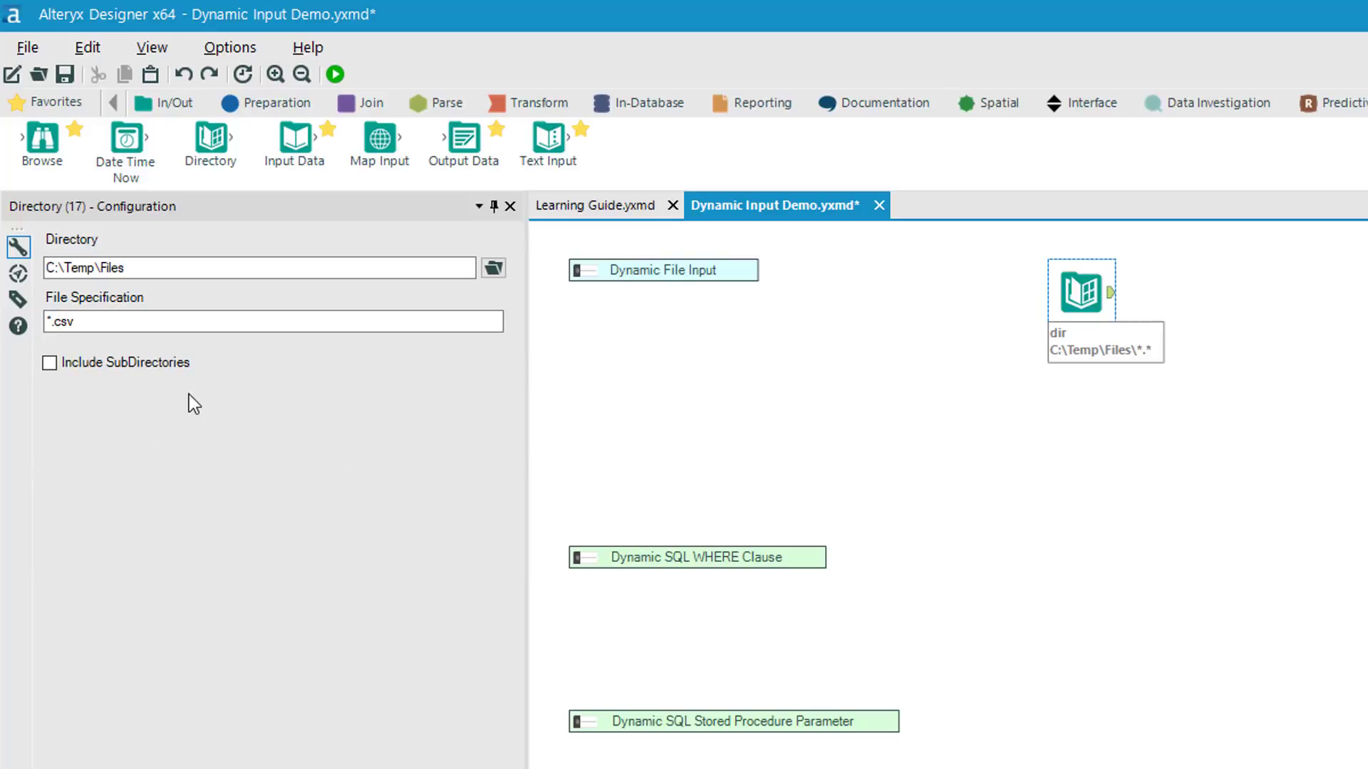
{"action": "left_click", "coordinate": [49, 364]}
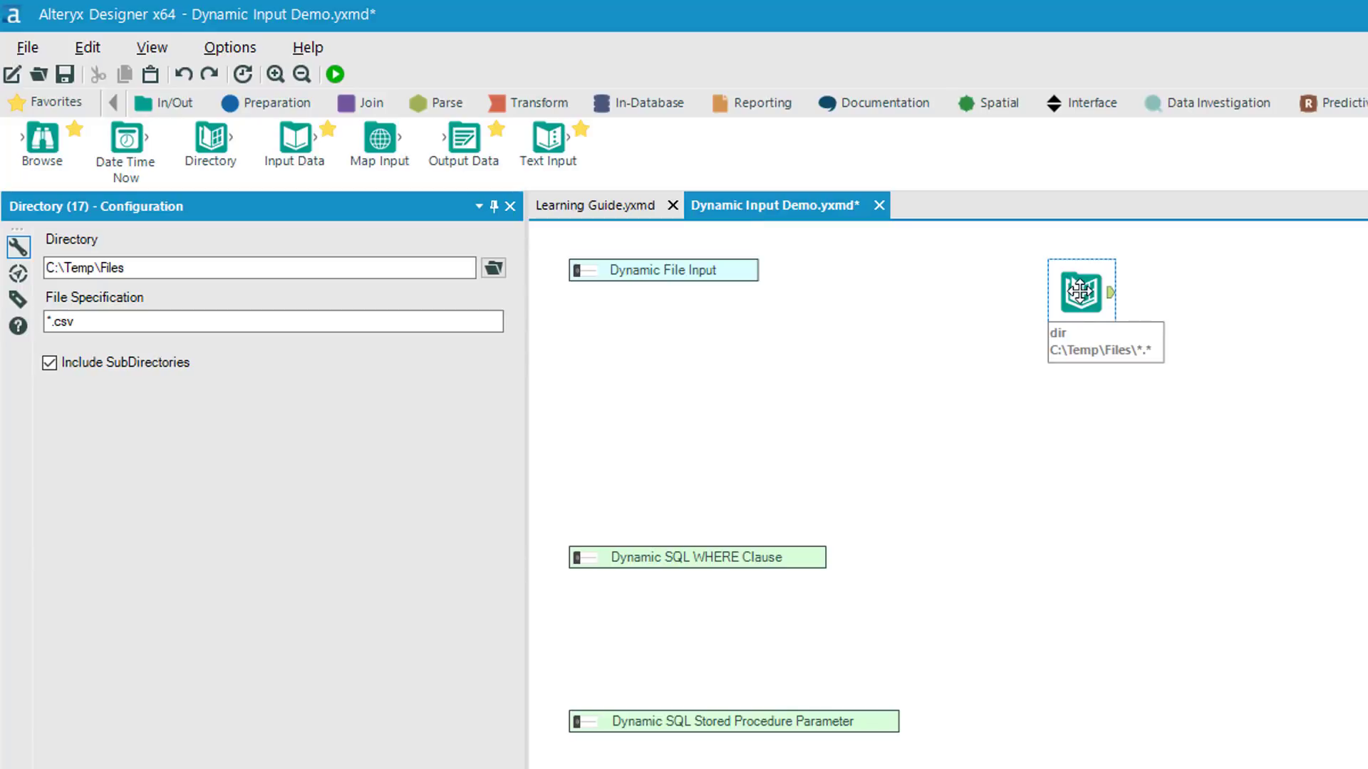
Reposition the Directory tool slightly, connect a new Browse tool to its output and run the workflow.
{"action": "left_click_drag", "start_coordinate": [1081, 292], "coordinate": [1012, 306]}
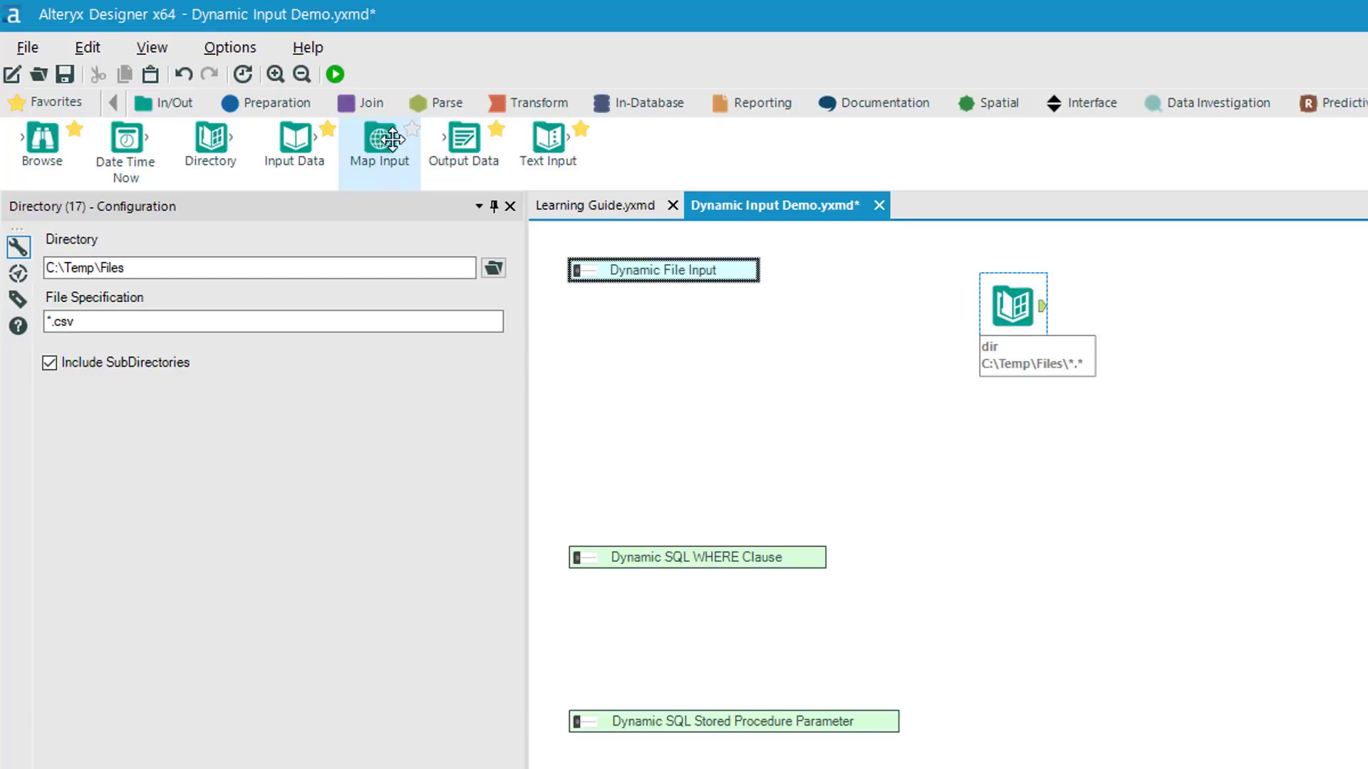
{"action": "left_click_drag", "start_coordinate": [35, 151], "coordinate": [1191, 383]}
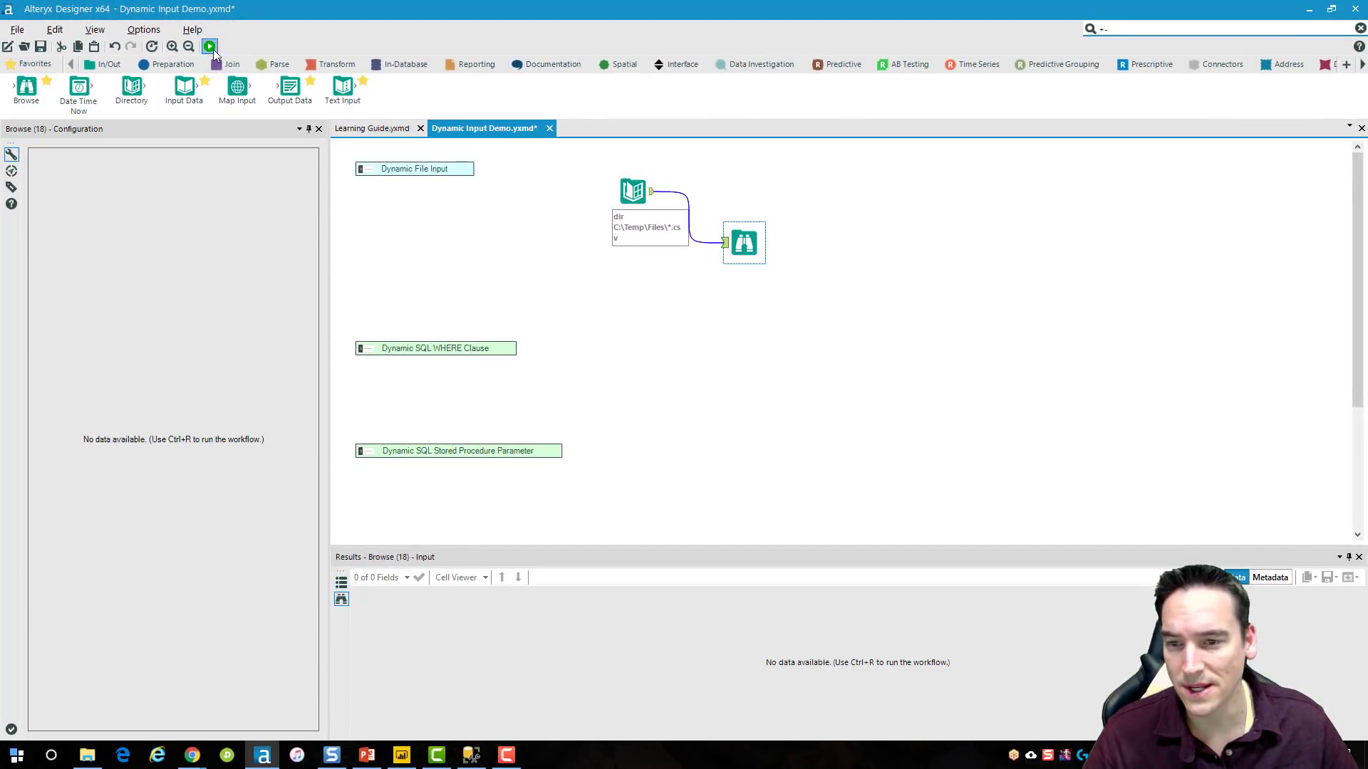
{"action": "left_click", "coordinate": [210, 46]}
{"action": "left_click", "coordinate": [784, 411]}
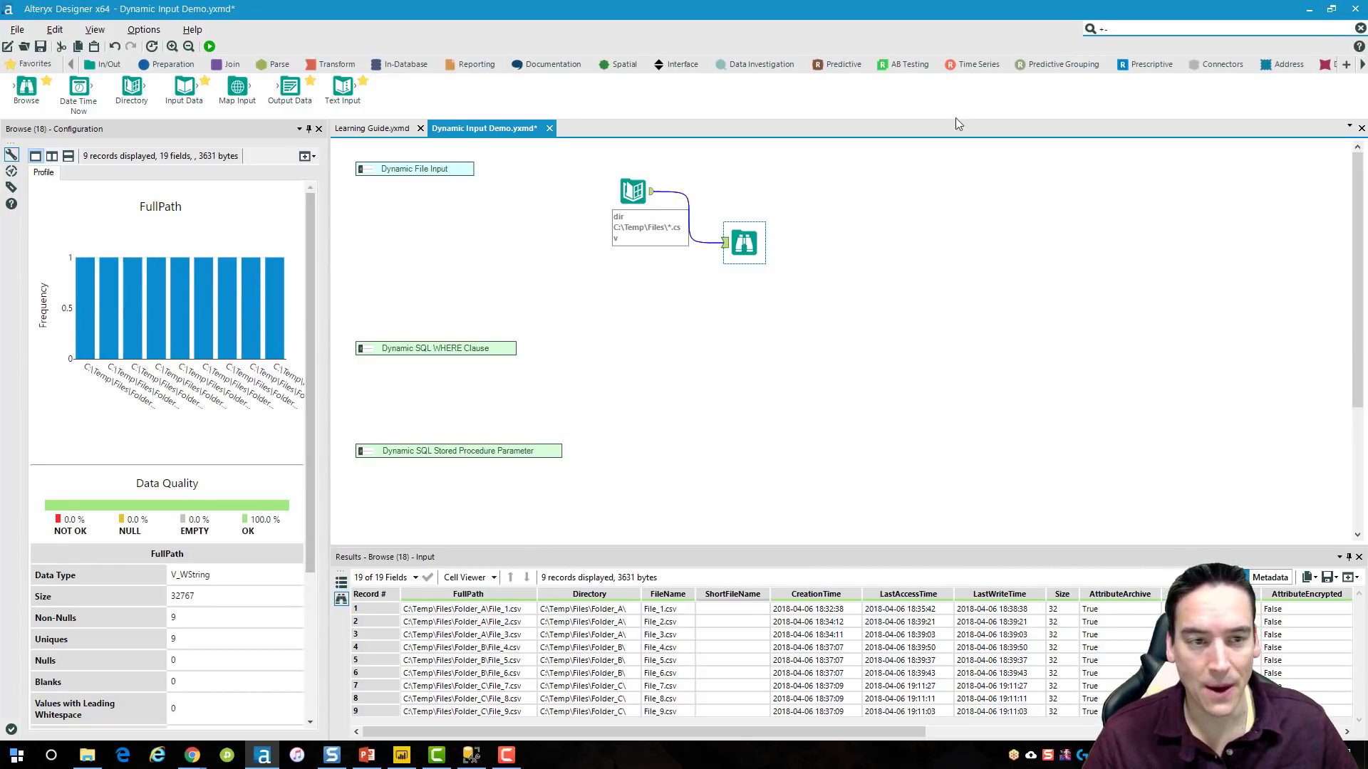
Add a Dynamic Input tool from the Developer category, connected to the Directory tool's output above the Browse tool.
{"action": "left_click", "coordinate": [1363, 66]}
{"action": "left_click", "coordinate": [1363, 66]}
{"action": "left_click", "coordinate": [1363, 66]}
{"action": "left_click", "coordinate": [1363, 66]}
{"action": "left_click", "coordinate": [1363, 66]}
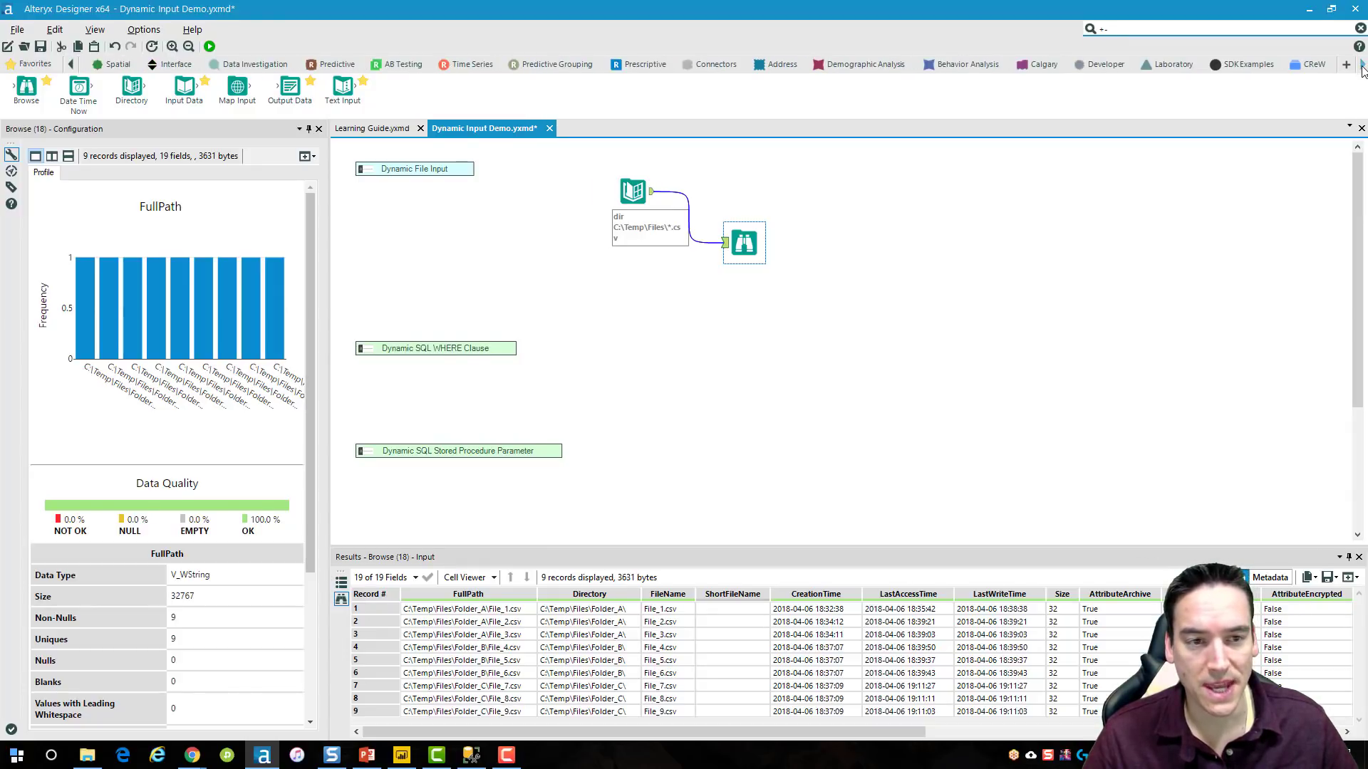
{"action": "left_click", "coordinate": [1100, 65]}
{"action": "left_click_drag", "start_coordinate": [449, 87], "coordinate": [741, 191]}
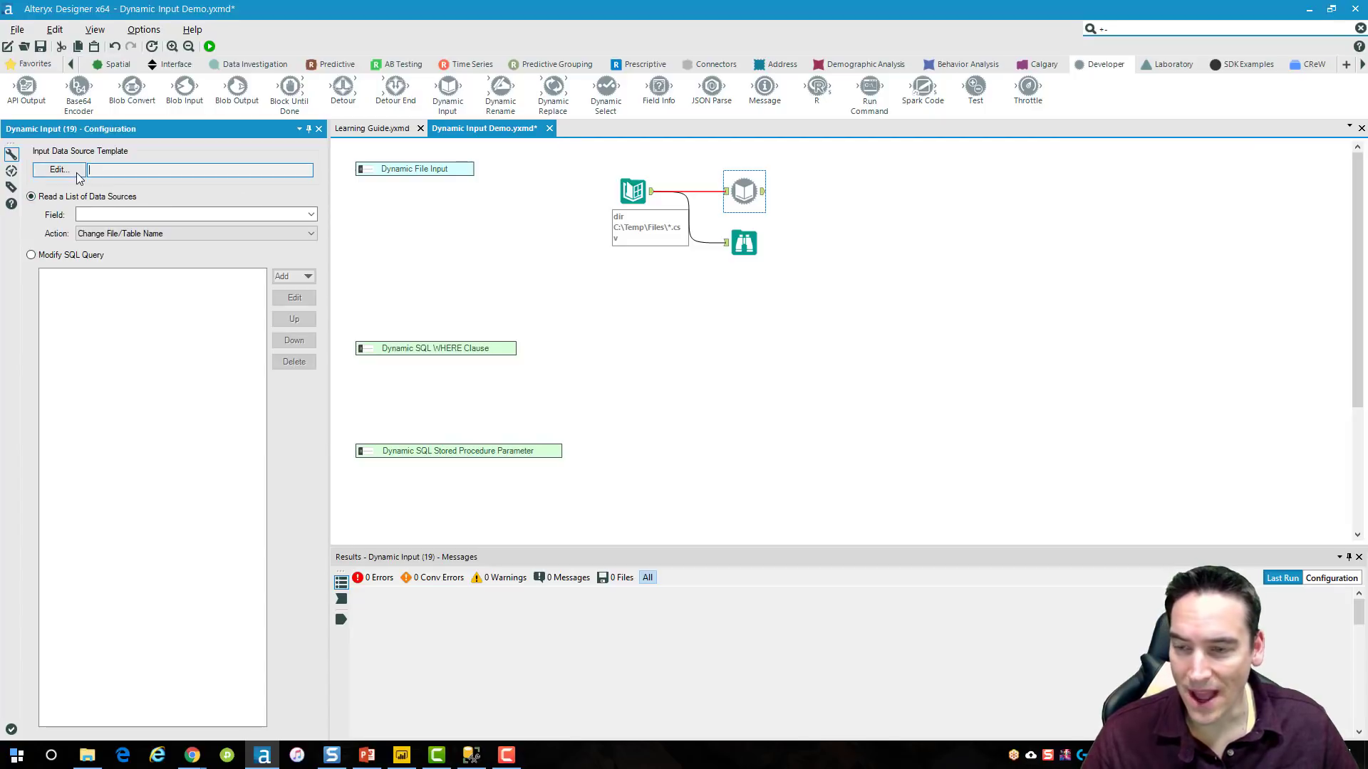
Set the Dynamic Input tool's data source template to the file C:\Temp\Files\Folder_A\File_1.csv.
{"action": "left_click", "coordinate": [77, 172]}
{"action": "left_click", "coordinate": [852, 228]}
{"action": "left_click", "coordinate": [786, 250]}
{"action": "left_click", "coordinate": [612, 276]}
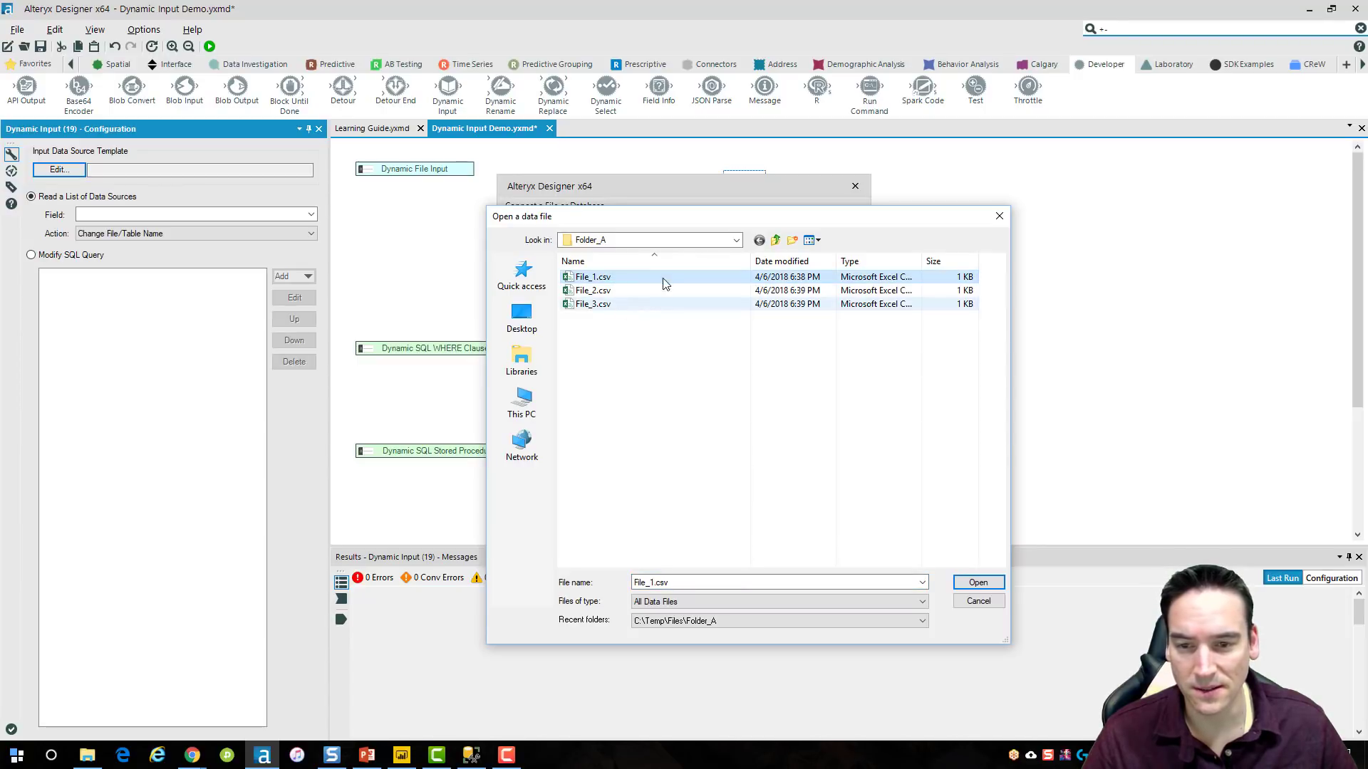
{"action": "left_click", "coordinate": [736, 240]}
{"action": "left_click", "coordinate": [796, 283]}
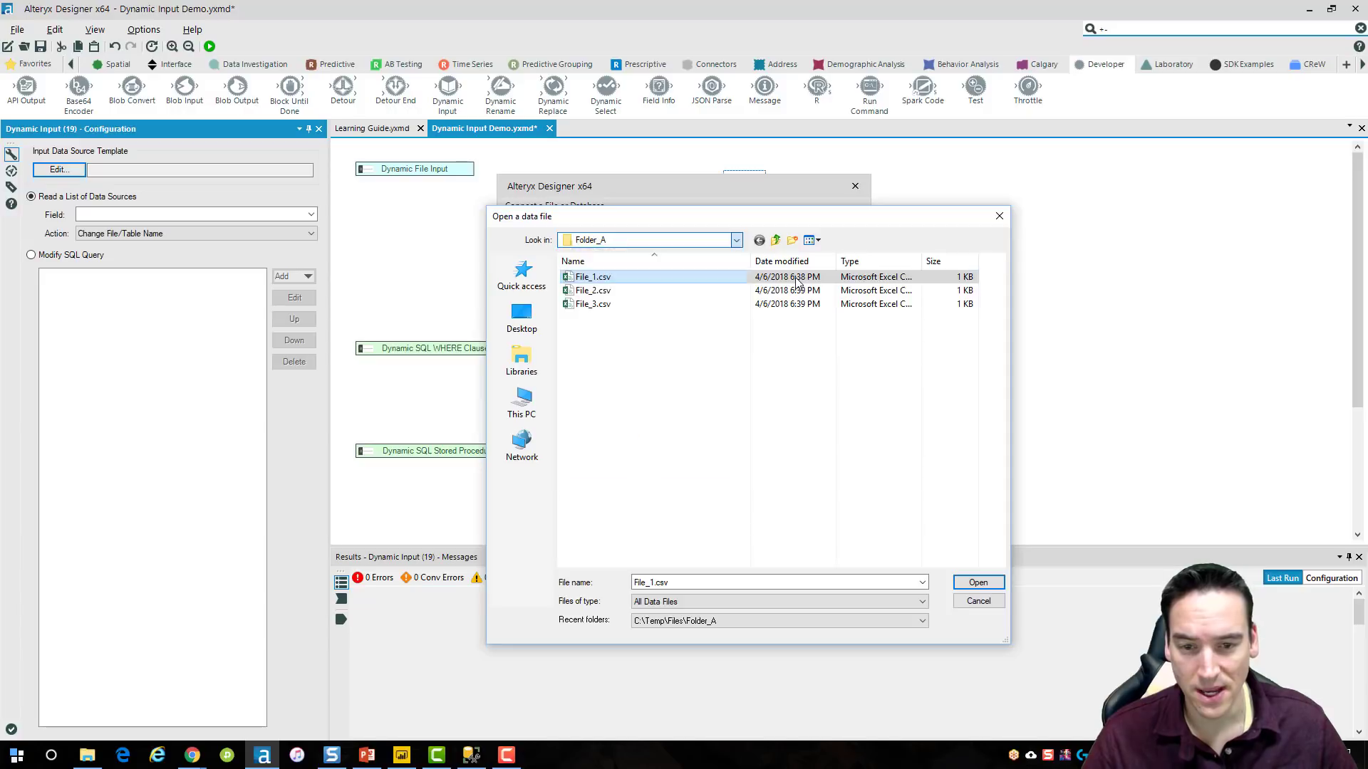
{"action": "left_click", "coordinate": [978, 582]}
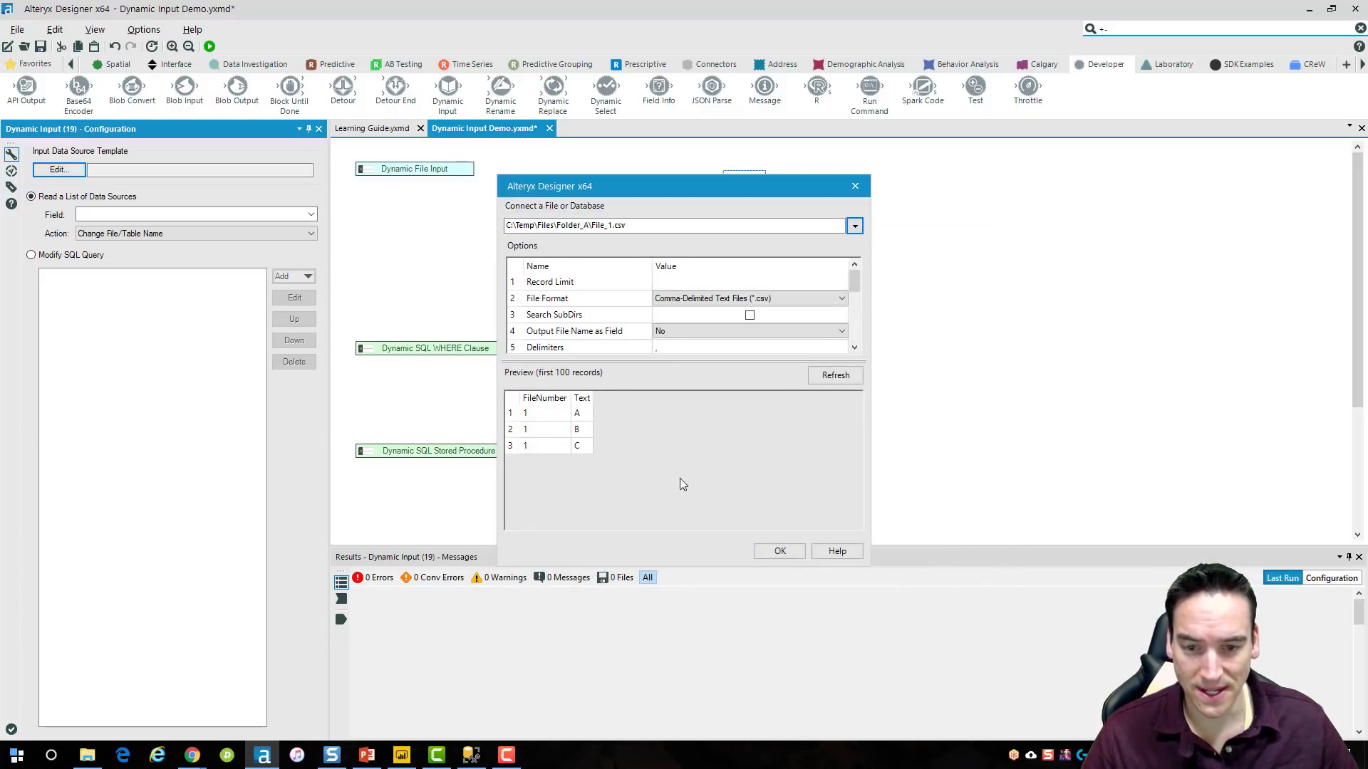
{"action": "left_click", "coordinate": [779, 551]}
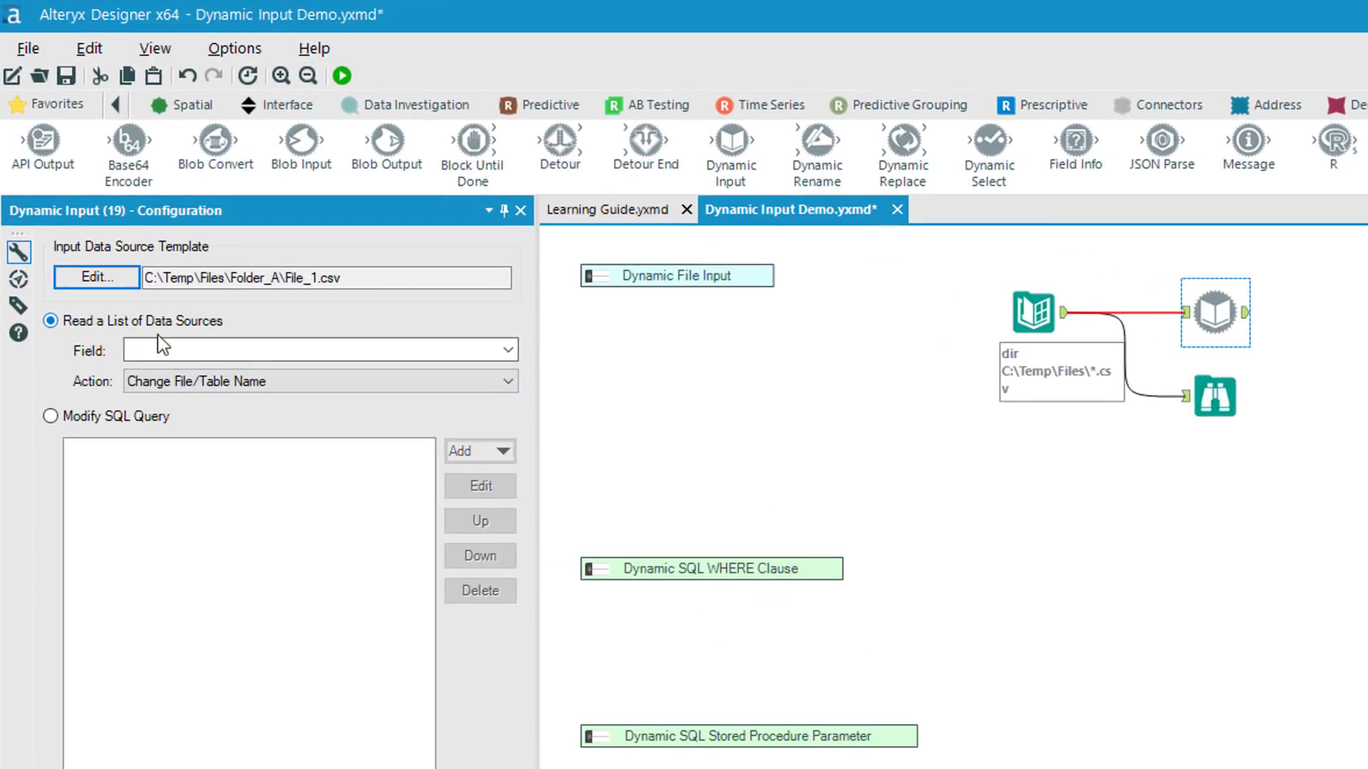
Configure the Dynamic Input tool's list of data sources to use the FullPath field with the Change Entire File Path action.
{"action": "left_click", "coordinate": [510, 349]}
{"action": "left_click", "coordinate": [498, 372]}
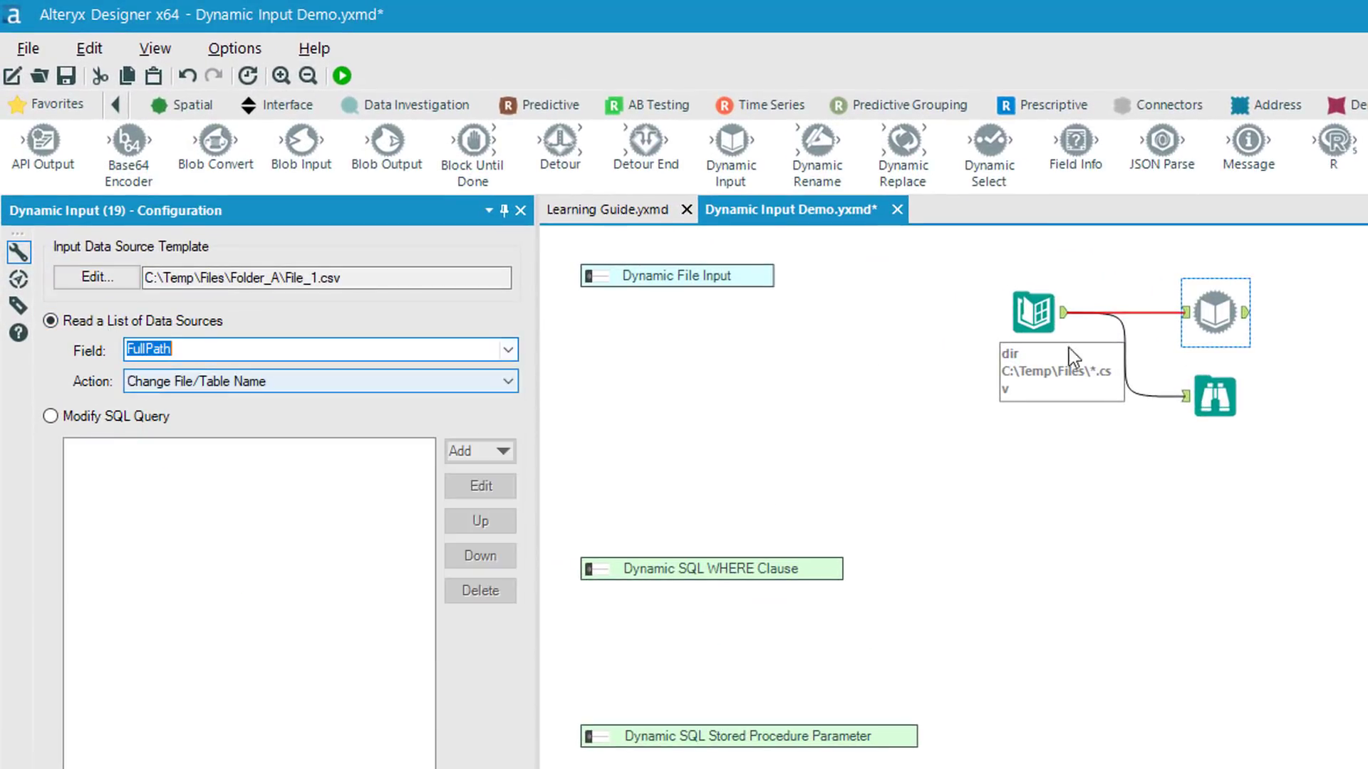
{"action": "left_click", "coordinate": [450, 382]}
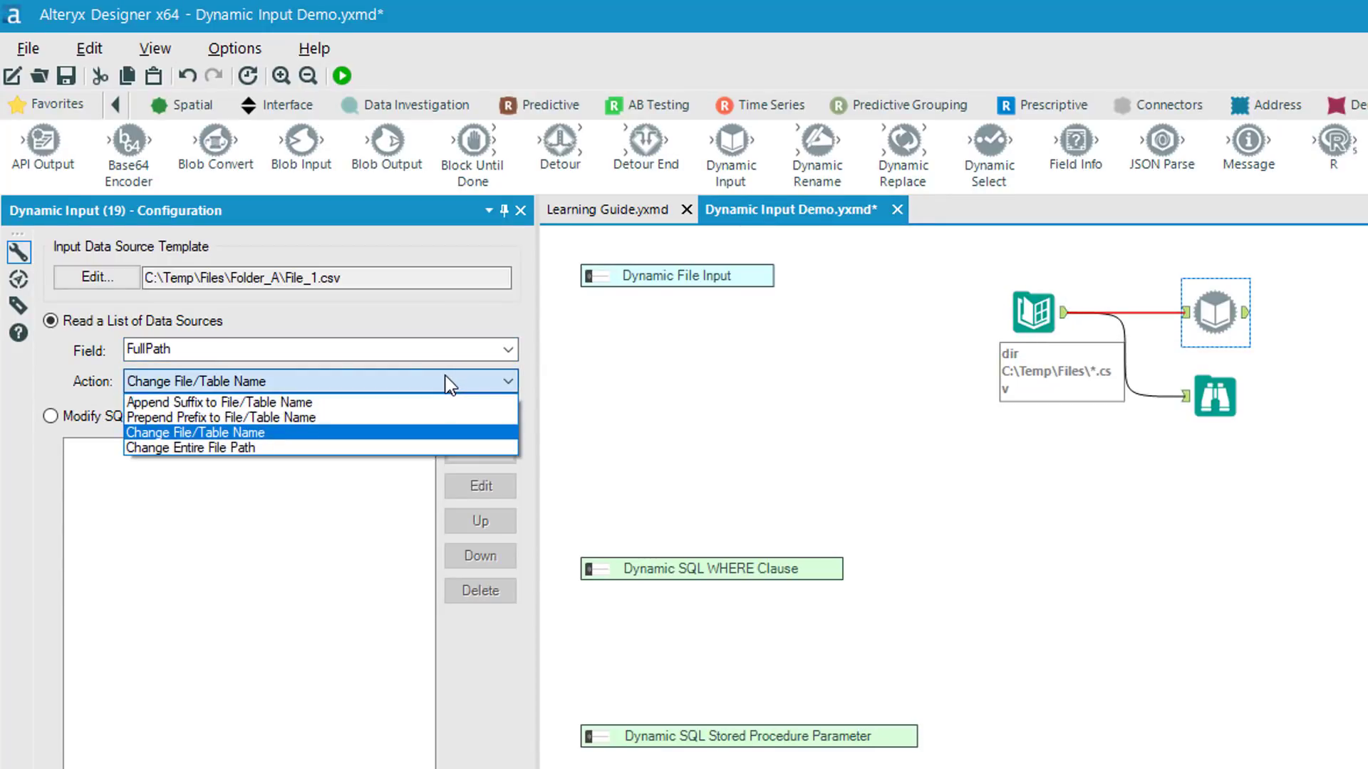
{"action": "left_click", "coordinate": [354, 447]}
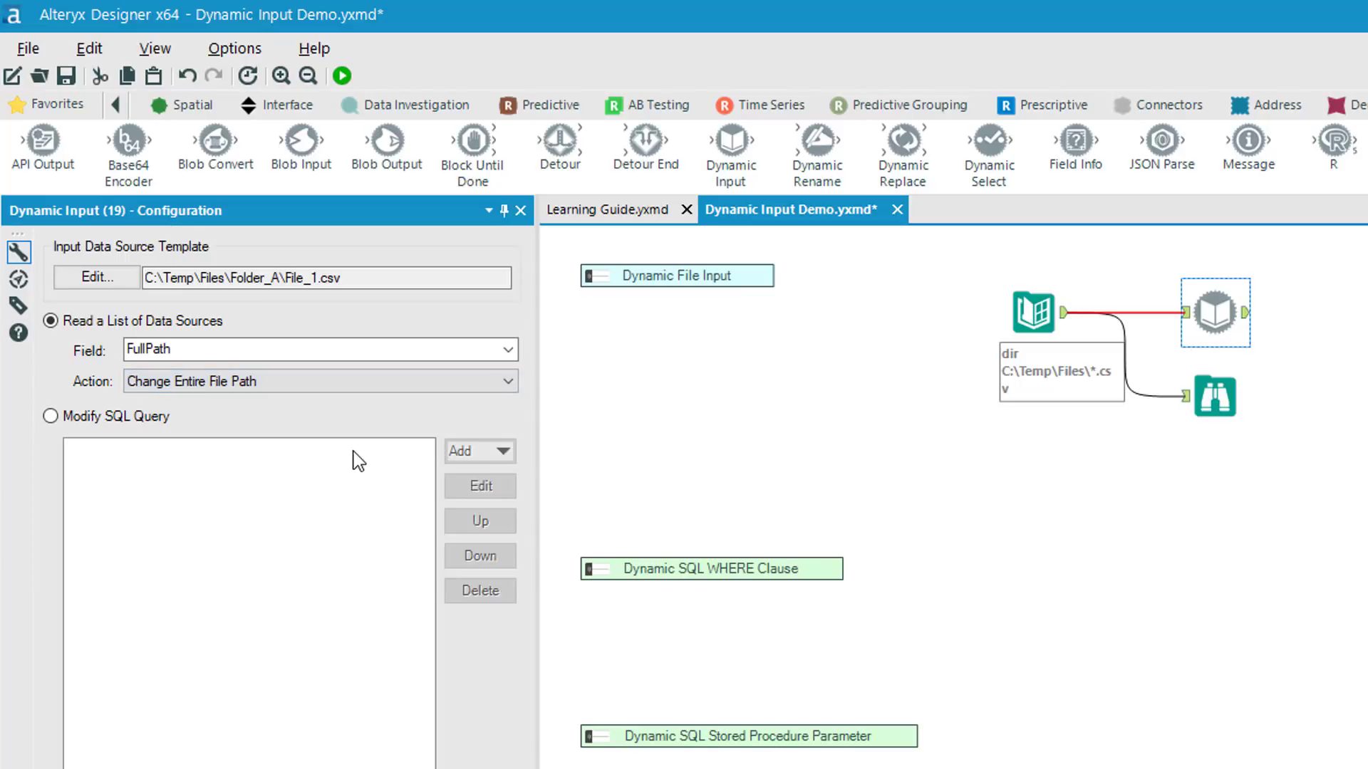
{"action": "left_click", "coordinate": [1050, 502]}
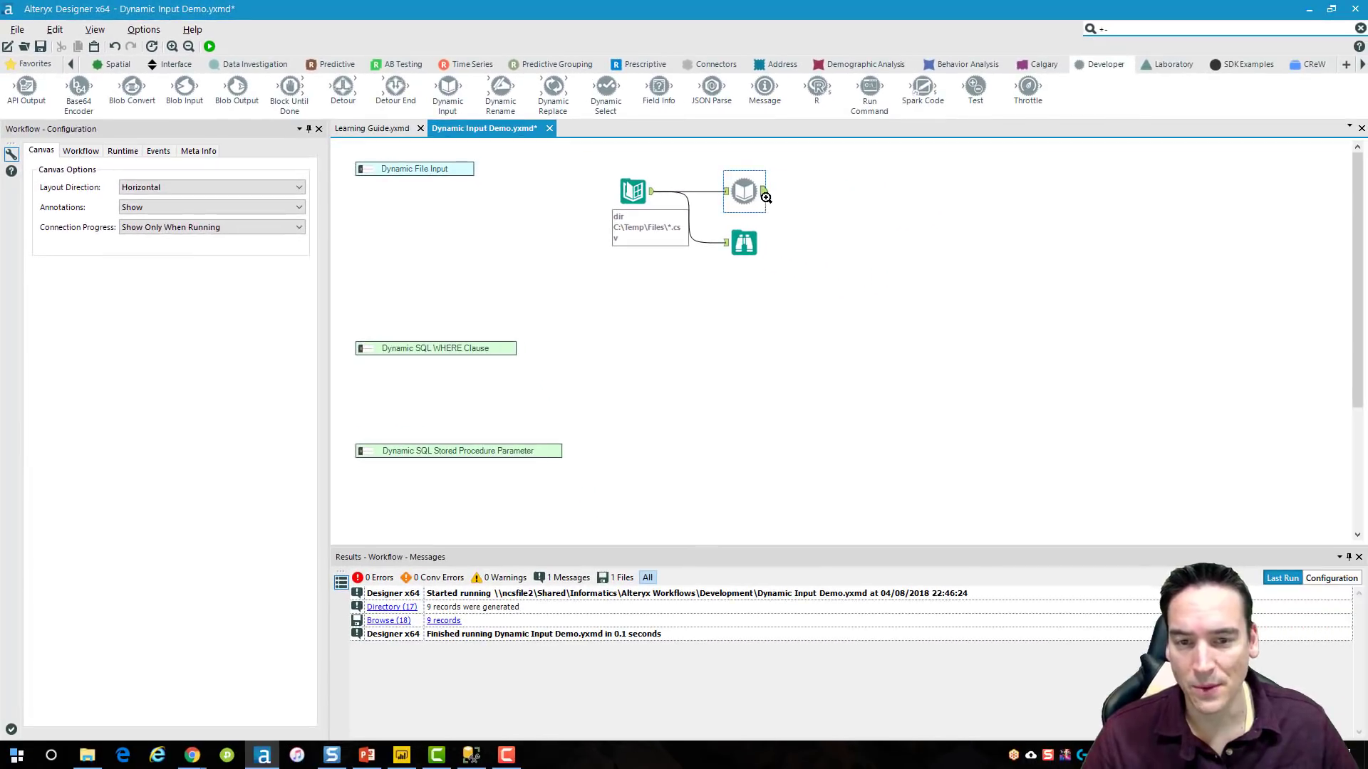
Add a Browse tool after the Dynamic Input tool and run the workflow to review the combined records.
{"action": "right_click", "coordinate": [766, 197]}
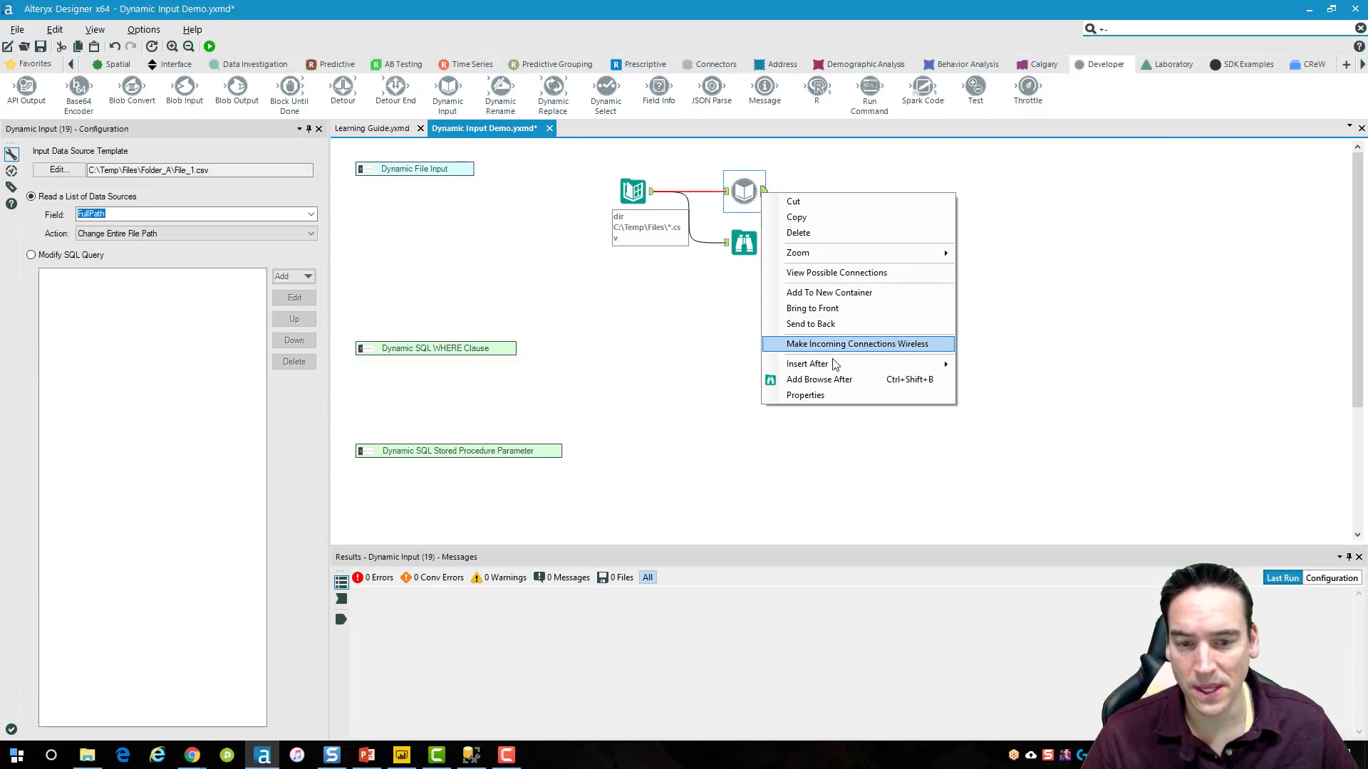
{"action": "left_click", "coordinate": [840, 378]}
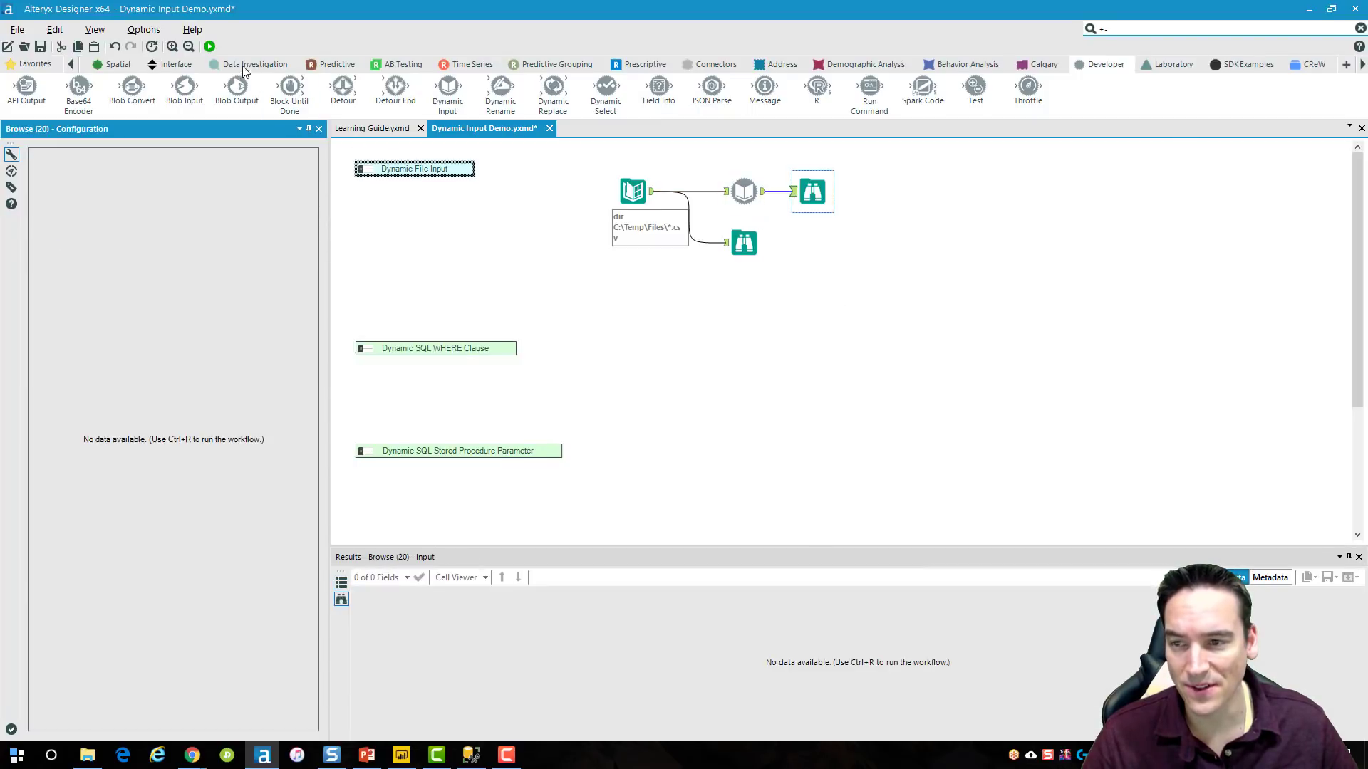
{"action": "left_click", "coordinate": [210, 47]}
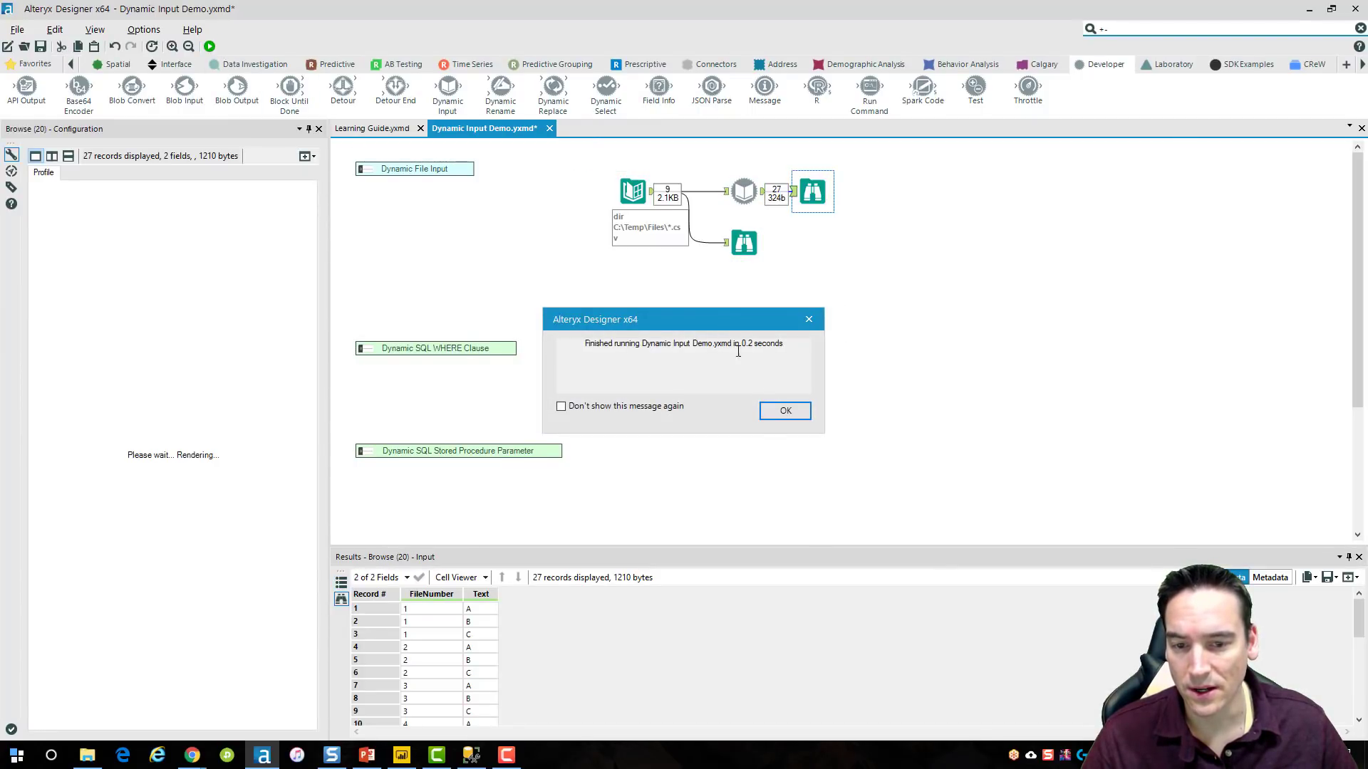
{"action": "left_click", "coordinate": [785, 409]}
{"action": "scroll", "coordinate": [436, 641], "scroll_direction": "down", "scroll_amount": 6}
{"action": "scroll", "coordinate": [438, 684], "scroll_direction": "up", "scroll_amount": 6}
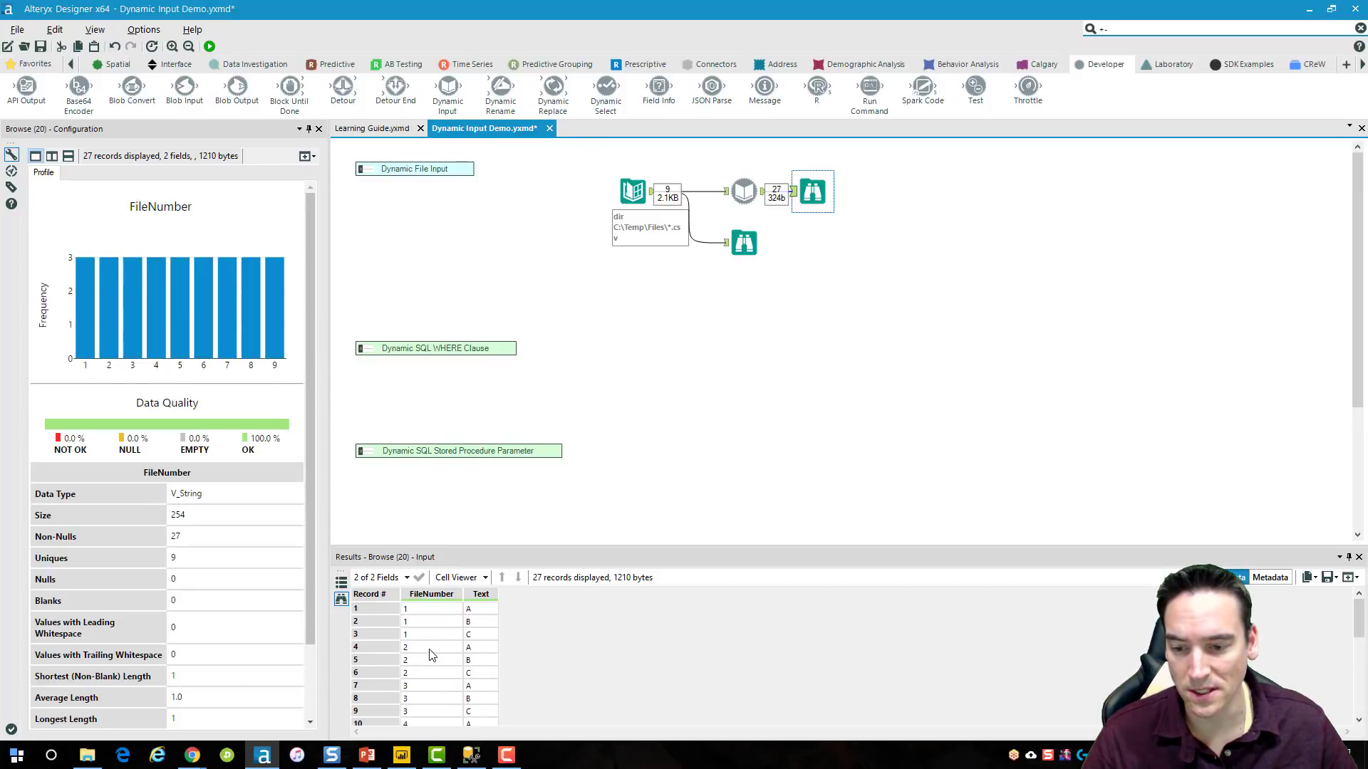
{"action": "left_click", "coordinate": [854, 442]}
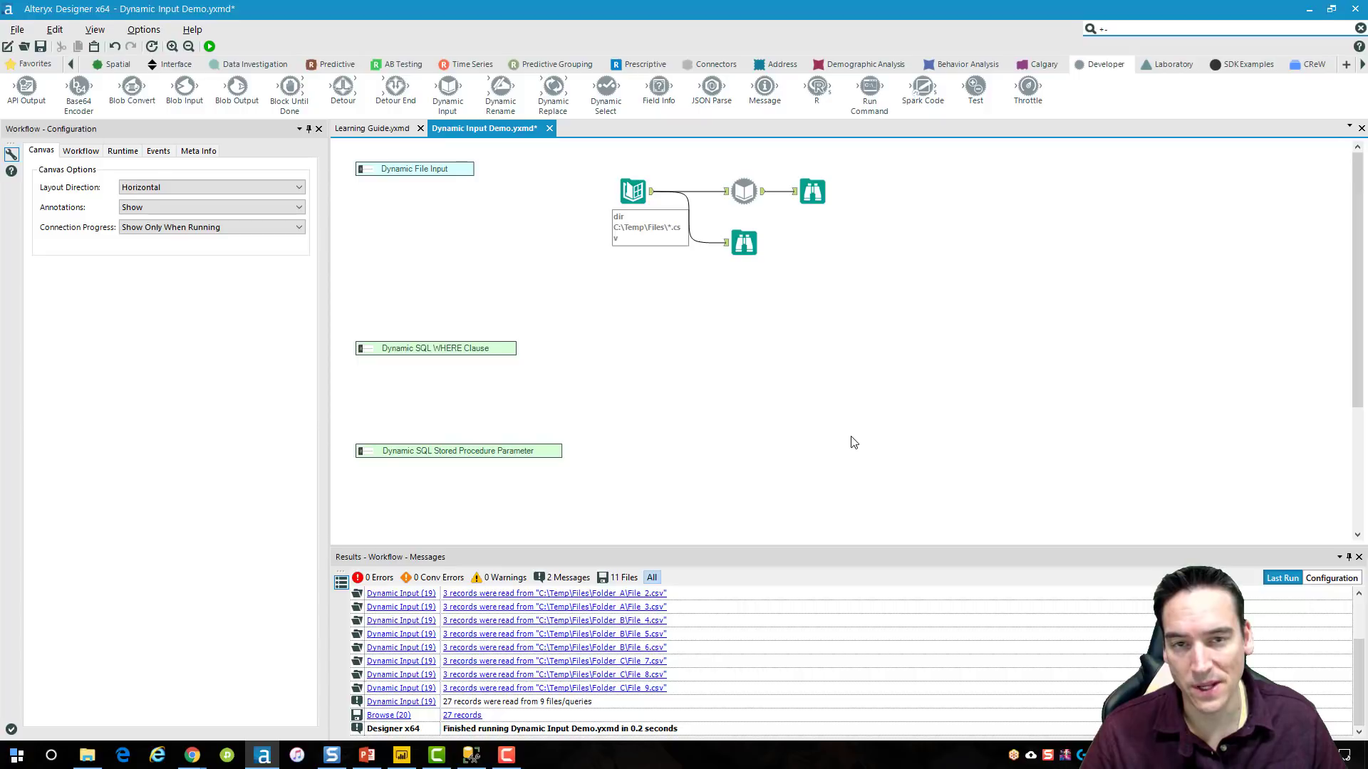
Group the Directory, Dynamic Input and both Browse tools in a new container beside Dynamic File Input and collapse it.
{"action": "left_click_drag", "start_coordinate": [583, 161], "coordinate": [916, 305]}
{"action": "right_click", "coordinate": [748, 245]}
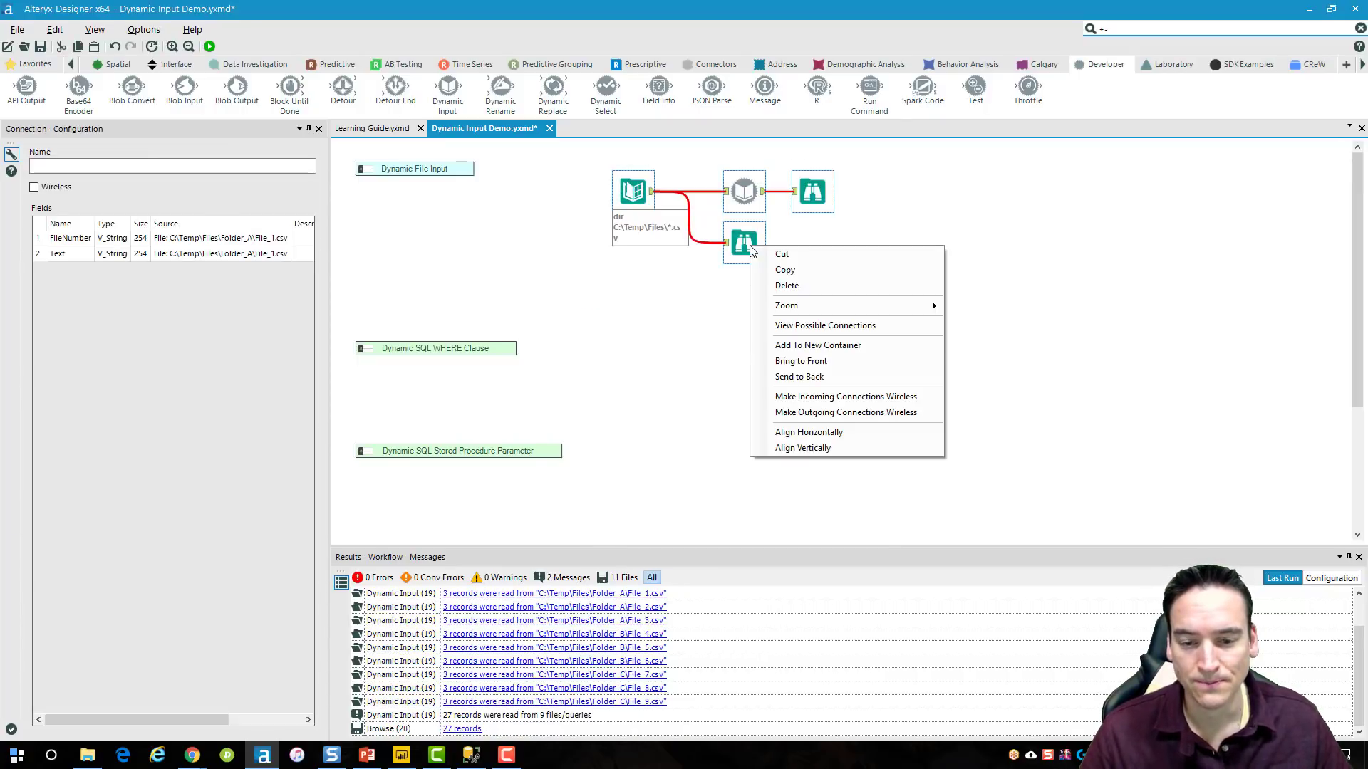
{"action": "left_click", "coordinate": [846, 345]}
{"action": "left_click_drag", "start_coordinate": [663, 145], "coordinate": [722, 165]}
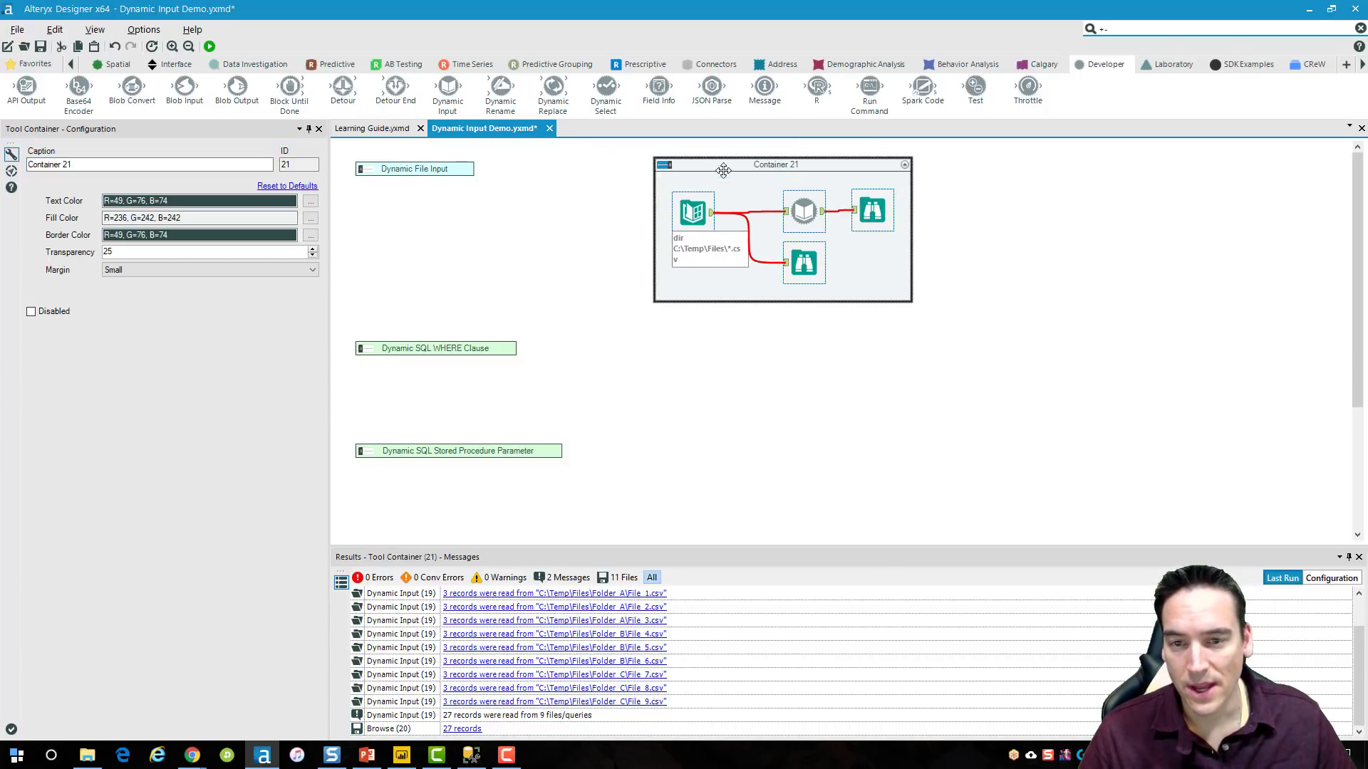
{"action": "left_click", "coordinate": [663, 165]}
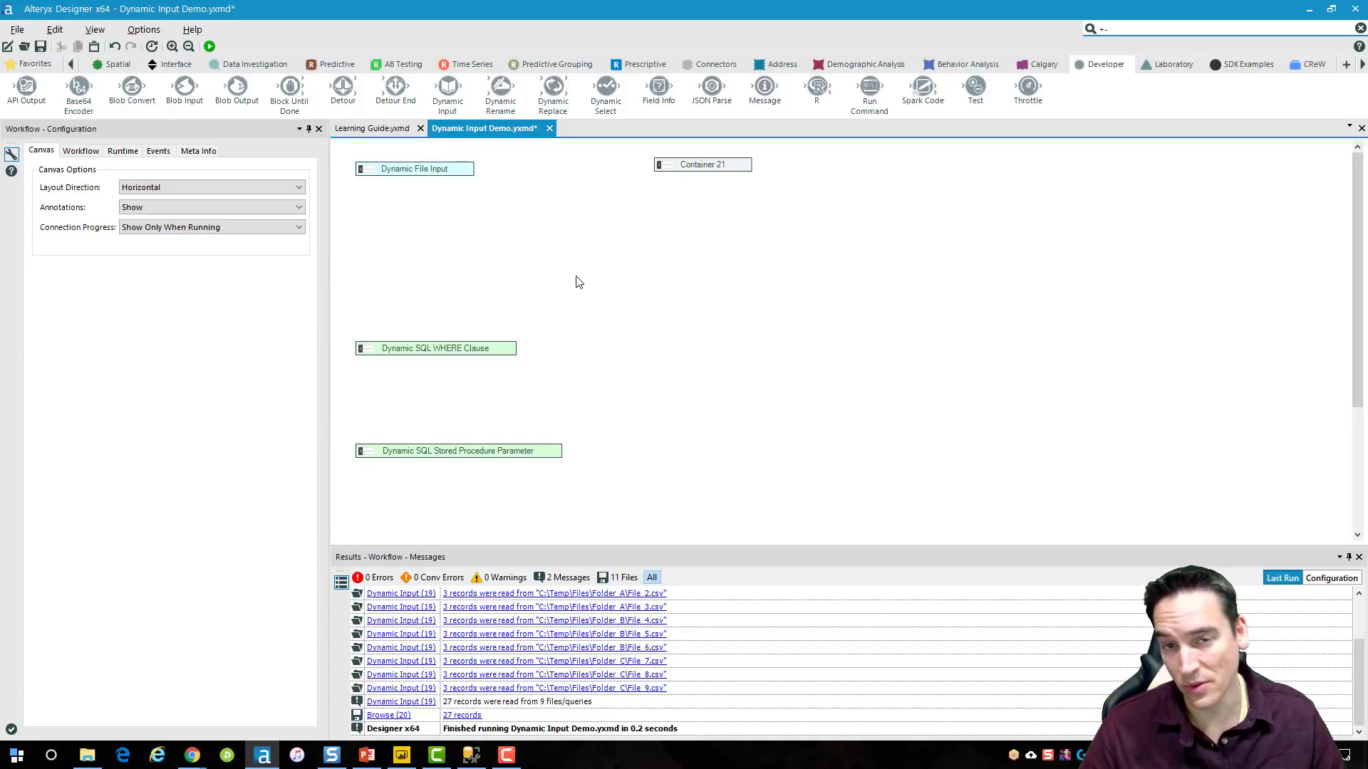
Expand the Dynamic SQL WHERE Clause container and show the configuration of its Text Input tool.
{"action": "left_click", "coordinate": [371, 354]}
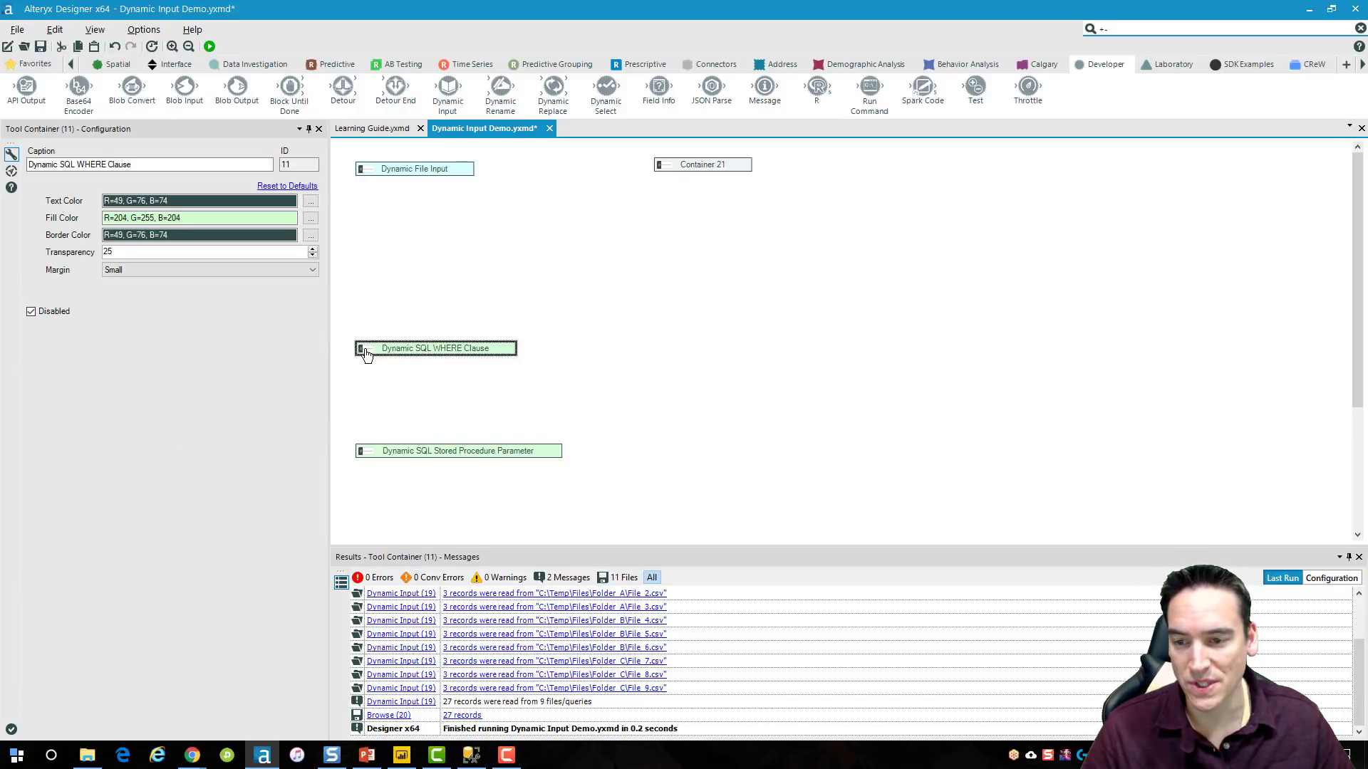
{"action": "left_click", "coordinate": [364, 349]}
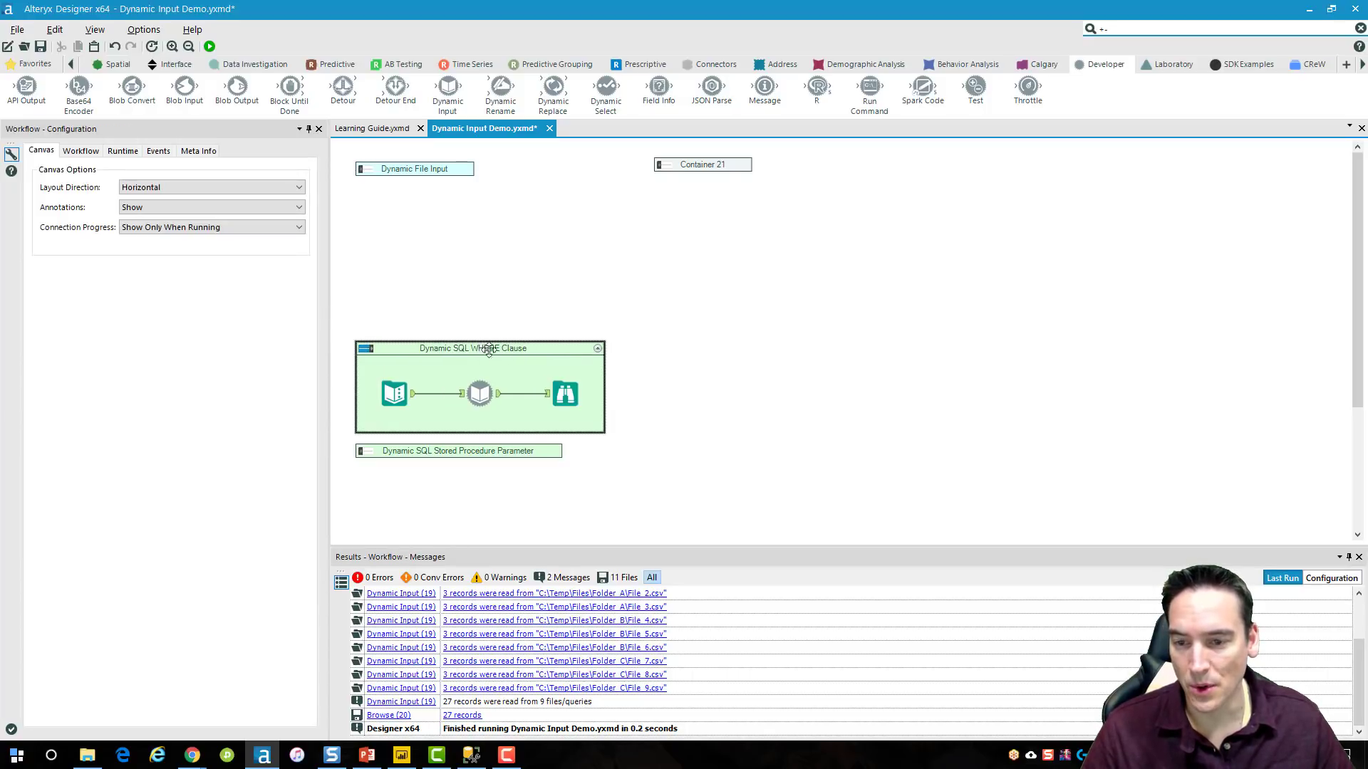
{"action": "left_click", "coordinate": [396, 394]}
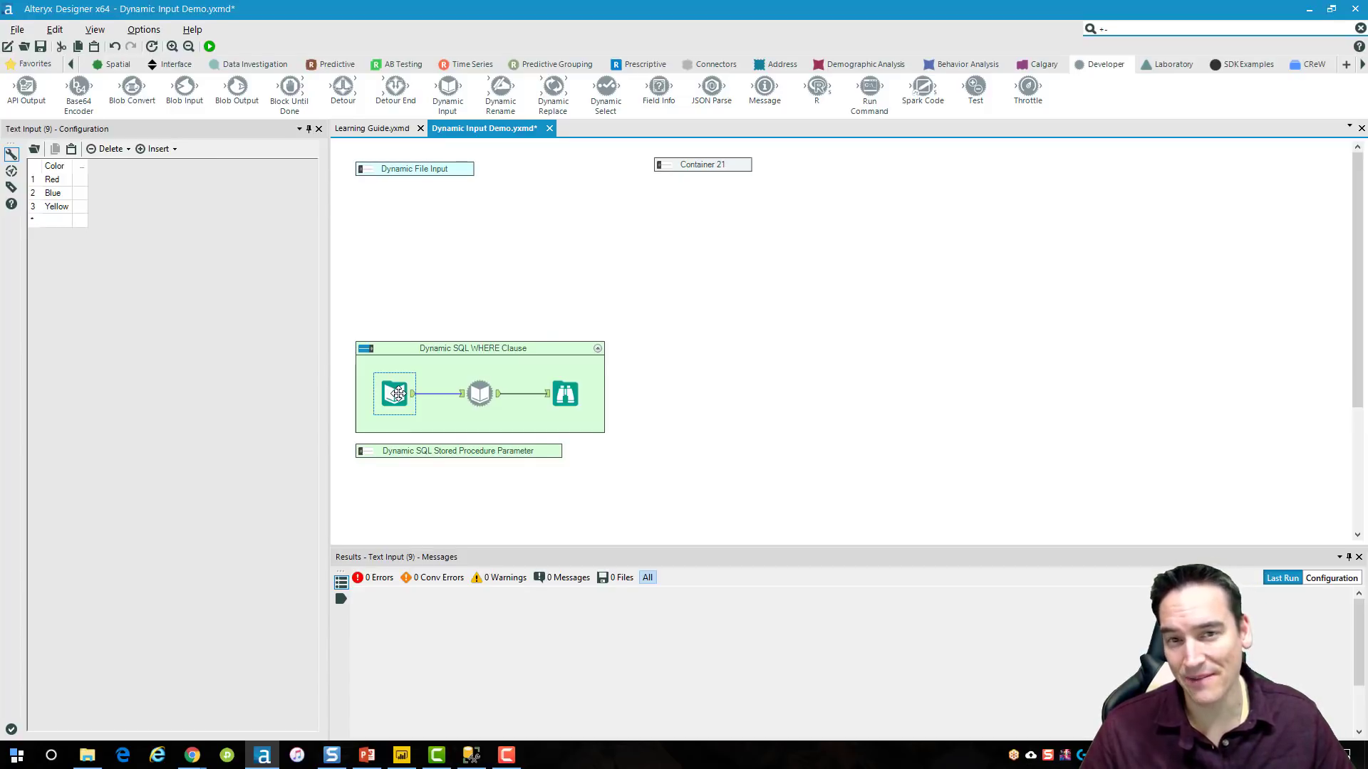
Show the In/Out tool category and locate the Text Input tool in it.
{"action": "left_click", "coordinate": [72, 65]}
{"action": "left_click", "coordinate": [73, 64]}
{"action": "left_click", "coordinate": [73, 64]}
{"action": "left_click", "coordinate": [72, 64]}
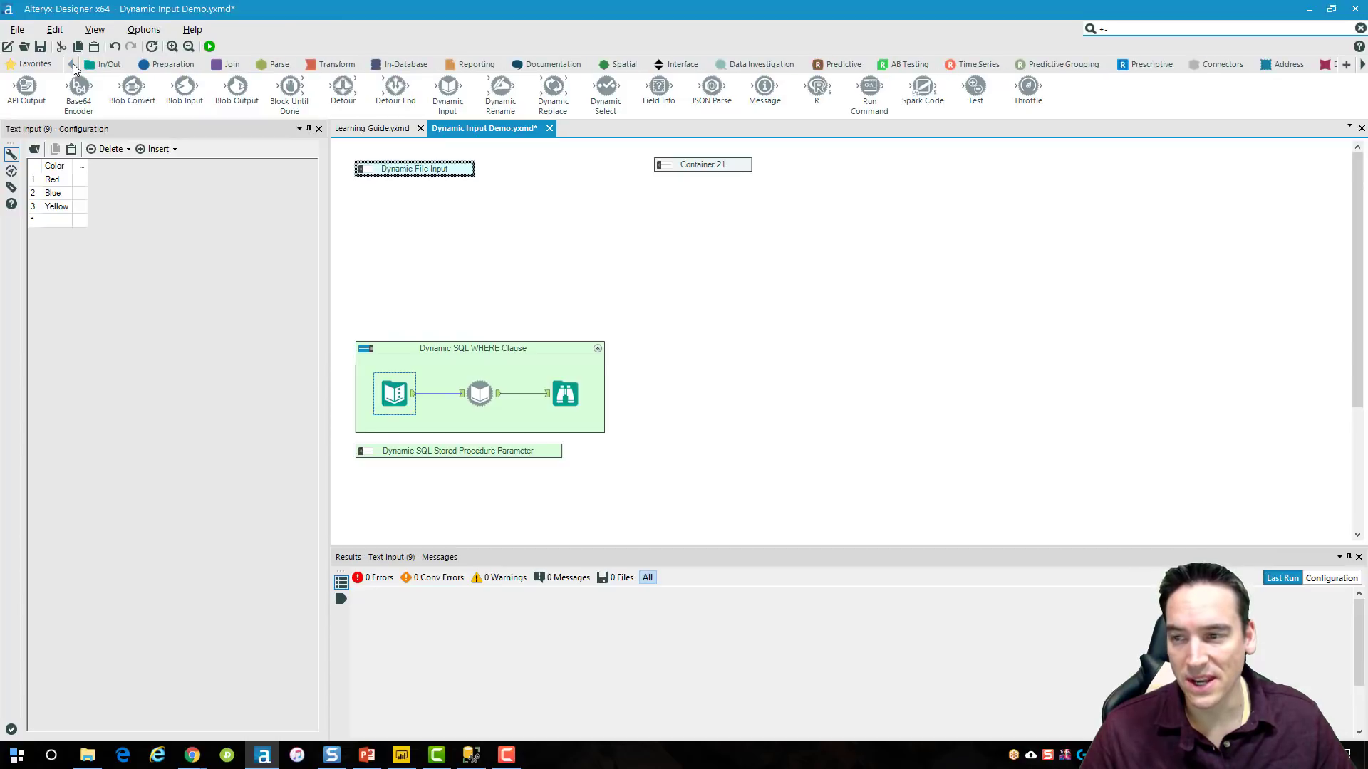
{"action": "left_click", "coordinate": [105, 65]}
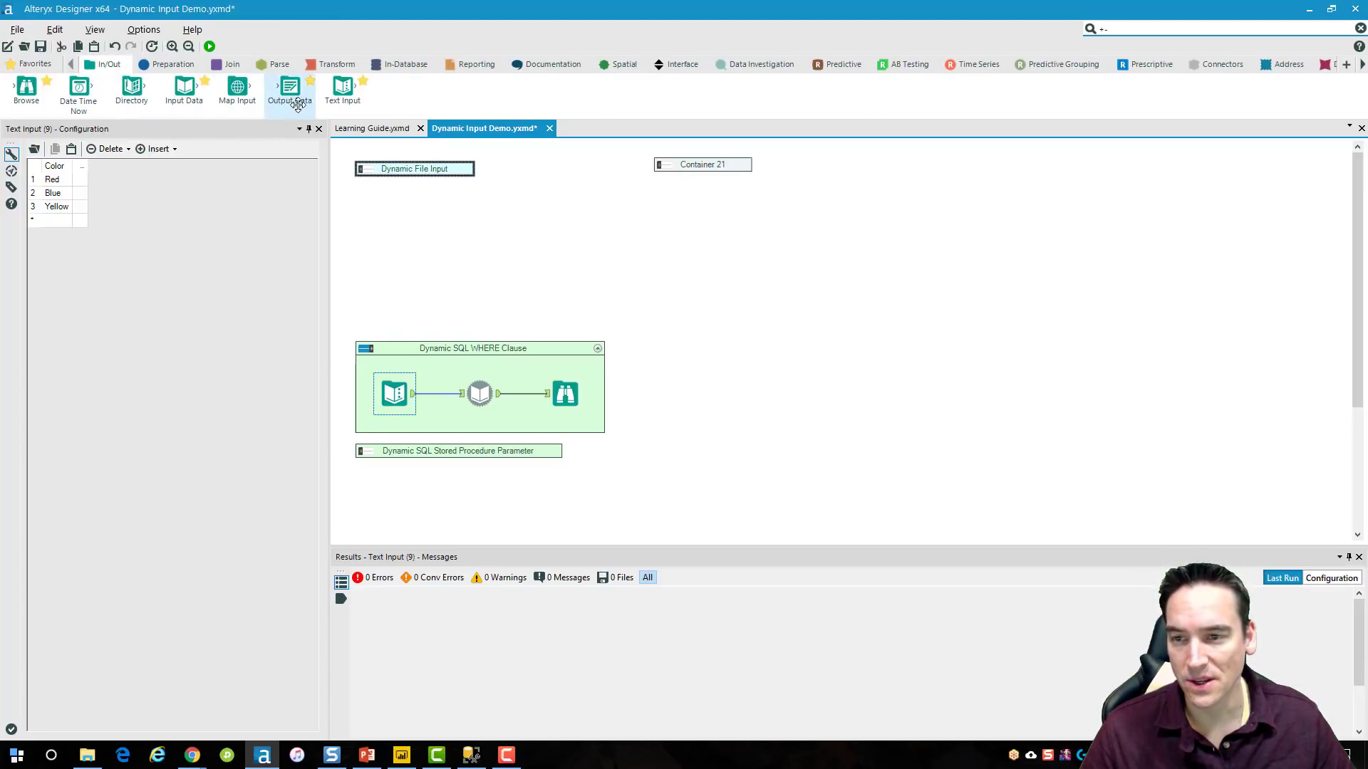
{"action": "left_click_drag", "start_coordinate": [344, 89], "coordinate": [334, 94]}
{"action": "key", "text": "ctrl+r"}
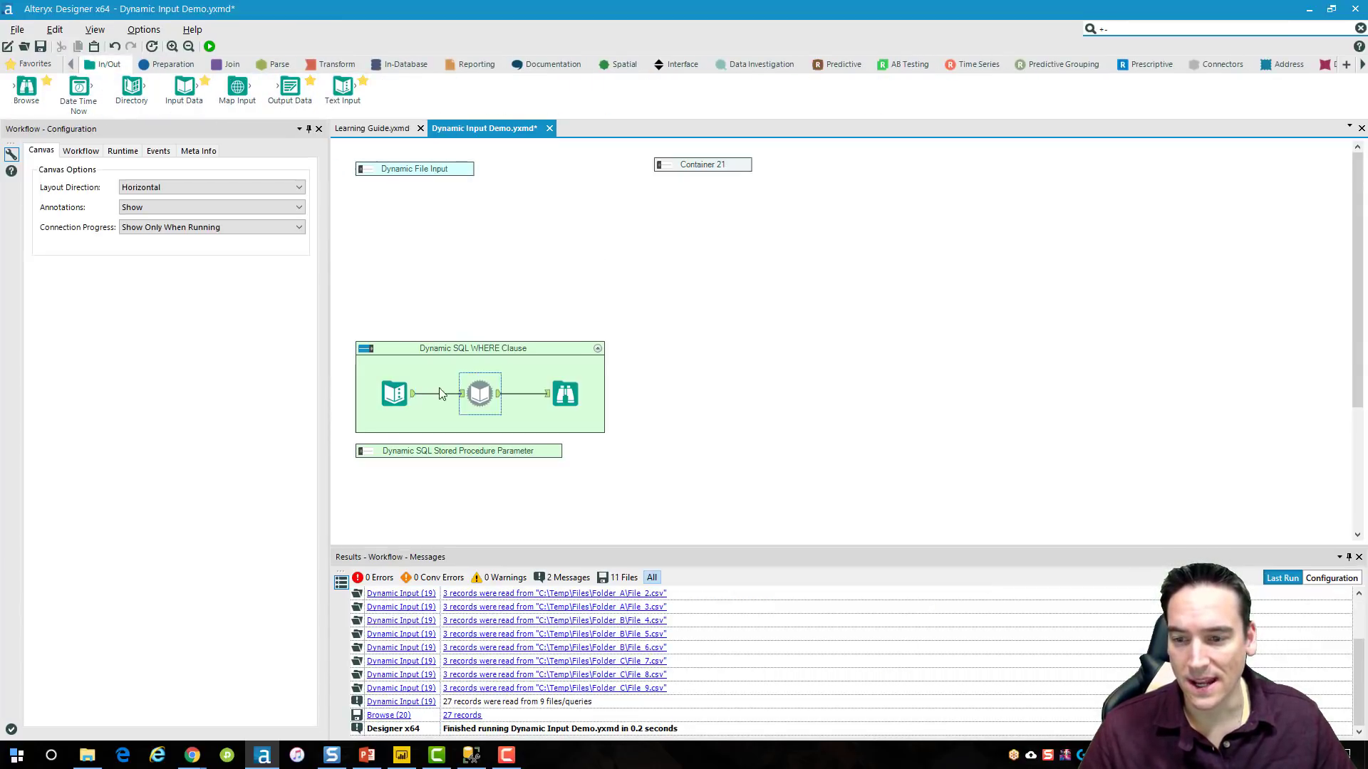
Show the Text Input's colour list and display the SQL query behind the Dynamic Input tool's data source template in the SQL editor.
{"action": "left_click", "coordinate": [397, 397]}
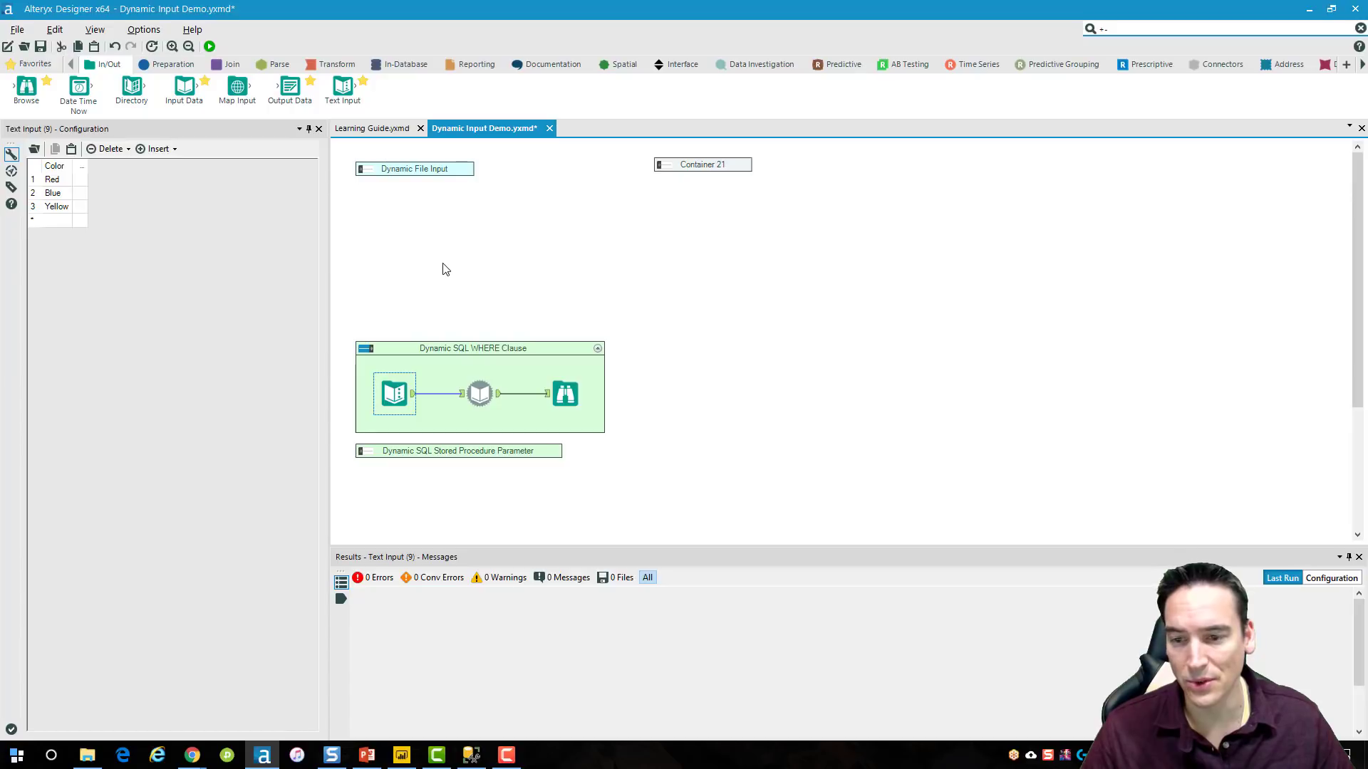
{"action": "left_click", "coordinate": [479, 393]}
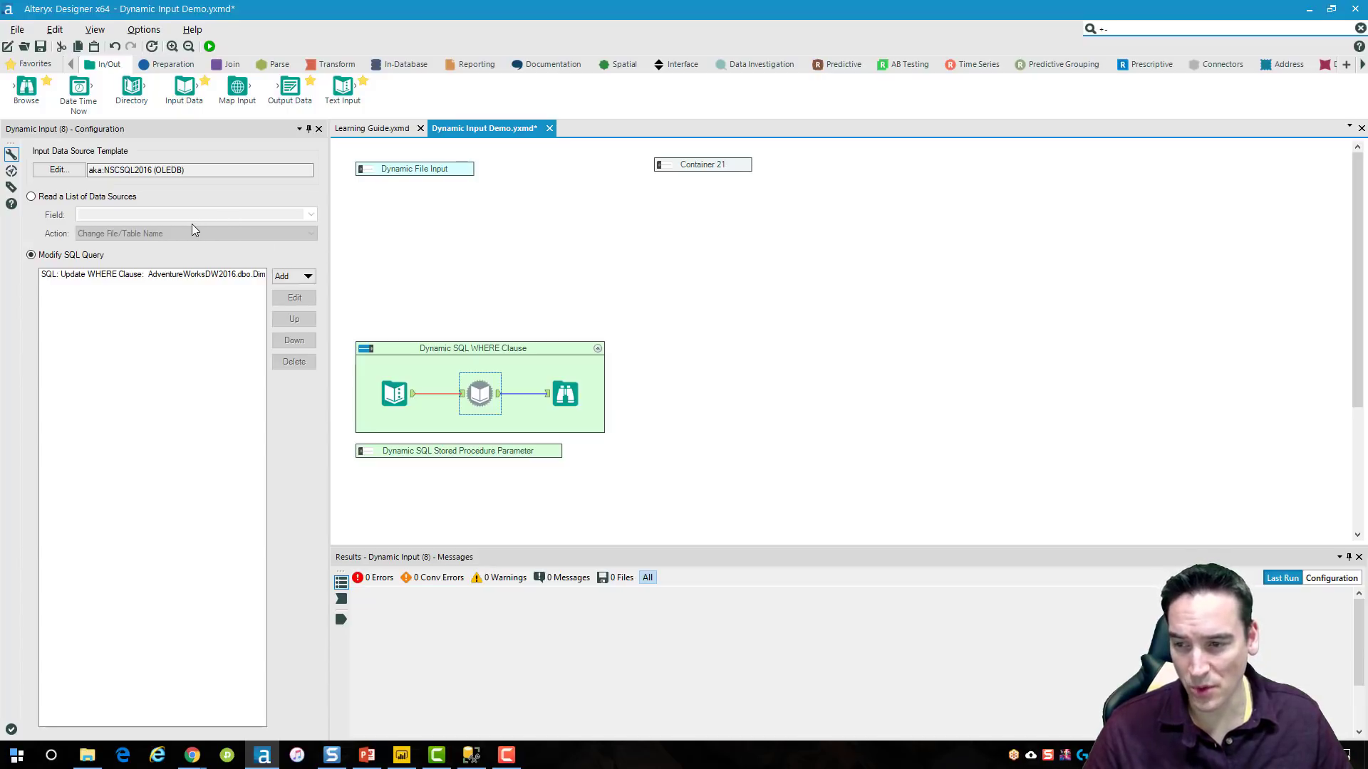
{"action": "left_click", "coordinate": [66, 171]}
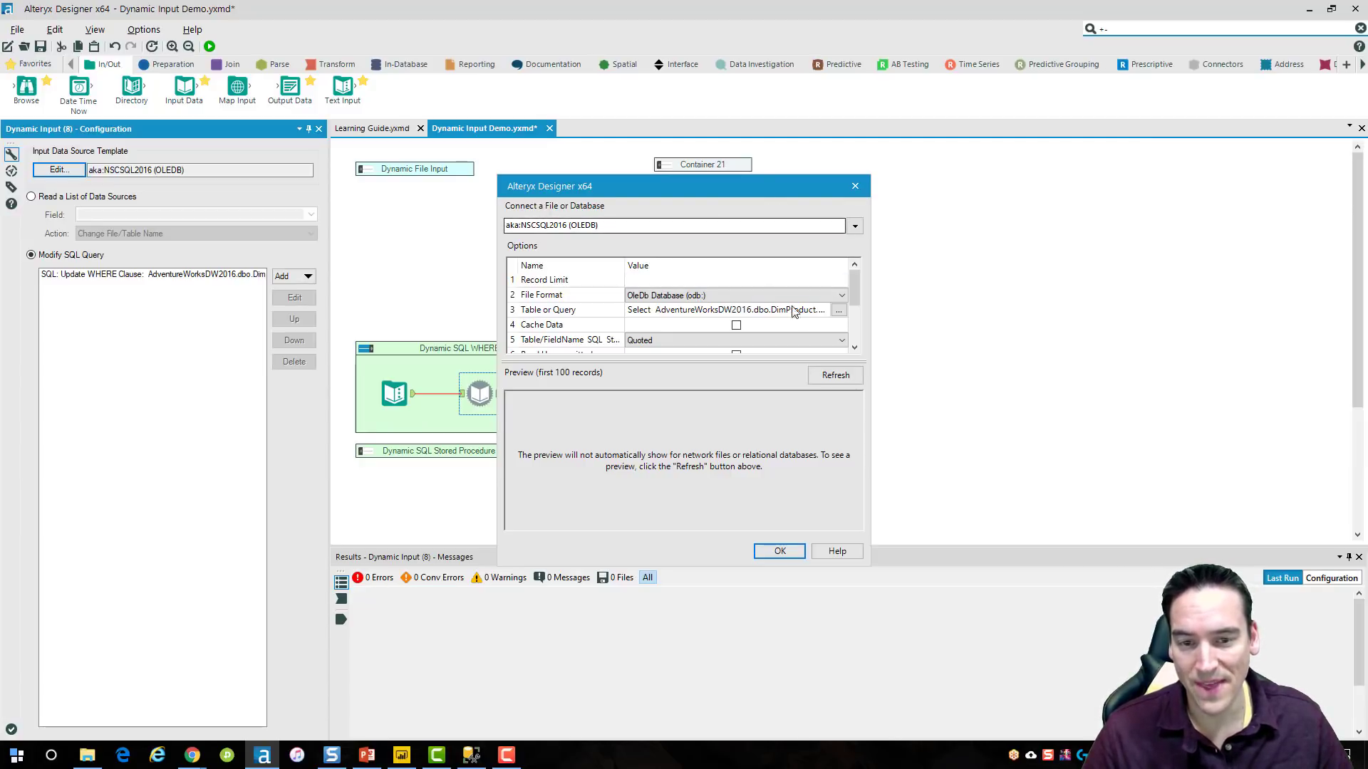
{"action": "left_click", "coordinate": [839, 310]}
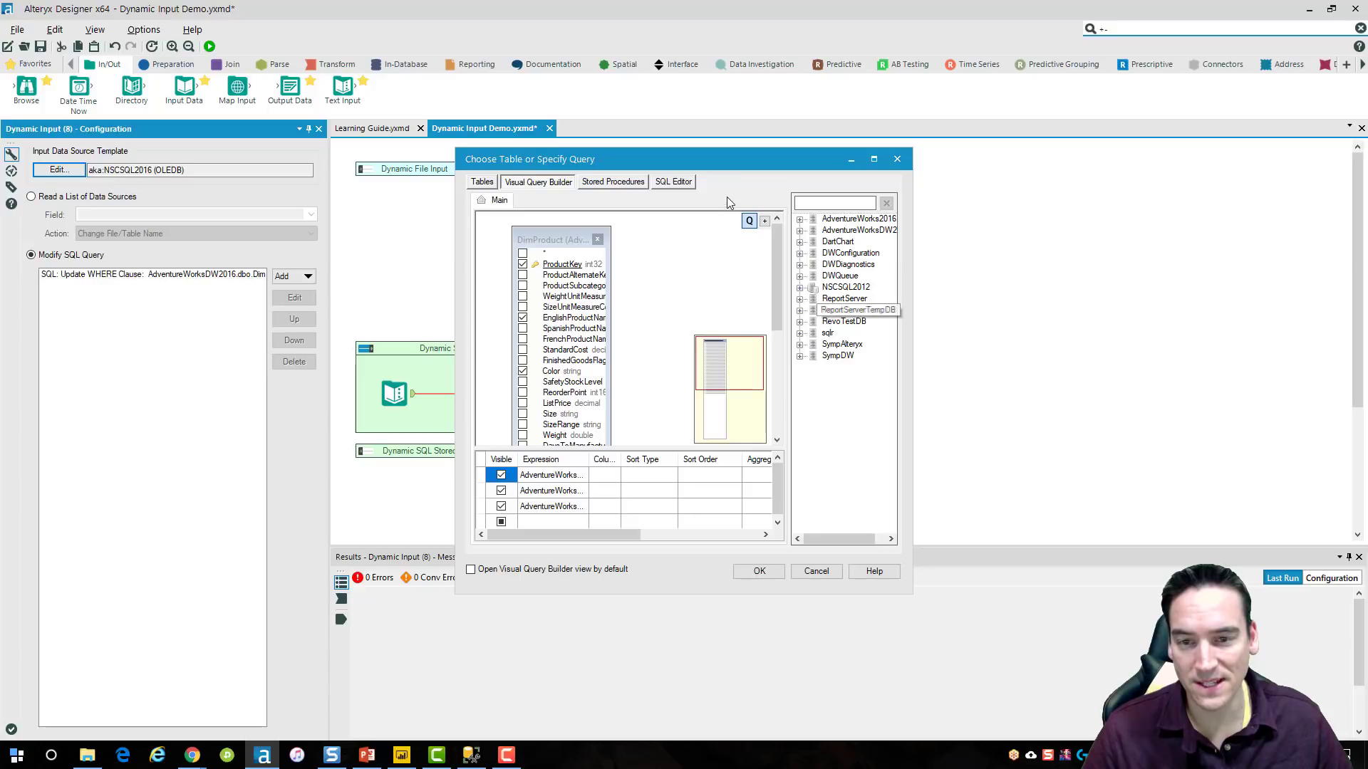
{"action": "left_click", "coordinate": [673, 182]}
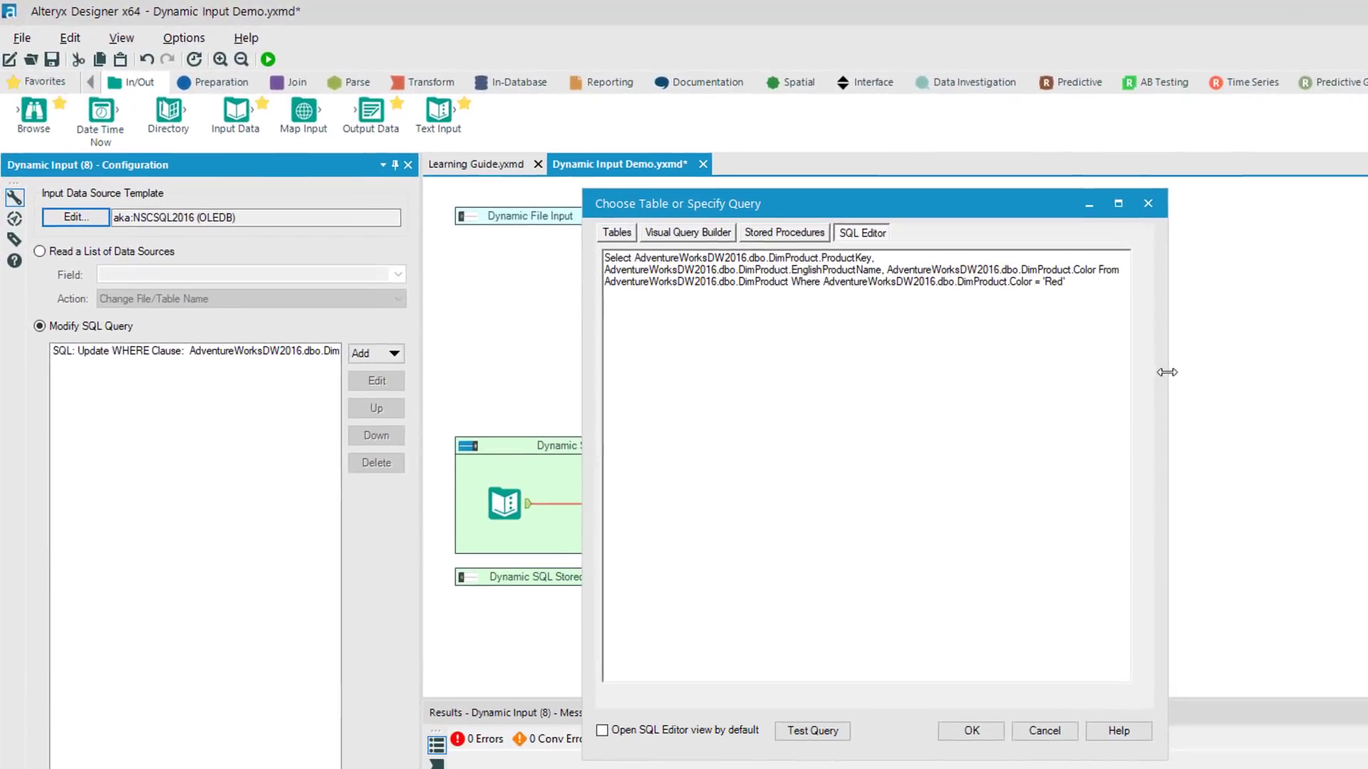
{"action": "mouse_move", "coordinate": [1167, 372]}
{"action": "left_mouse_down"}
{"action": "mouse_move", "coordinate": [1353, 376]}
{"action": "mouse_move", "coordinate": [1142, 379]}
{"action": "left_mouse_up"}
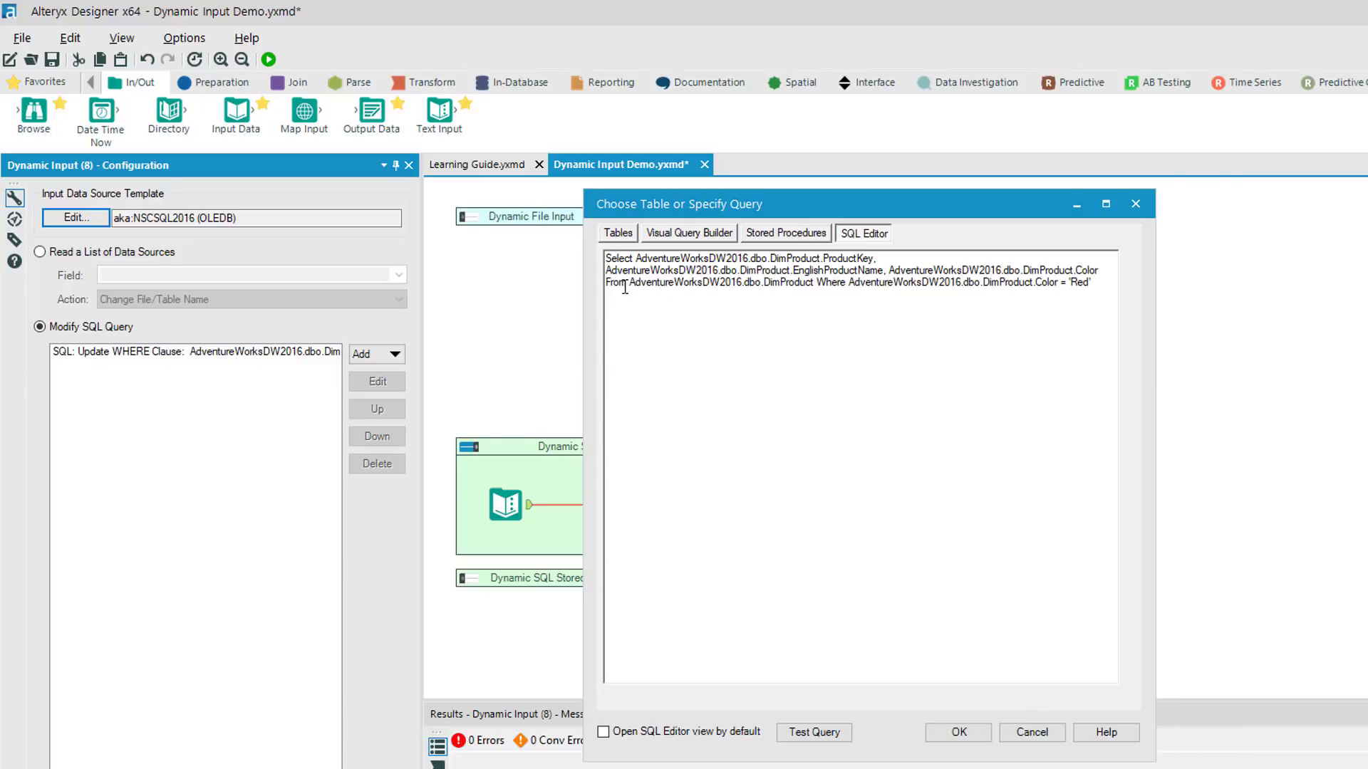
Separate the query's From and Where clauses with blank lines to read them, and discard the edits.
{"action": "left_click_drag", "start_coordinate": [608, 260], "coordinate": [1113, 274]}
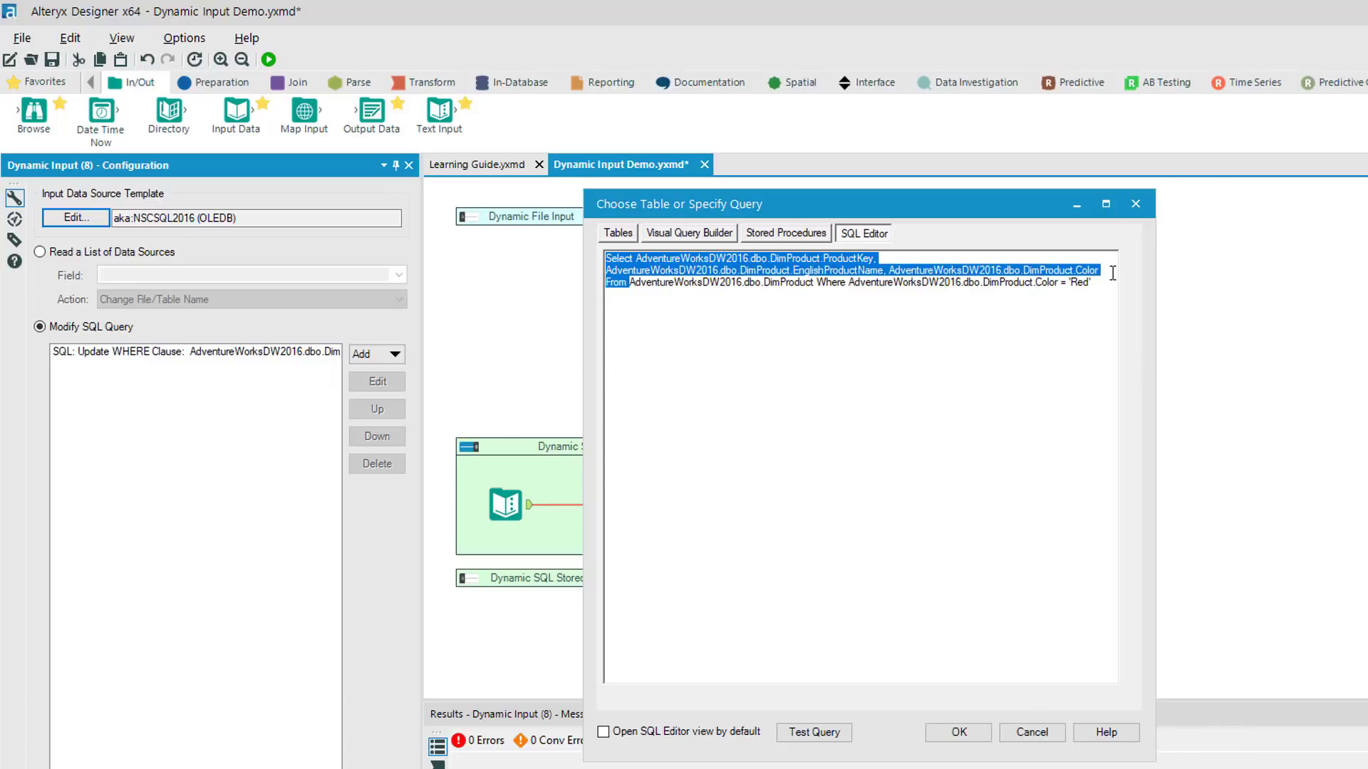
{"action": "left_click", "coordinate": [652, 284]}
{"action": "left_click_drag", "start_coordinate": [607, 283], "coordinate": [969, 356]}
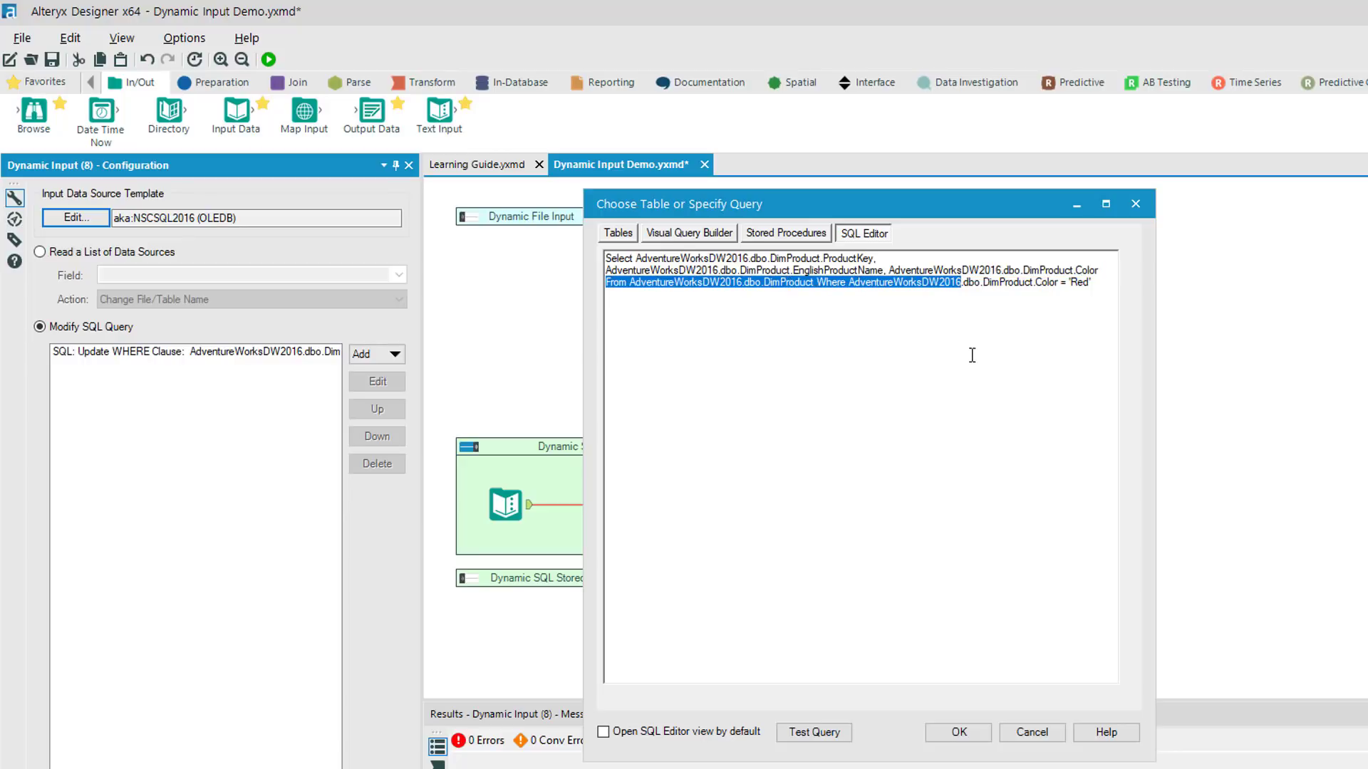
{"action": "left_click", "coordinate": [957, 334]}
{"action": "left_click", "coordinate": [818, 284]}
{"action": "key", "text": "Return"}
{"action": "key", "text": "Return"}
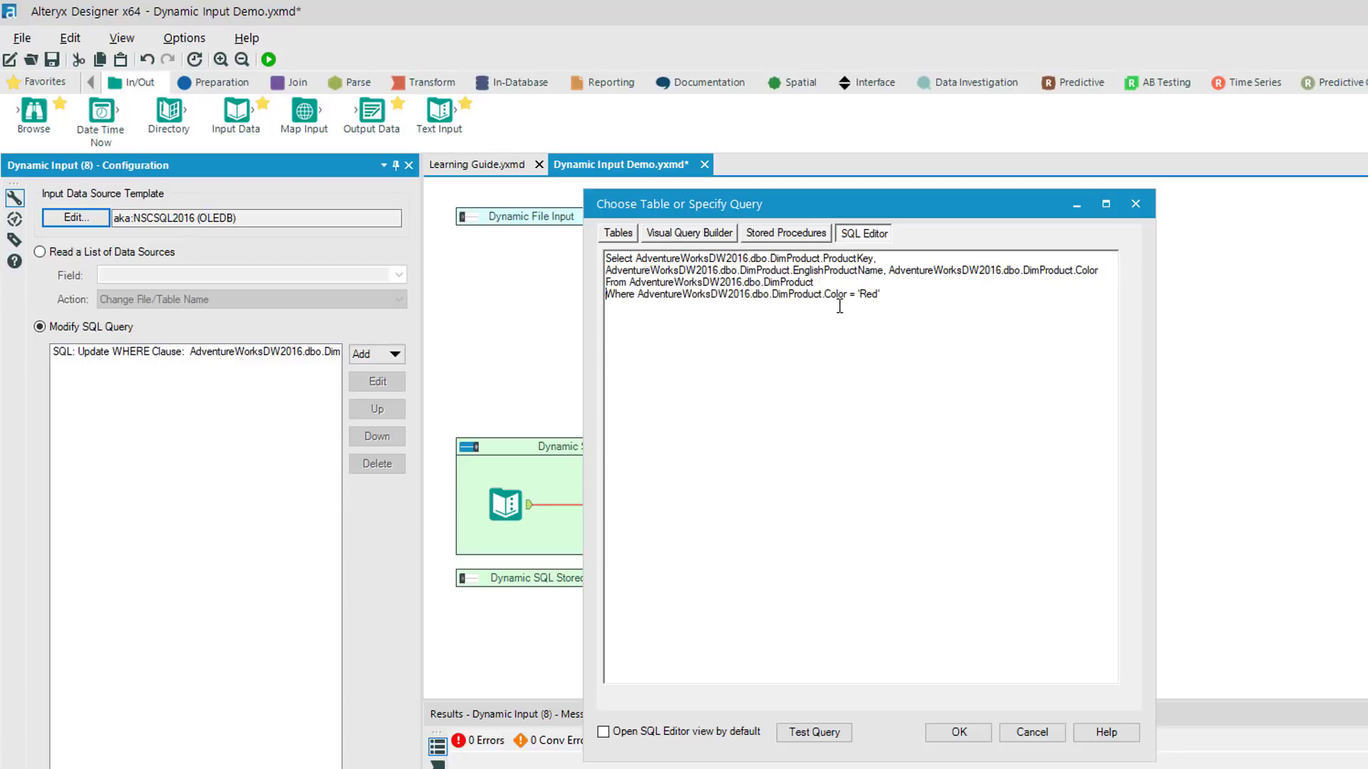
{"action": "left_click", "coordinate": [606, 284]}
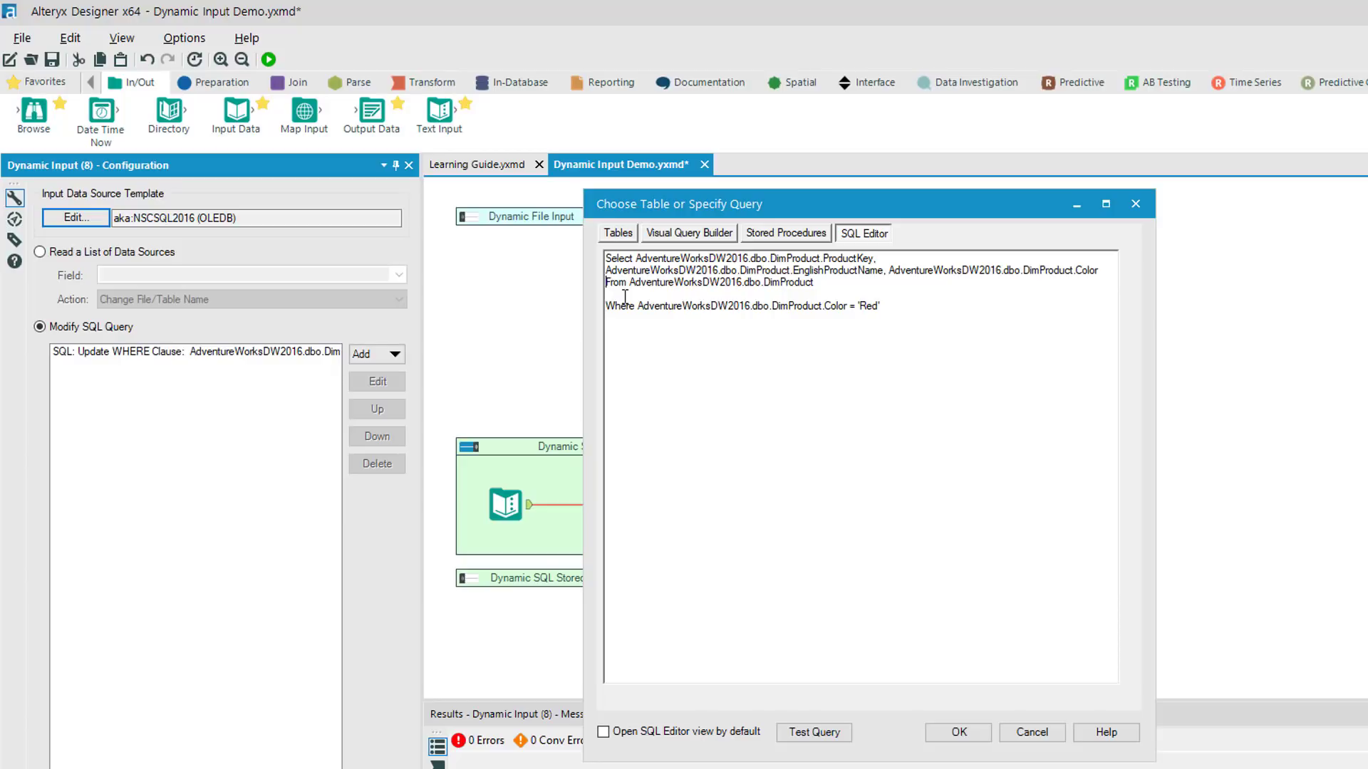
{"action": "key", "text": "Return"}
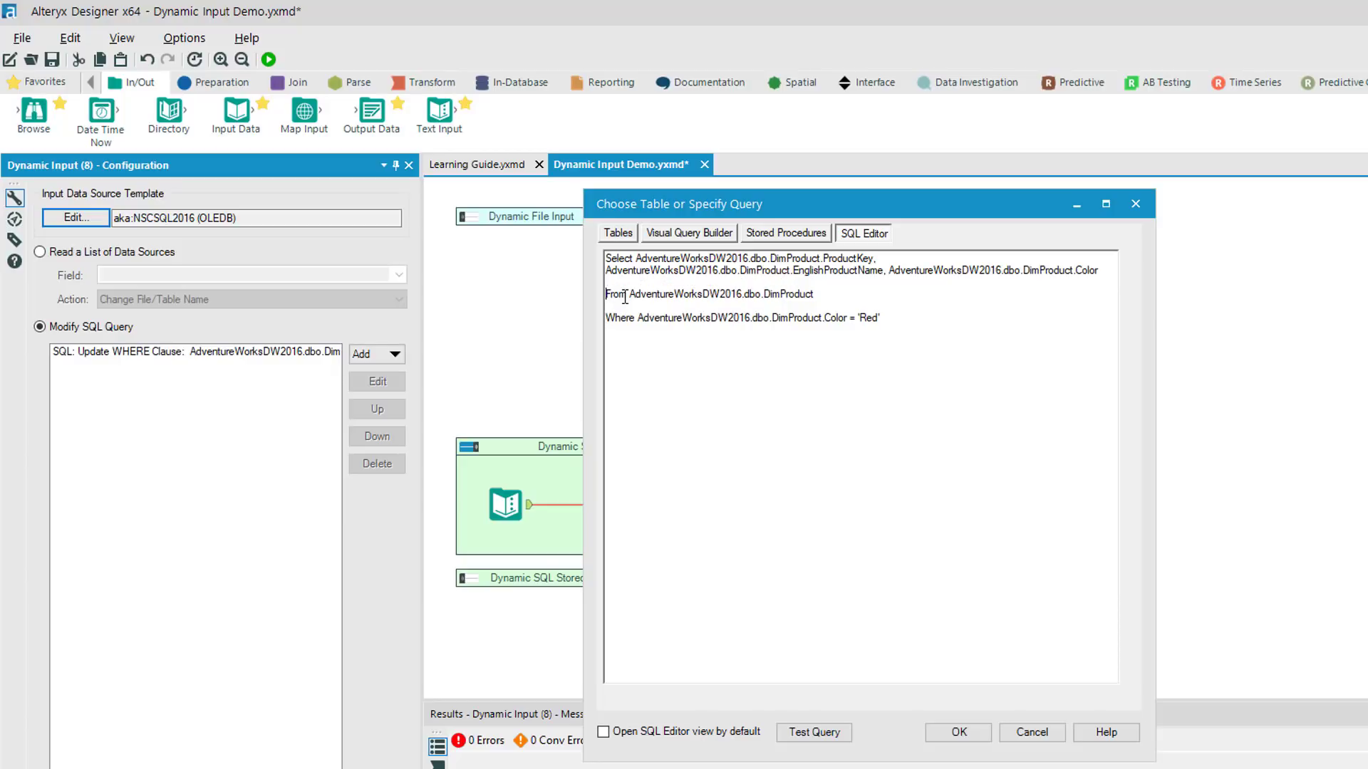
{"action": "double_click", "coordinate": [831, 321]}
{"action": "left_click", "coordinate": [876, 320]}
{"action": "left_click", "coordinate": [1030, 732]}
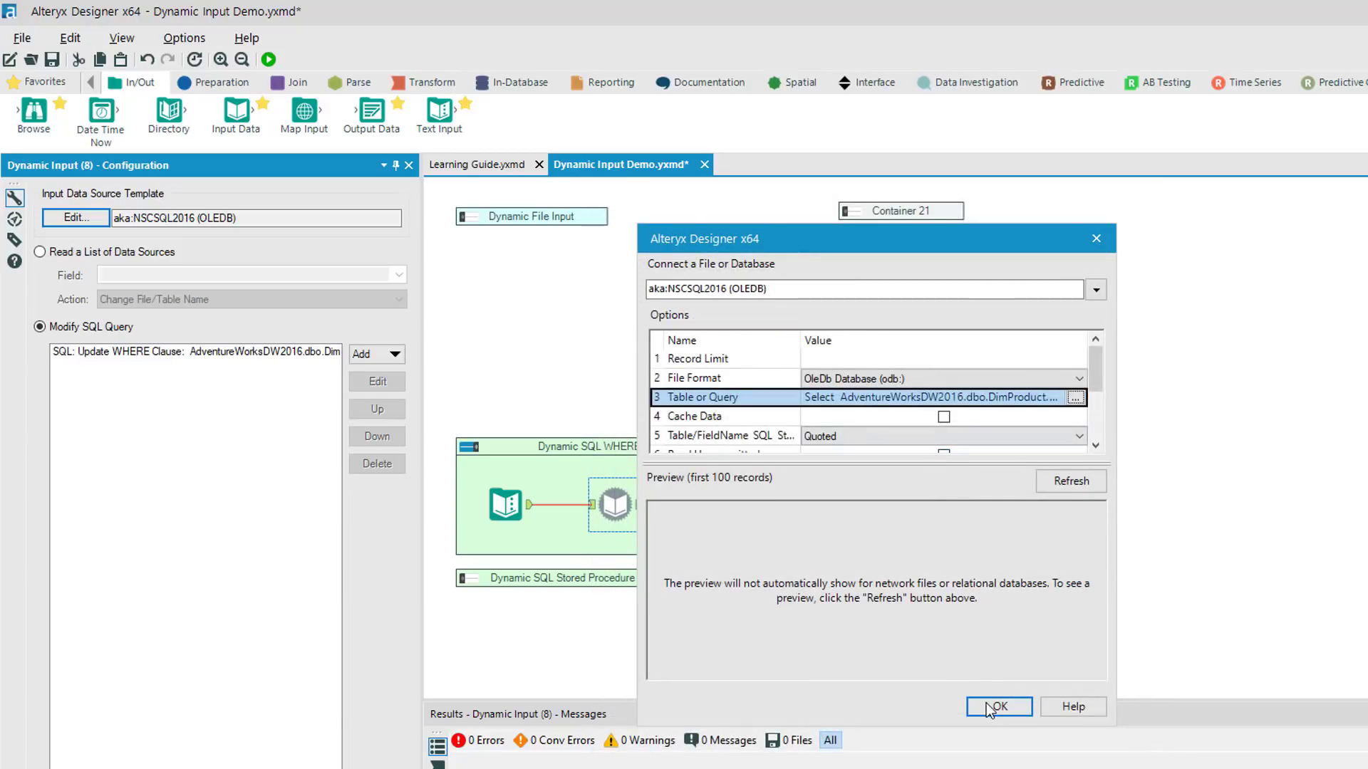
Preview the records returned by the template query and accept the NSCSQL2016 data source.
{"action": "left_click", "coordinate": [1065, 481]}
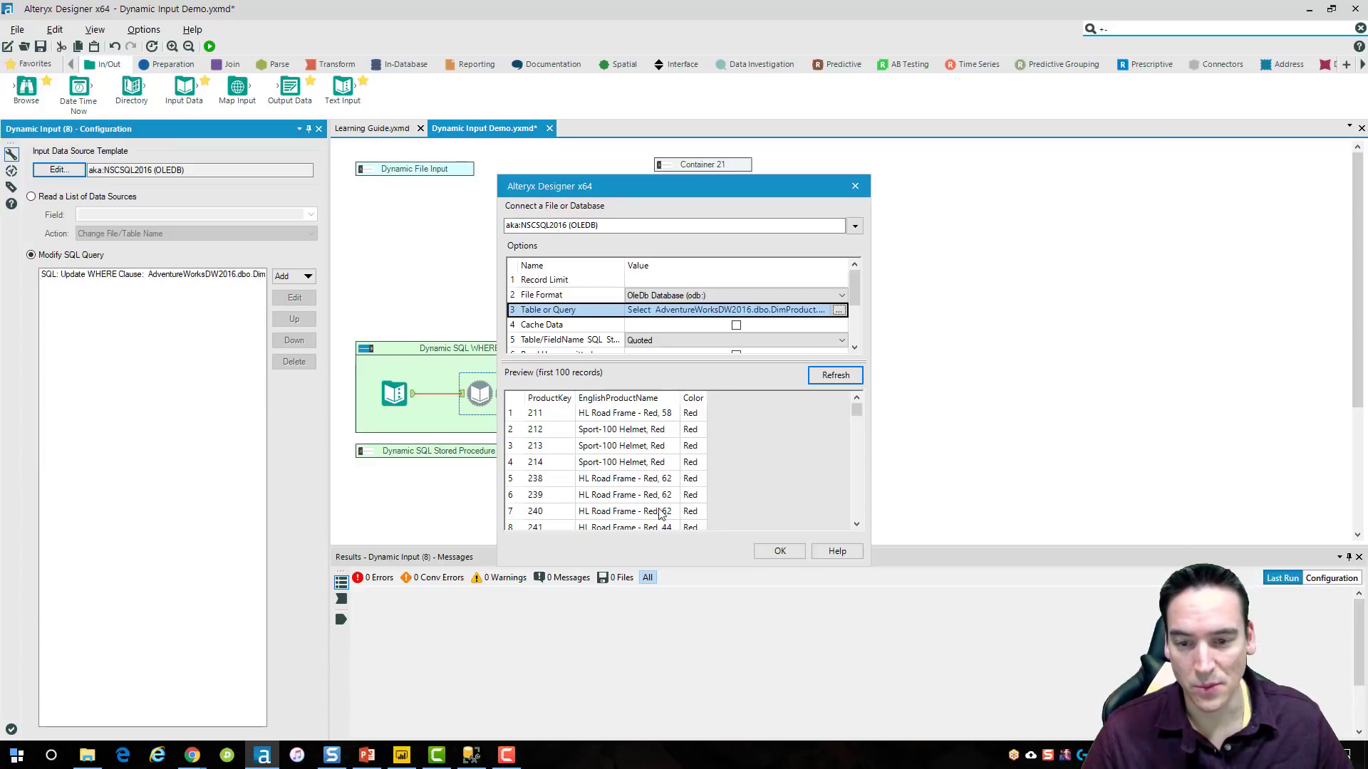
{"action": "left_click", "coordinate": [787, 554]}
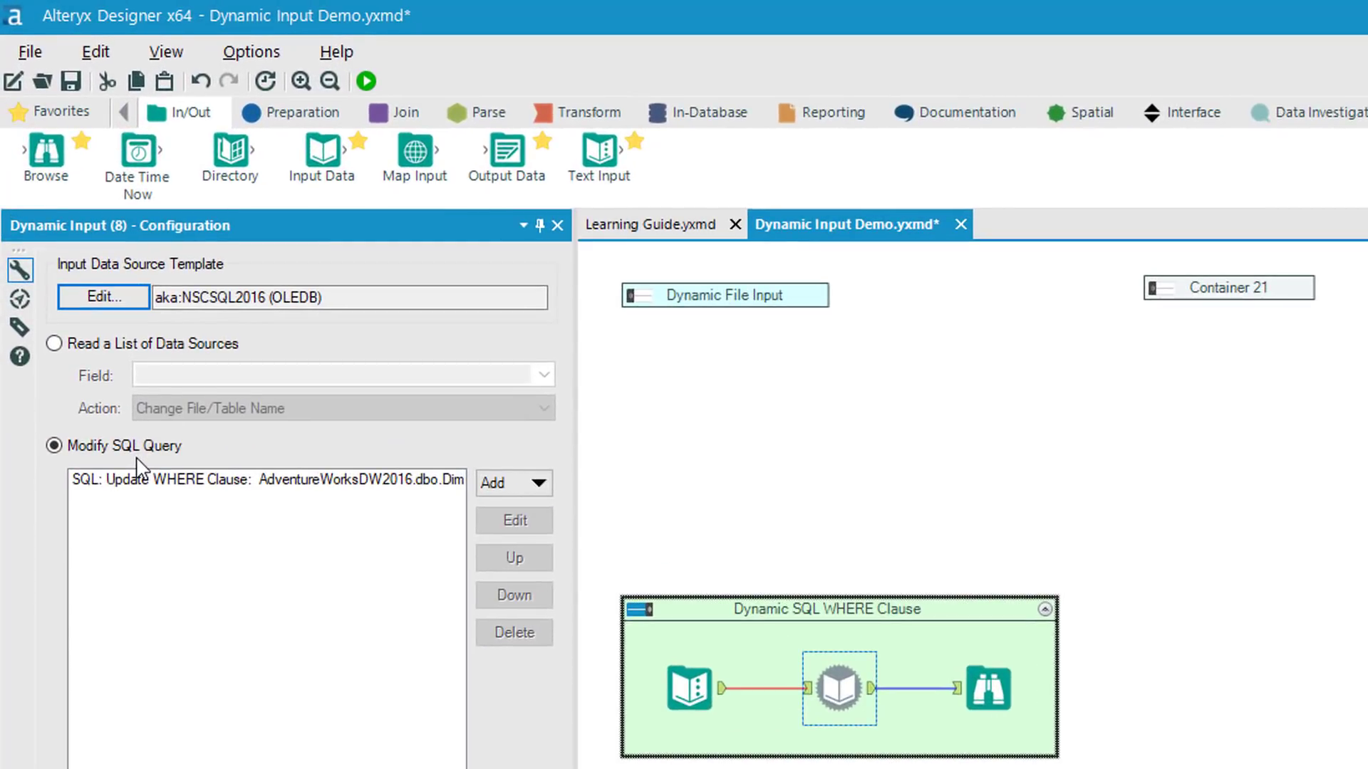
Open the existing Update WHERE Clause modification and examine its SQL clause, available clause choices and text to replace.
{"action": "left_click", "coordinate": [218, 481]}
{"action": "left_click", "coordinate": [543, 520]}
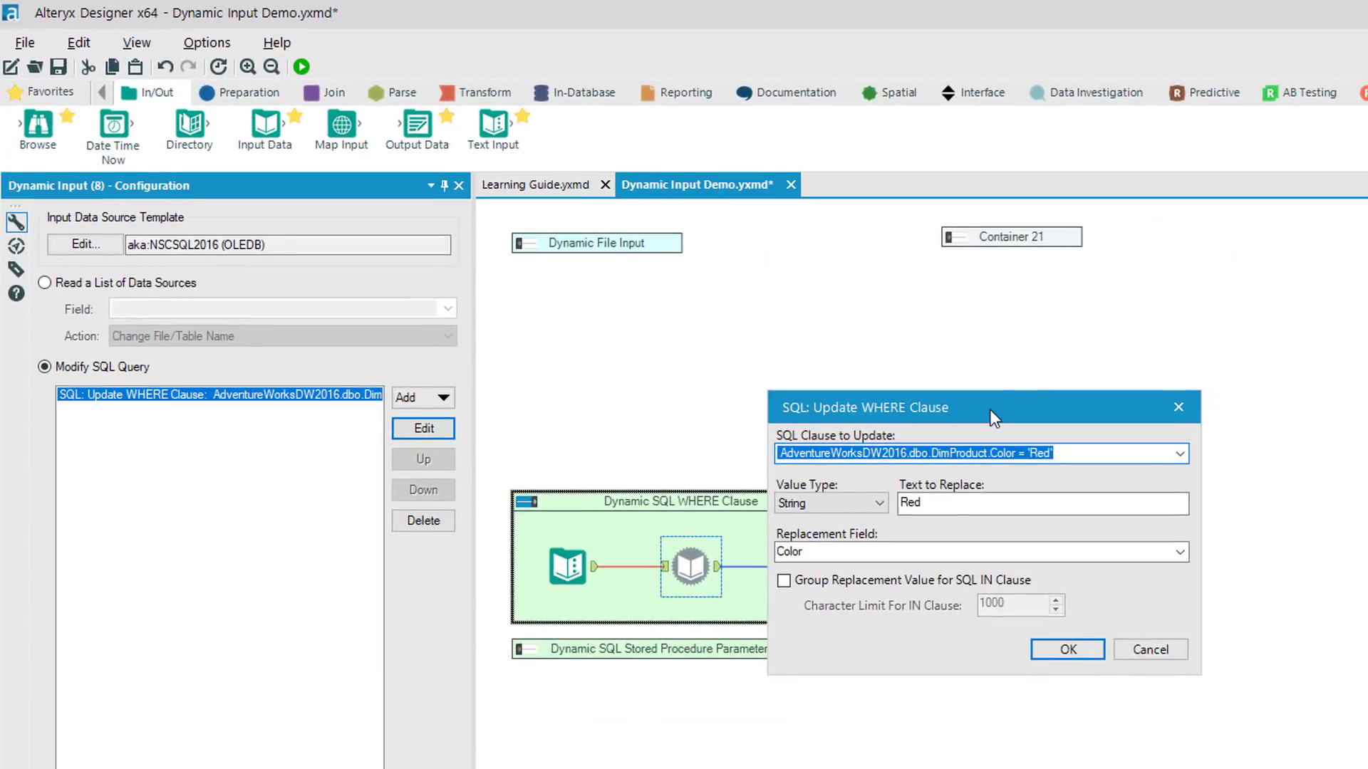
{"action": "left_click_drag", "start_coordinate": [990, 409], "coordinate": [1010, 298]}
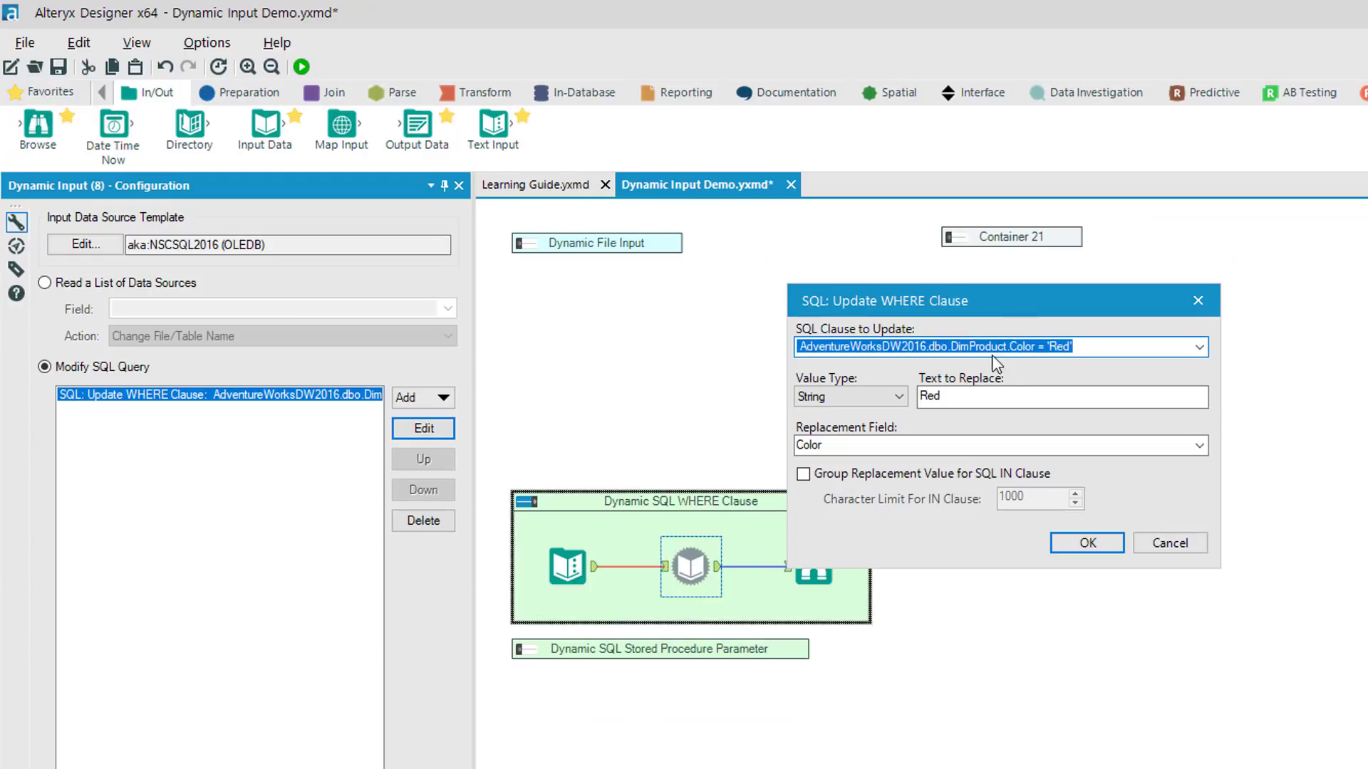
{"action": "left_click", "coordinate": [1201, 348]}
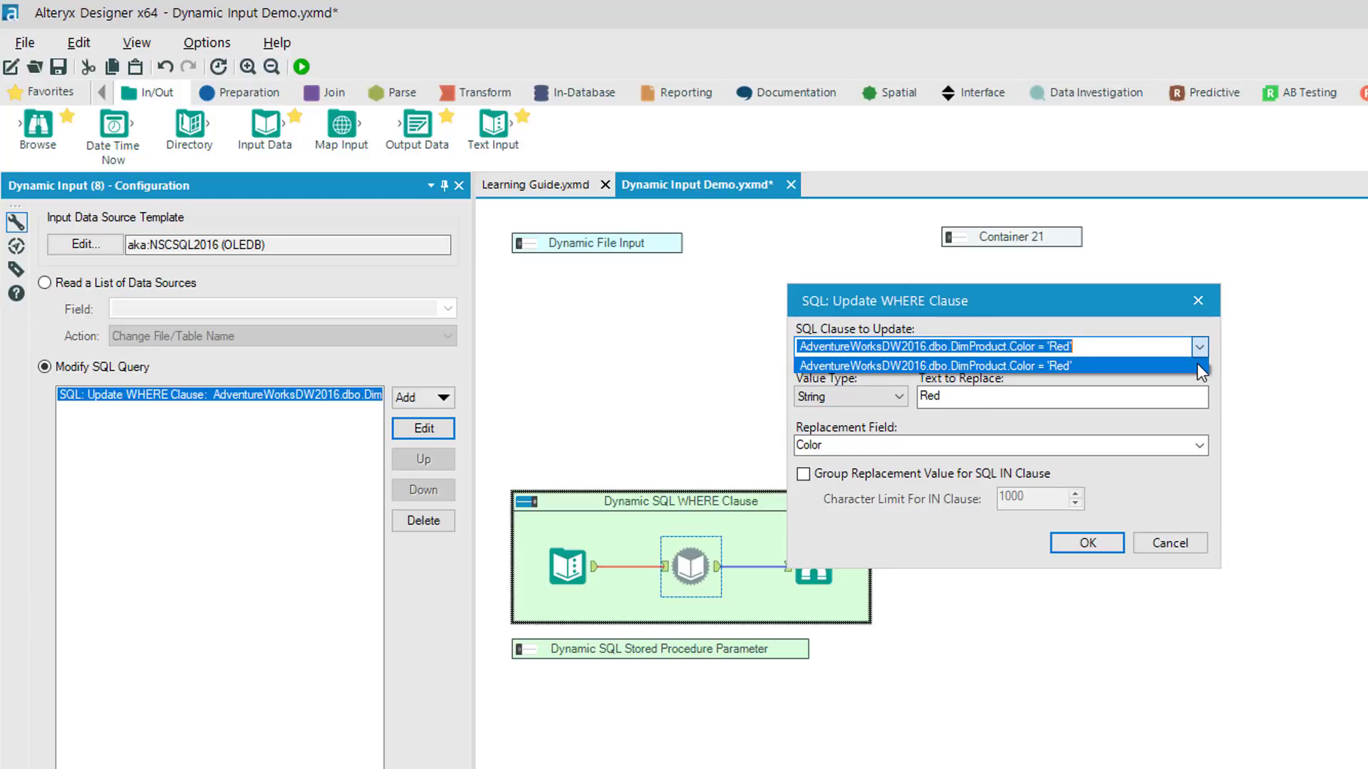
{"action": "left_click", "coordinate": [1202, 346]}
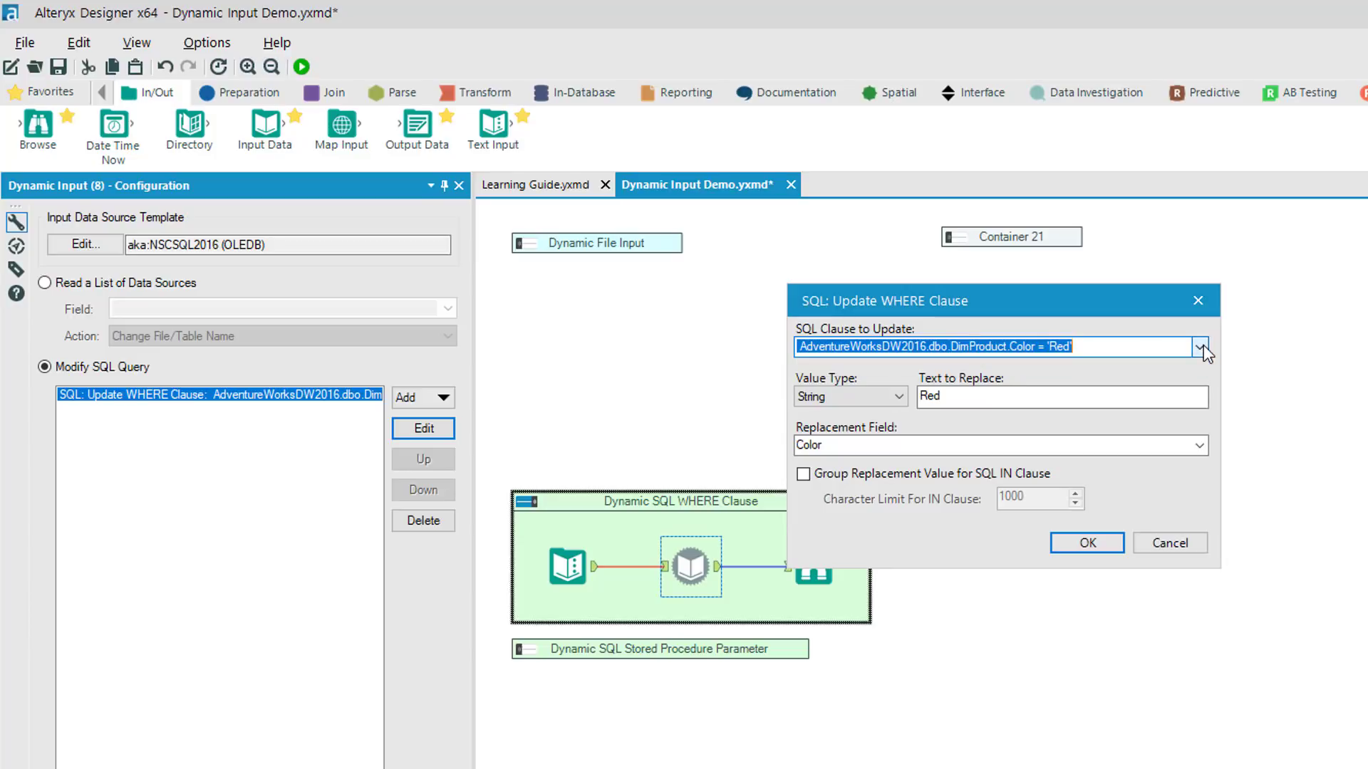
{"action": "left_click", "coordinate": [1150, 353]}
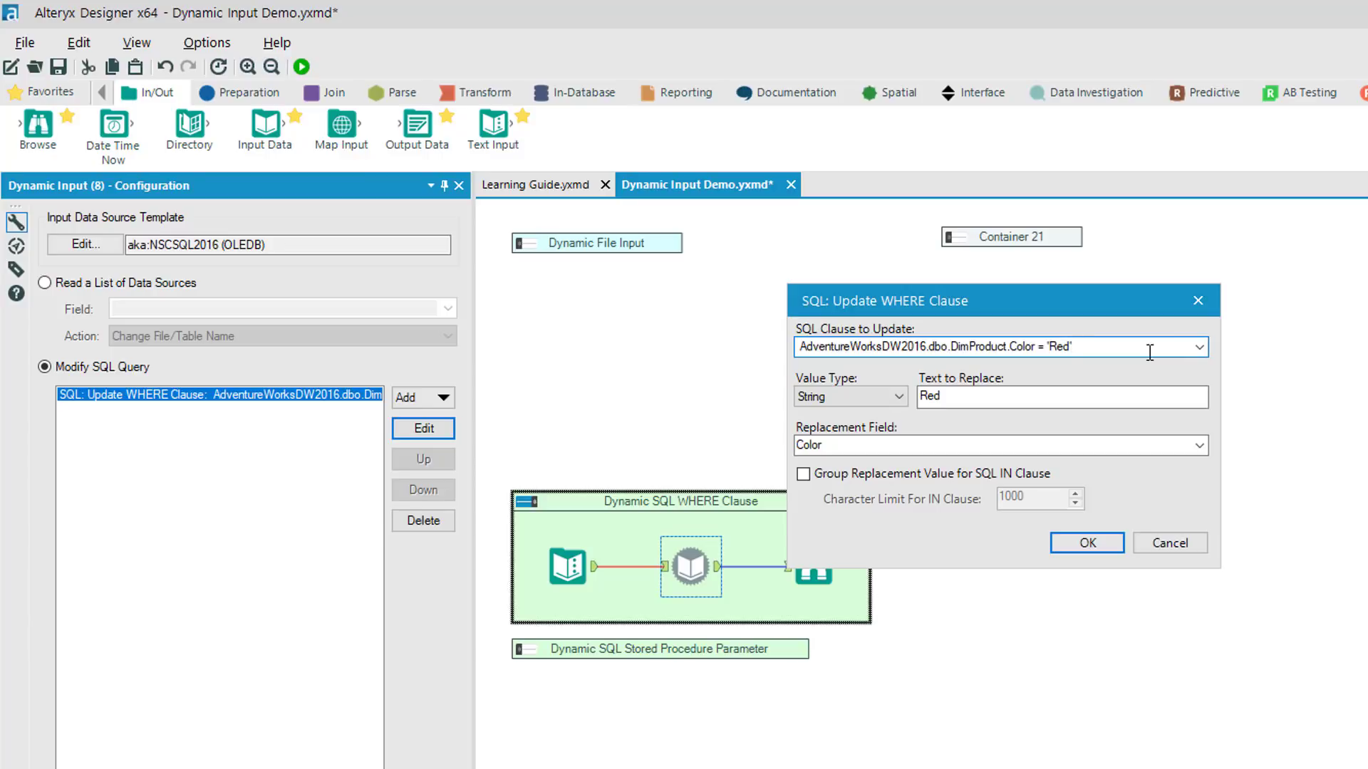
{"action": "left_click", "coordinate": [1001, 397]}
{"action": "left_click_drag", "start_coordinate": [1008, 397], "coordinate": [914, 399]}
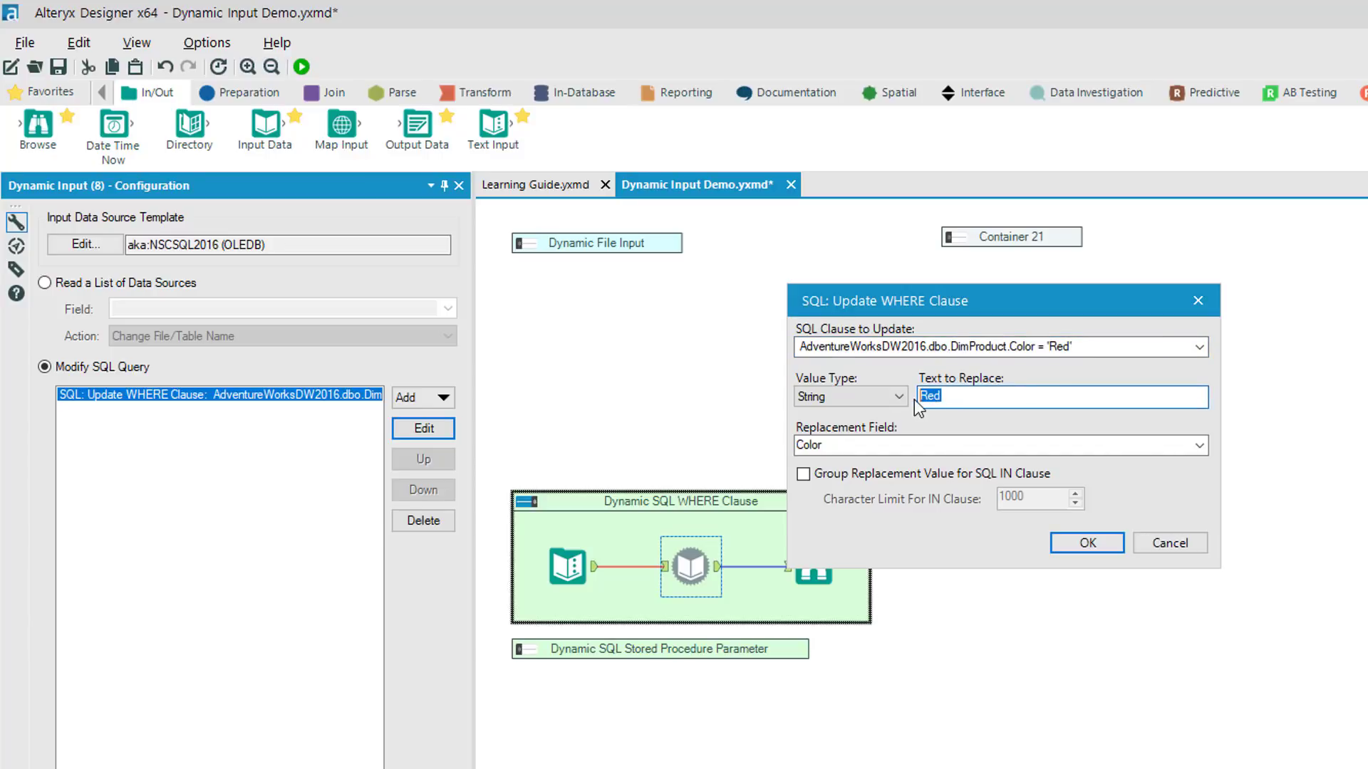
{"action": "left_click", "coordinate": [1073, 347]}
{"action": "left_click", "coordinate": [1072, 348]}
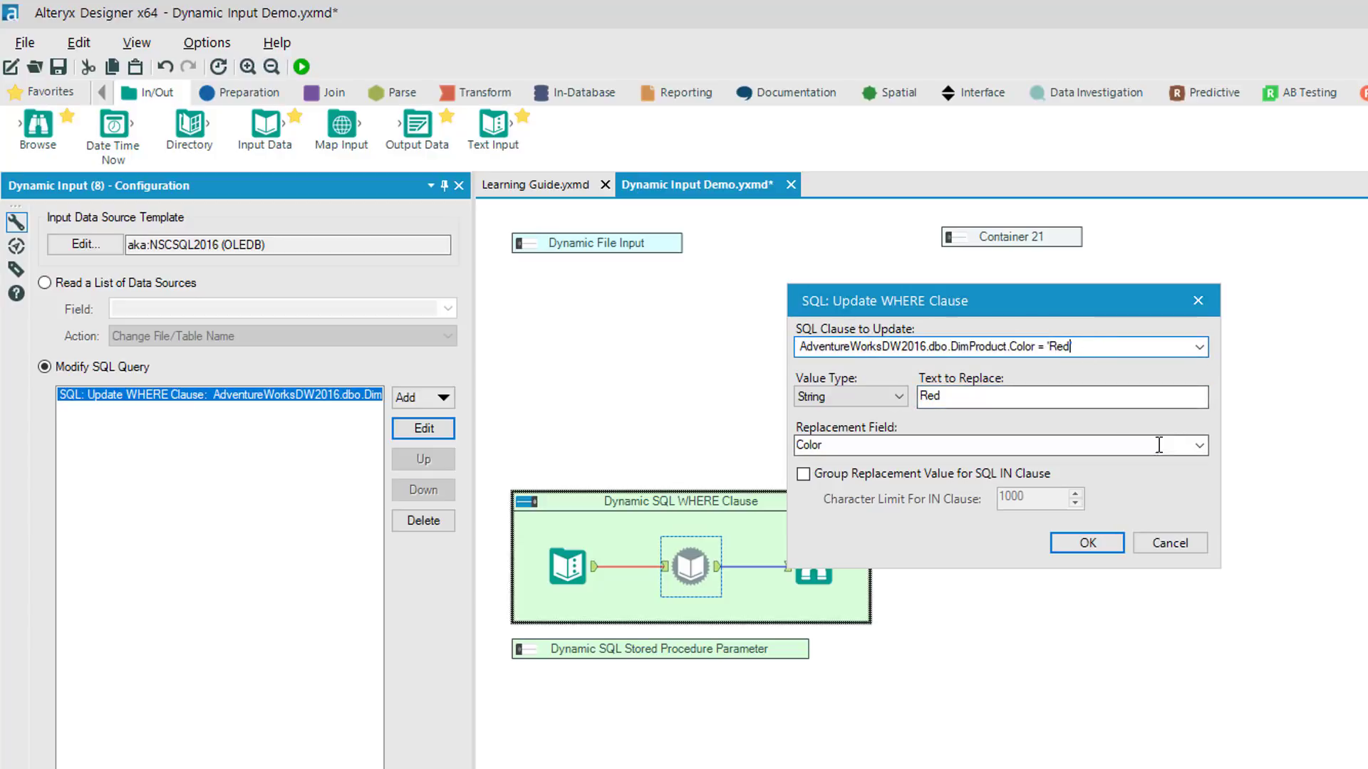
Examine the available replacement fields for the WHERE clause update and close it without changes.
{"action": "left_click", "coordinate": [1200, 447]}
{"action": "left_click", "coordinate": [1196, 463]}
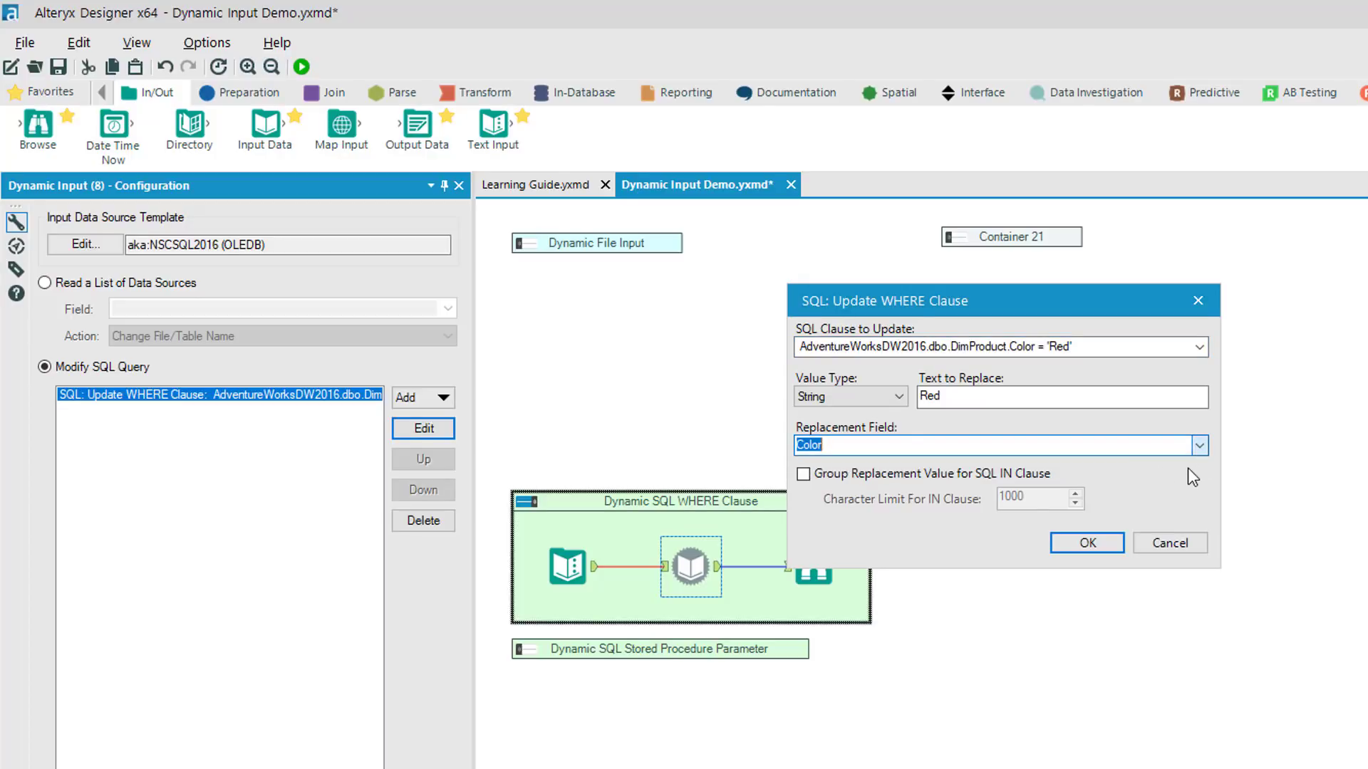
{"action": "left_click", "coordinate": [1201, 446]}
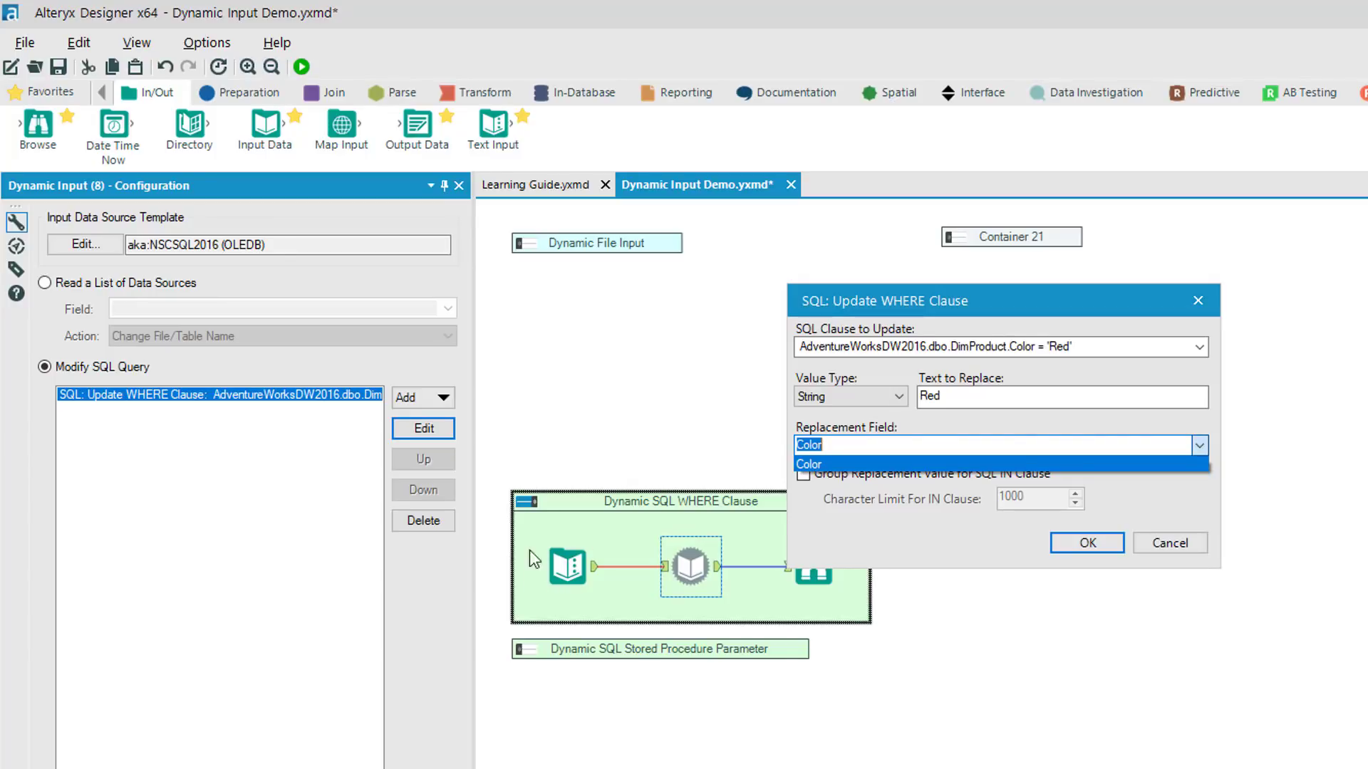
{"action": "left_click", "coordinate": [868, 444]}
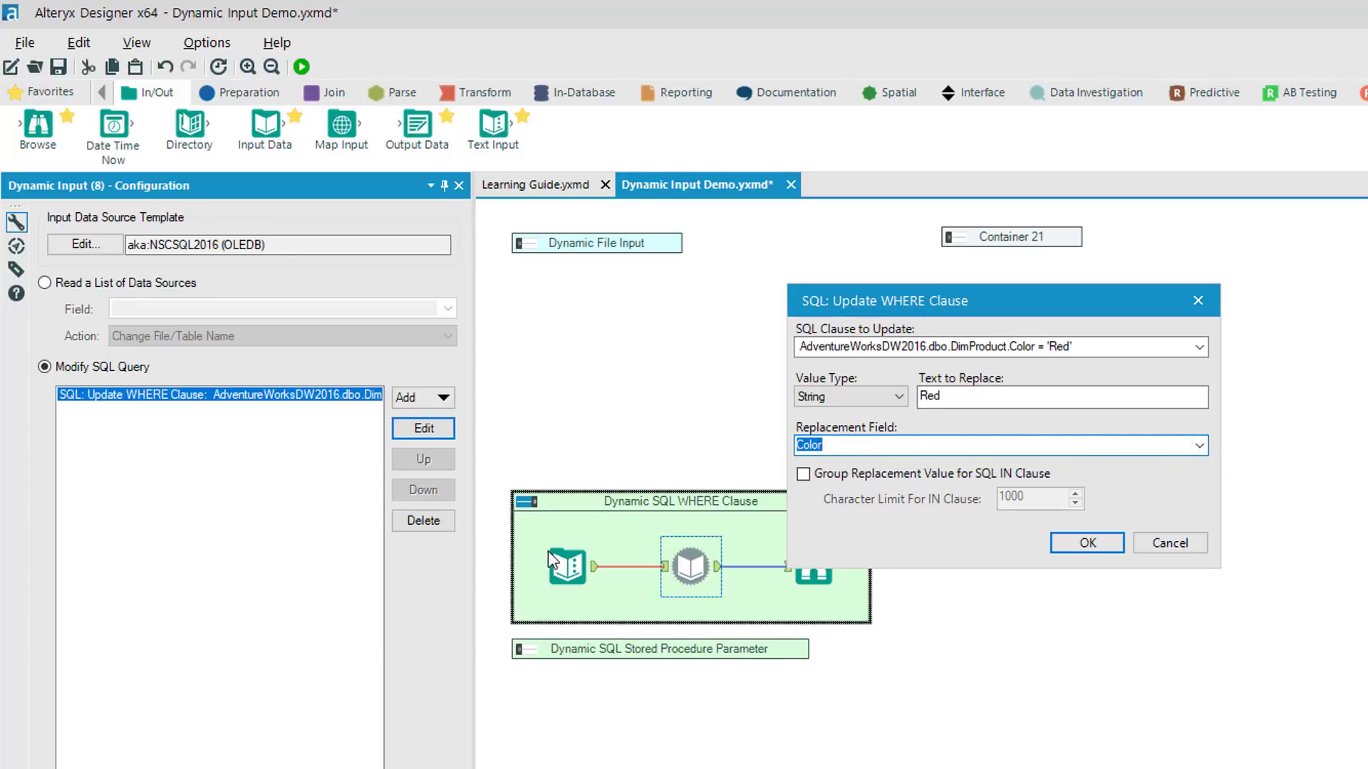
{"action": "left_click", "coordinate": [1199, 446]}
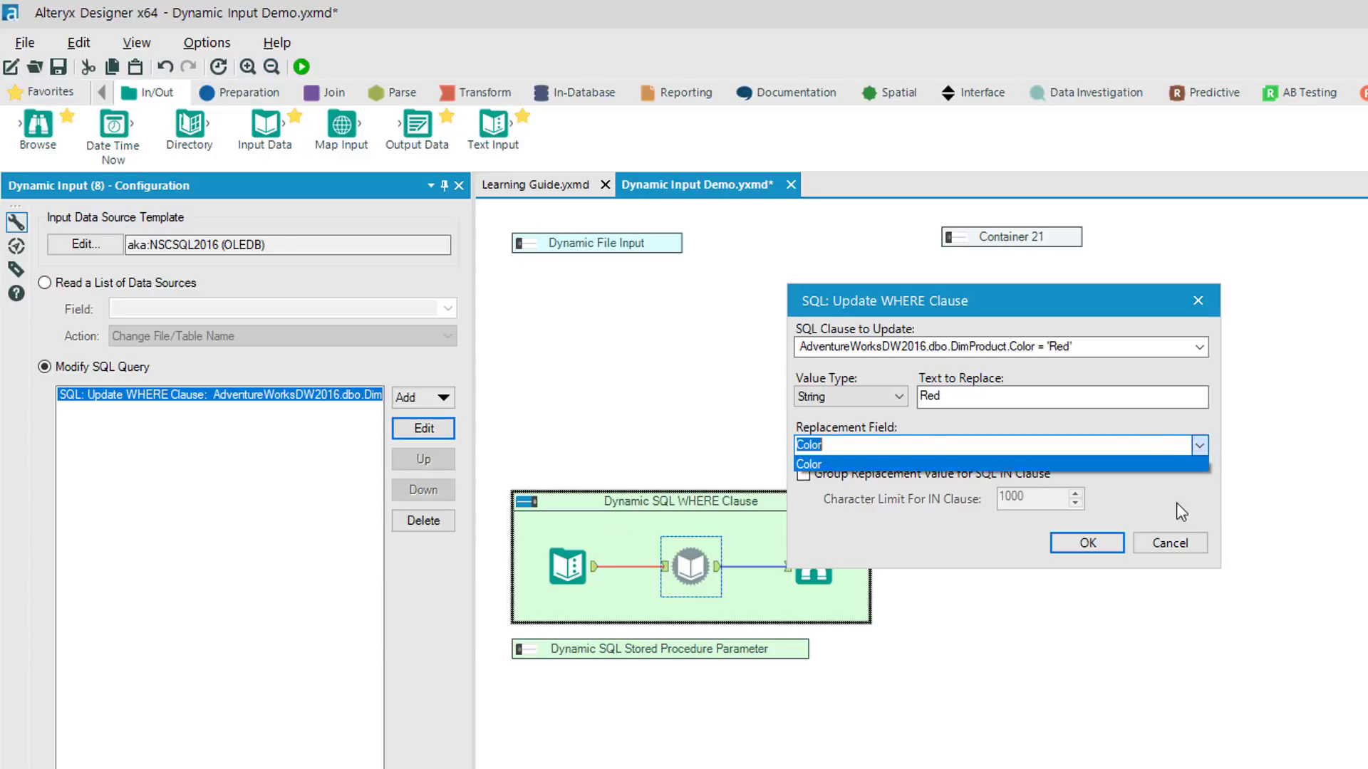
{"action": "left_click", "coordinate": [1166, 450]}
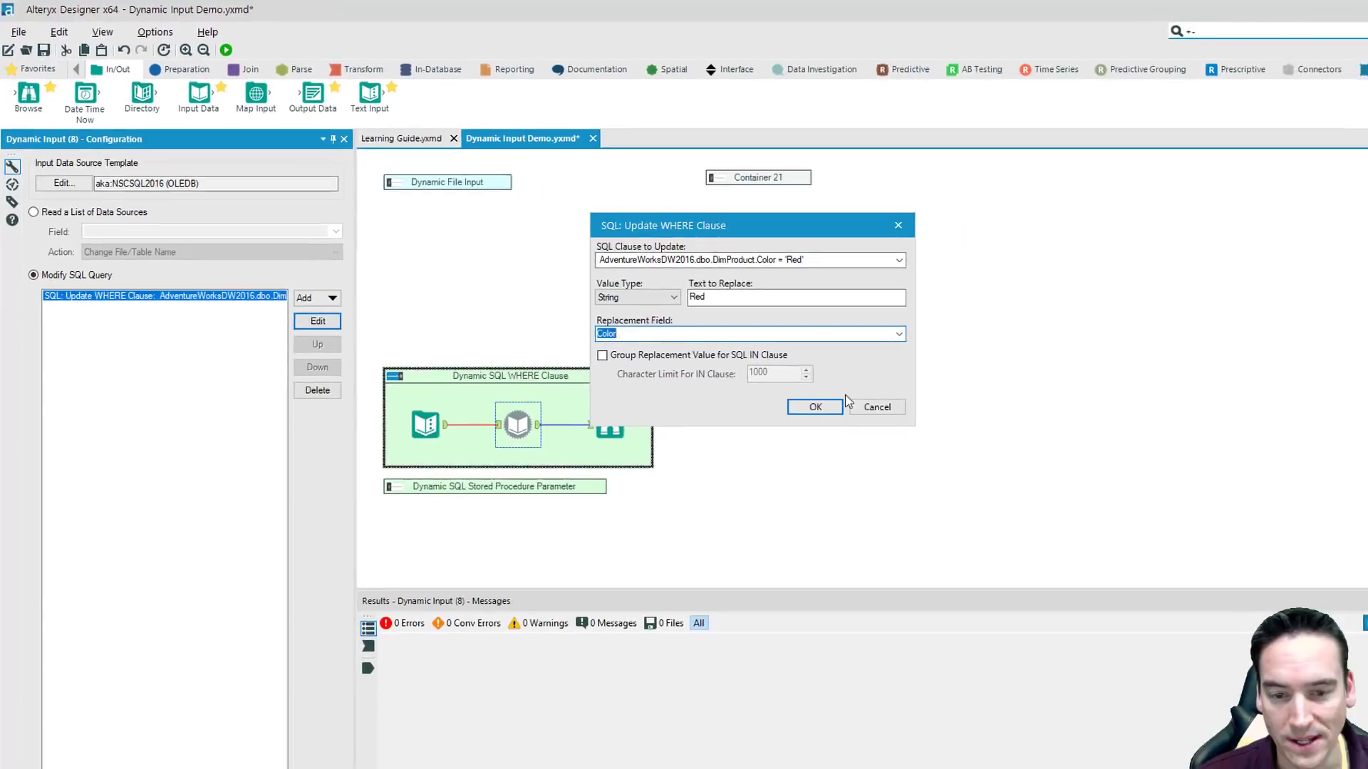
{"action": "left_click", "coordinate": [1170, 543]}
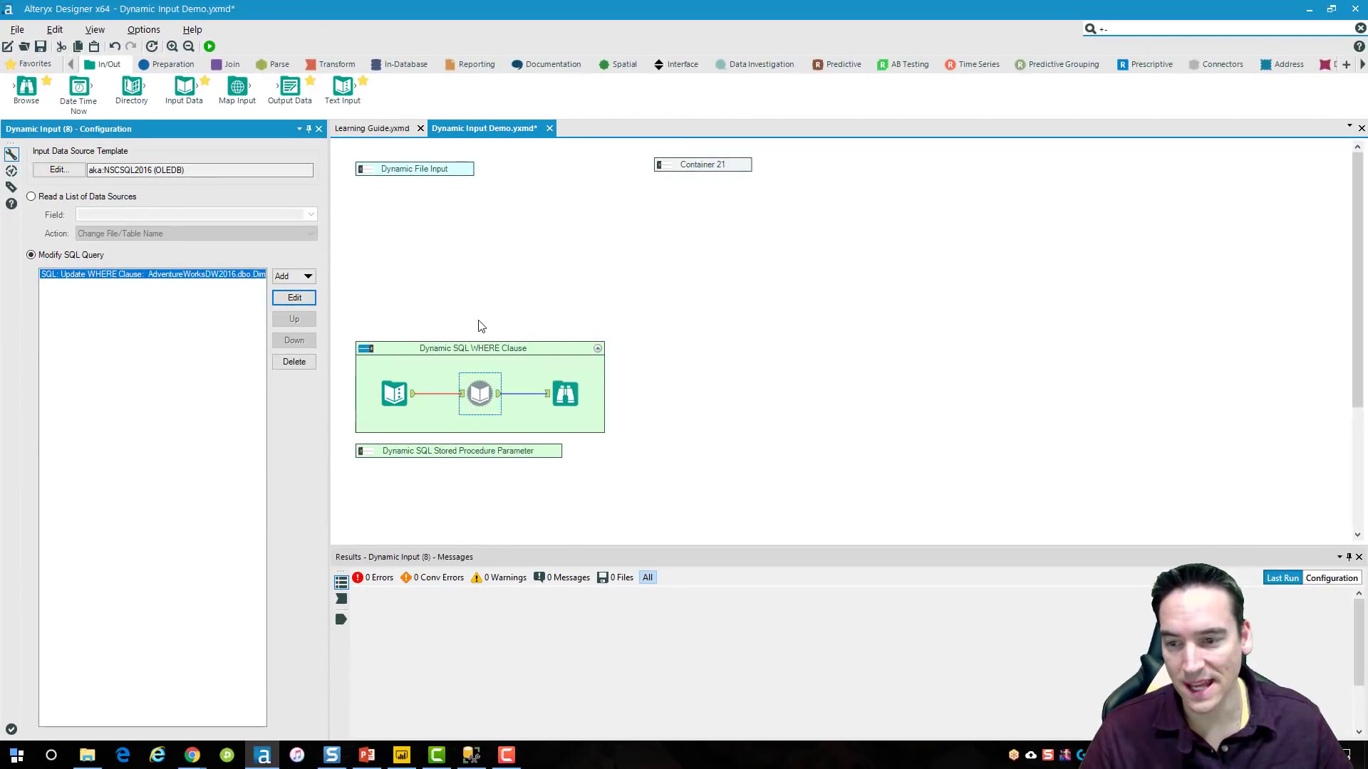
Run the workflow and review the colours of the product records in the Browse tool after the Dynamic Input.
{"action": "left_click", "coordinate": [210, 47]}
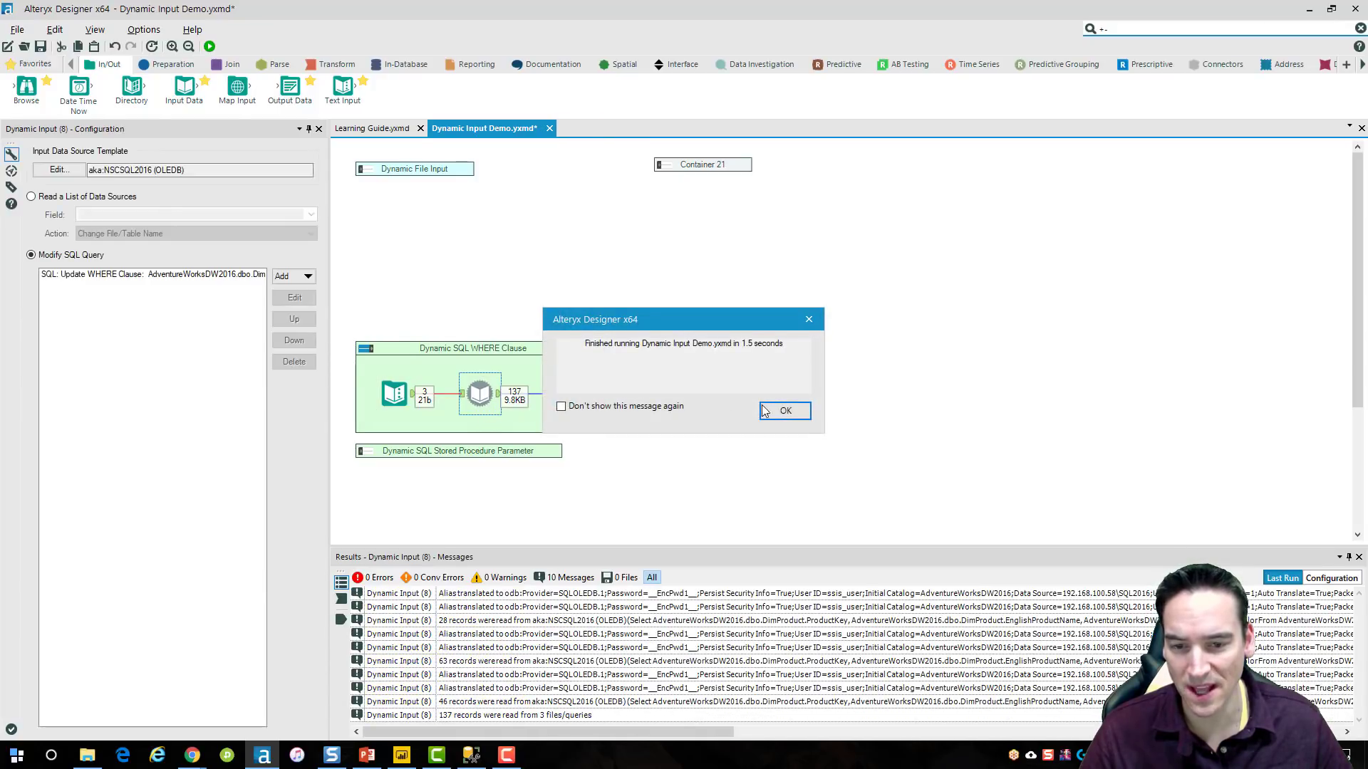
{"action": "left_click", "coordinate": [568, 400]}
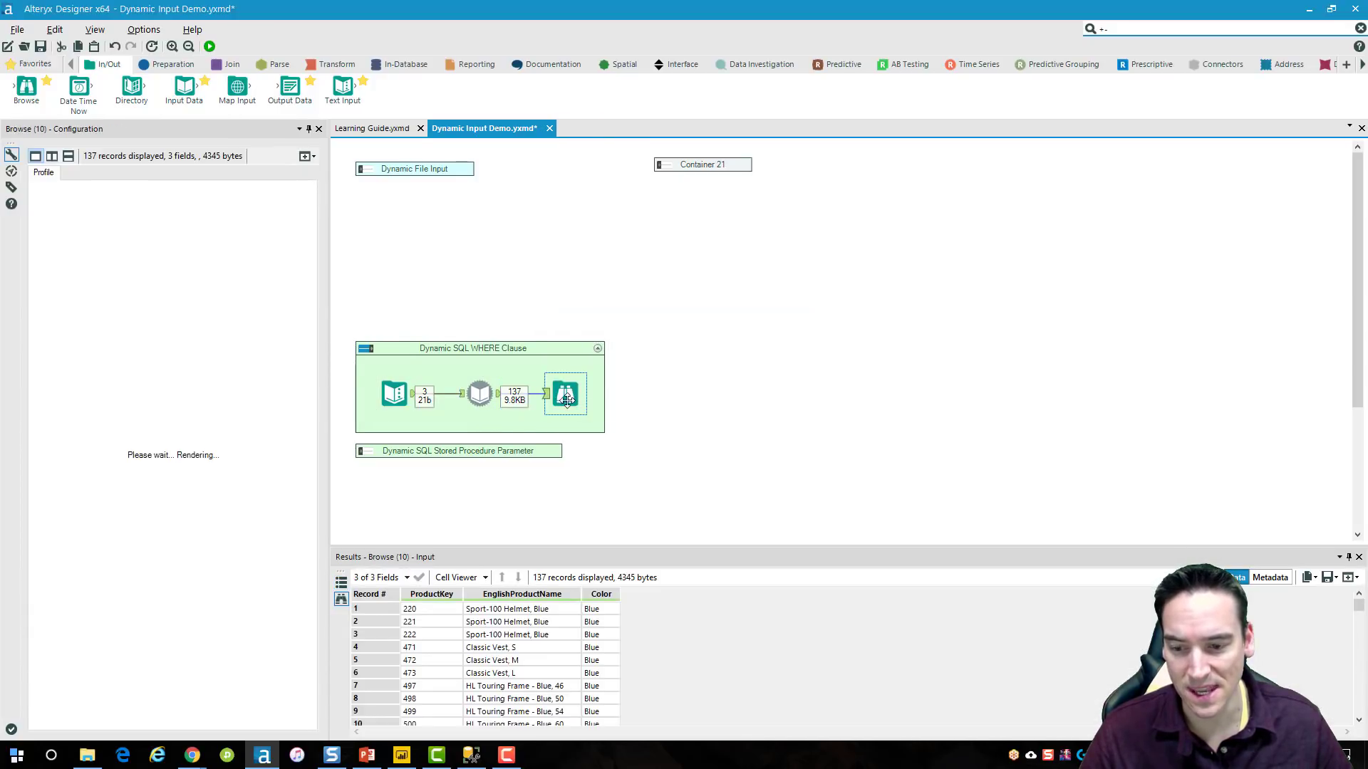
{"action": "left_click", "coordinate": [594, 633]}
{"action": "scroll", "coordinate": [595, 638], "scroll_direction": "down", "scroll_amount": 14}
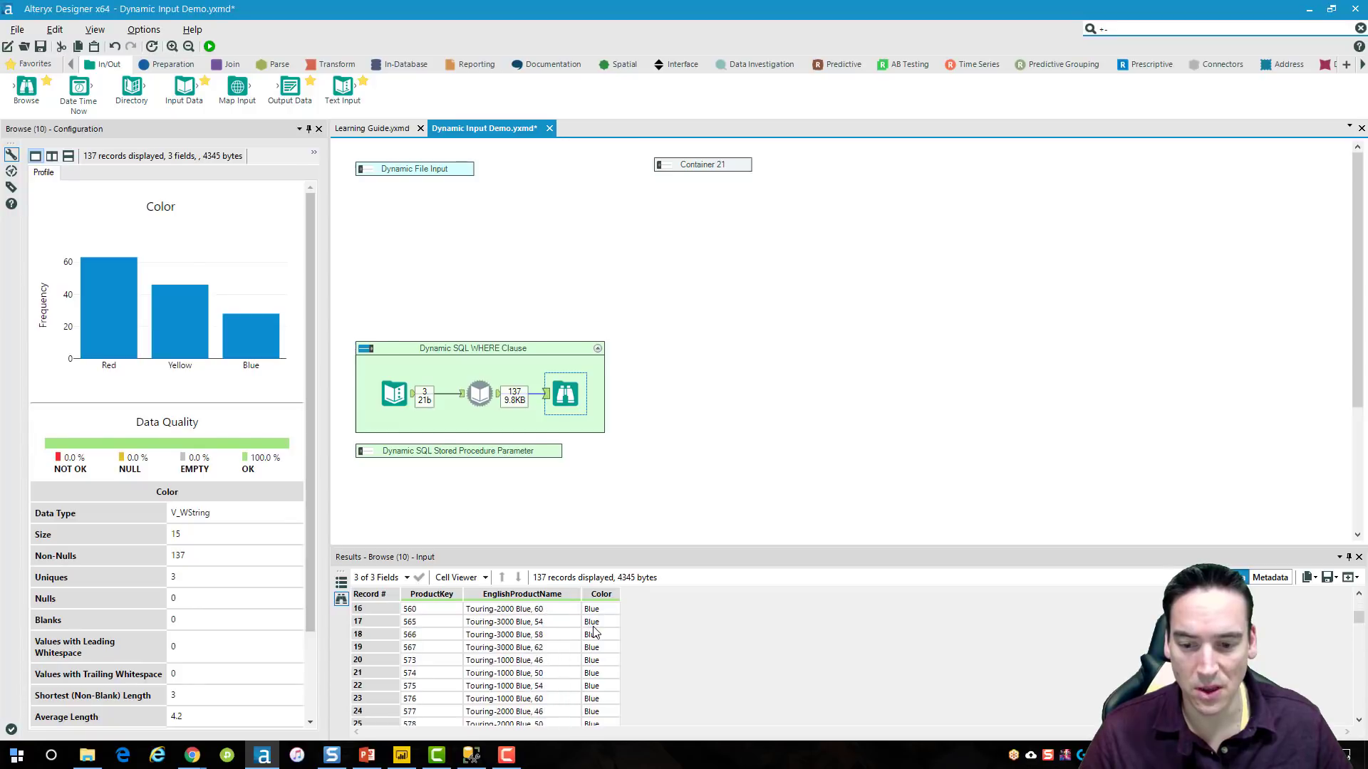
{"action": "scroll", "coordinate": [601, 644], "scroll_direction": "down", "scroll_amount": 18}
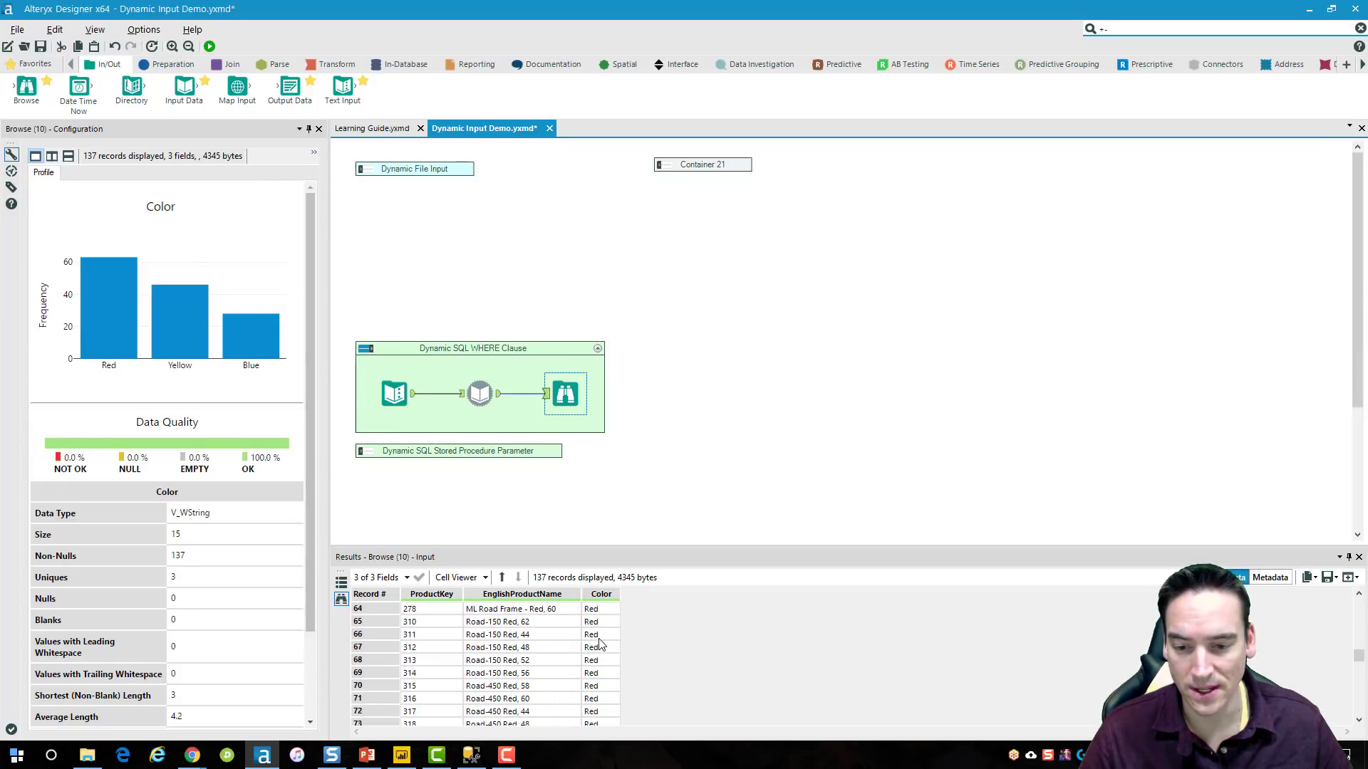
{"action": "left_click", "coordinate": [605, 661]}
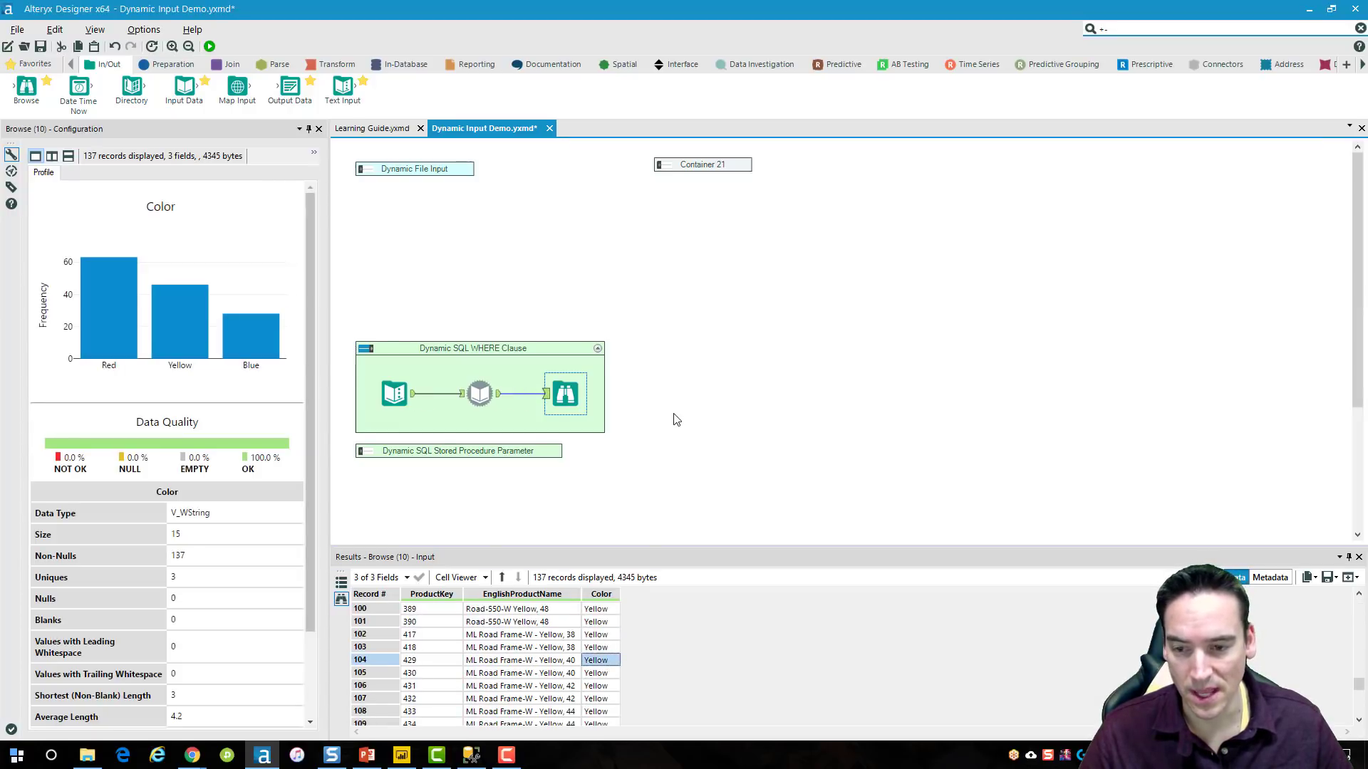
Collapse the Dynamic SQL WHERE Clause container and place a new Text Input tool on the canvas beside it.
{"action": "left_click", "coordinate": [675, 419]}
{"action": "left_click", "coordinate": [367, 351]}
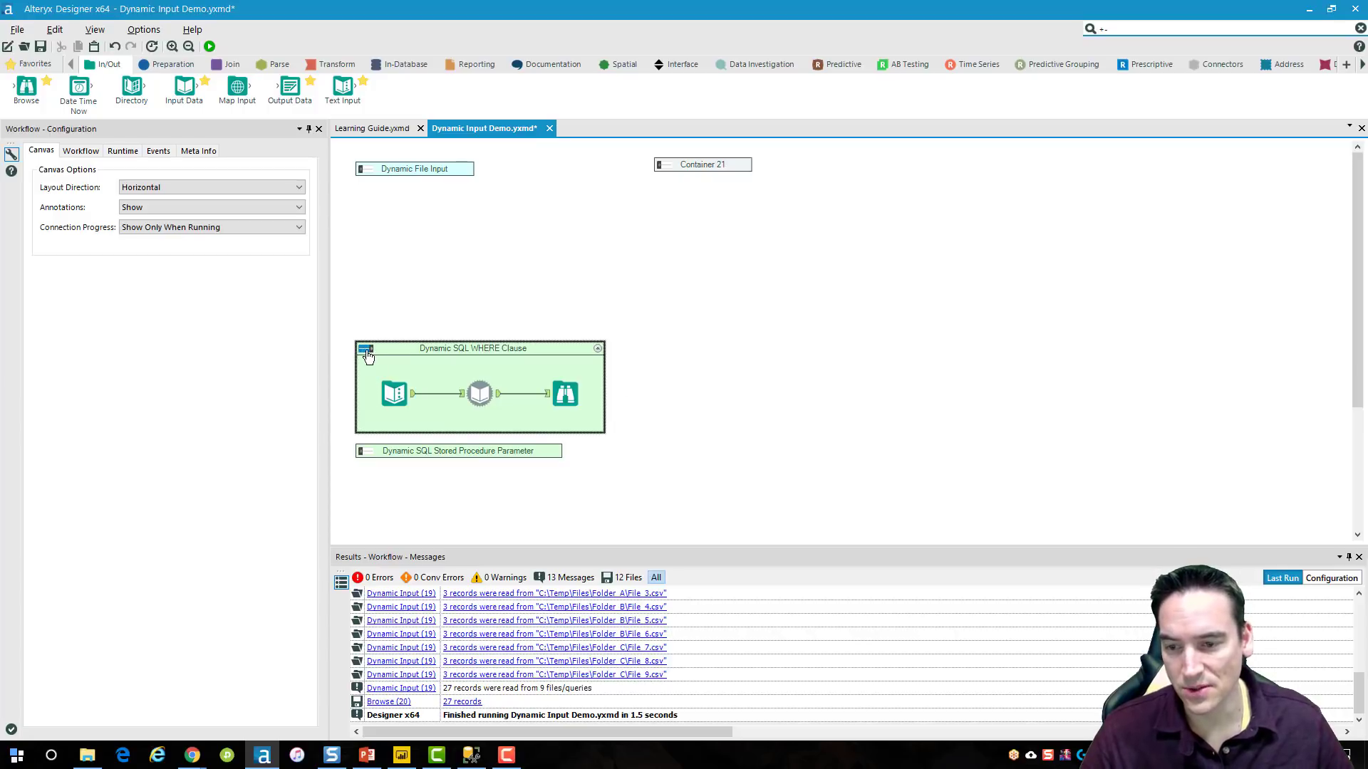
{"action": "left_click", "coordinate": [366, 351]}
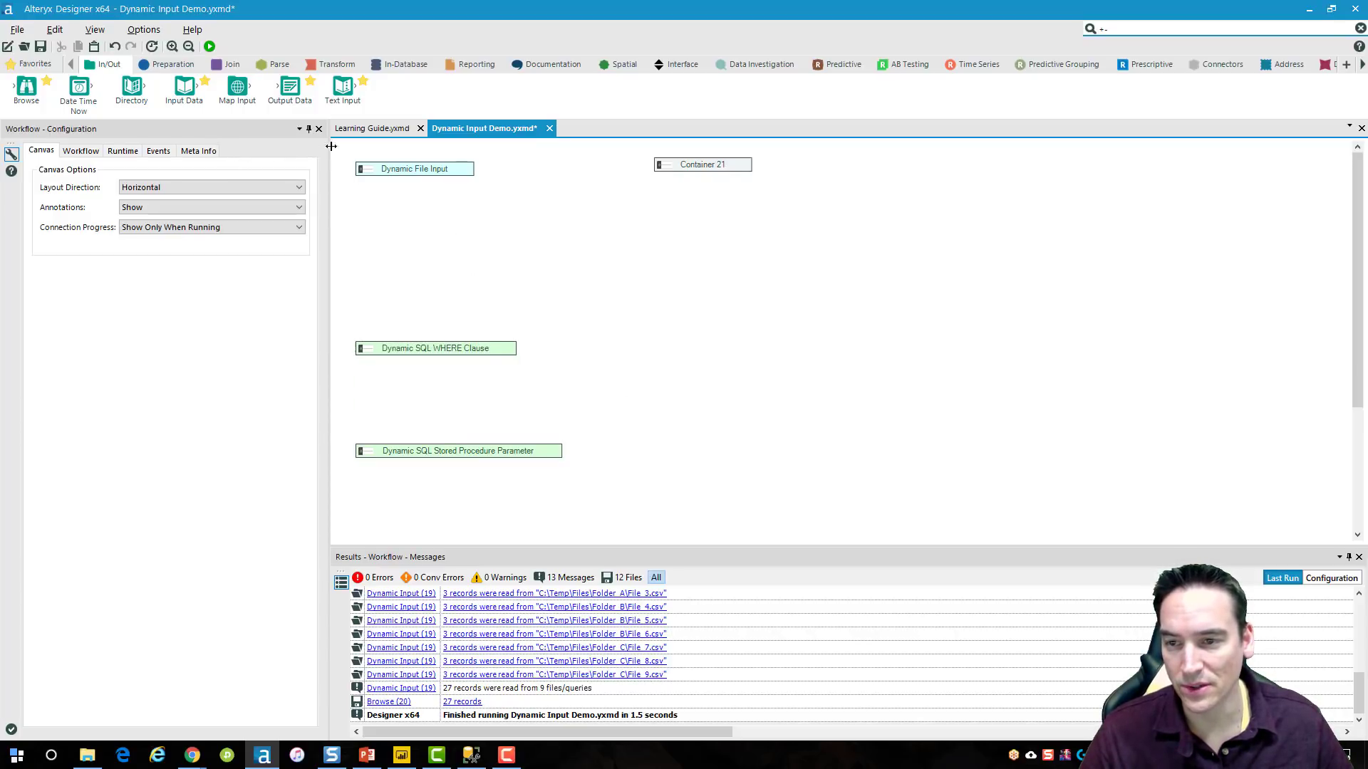
{"action": "left_click_drag", "start_coordinate": [343, 87], "coordinate": [616, 338]}
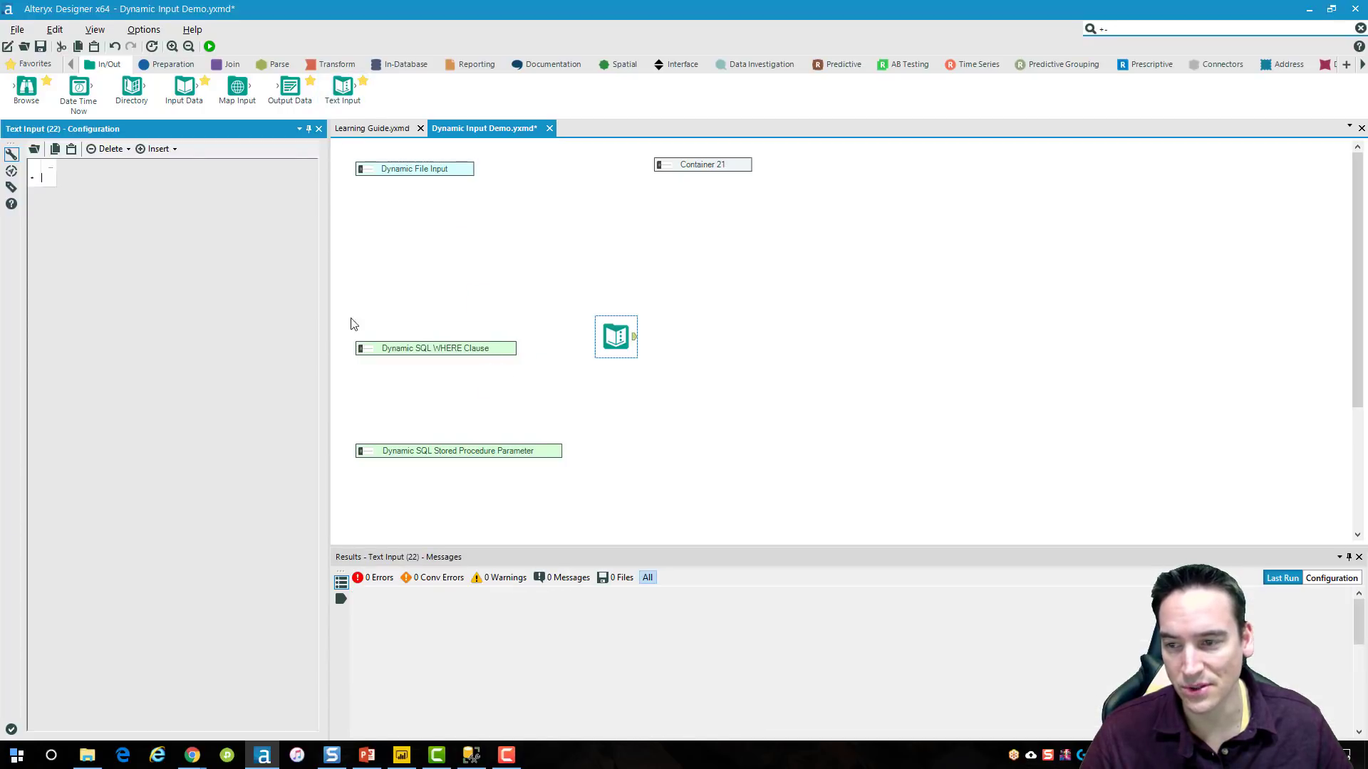
Fill the new Text Input with a Color column containing Red, Blue and Yellow, and run the workflow.
{"action": "left_click", "coordinate": [49, 164]}
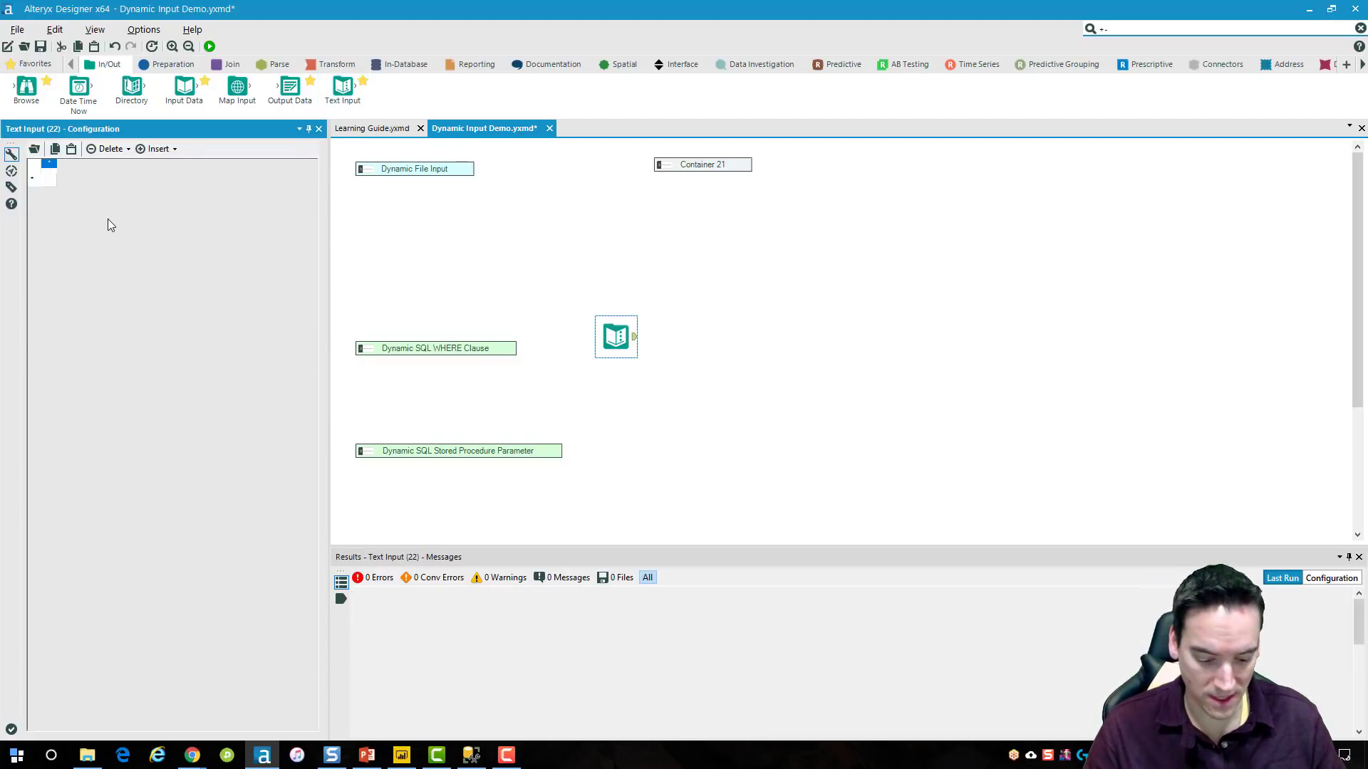
{"action": "type", "text": "Col"}
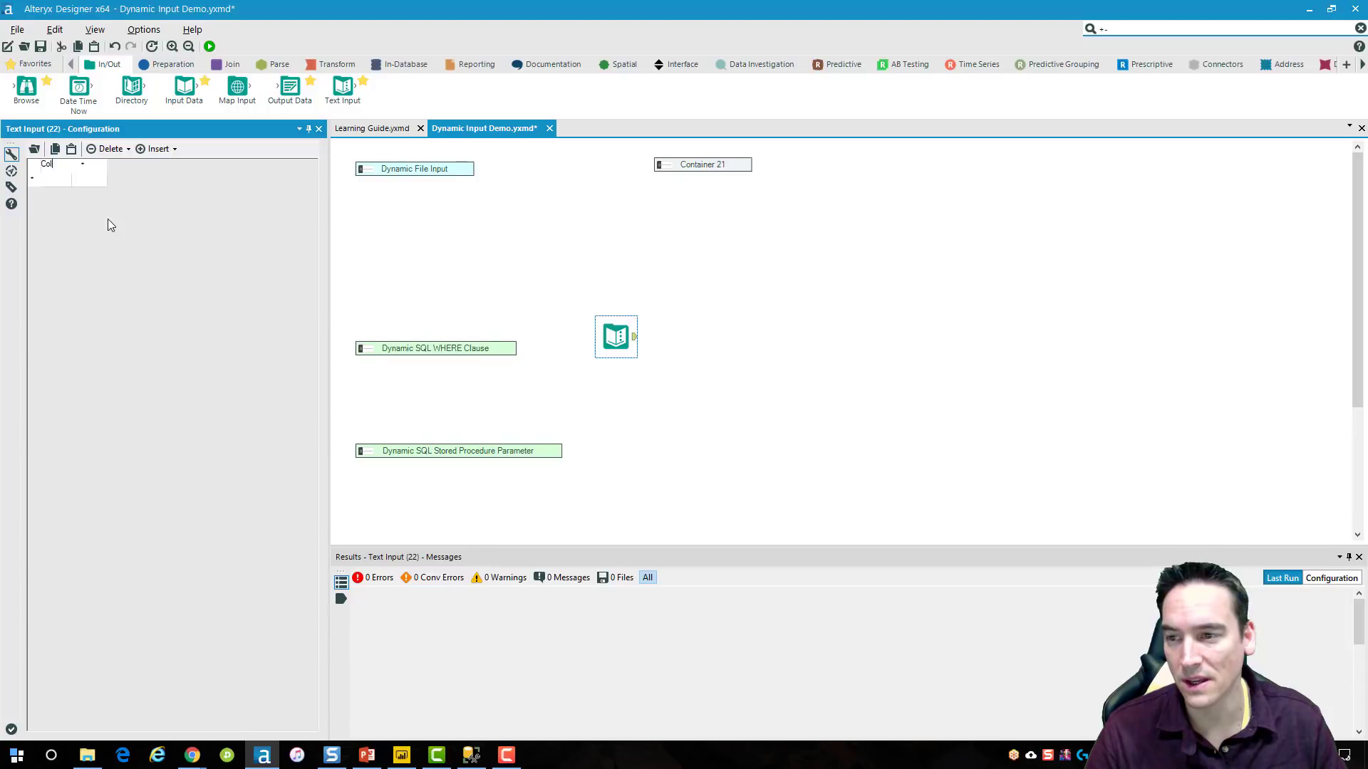
{"action": "type", "text": "oe"}
{"action": "key", "text": "BackSpace"}
{"action": "type", "text": "r"}
{"action": "key", "text": "Return"}
{"action": "type", "text": "Red"}
{"action": "key", "text": "Return"}
{"action": "type", "text": "Blue"}
{"action": "key", "text": "Return"}
{"action": "type", "text": "Yellow"}
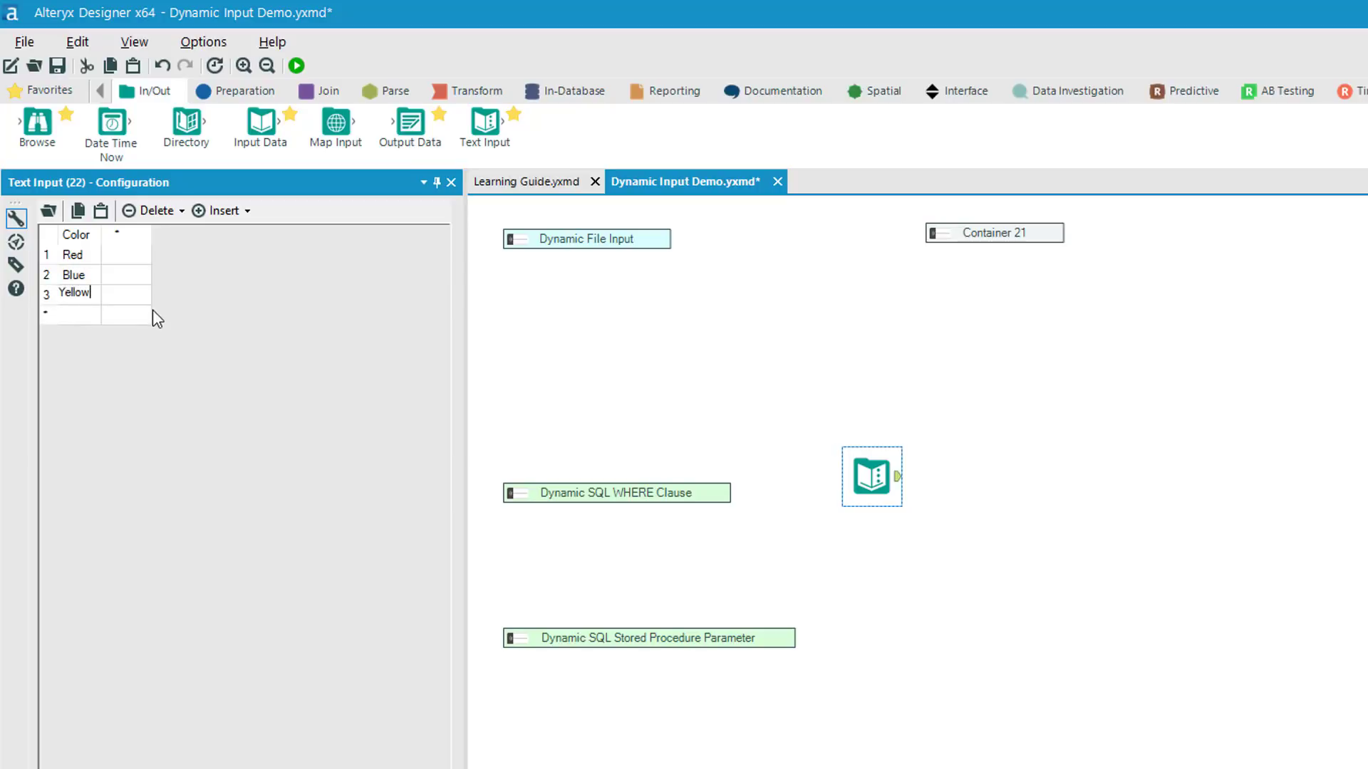
{"action": "left_click", "coordinate": [835, 306]}
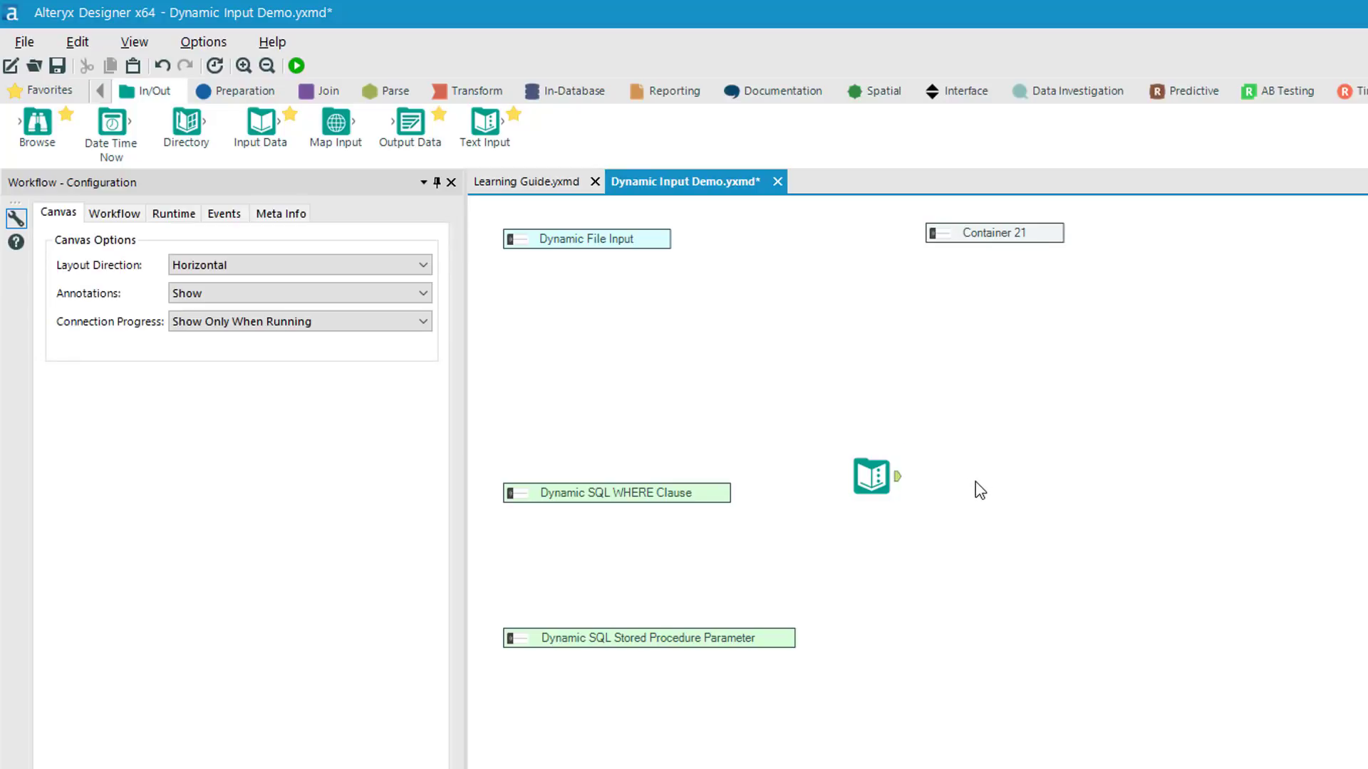
{"action": "key", "text": "ctrl+r"}
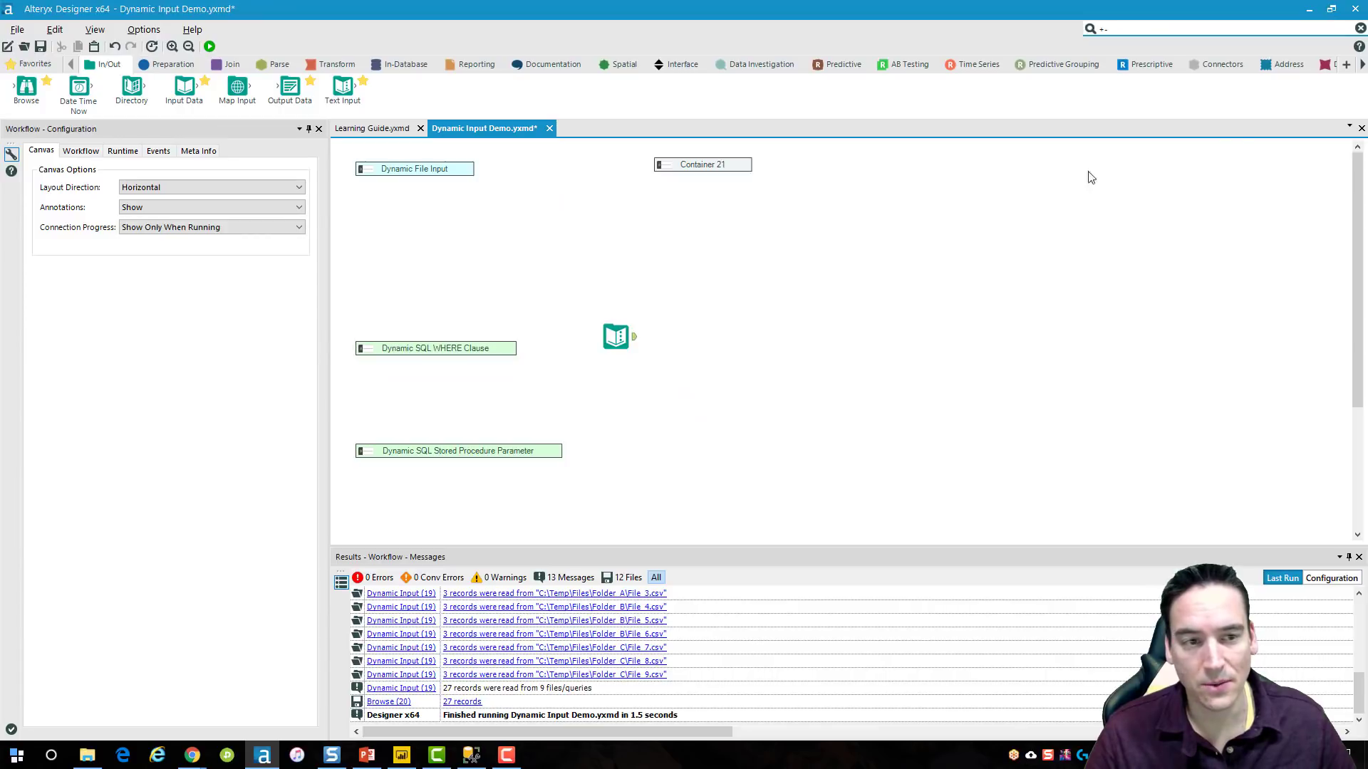
Add a Dynamic Input tool from the Developer tools and connect it after the new Text Input.
{"action": "left_click", "coordinate": [1362, 66]}
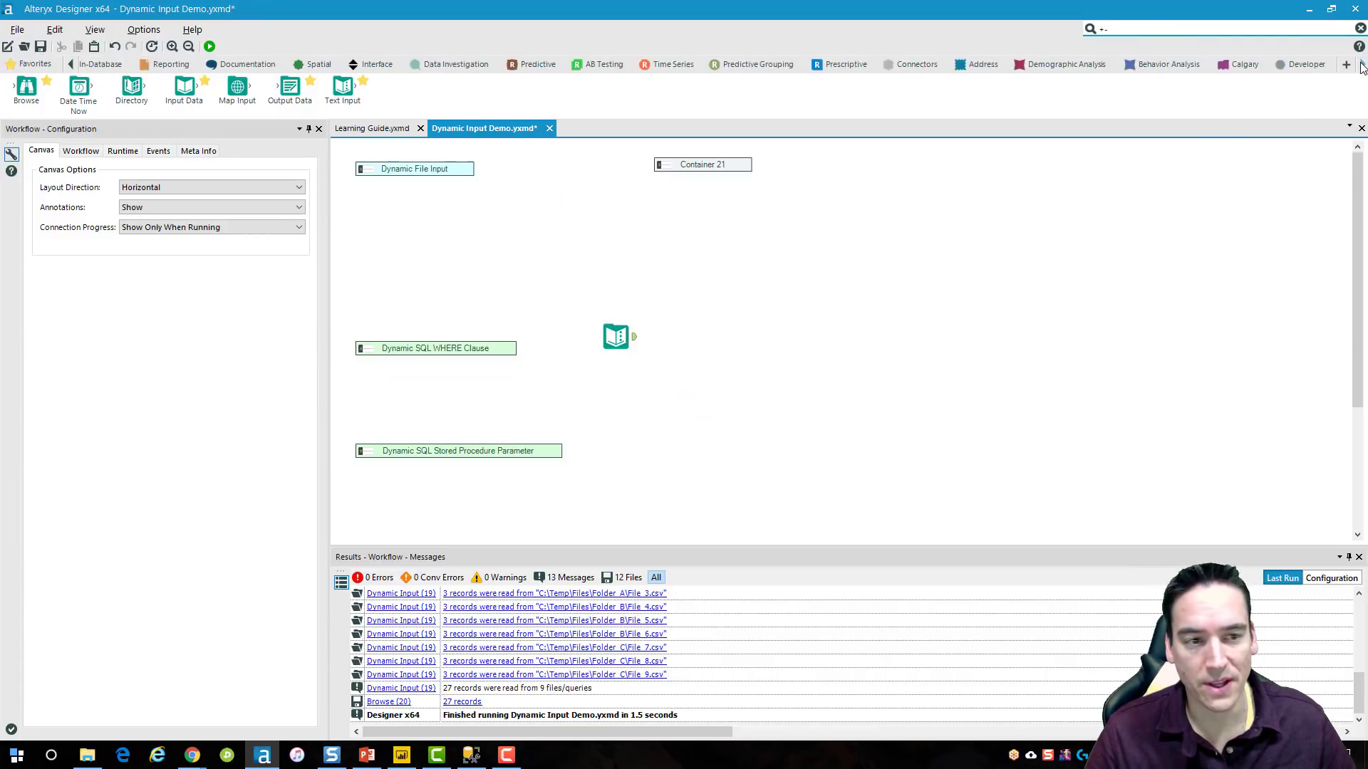
{"action": "left_click", "coordinate": [1097, 64]}
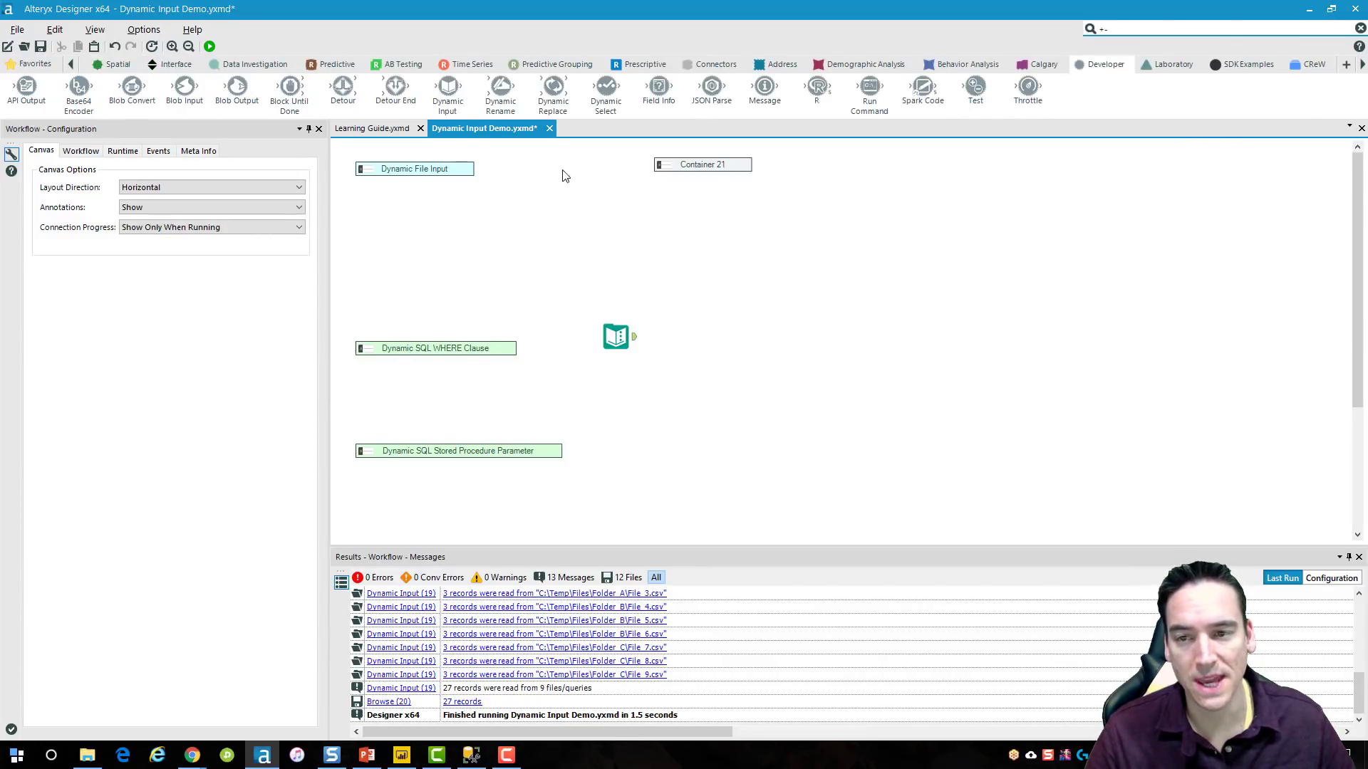
{"action": "left_click_drag", "start_coordinate": [447, 92], "coordinate": [684, 337]}
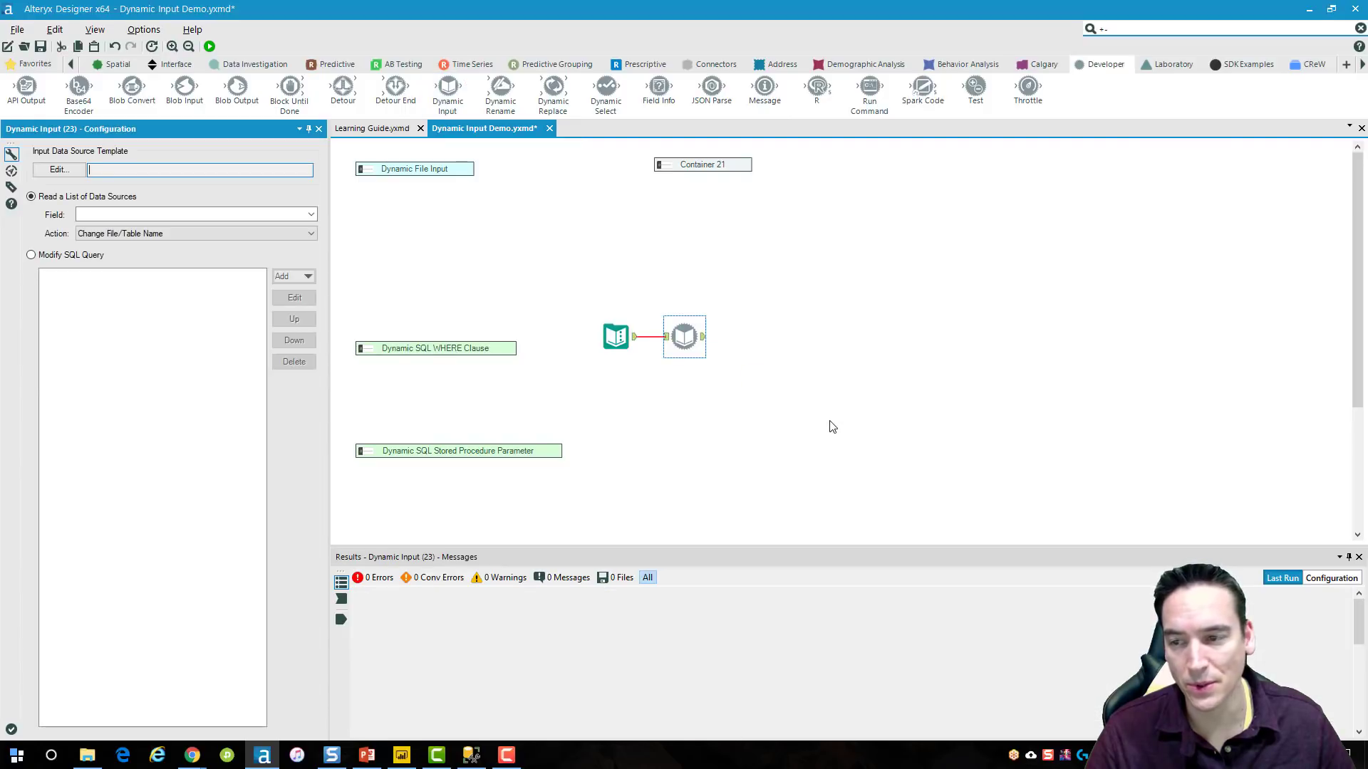
{"action": "left_click", "coordinate": [58, 169]}
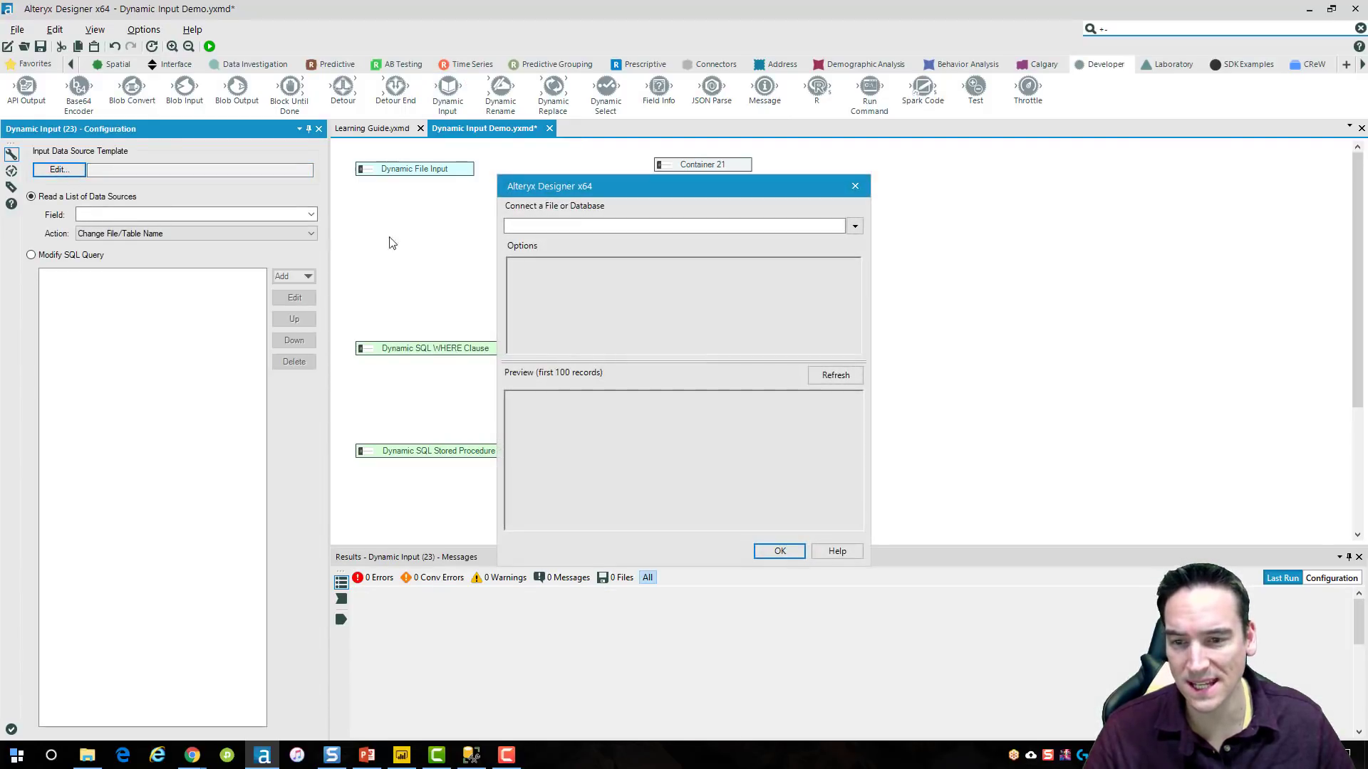
{"action": "left_click", "coordinate": [854, 227]}
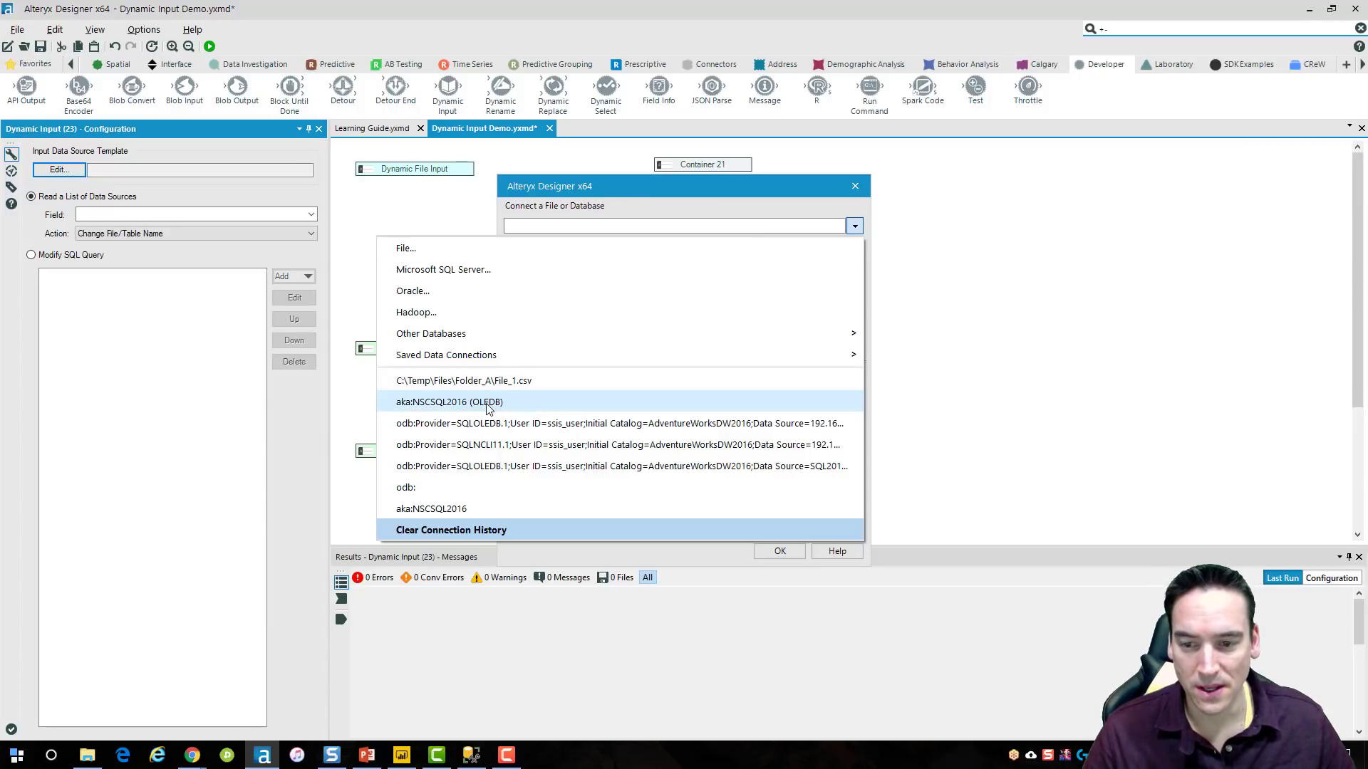
{"action": "left_click", "coordinate": [511, 403]}
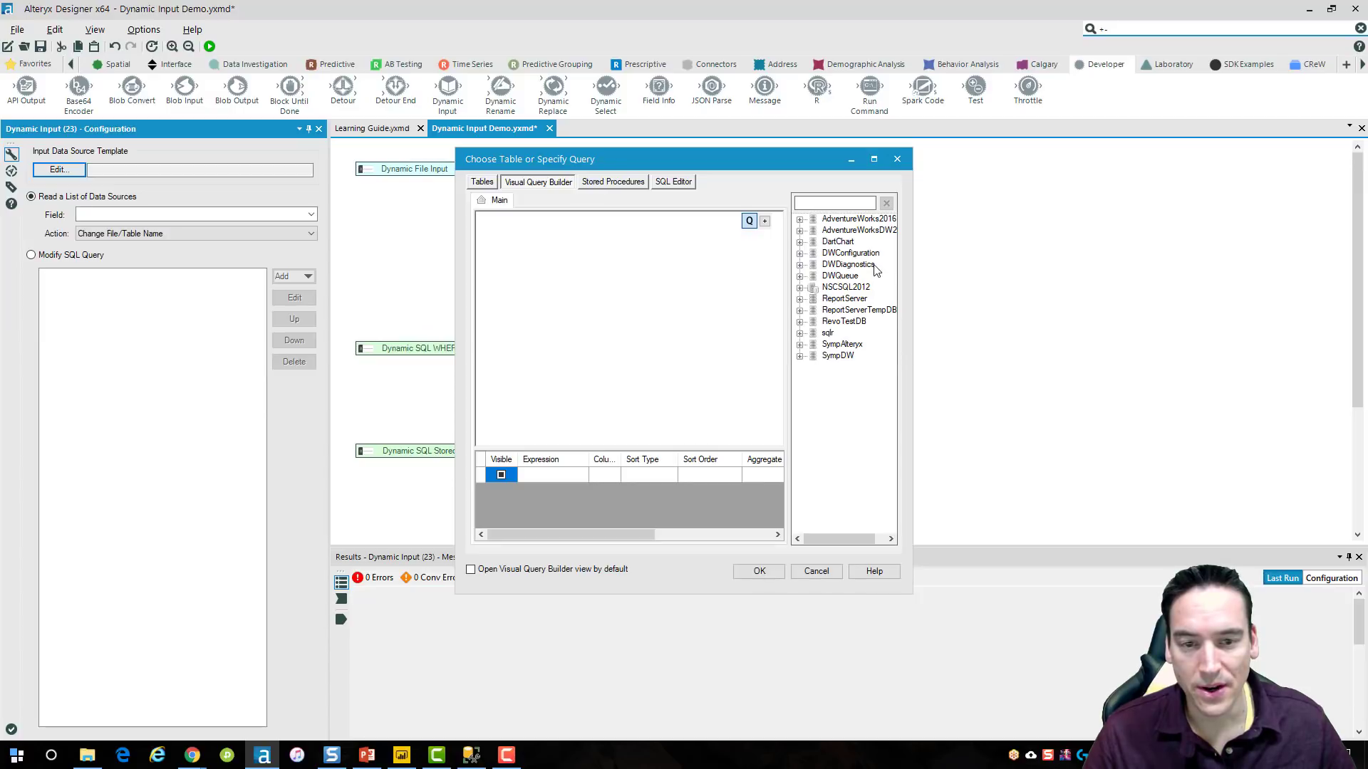
{"action": "left_click", "coordinate": [800, 231]}
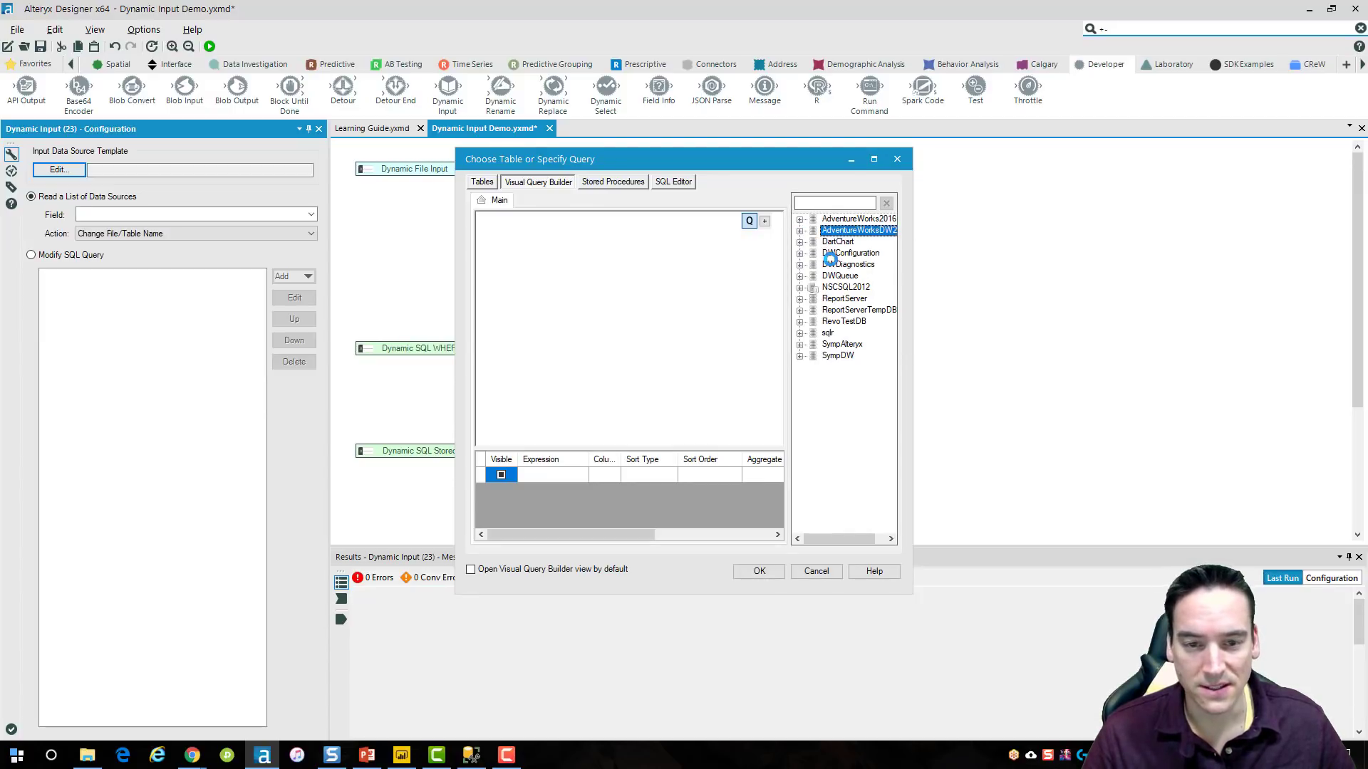
{"action": "left_click", "coordinate": [813, 242]}
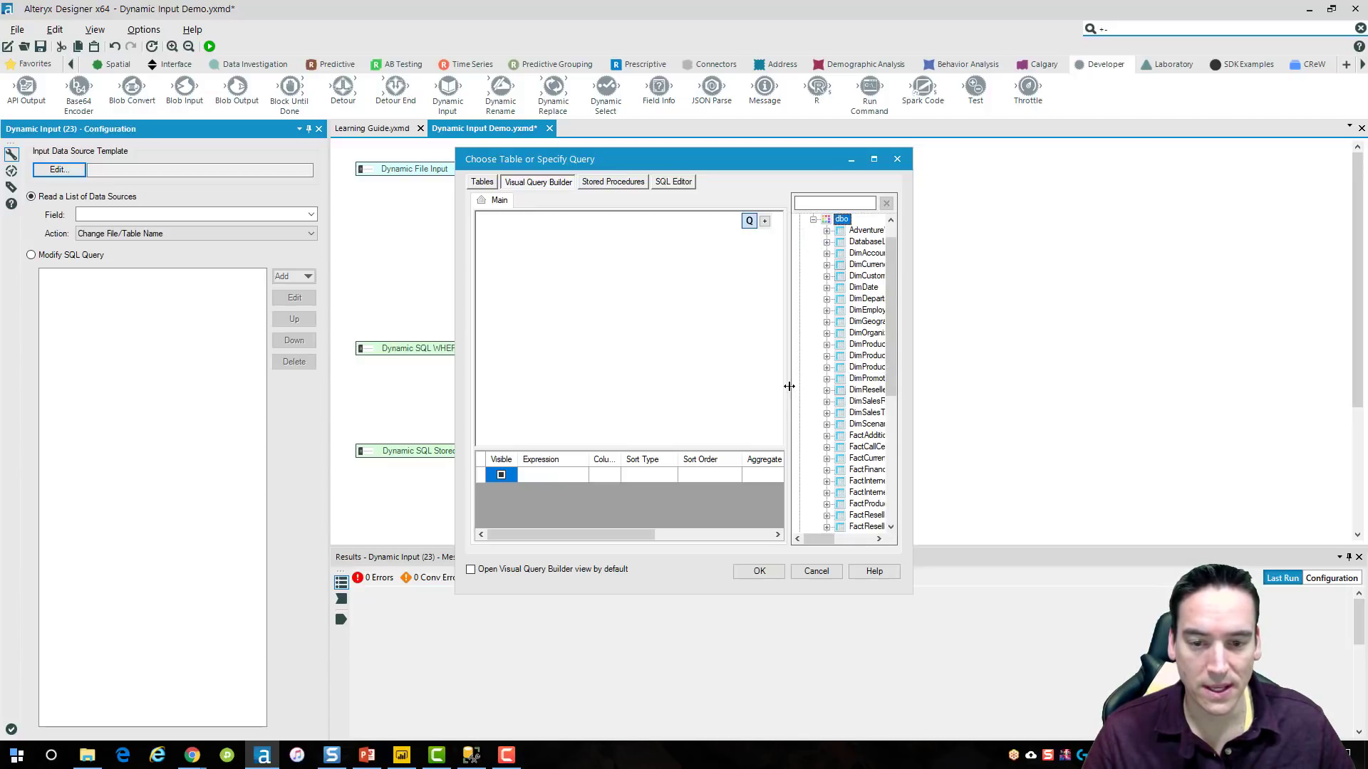
{"action": "left_click_drag", "start_coordinate": [750, 386], "coordinate": [716, 386]}
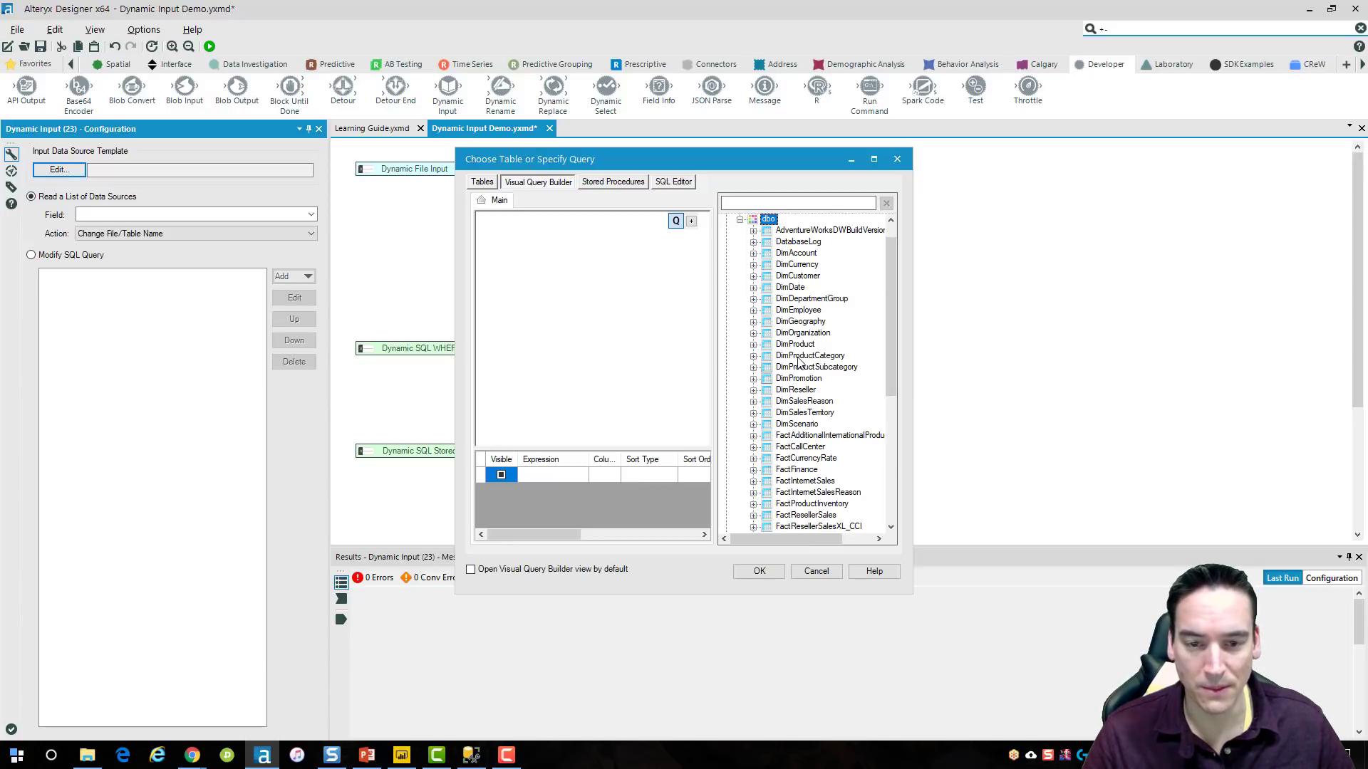
{"action": "left_click", "coordinate": [816, 572]}
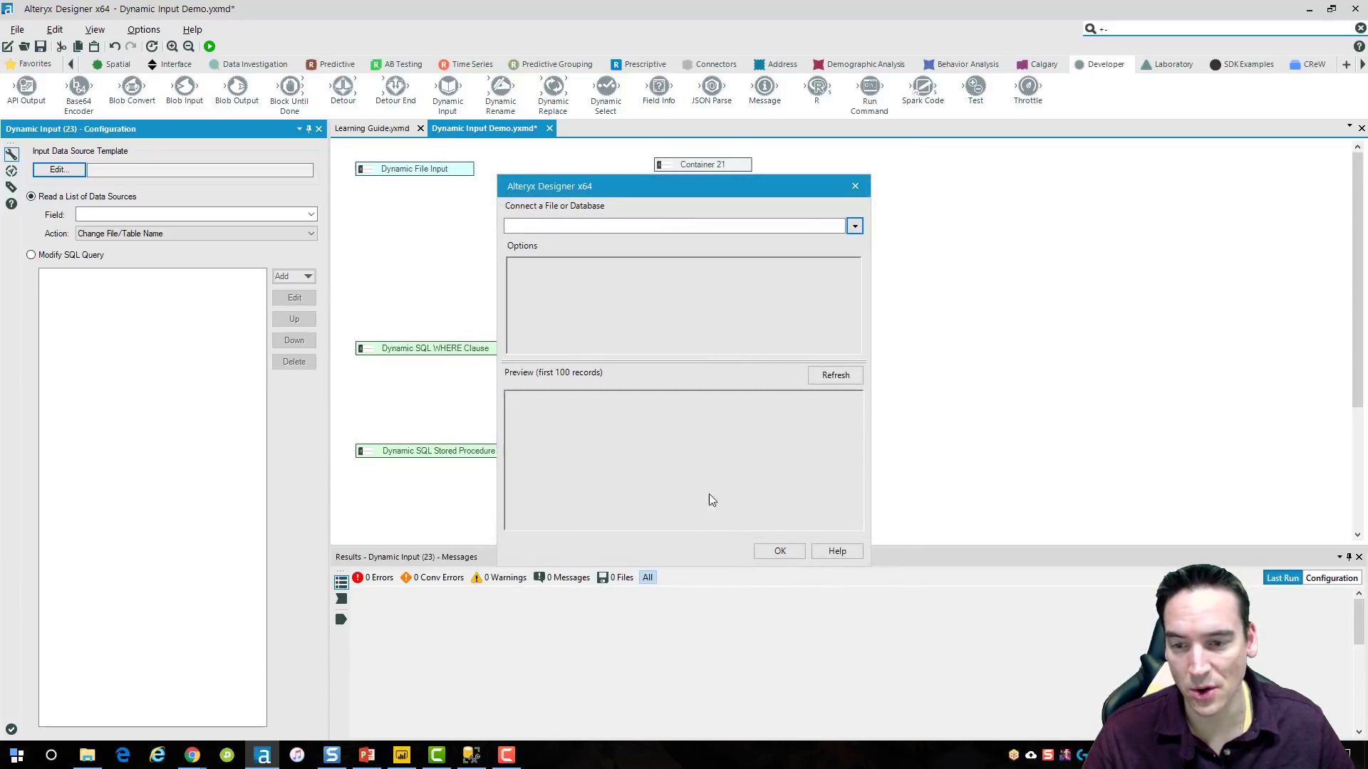
{"action": "left_click", "coordinate": [806, 554]}
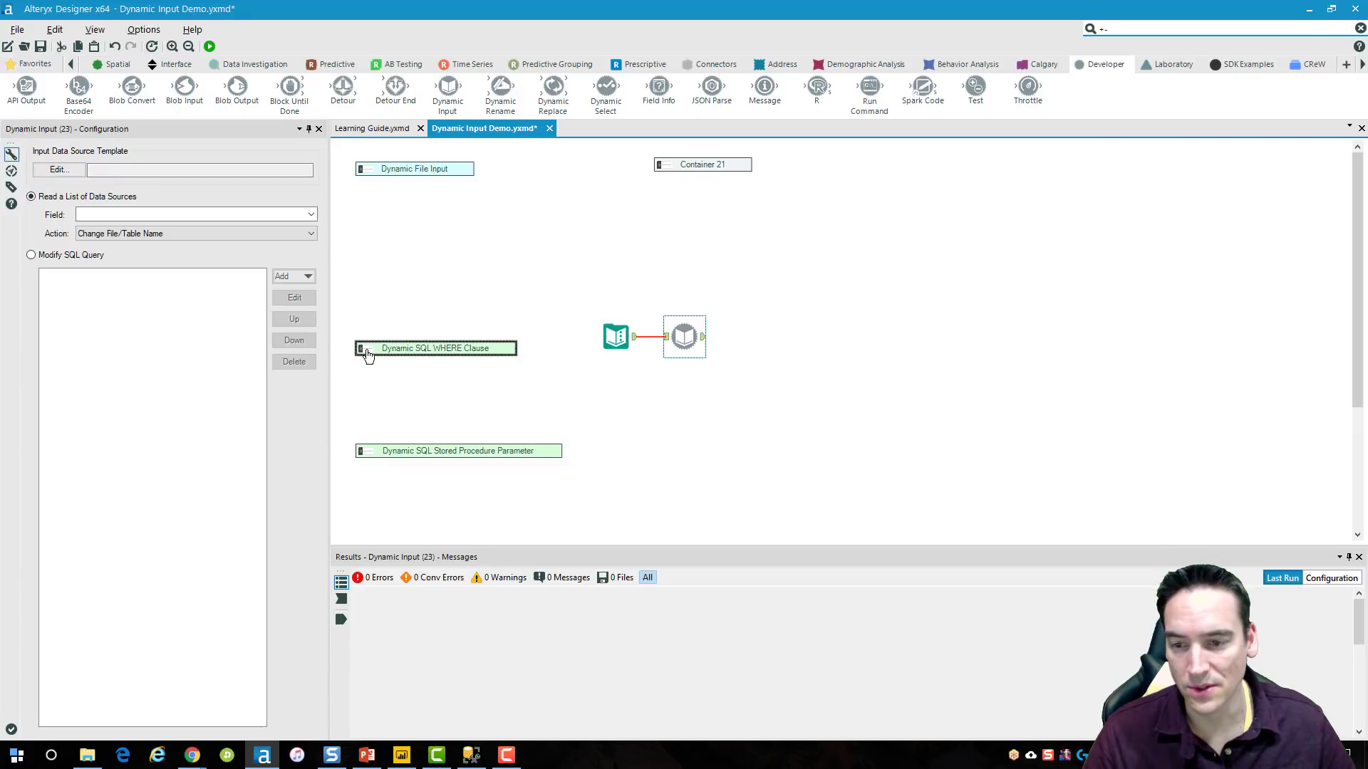
Copy the full SQL query from the existing Dynamic Input in the Dynamic SQL WHERE Clause container, leaving that tool unchanged and the container collapsed.
{"action": "key", "text": "ctrl+r"}
{"action": "left_click", "coordinate": [361, 348]}
{"action": "left_click", "coordinate": [479, 391]}
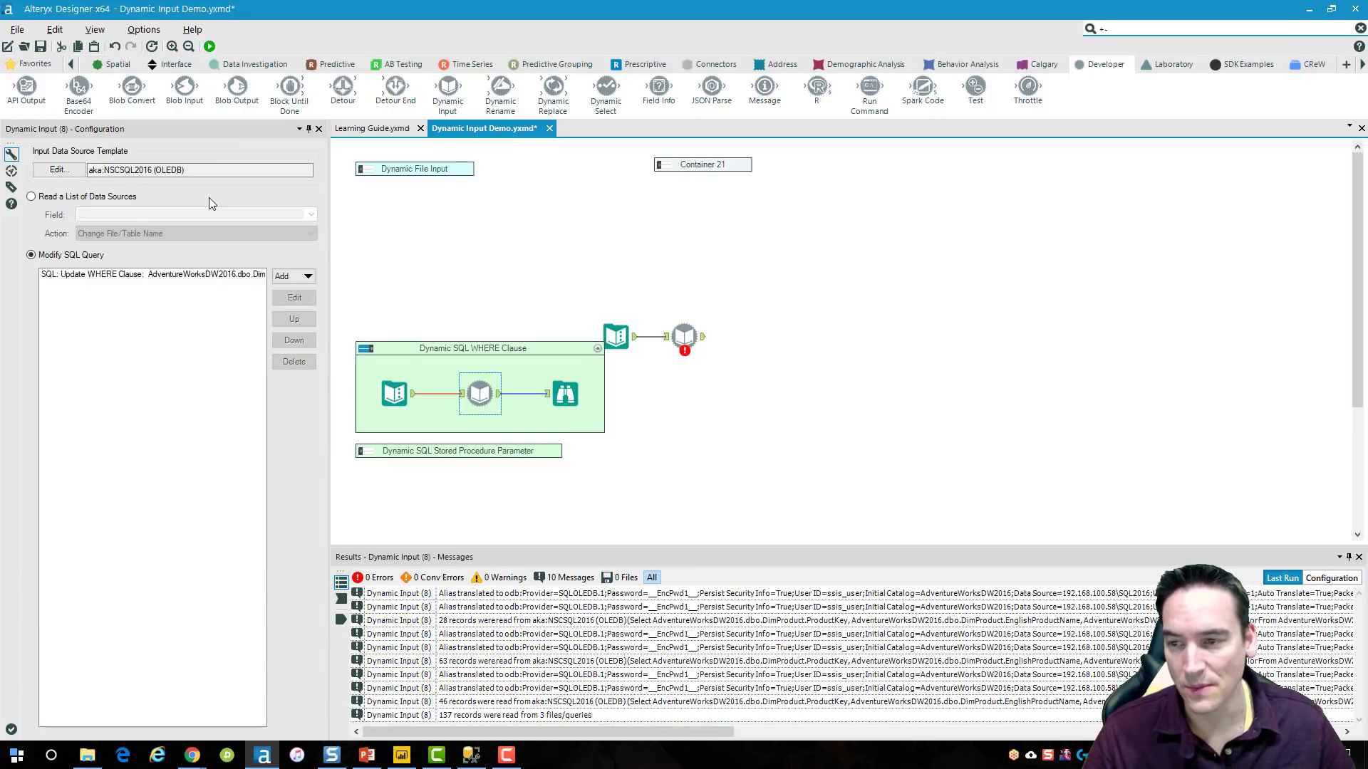
{"action": "left_click", "coordinate": [59, 170]}
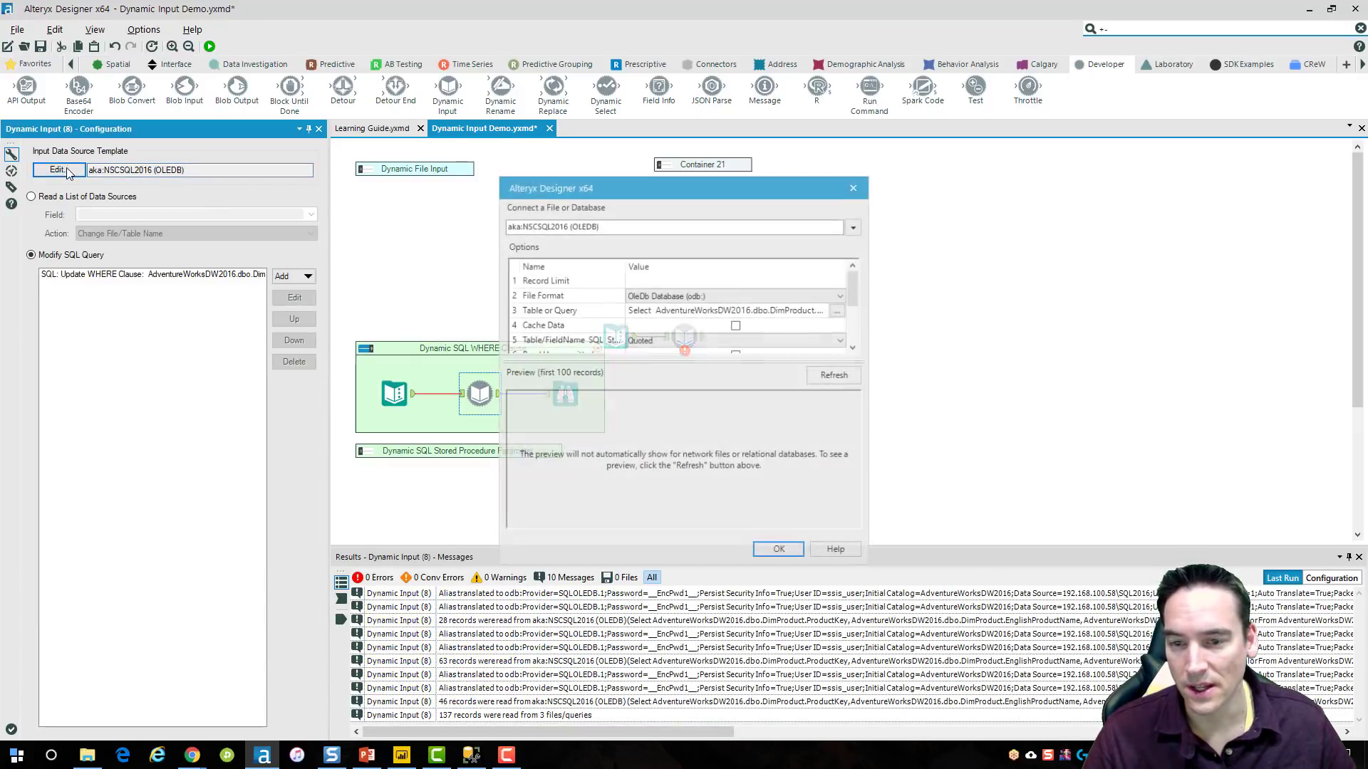
{"action": "left_click", "coordinate": [780, 314]}
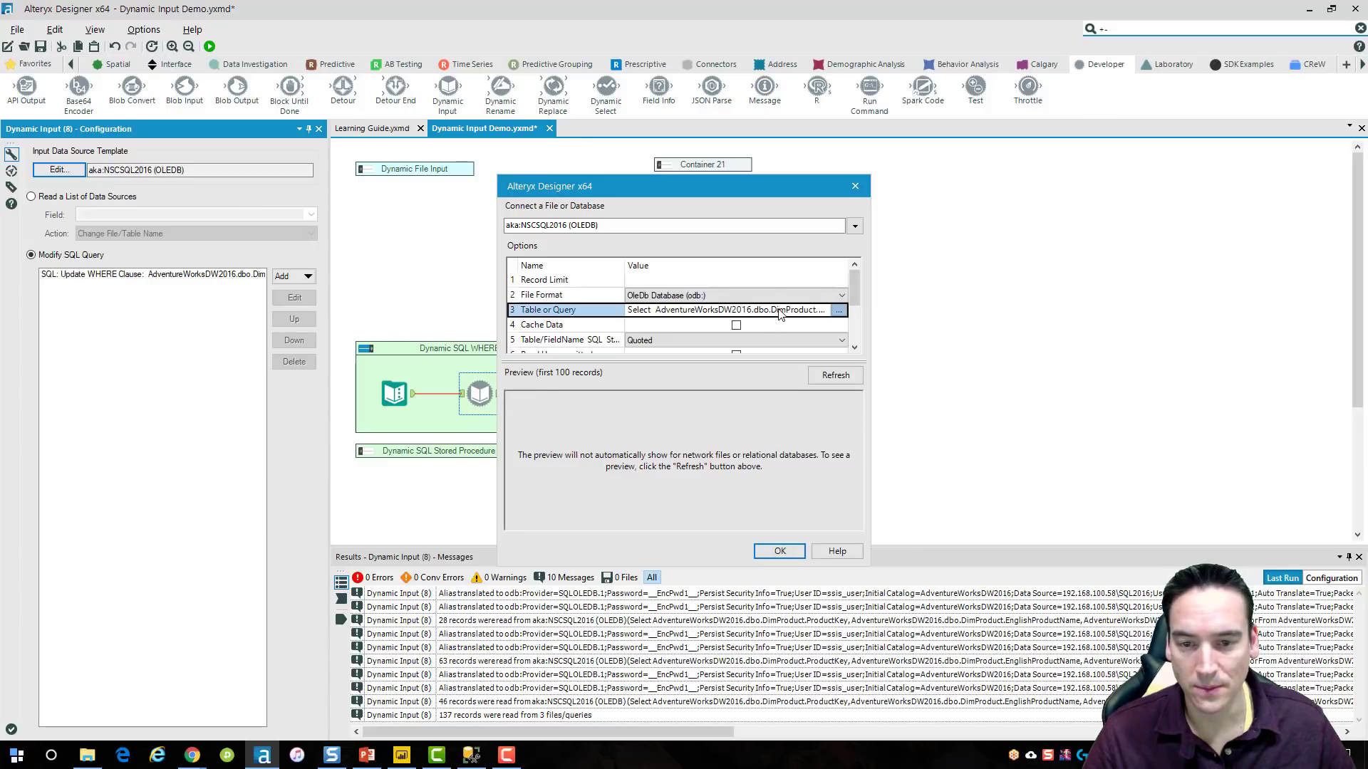
{"action": "left_click", "coordinate": [838, 311]}
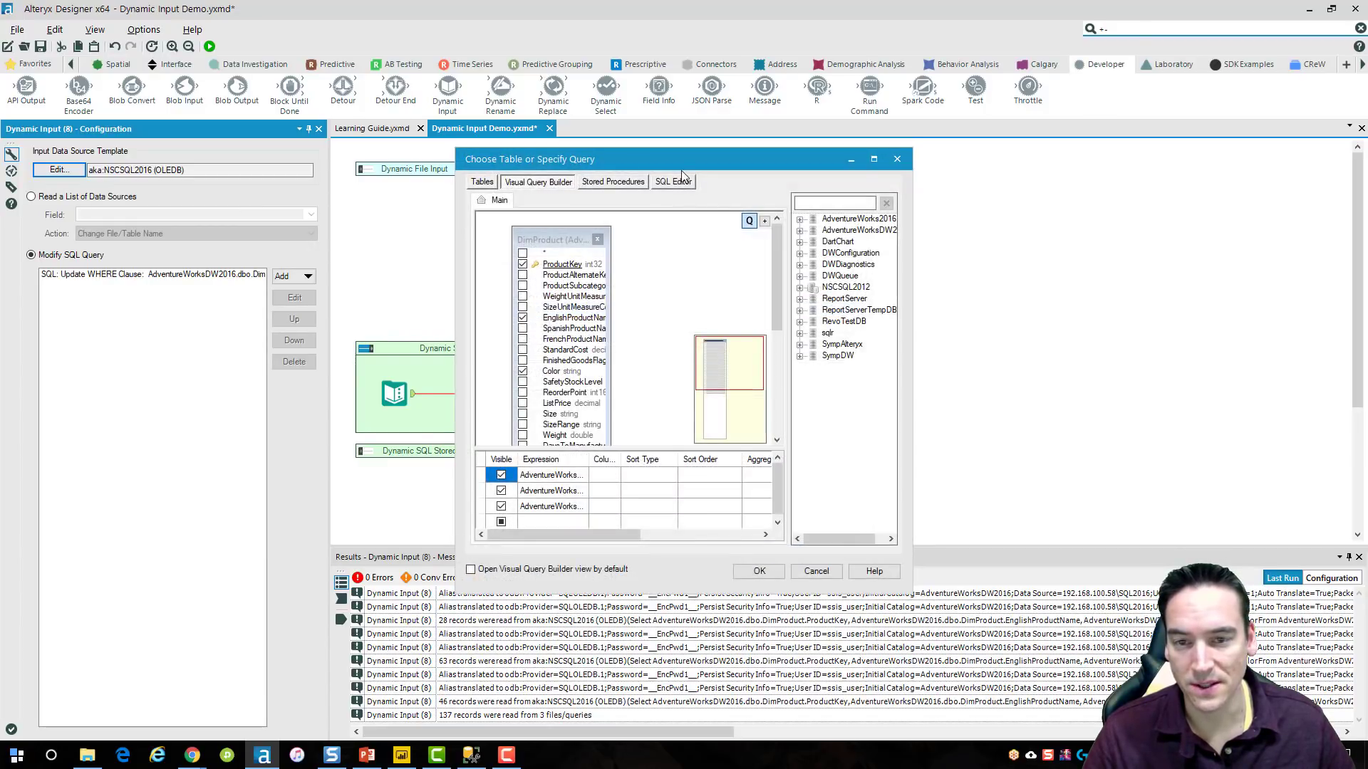
{"action": "left_click", "coordinate": [686, 184]}
{"action": "left_click_drag", "start_coordinate": [834, 221], "coordinate": [471, 200]}
{"action": "key", "text": "ctrl+c"}
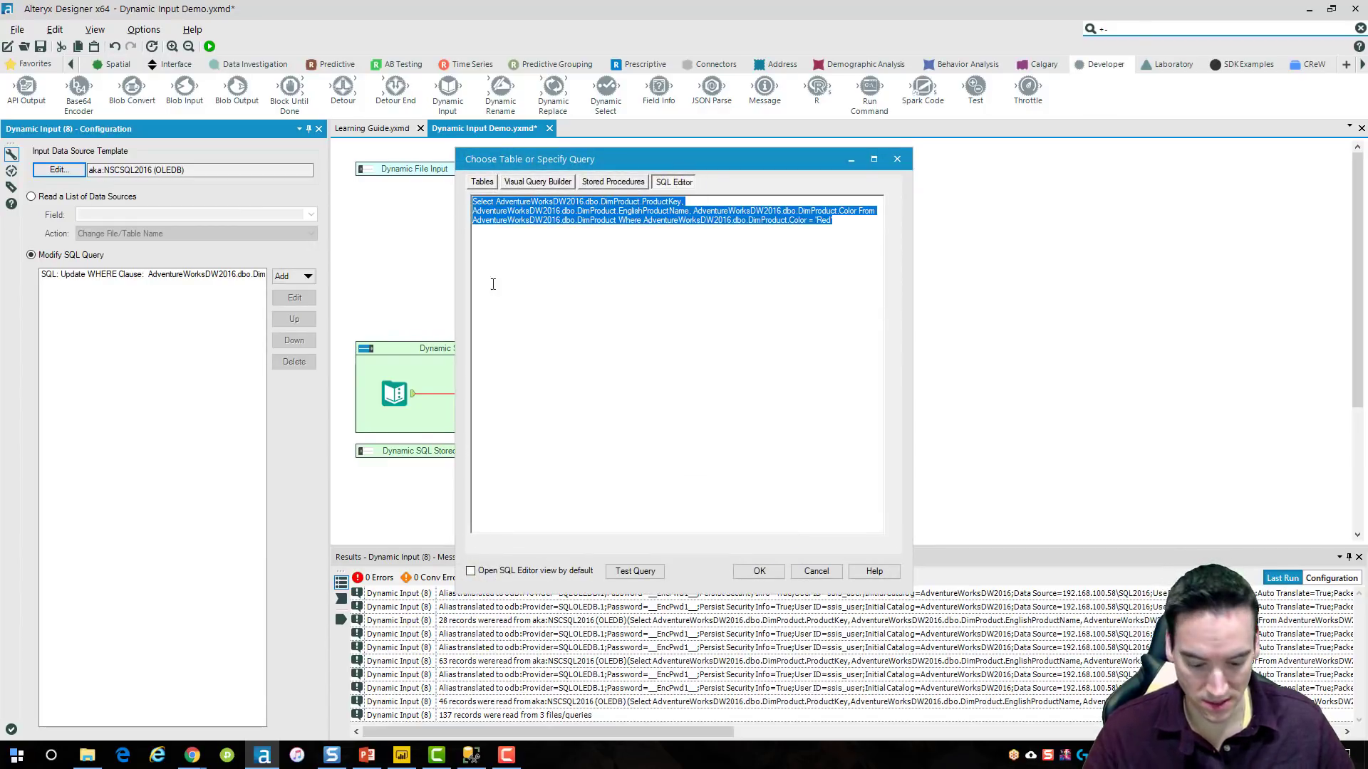
{"action": "left_click", "coordinate": [816, 571]}
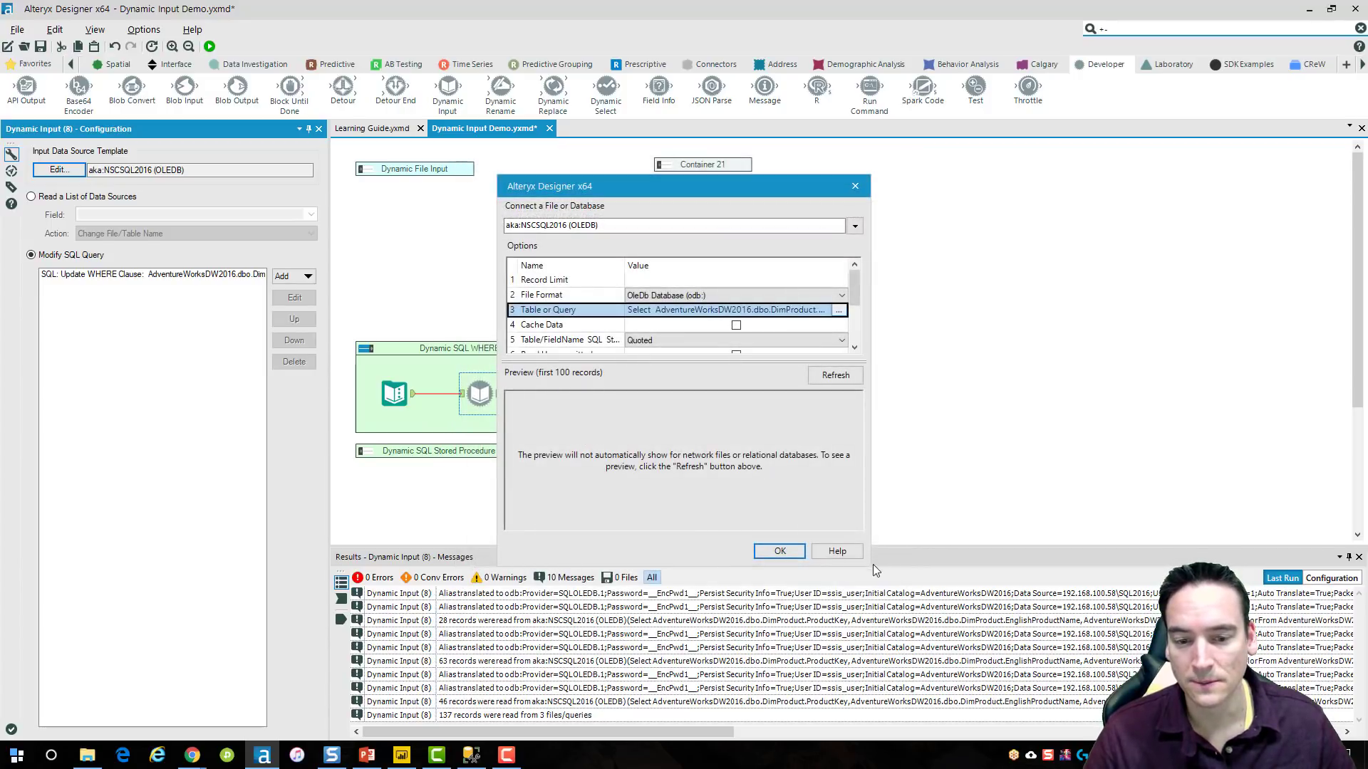
{"action": "left_click", "coordinate": [780, 552]}
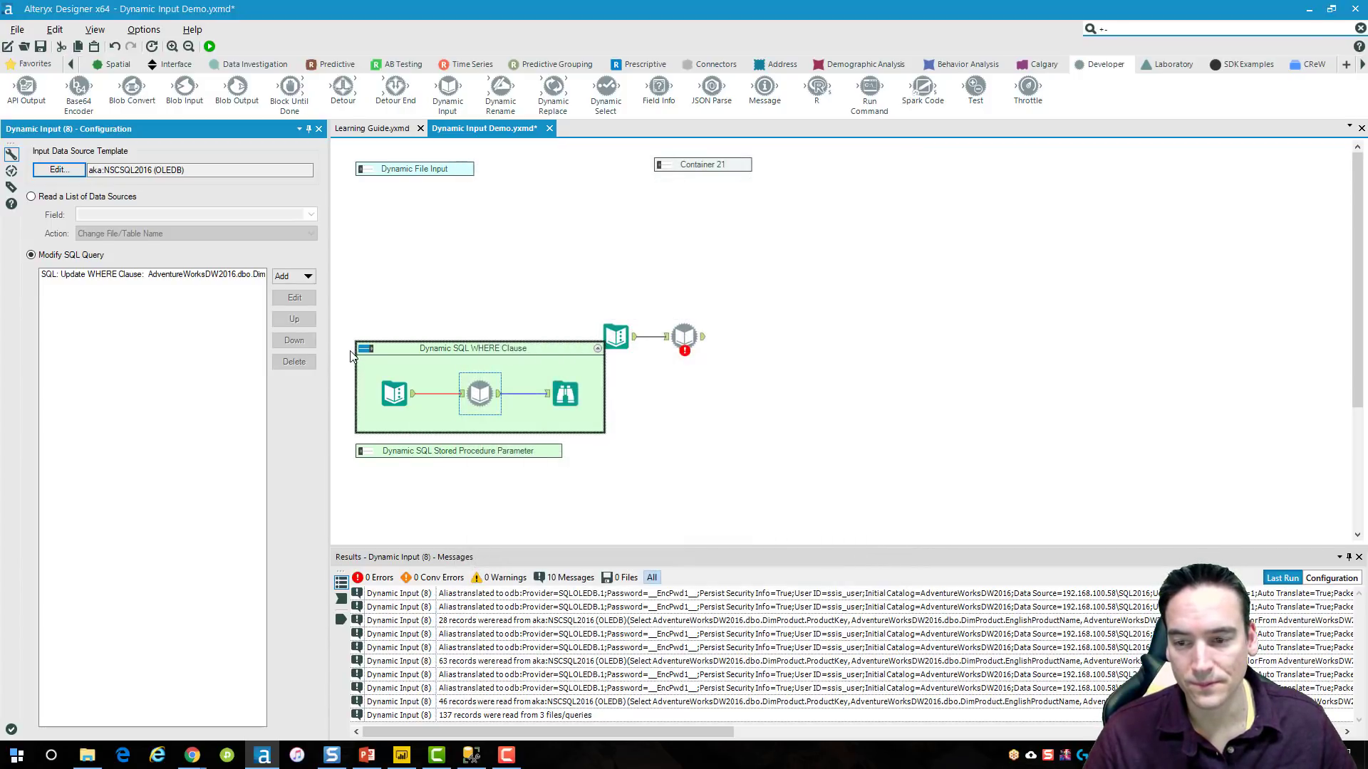
{"action": "left_click", "coordinate": [365, 348]}
Connect the new Dynamic Input's template to aka:NSCSQL2016 (OLEDB) and paste the copied product query as its SQL.
{"action": "left_click", "coordinate": [682, 318]}
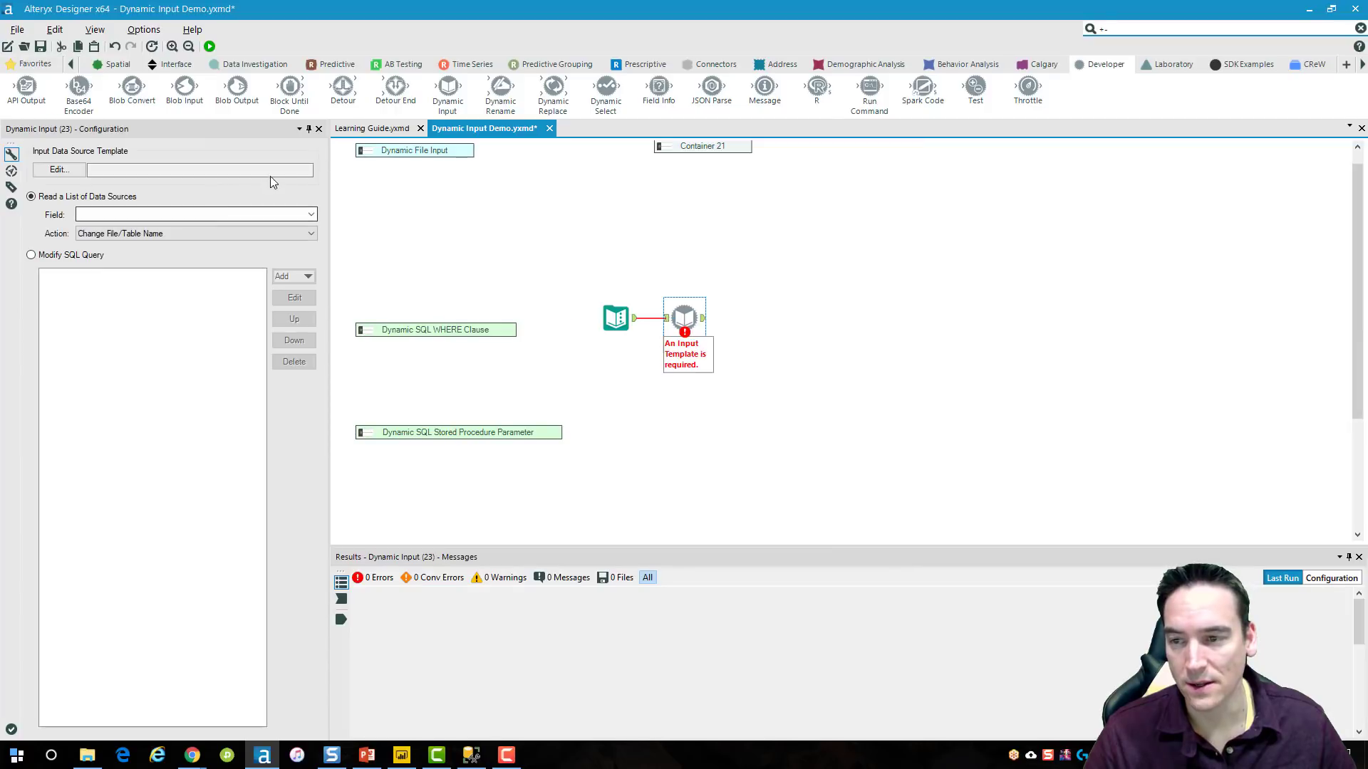
{"action": "left_click", "coordinate": [60, 170]}
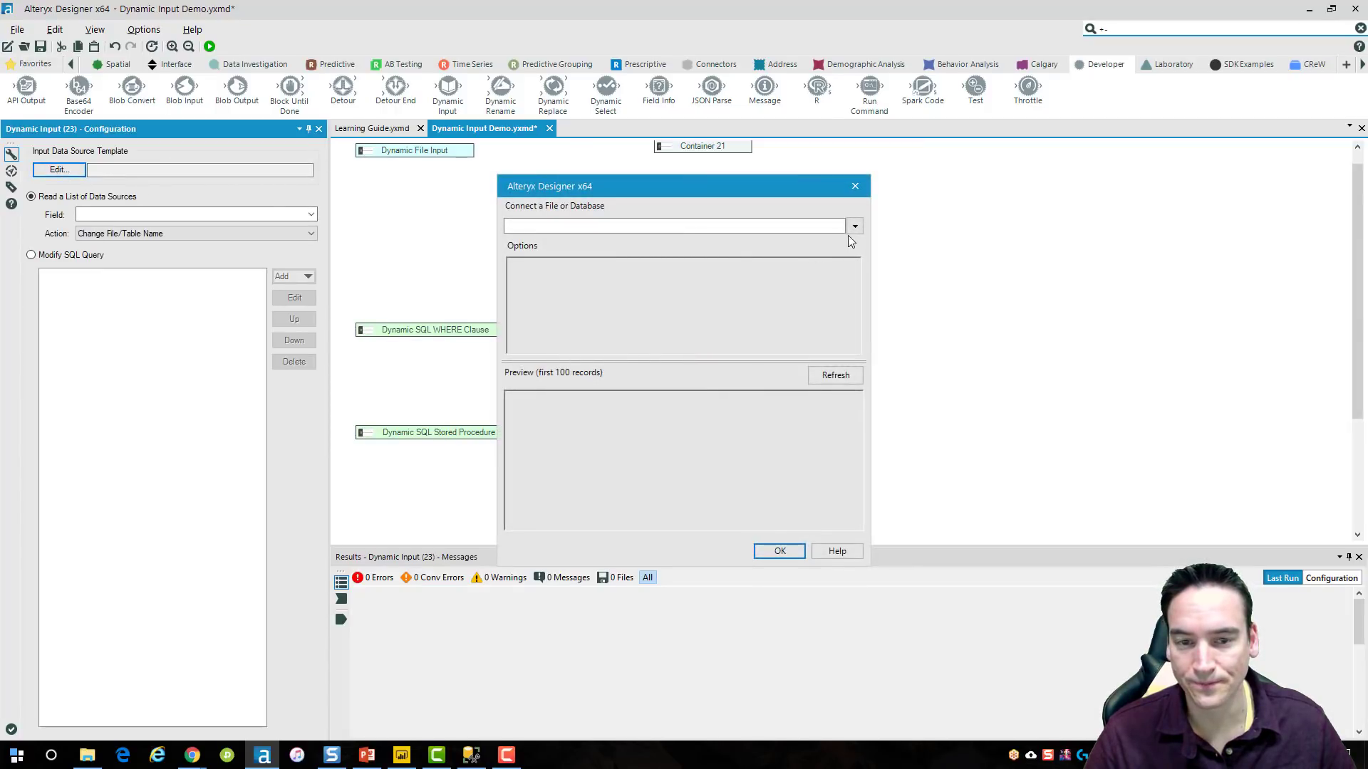
{"action": "left_click", "coordinate": [854, 226]}
{"action": "left_click", "coordinate": [700, 381]}
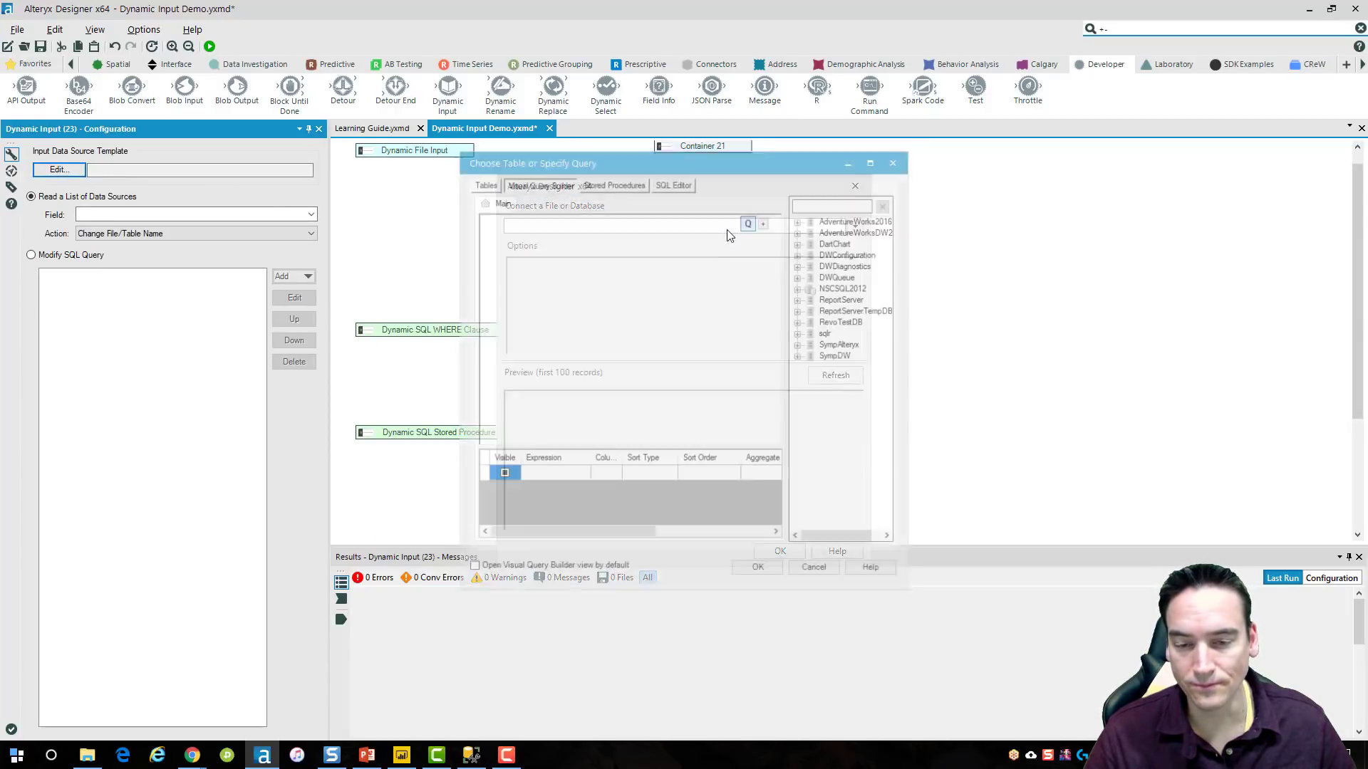
{"action": "left_click", "coordinate": [678, 183]}
{"action": "key", "text": "ctrl+v"}
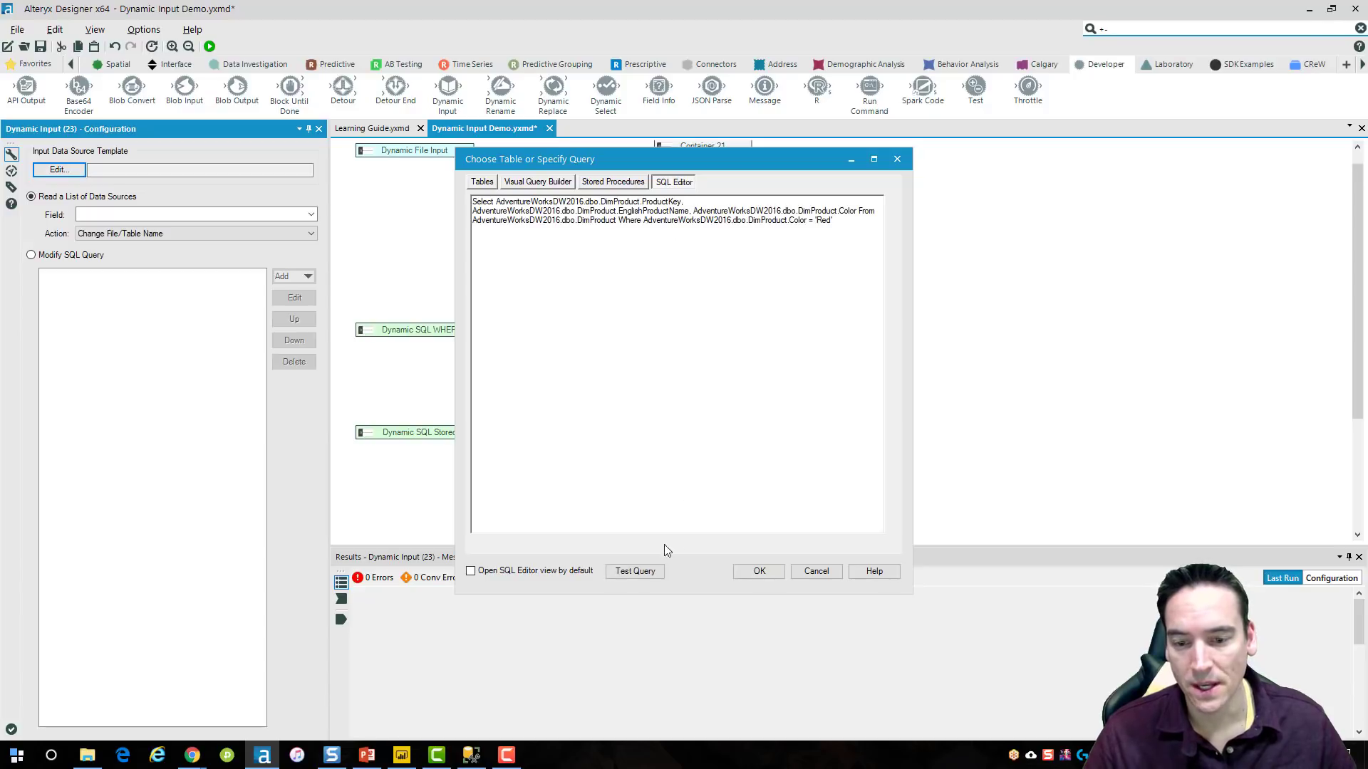
Test and accept the pasted query, preview its records, and apply the input data source template.
{"action": "left_click", "coordinate": [635, 571]}
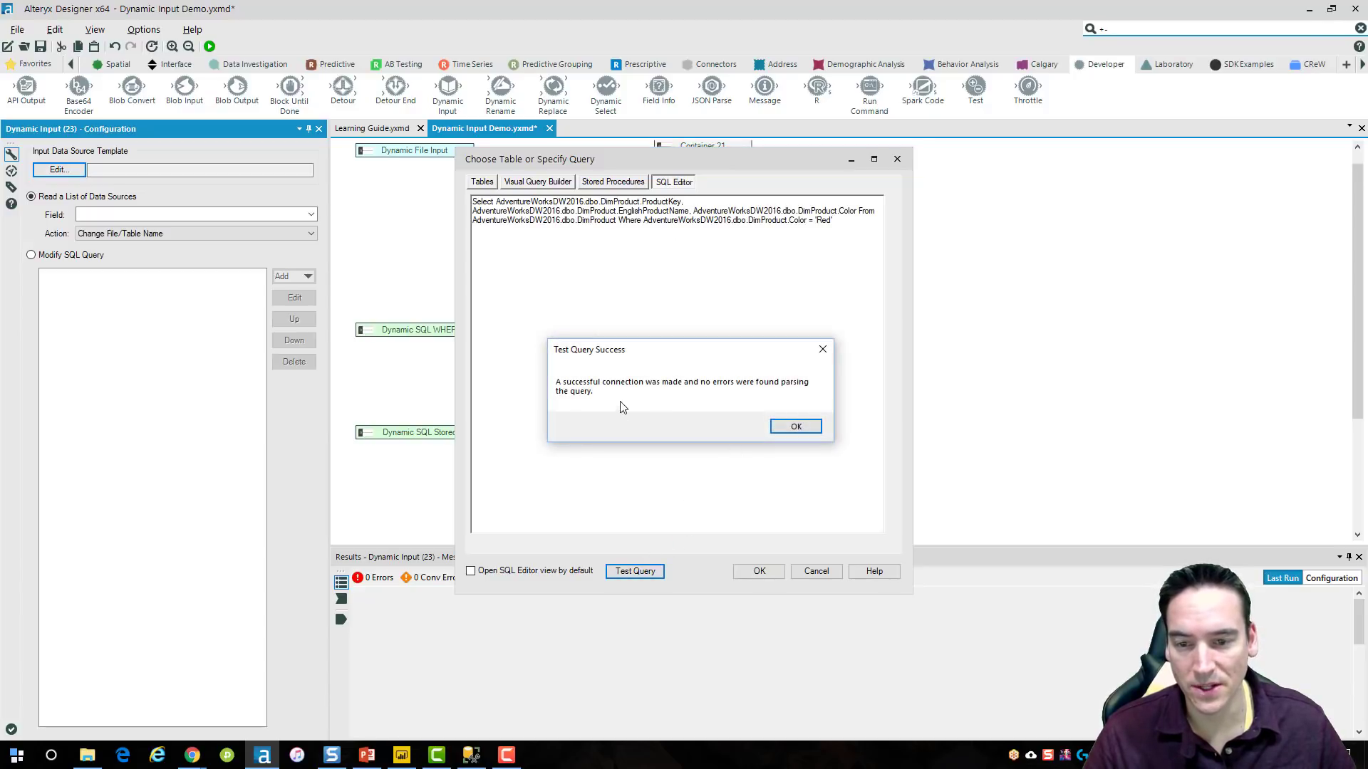
{"action": "left_click", "coordinate": [789, 425]}
{"action": "left_click", "coordinate": [760, 571]}
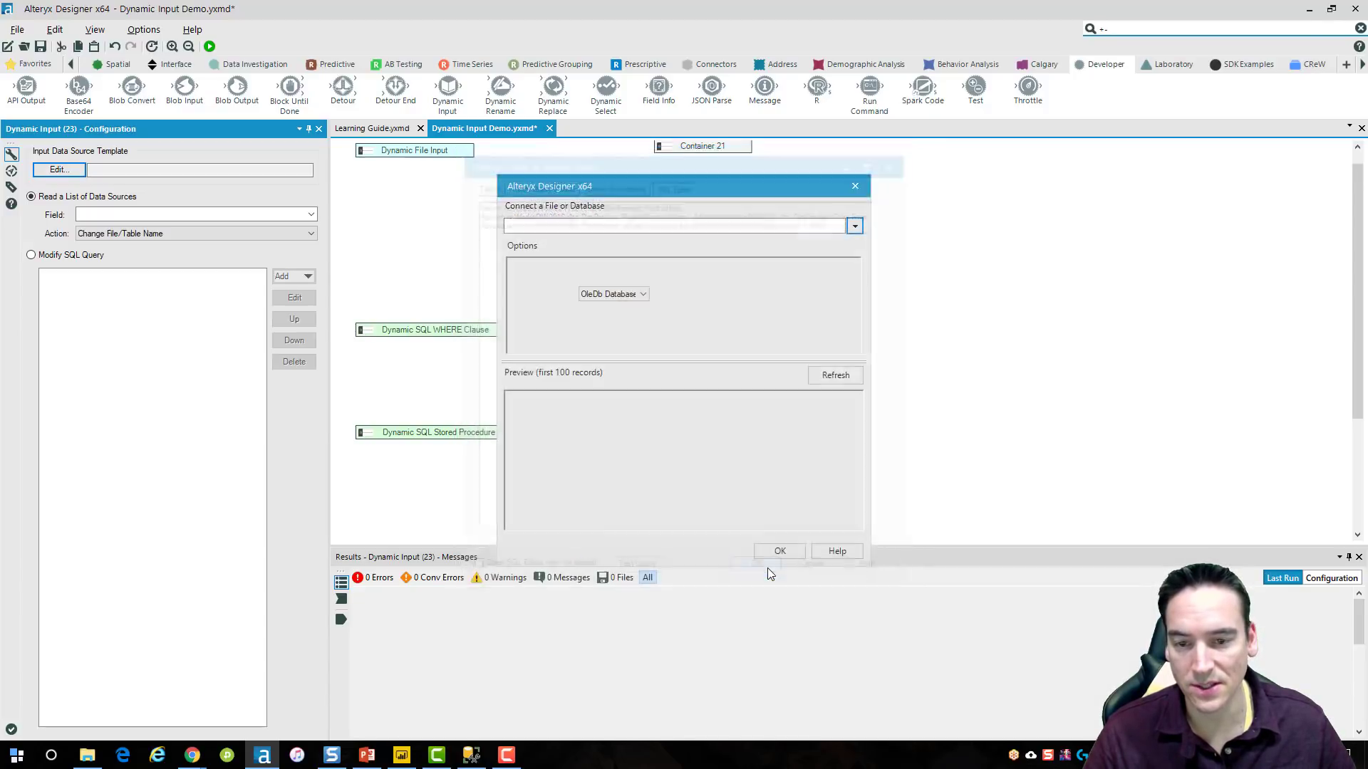
{"action": "left_click", "coordinate": [839, 376]}
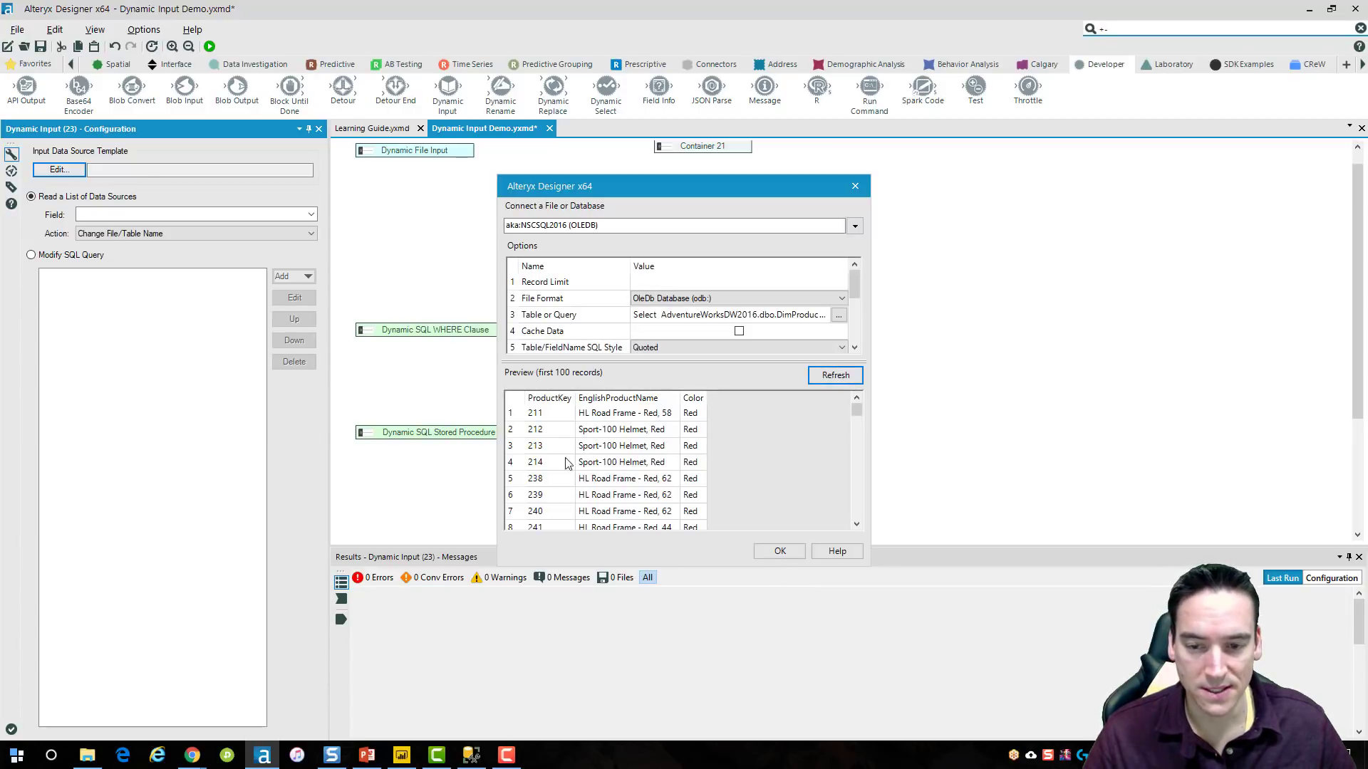
{"action": "left_click", "coordinate": [784, 553]}
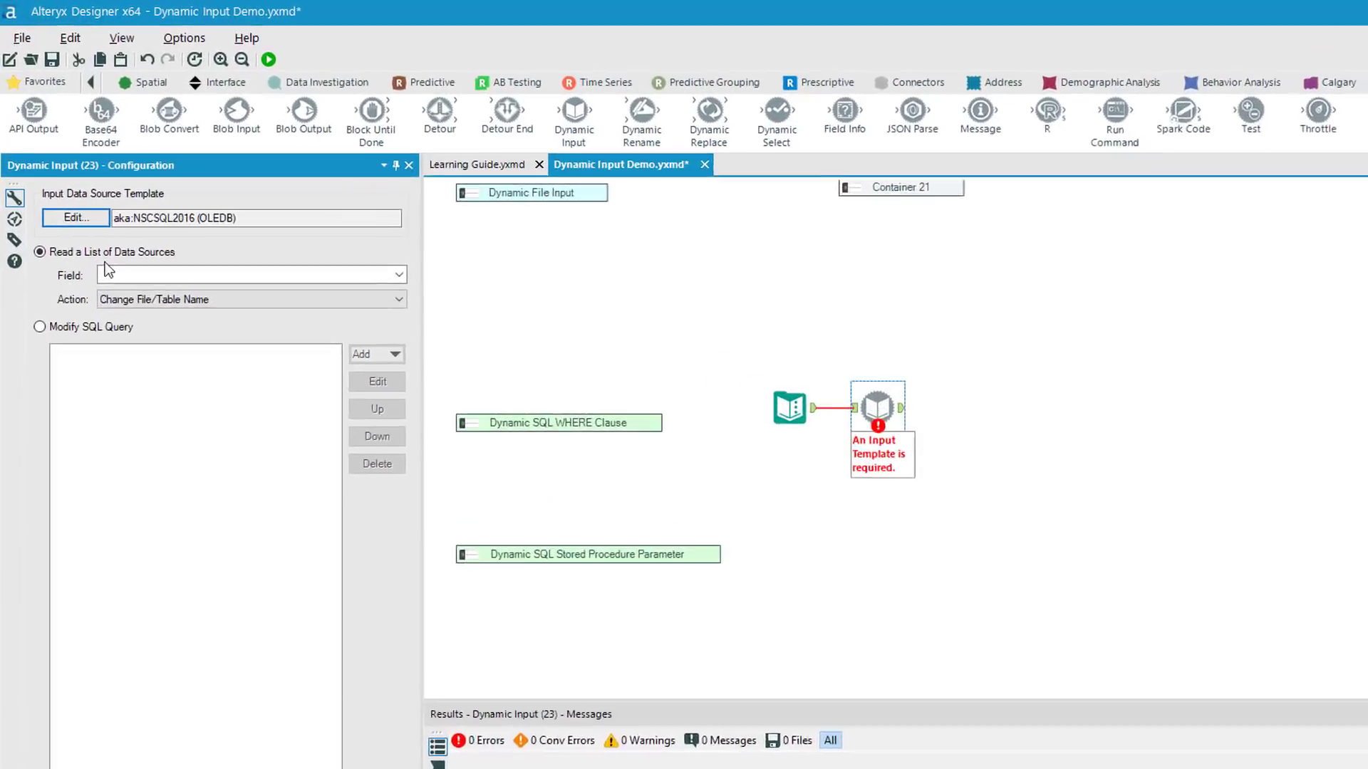
Set the Dynamic Input to modify its SQL query, updating the DimProduct.Color = 'Red' WHERE clause by replacing the string Red with the Color field.
{"action": "left_click", "coordinate": [40, 329]}
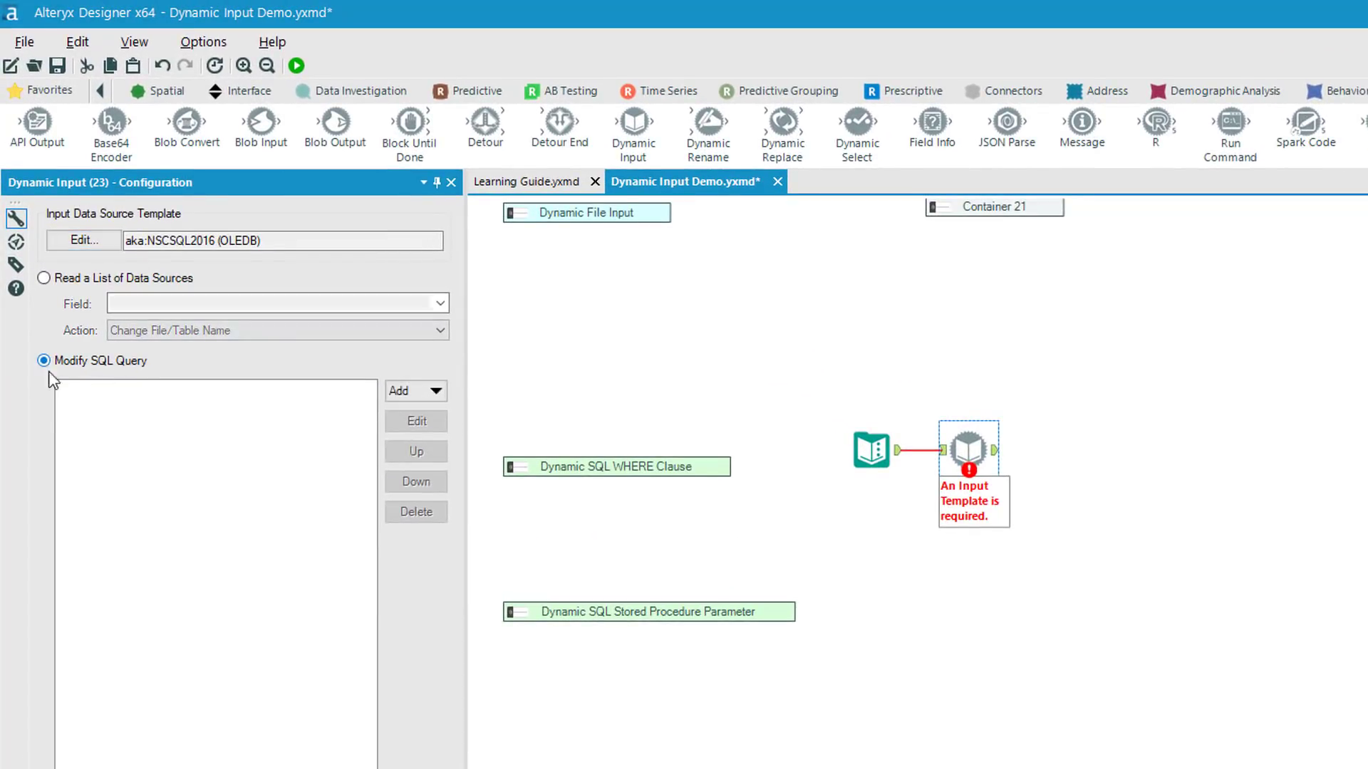
{"action": "left_click", "coordinate": [435, 392]}
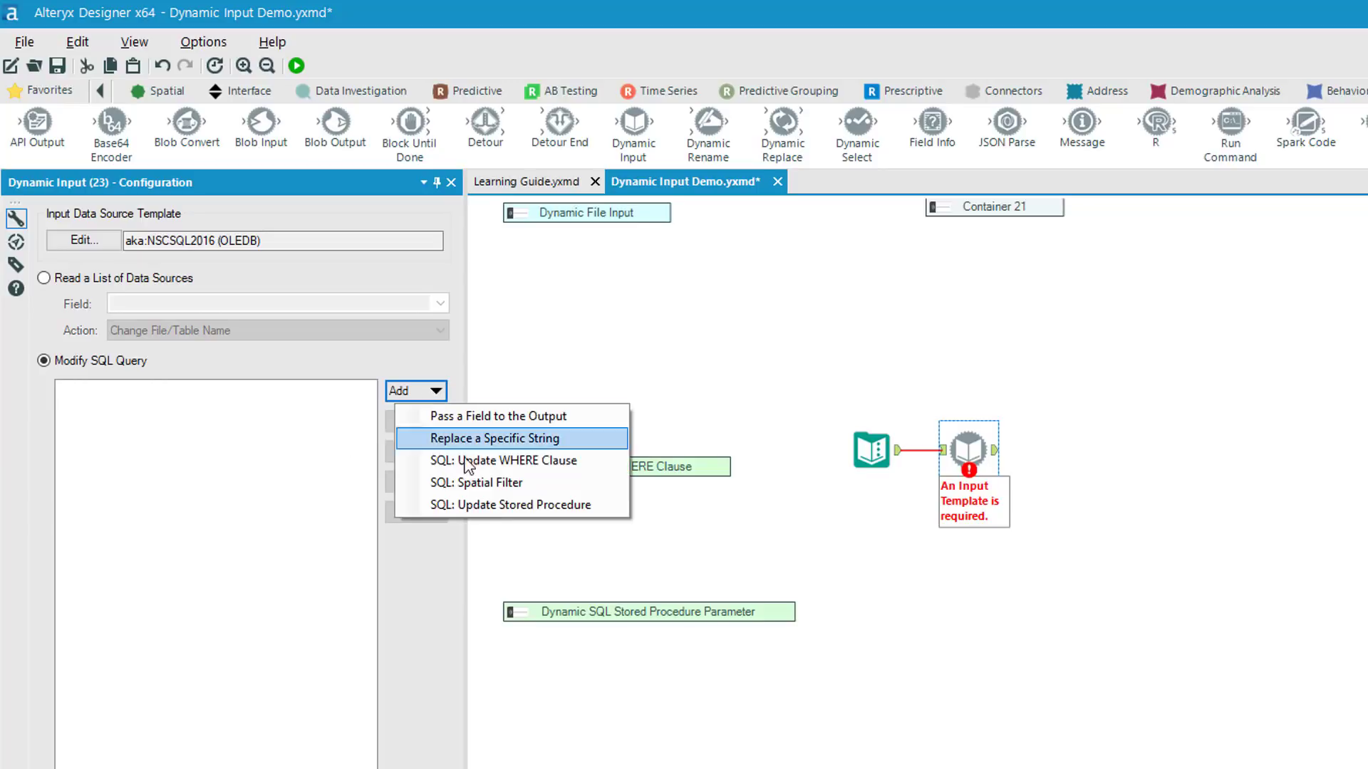
{"action": "left_click", "coordinate": [570, 463]}
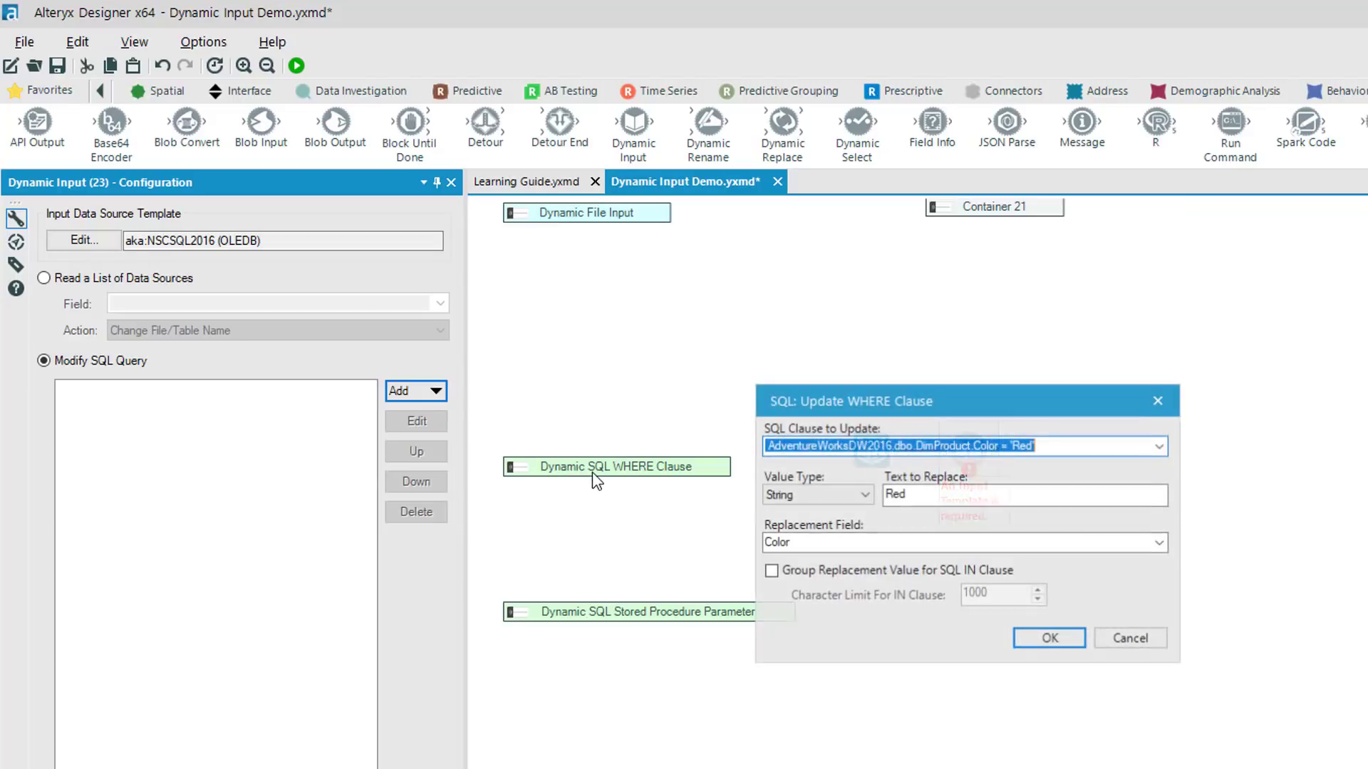
{"action": "left_click", "coordinate": [1159, 445]}
{"action": "left_click", "coordinate": [1162, 455]}
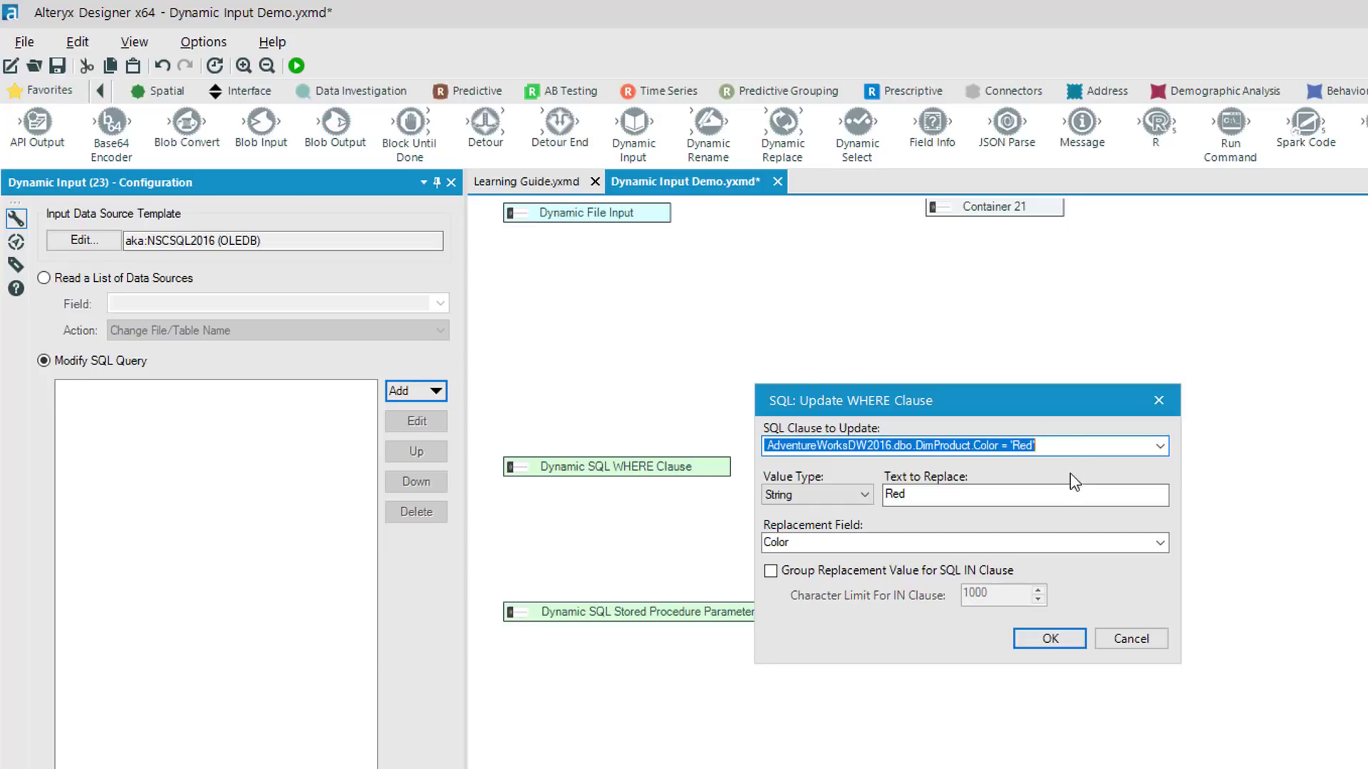
{"action": "left_click", "coordinate": [959, 493]}
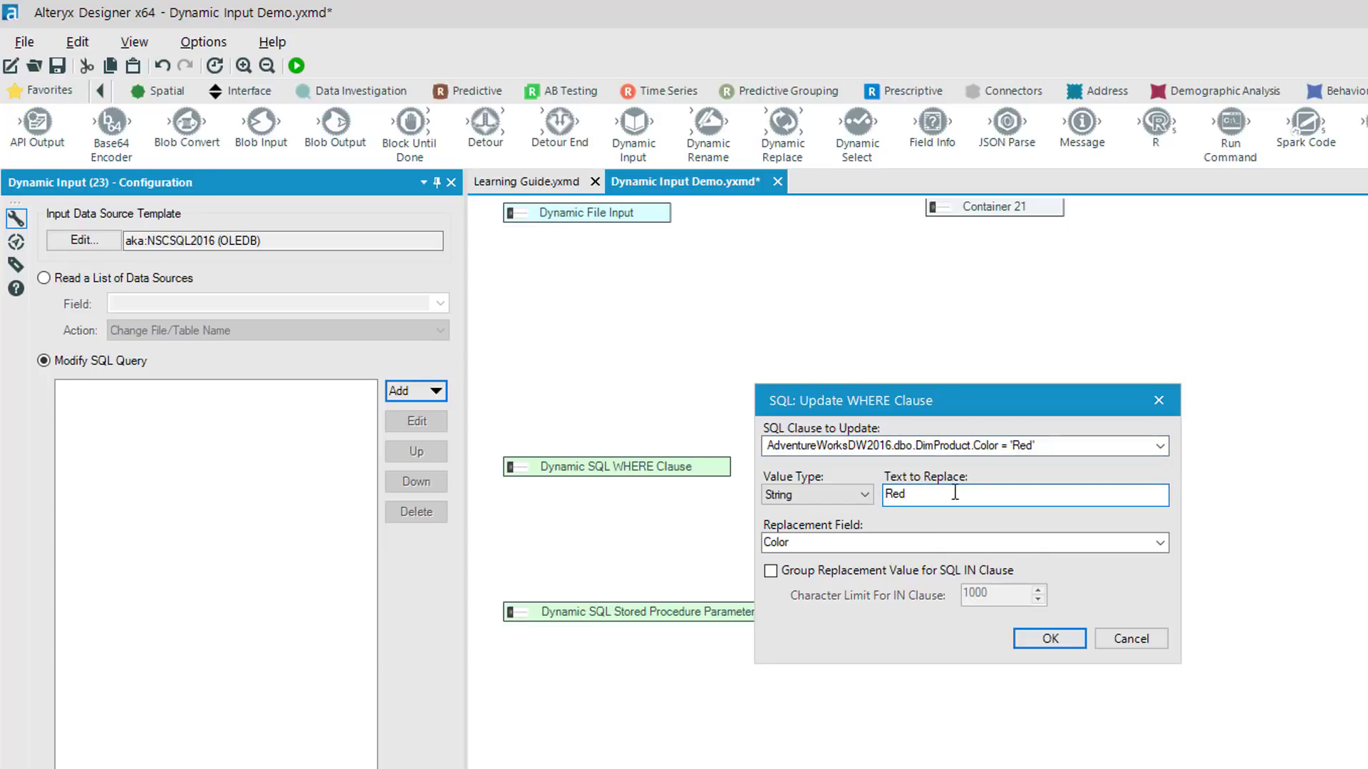
{"action": "left_click", "coordinate": [1015, 447]}
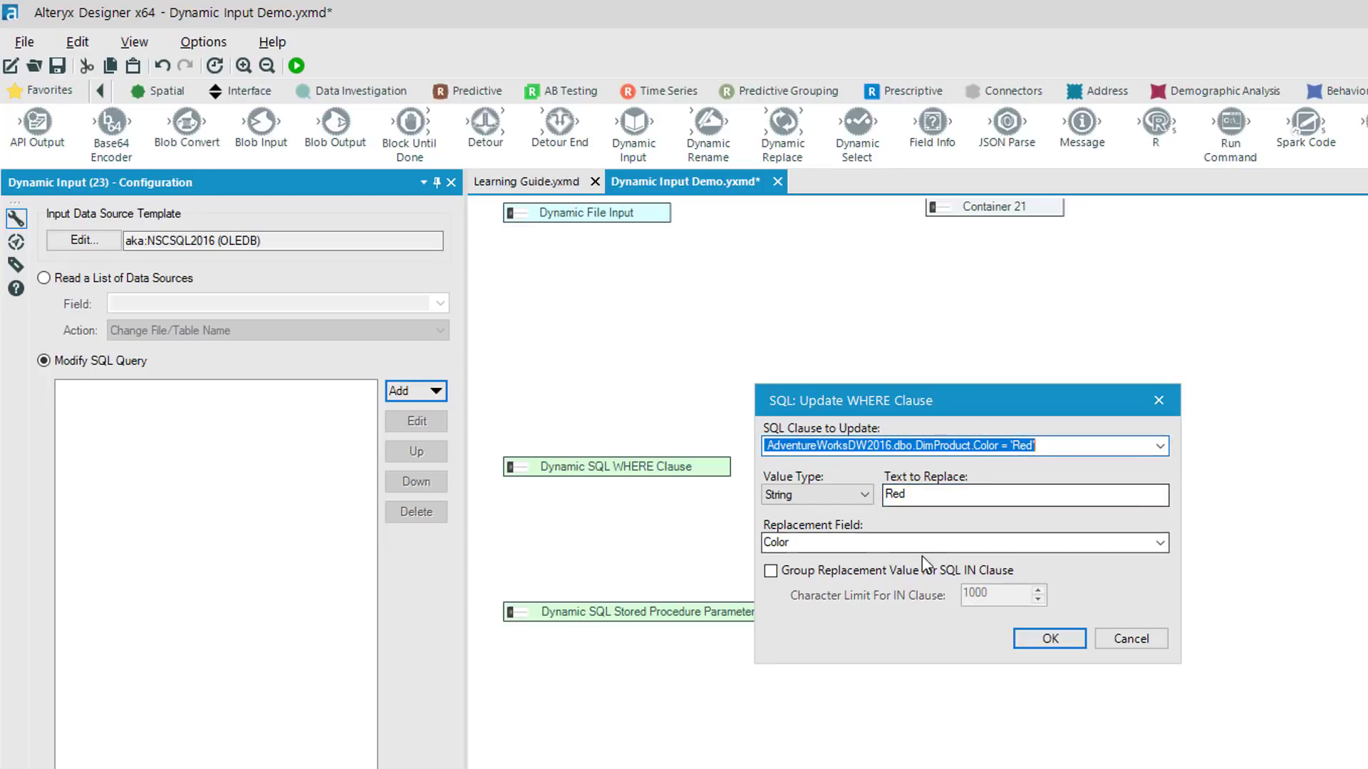
{"action": "left_click_drag", "start_coordinate": [1009, 407], "coordinate": [1275, 414]}
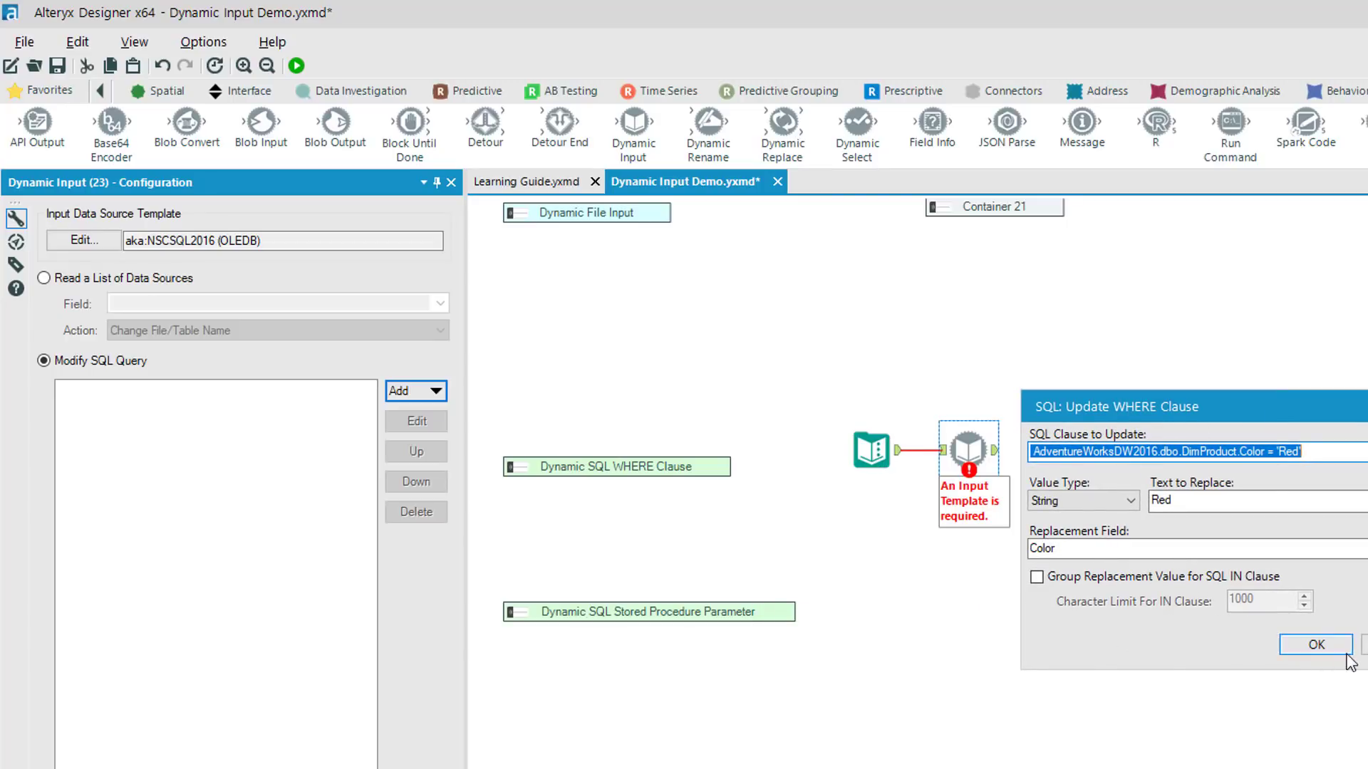
{"action": "left_click", "coordinate": [1315, 645]}
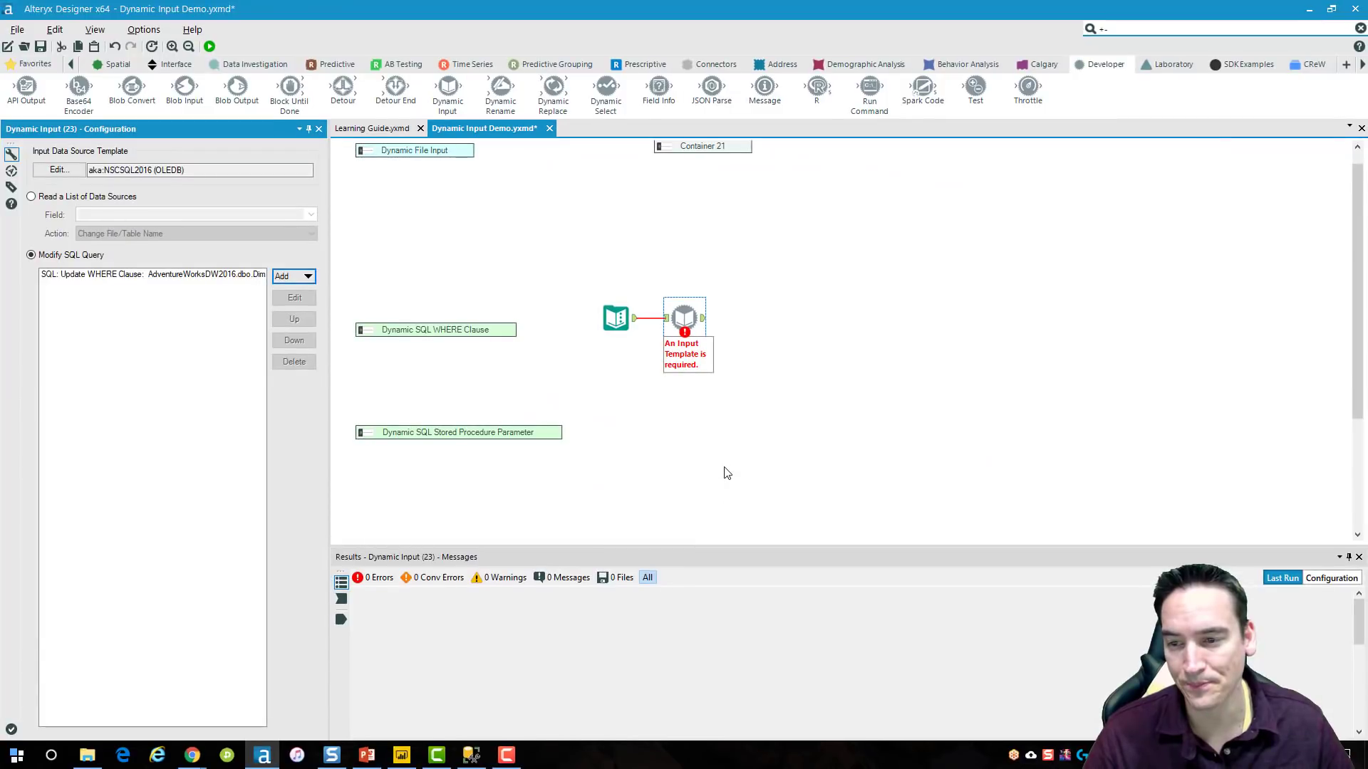
Add a Browse tool after the new Dynamic Input.
{"action": "left_click", "coordinate": [780, 351]}
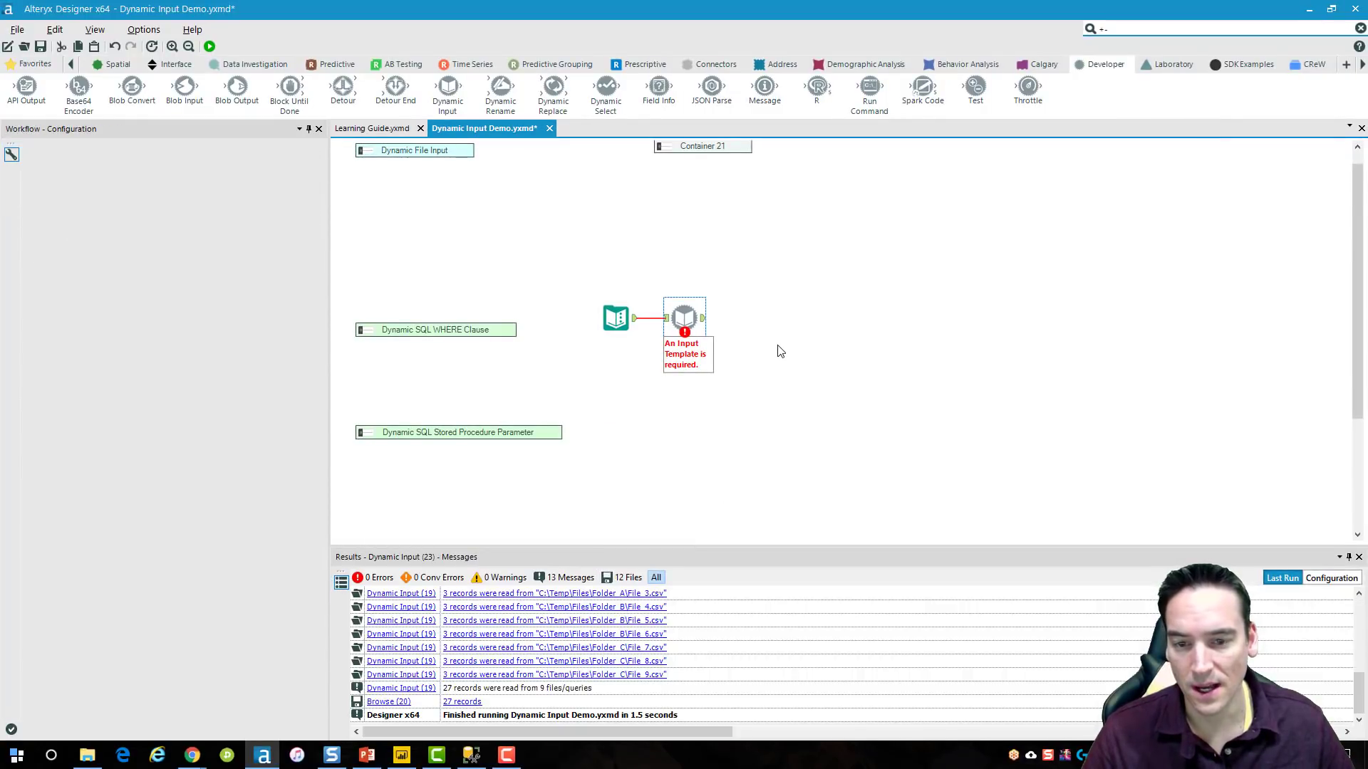
{"action": "left_click", "coordinate": [704, 322]}
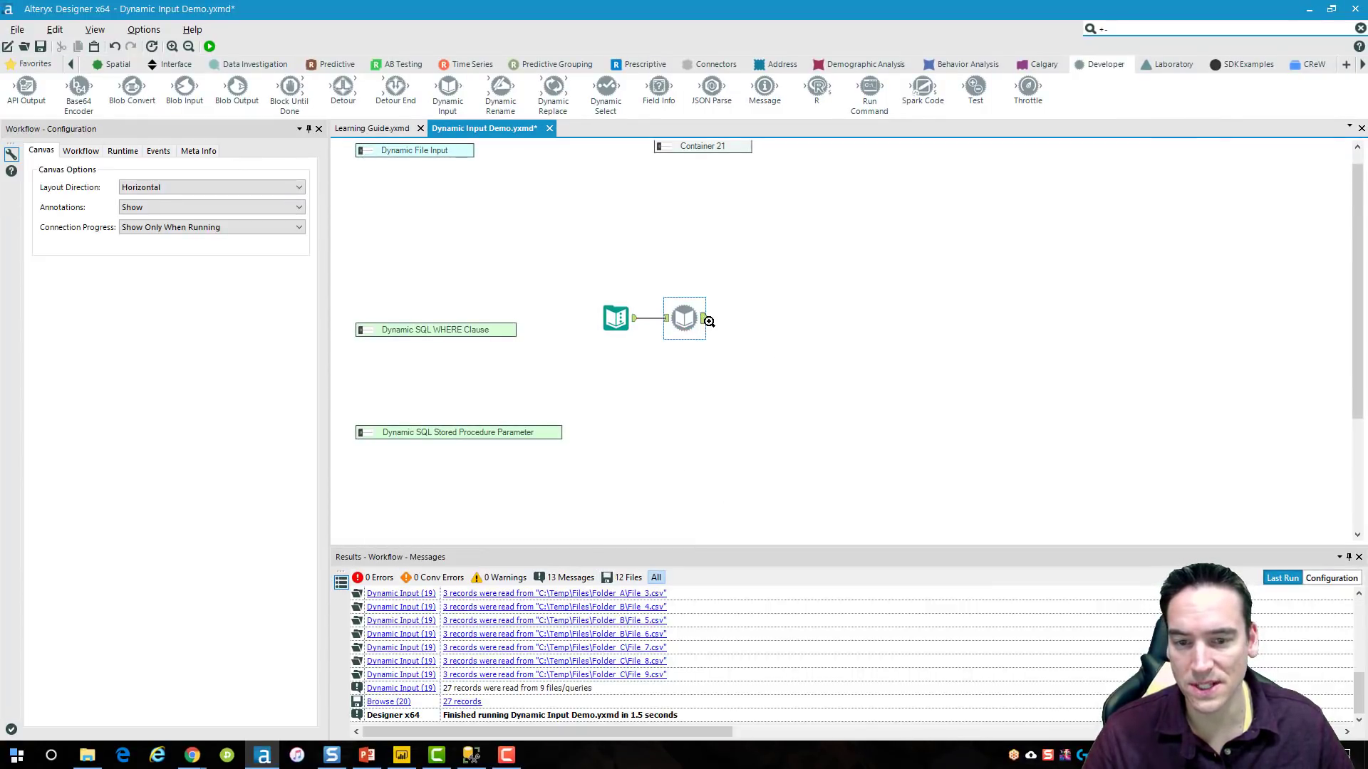
{"action": "right_click", "coordinate": [705, 318]}
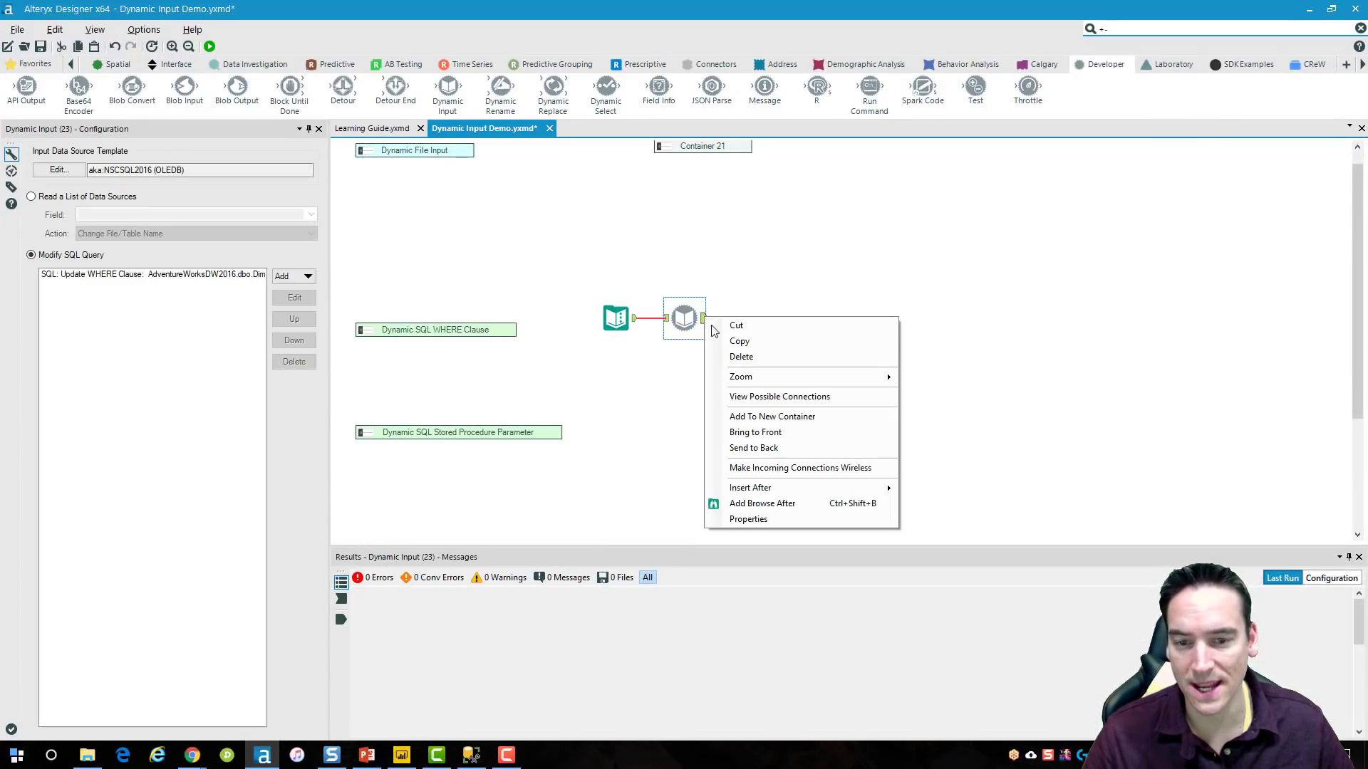
{"action": "left_click", "coordinate": [773, 503]}
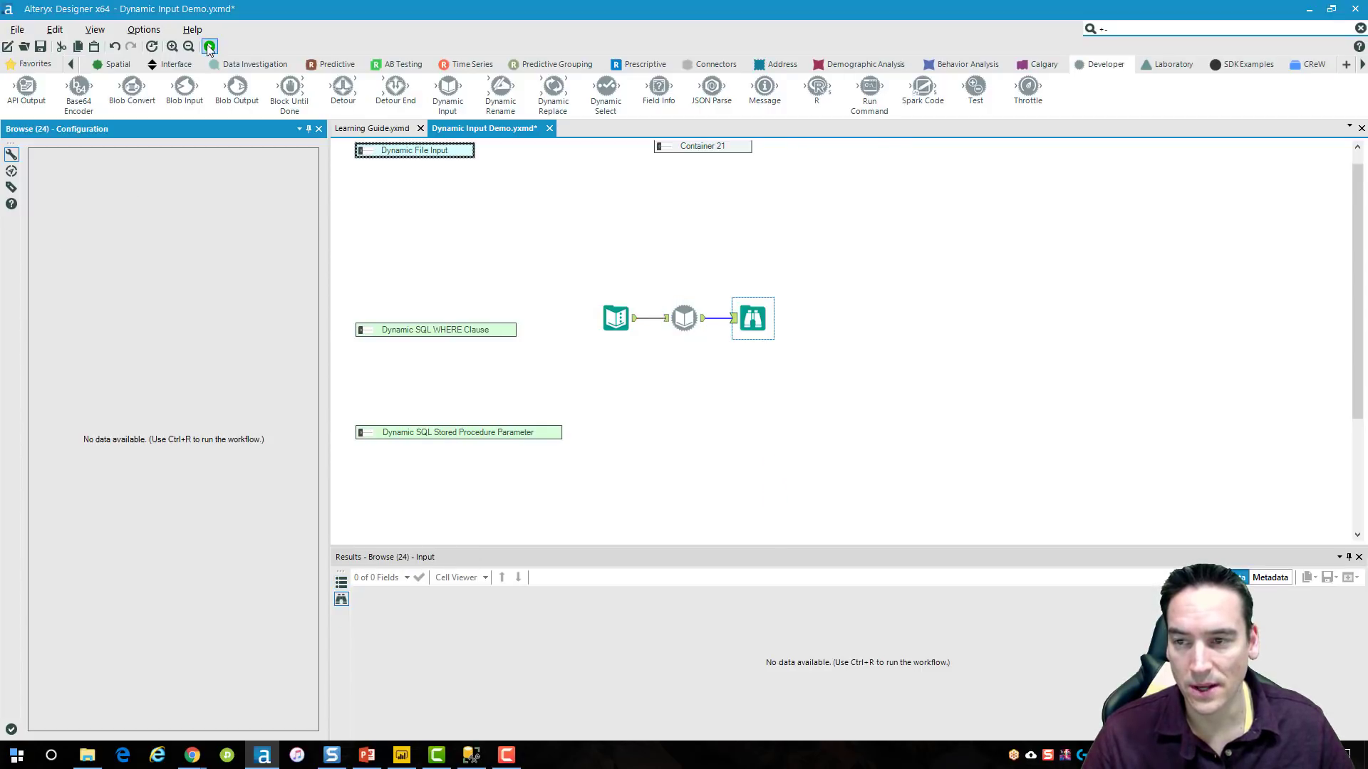
Run the workflow and review the Color values in the Browse results.
{"action": "left_click", "coordinate": [209, 46]}
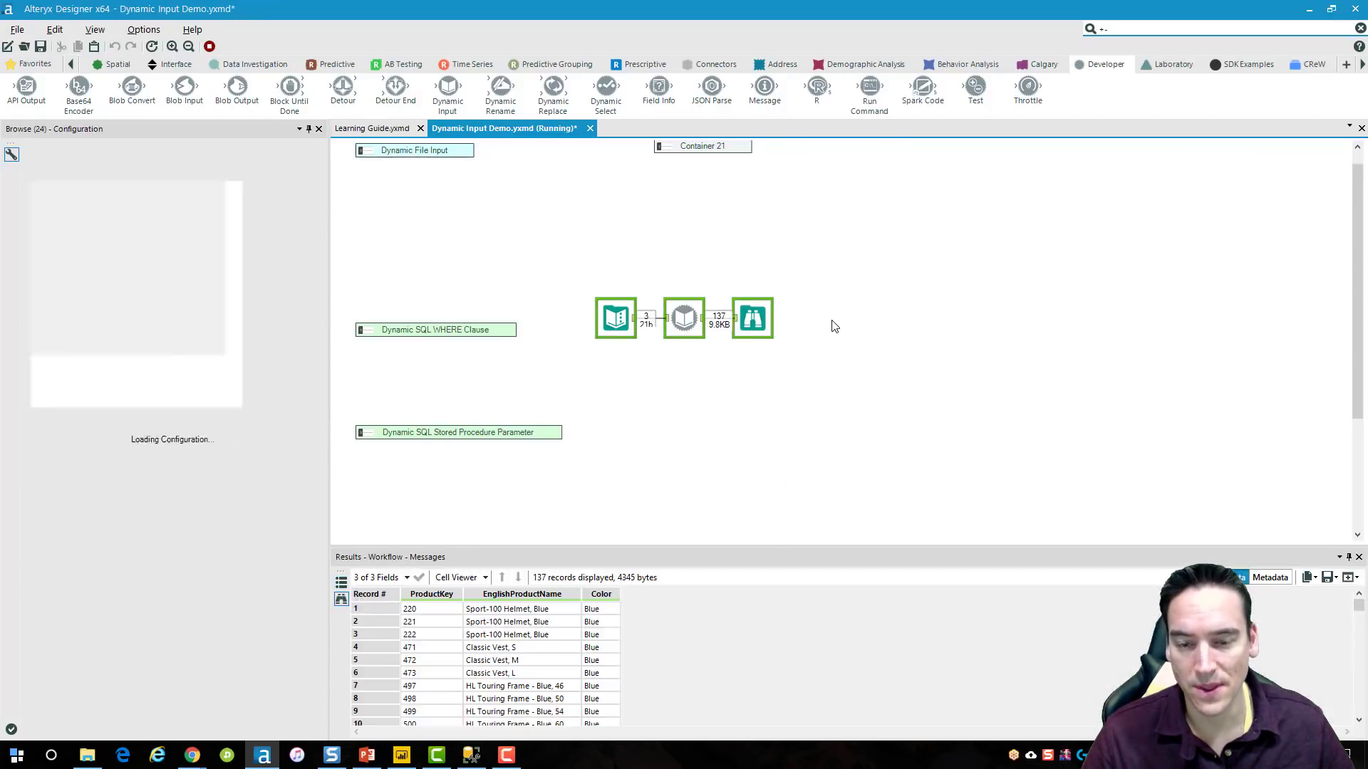
{"action": "left_click", "coordinate": [795, 414]}
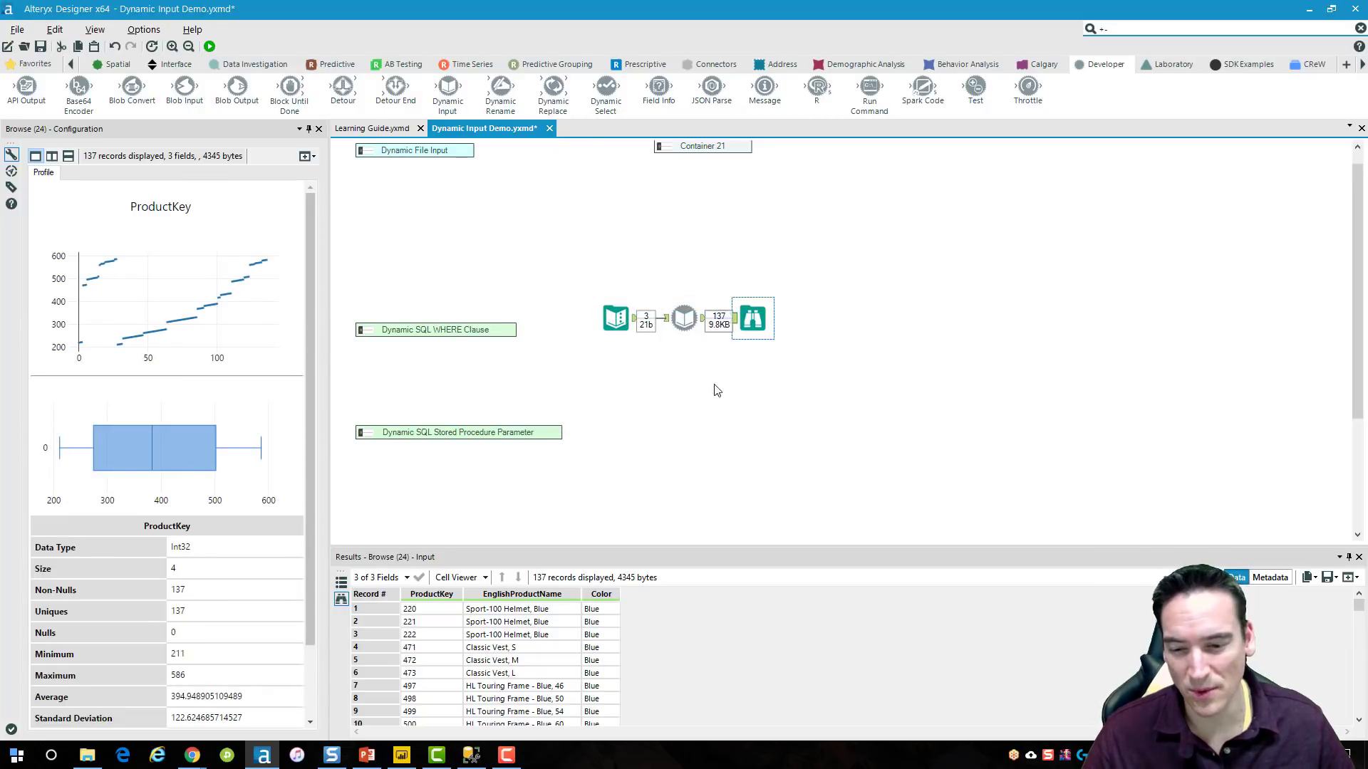
{"action": "left_click", "coordinate": [602, 645]}
{"action": "scroll", "coordinate": [602, 645], "scroll_direction": "down", "scroll_amount": 16}
{"action": "scroll", "coordinate": [602, 655], "scroll_direction": "down", "scroll_amount": 18}
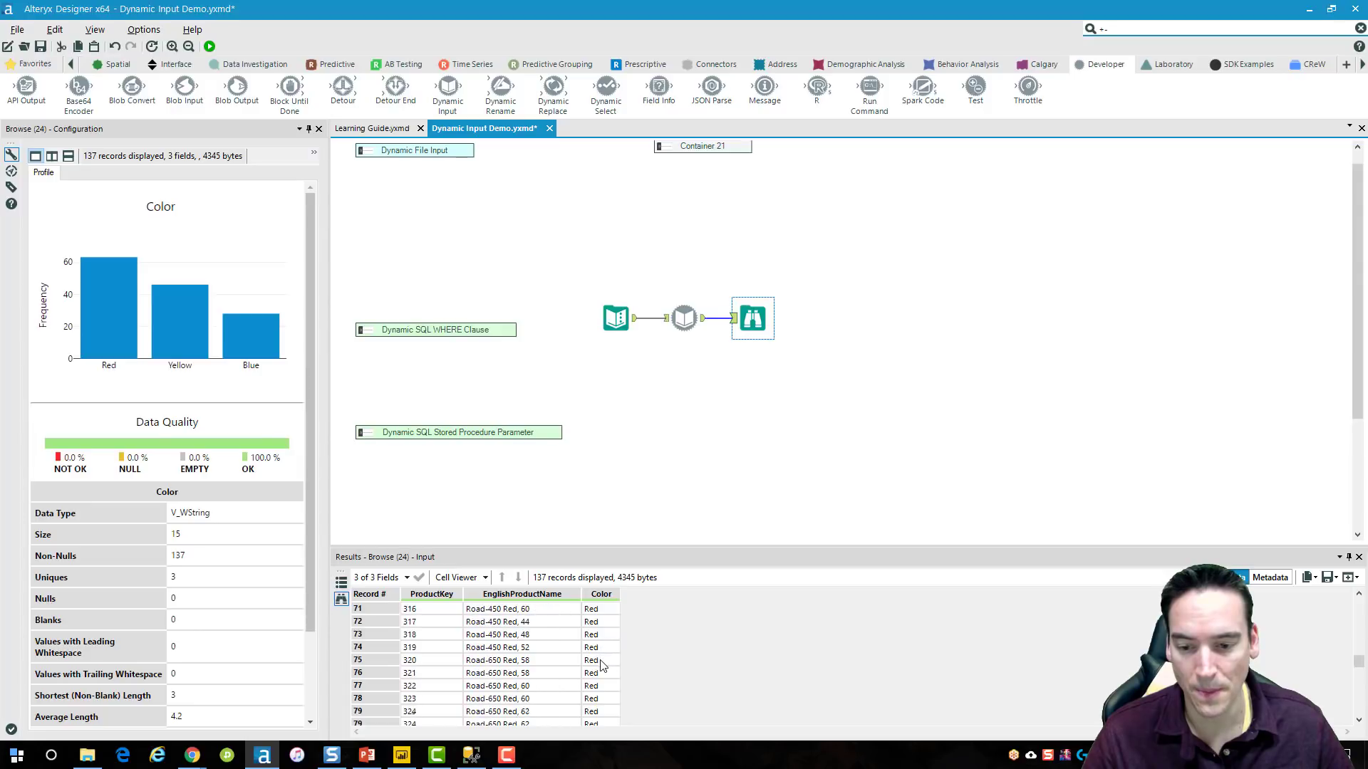
{"action": "left_click", "coordinate": [602, 673]}
{"action": "left_click", "coordinate": [764, 433]}
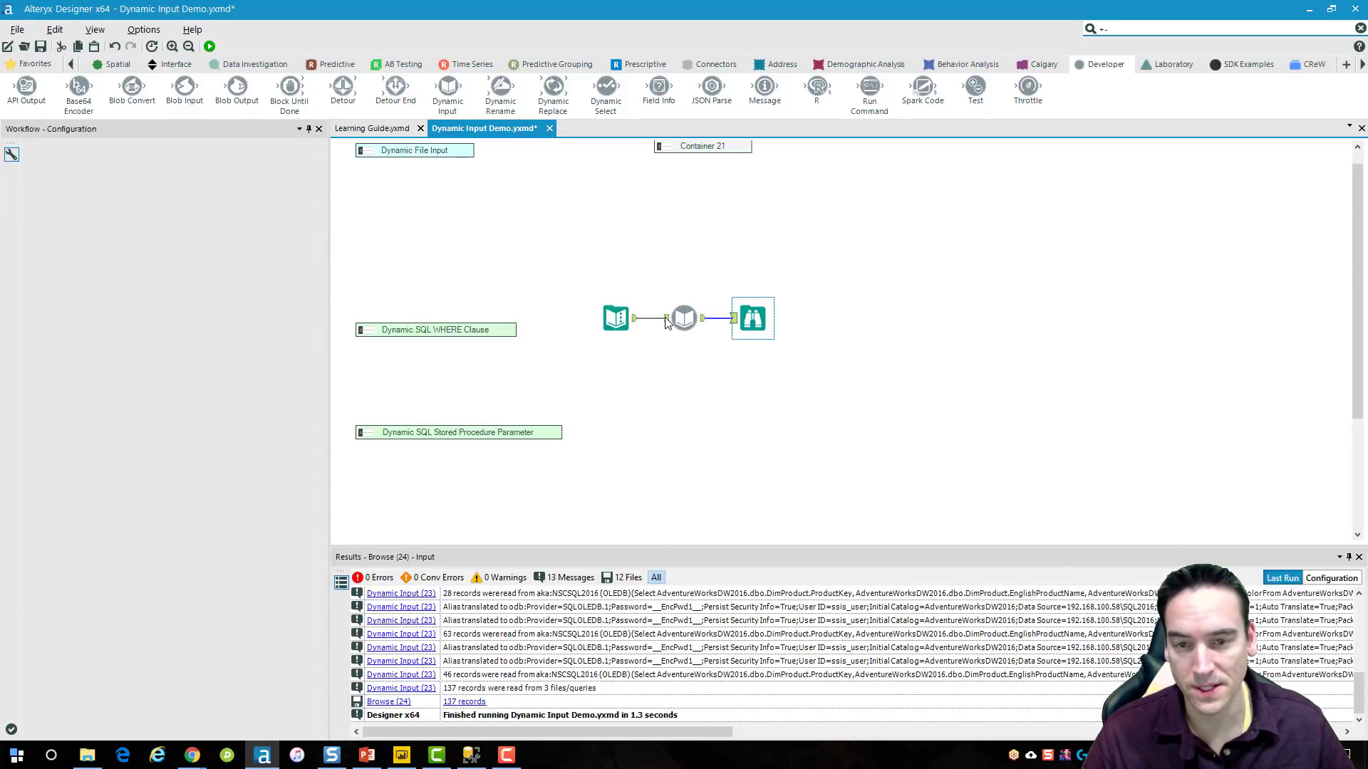
Enclose the Text Input, Dynamic Input and Browse tools in a new container and disable that container.
{"action": "left_click", "coordinate": [672, 327]}
{"action": "left_click_drag", "start_coordinate": [566, 267], "coordinate": [899, 447]}
{"action": "right_click", "coordinate": [761, 321]}
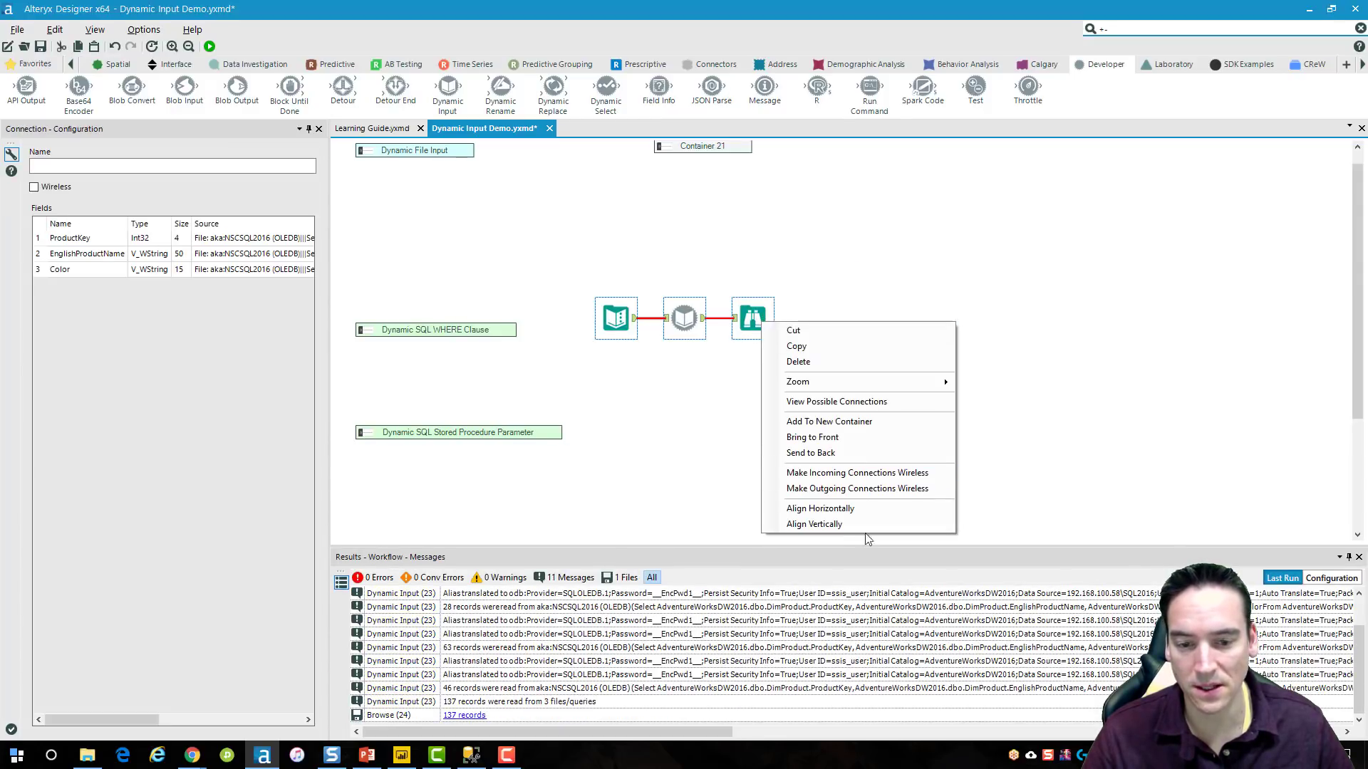
{"action": "left_click", "coordinate": [864, 420]}
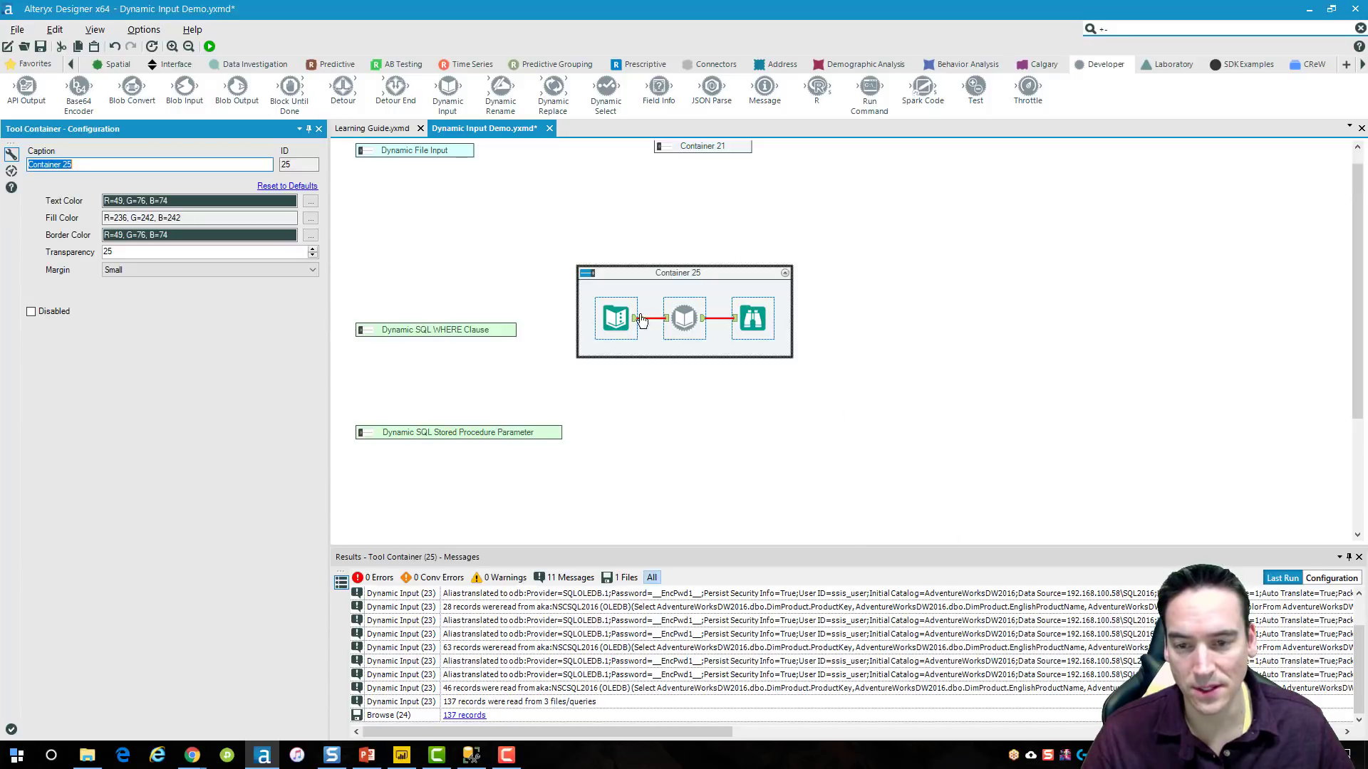
{"action": "left_click", "coordinate": [587, 273]}
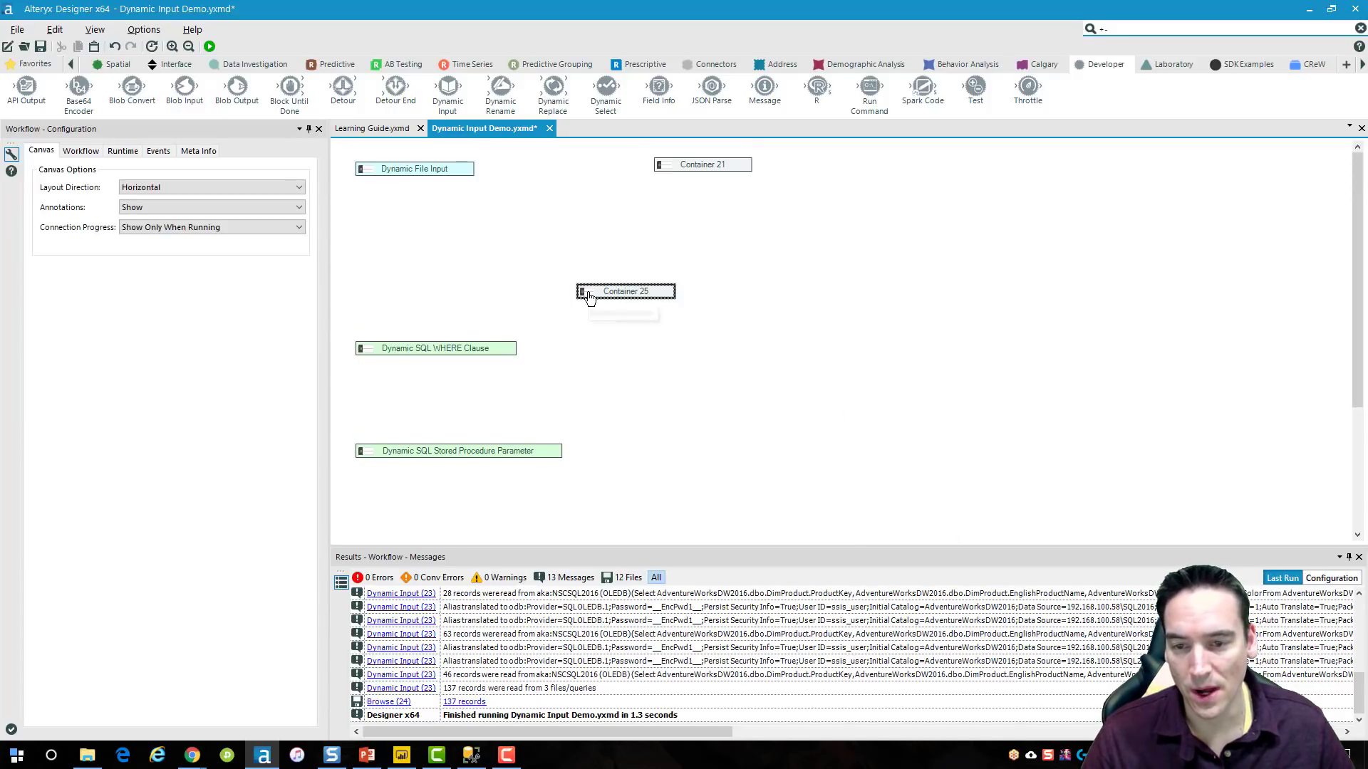
{"action": "left_click", "coordinate": [583, 291]}
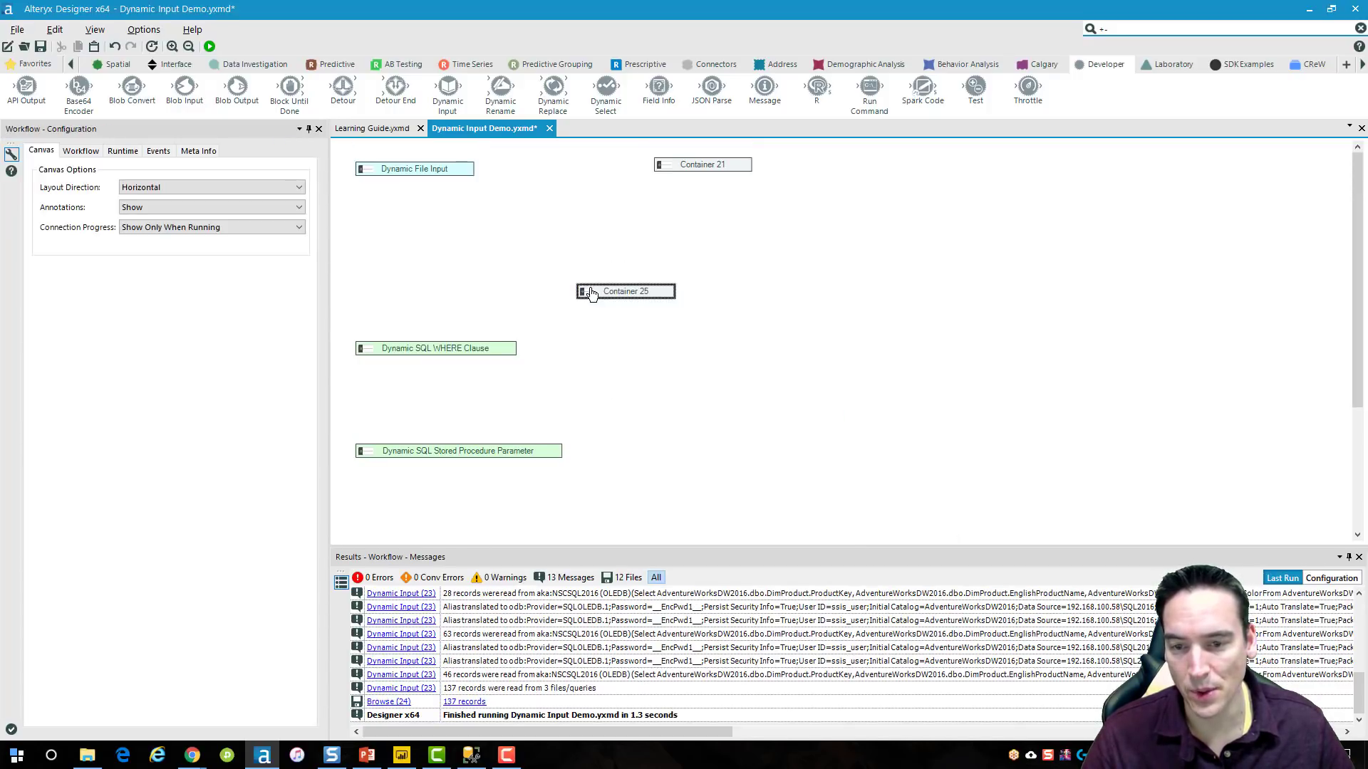
{"action": "left_click", "coordinate": [611, 453]}
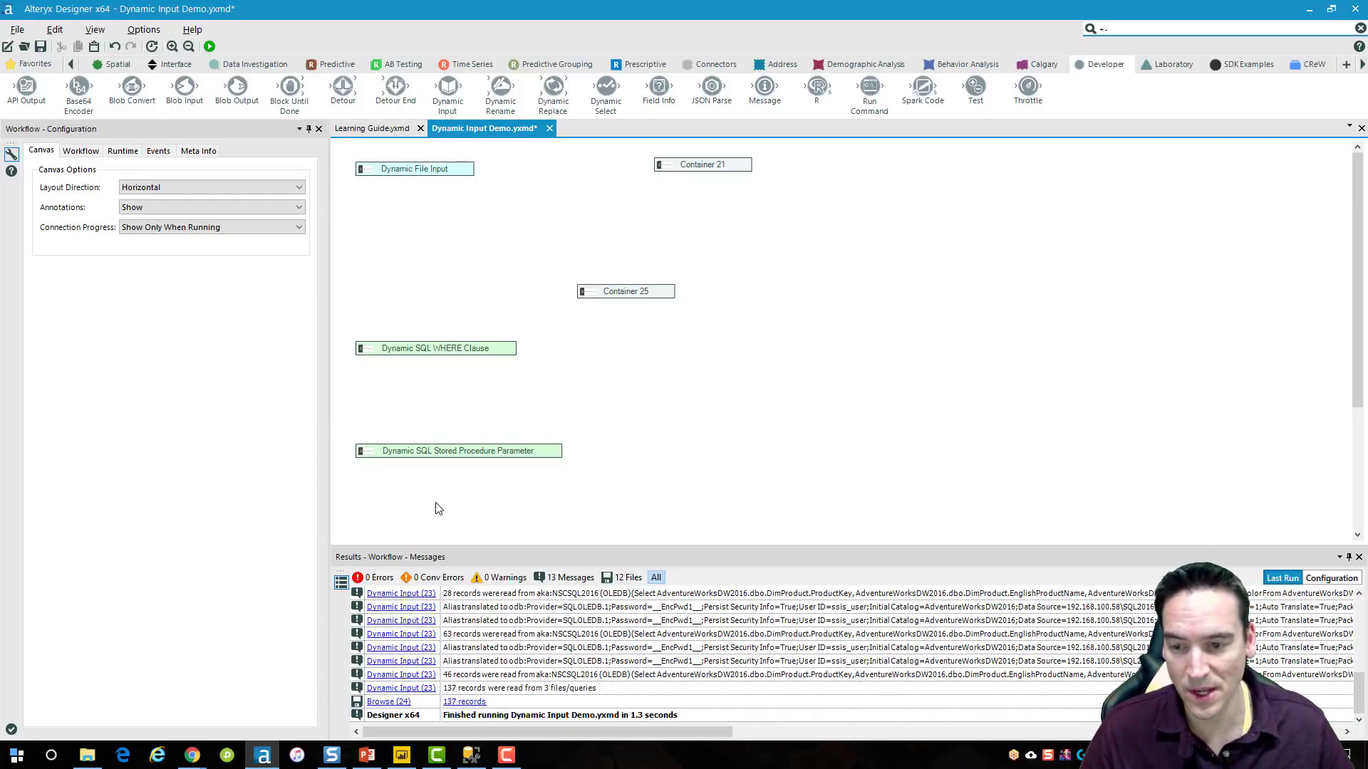
Examine the Text Input colours and the stored procedure update in the Dynamic SQL Stored Procedure Parameter container, enabling it only for this inspection.
{"action": "left_click", "coordinate": [363, 451]}
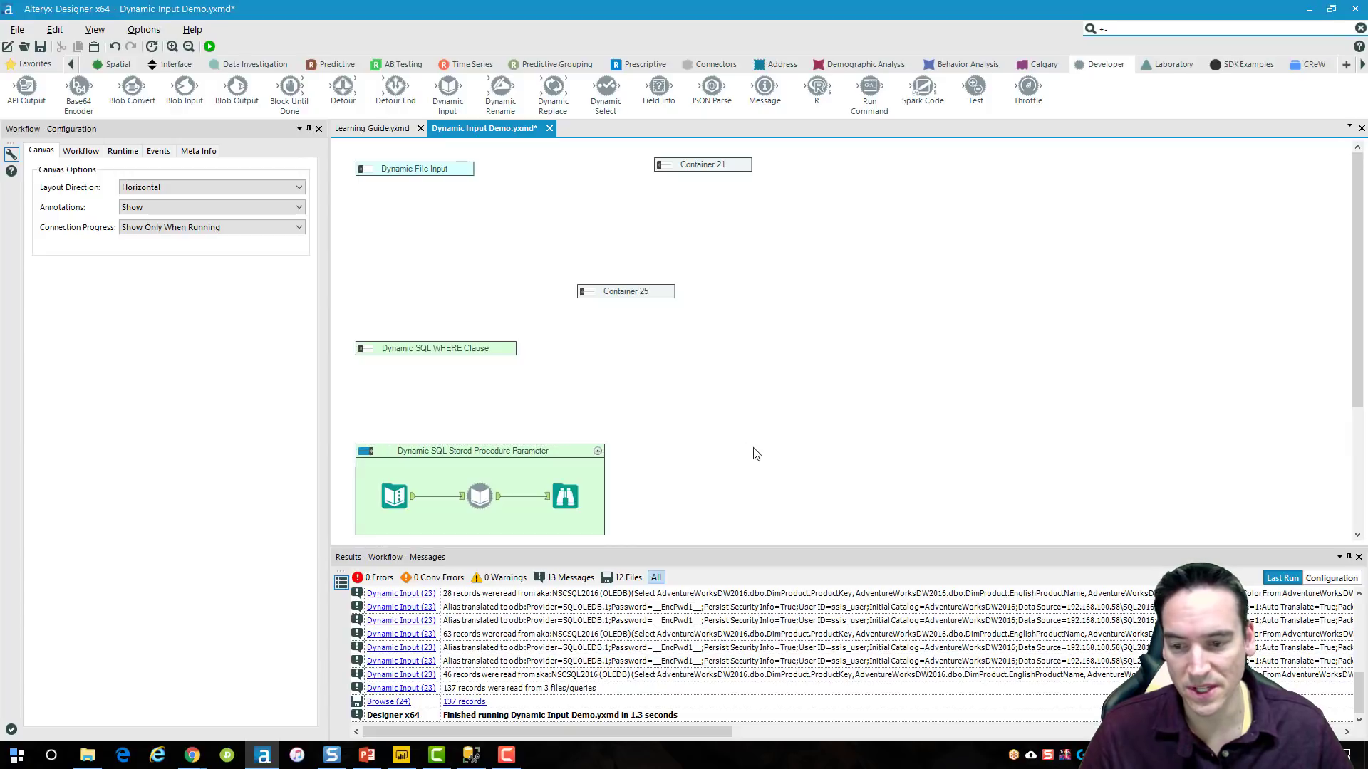
{"action": "scroll", "coordinate": [757, 454], "scroll_direction": "down", "scroll_amount": 1}
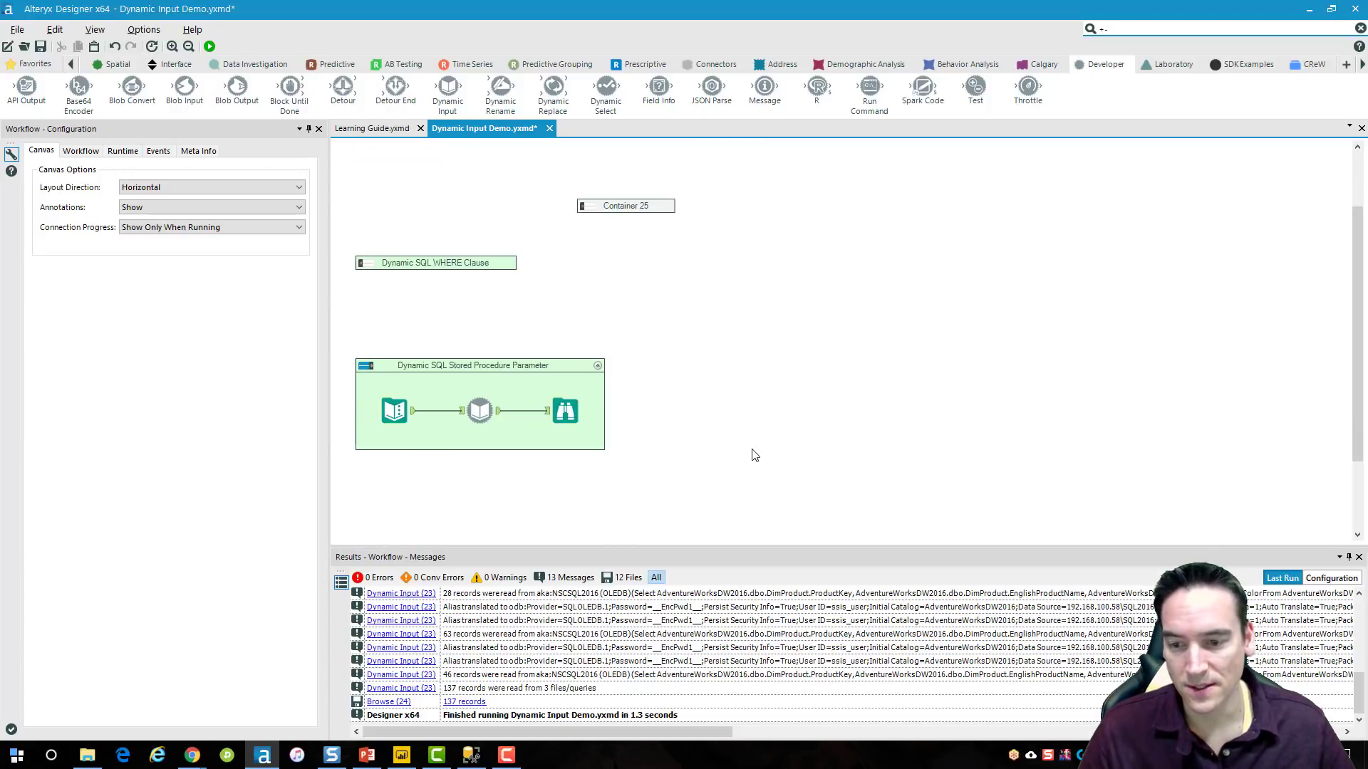
{"action": "left_click", "coordinate": [401, 411]}
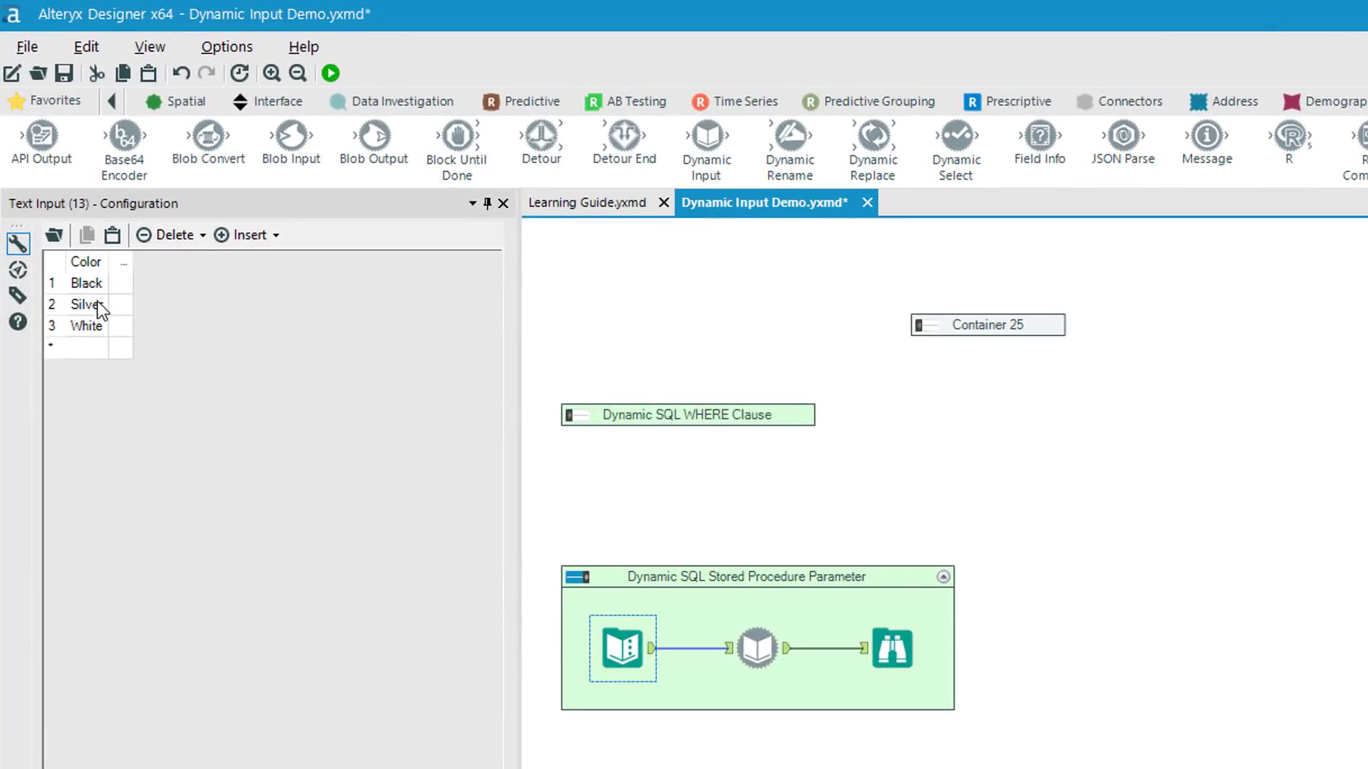
{"action": "left_click", "coordinate": [759, 650]}
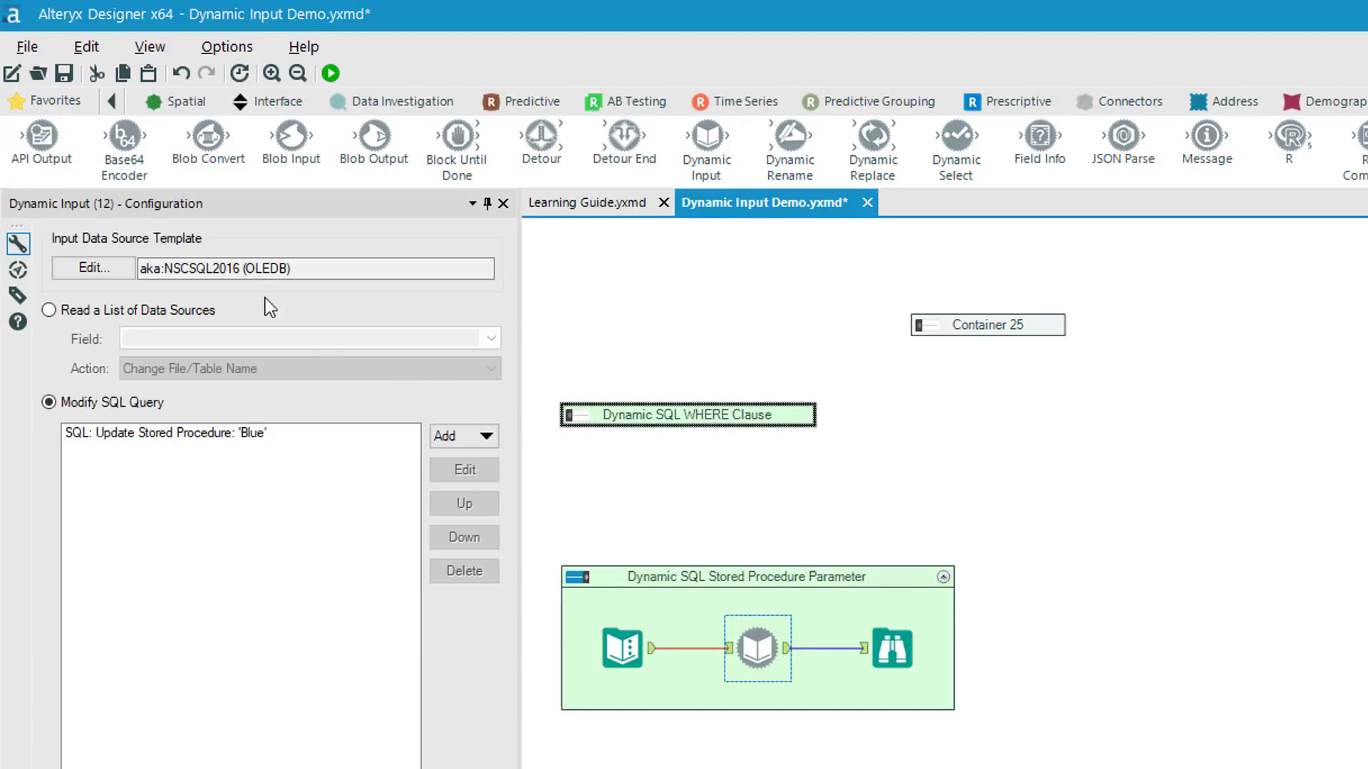
{"action": "left_click", "coordinate": [181, 436]}
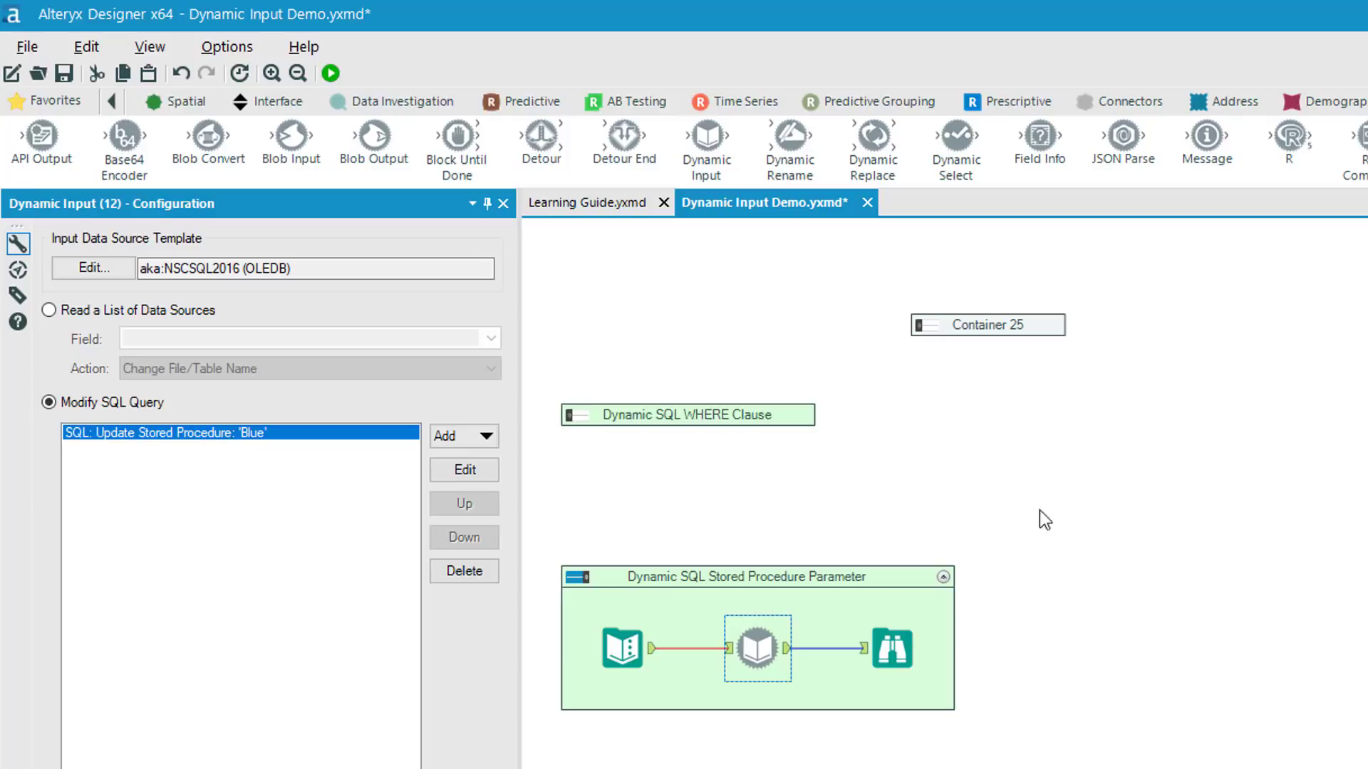
{"action": "left_click", "coordinate": [1107, 505]}
{"action": "left_click", "coordinate": [568, 583]}
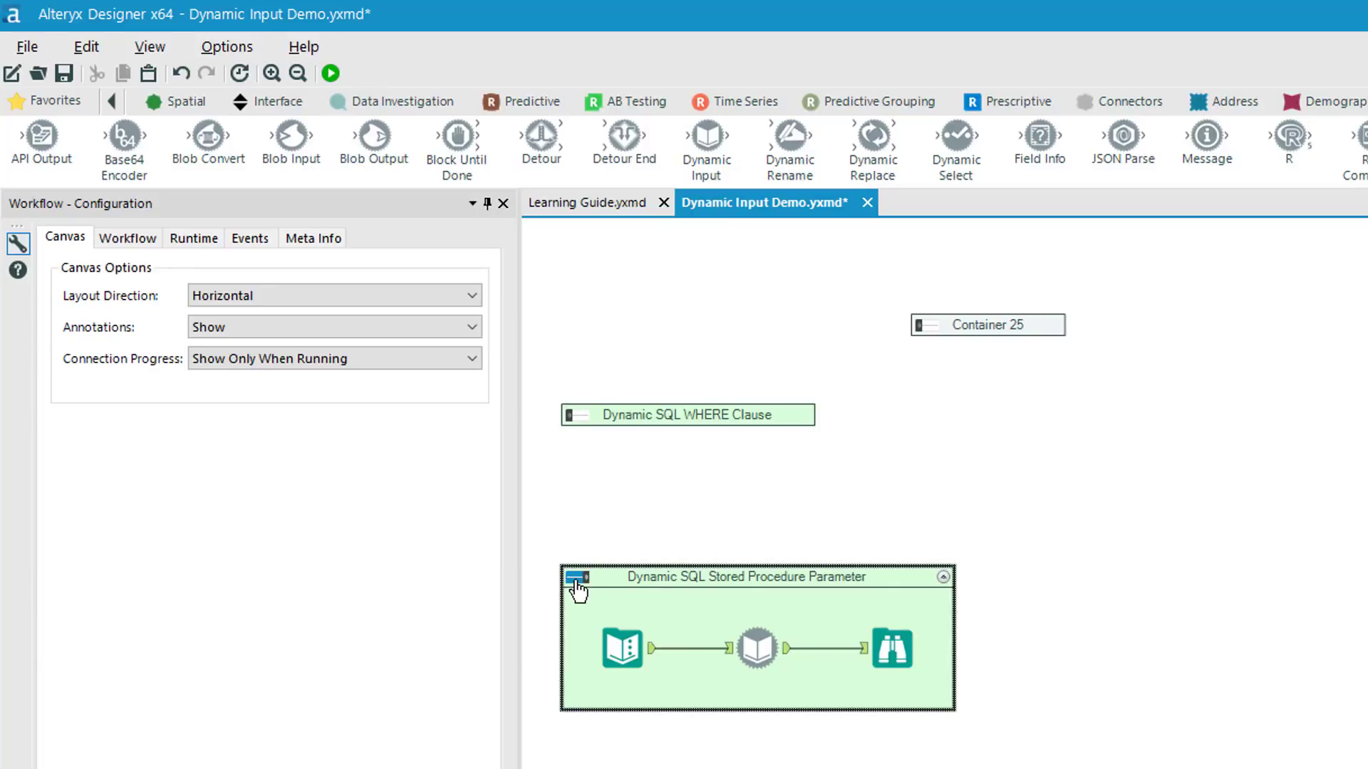
{"action": "left_click", "coordinate": [567, 583]}
{"action": "left_click", "coordinate": [570, 415]}
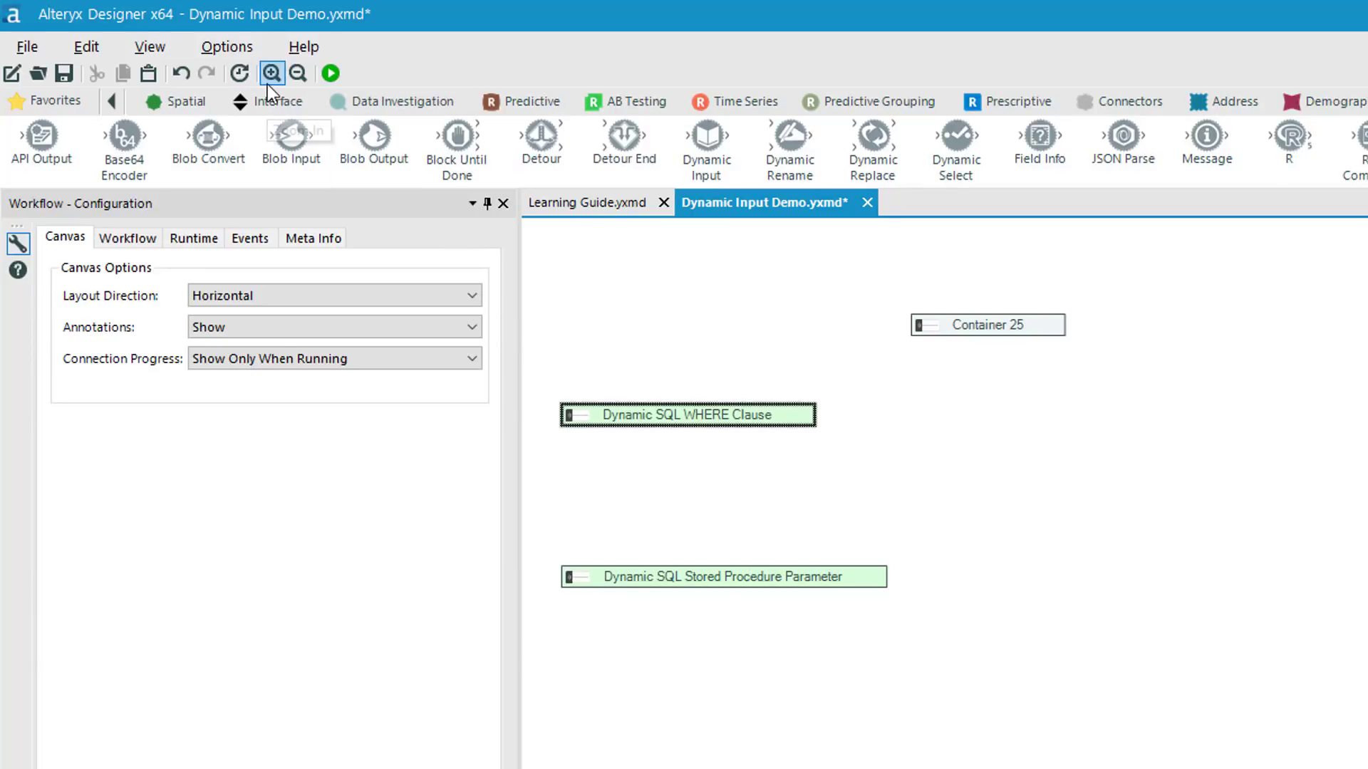
Place a new Text Input tool from the In/Out tools on the canvas beside the Dynamic SQL Stored Procedure Parameter container.
{"action": "left_click", "coordinate": [111, 101]}
{"action": "left_click", "coordinate": [111, 101]}
{"action": "left_click", "coordinate": [78, 70]}
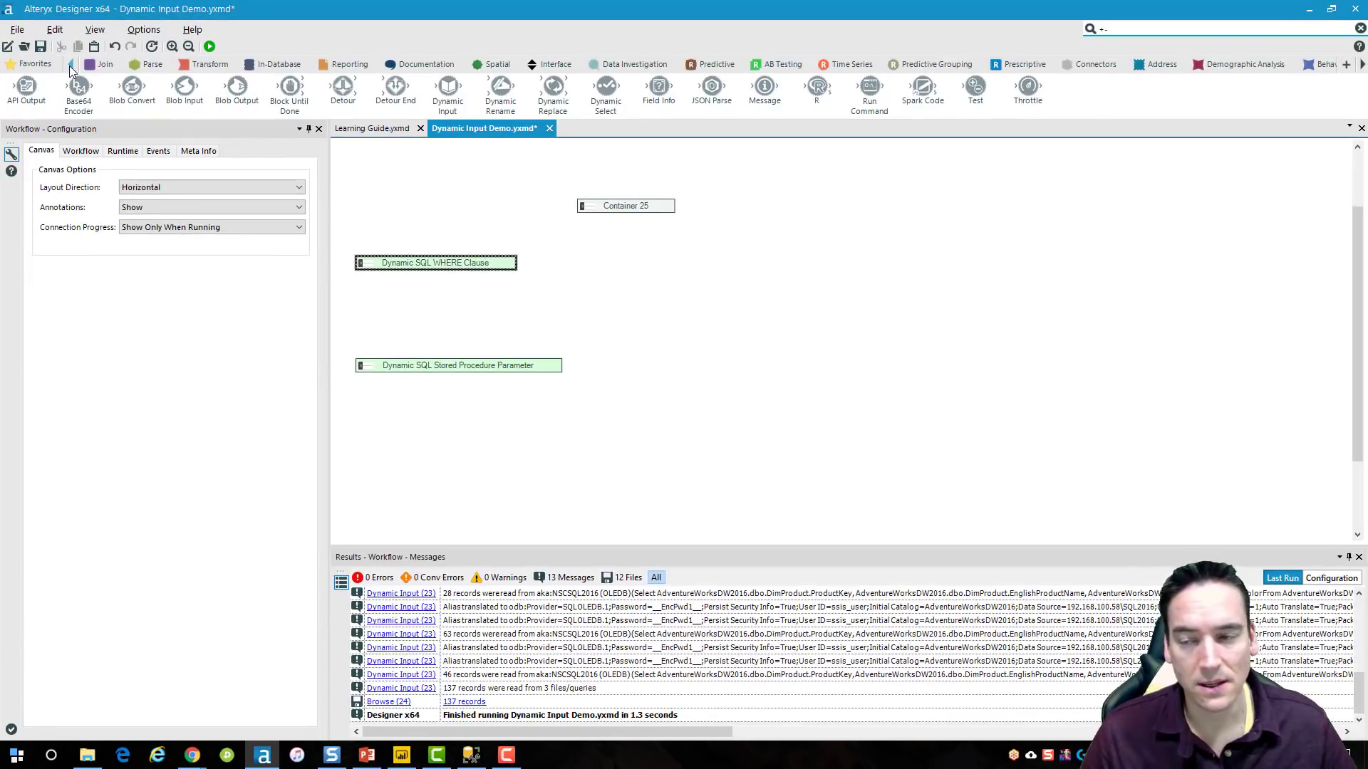
{"action": "left_click", "coordinate": [120, 70]}
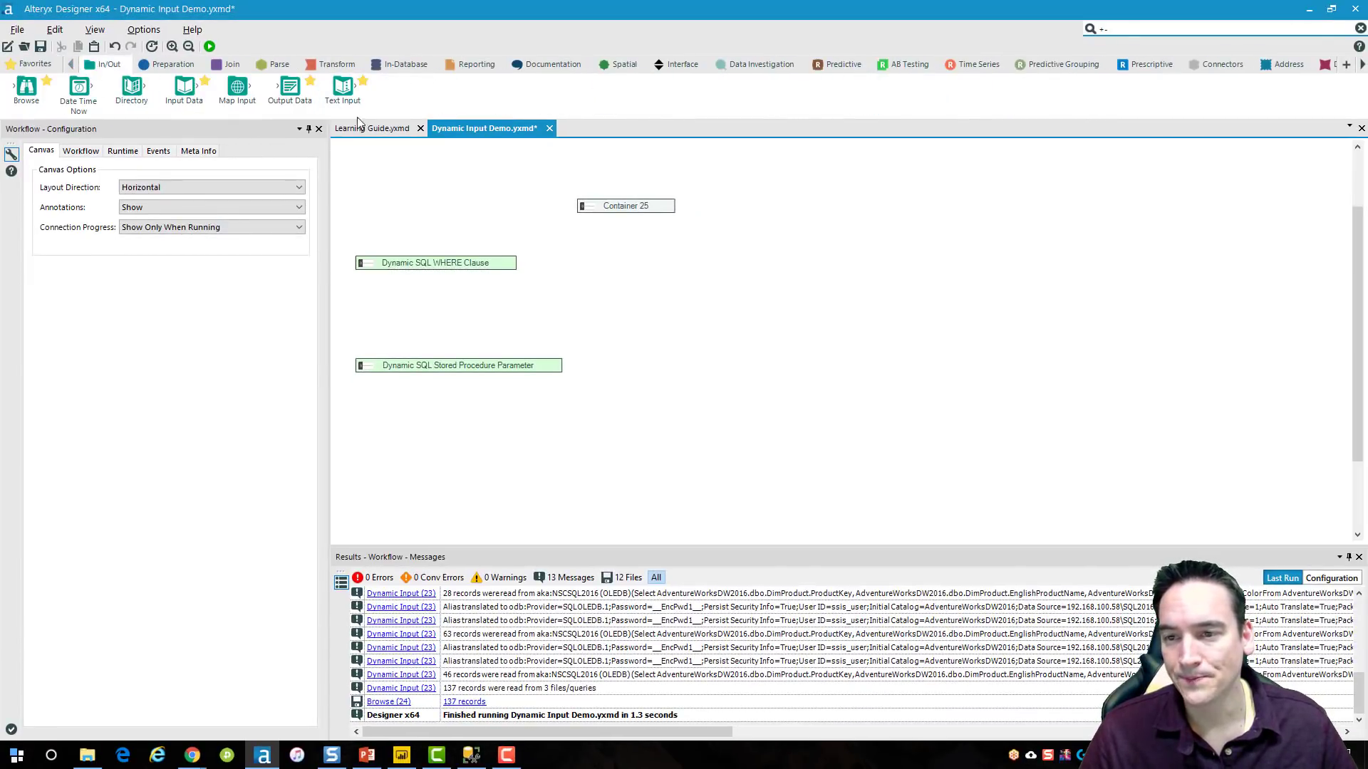
{"action": "left_click_drag", "start_coordinate": [342, 89], "coordinate": [650, 354]}
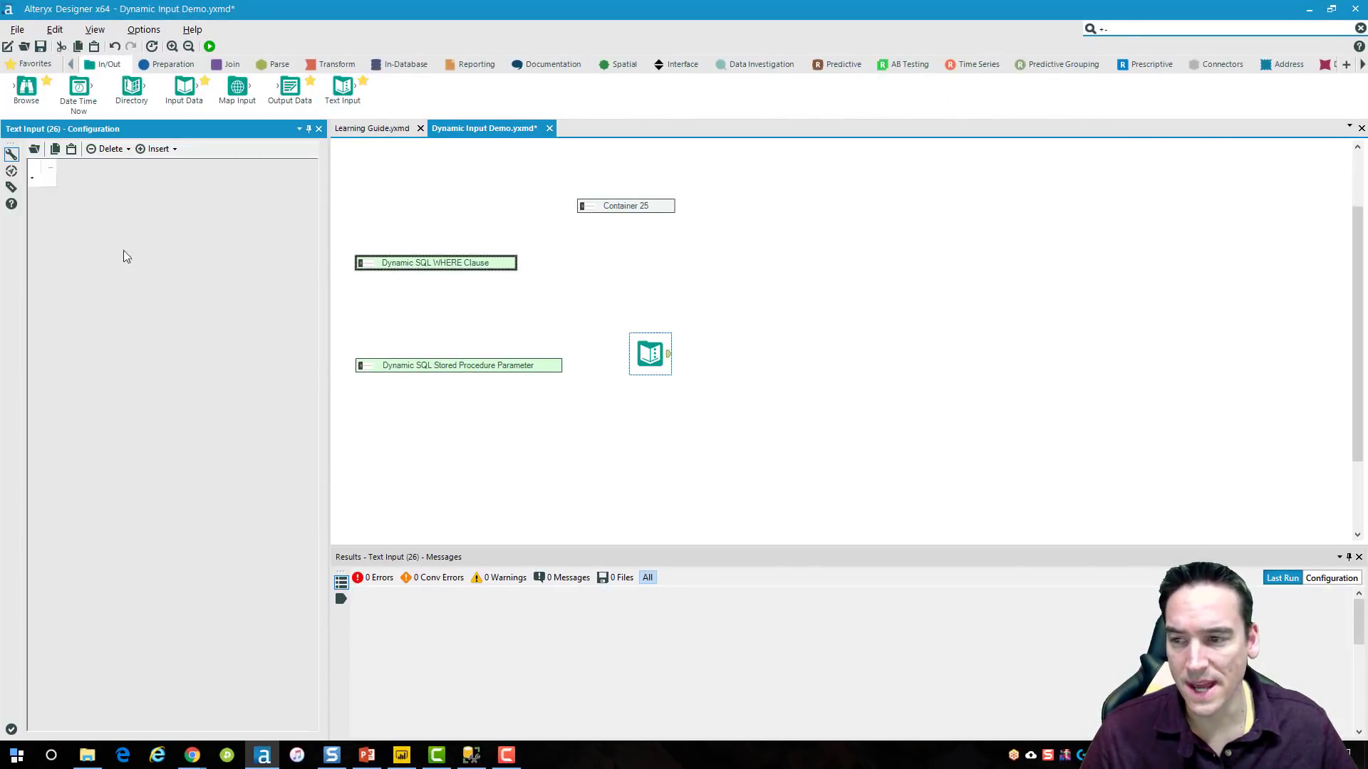
Fill the new Text Input with a Color column containing the values Black, Silver and White.
{"action": "left_click", "coordinate": [52, 166]}
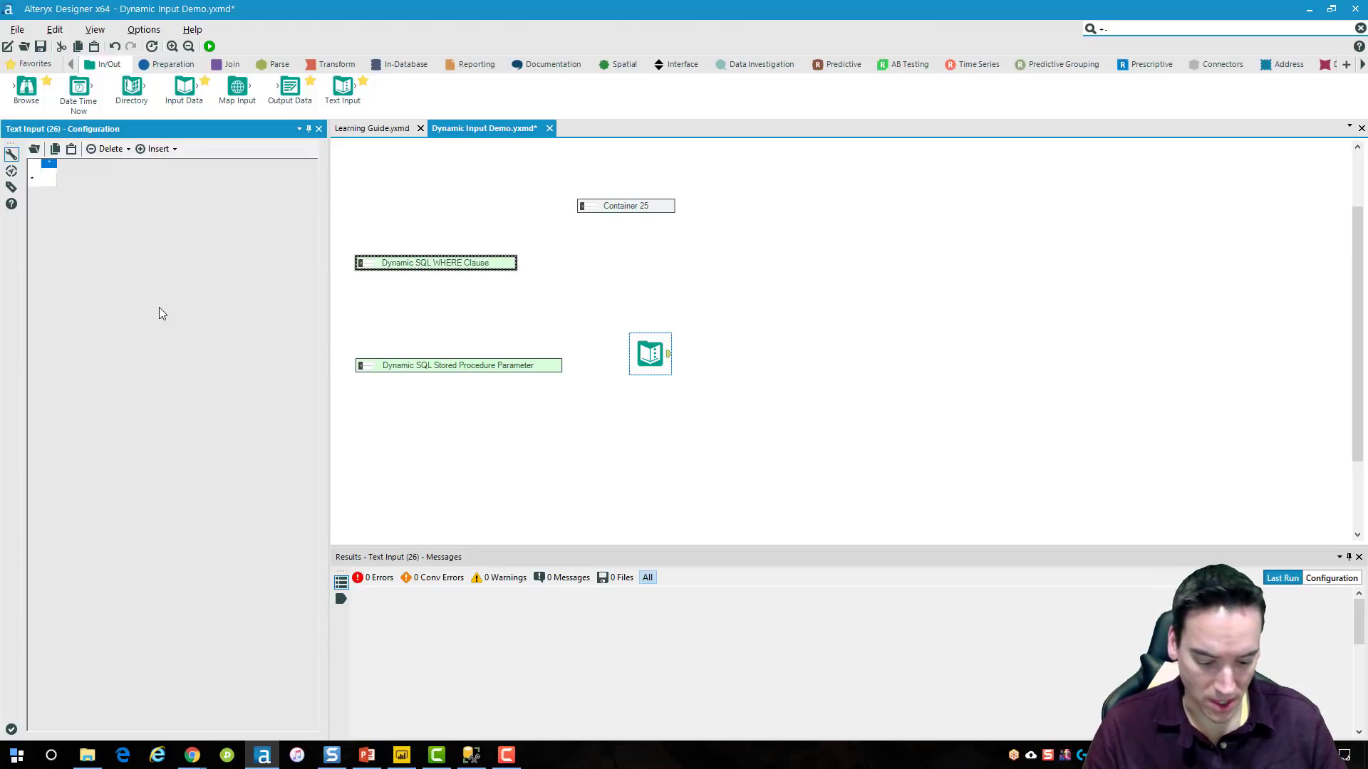
{"action": "type", "text": "Color"}
{"action": "key", "text": "Return"}
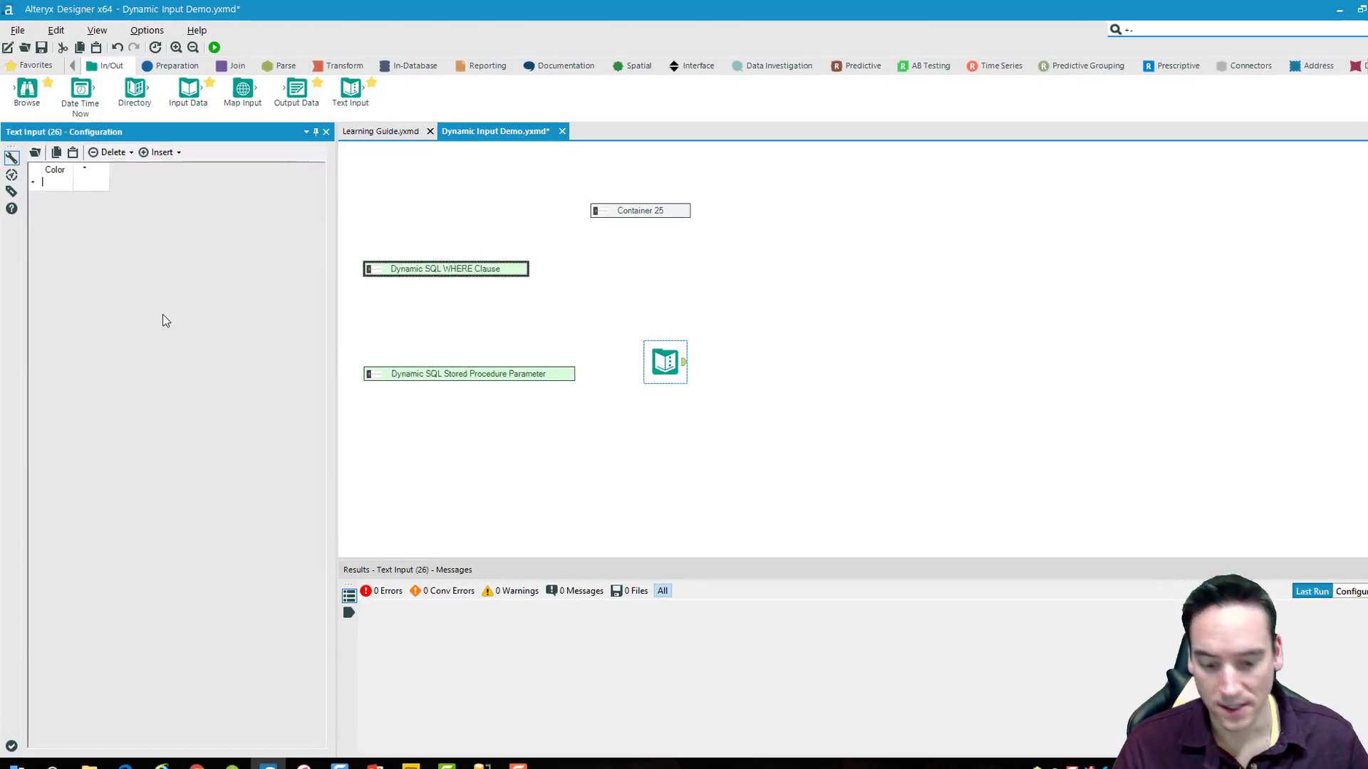
{"action": "type", "text": "Black"}
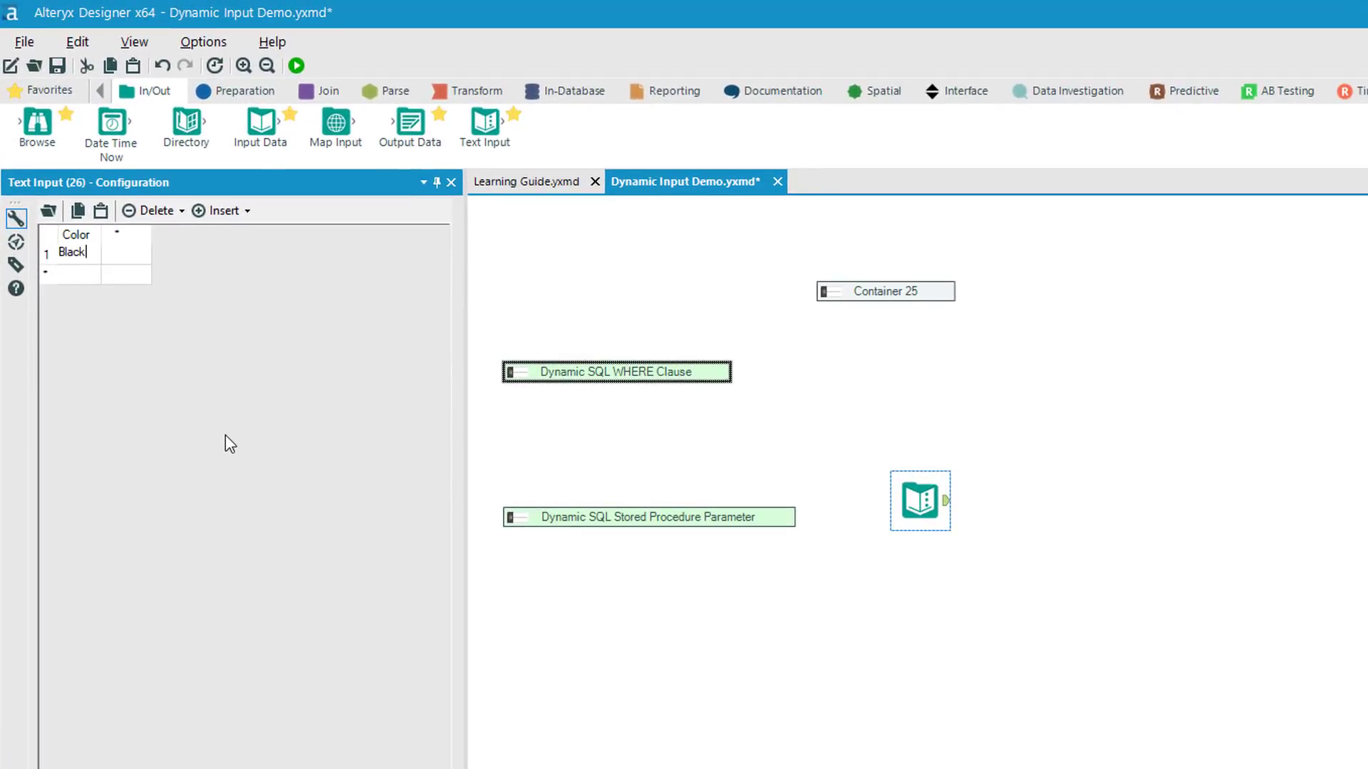
{"action": "key", "text": "Return"}
{"action": "type", "text": "Silver"}
{"action": "key", "text": "Return"}
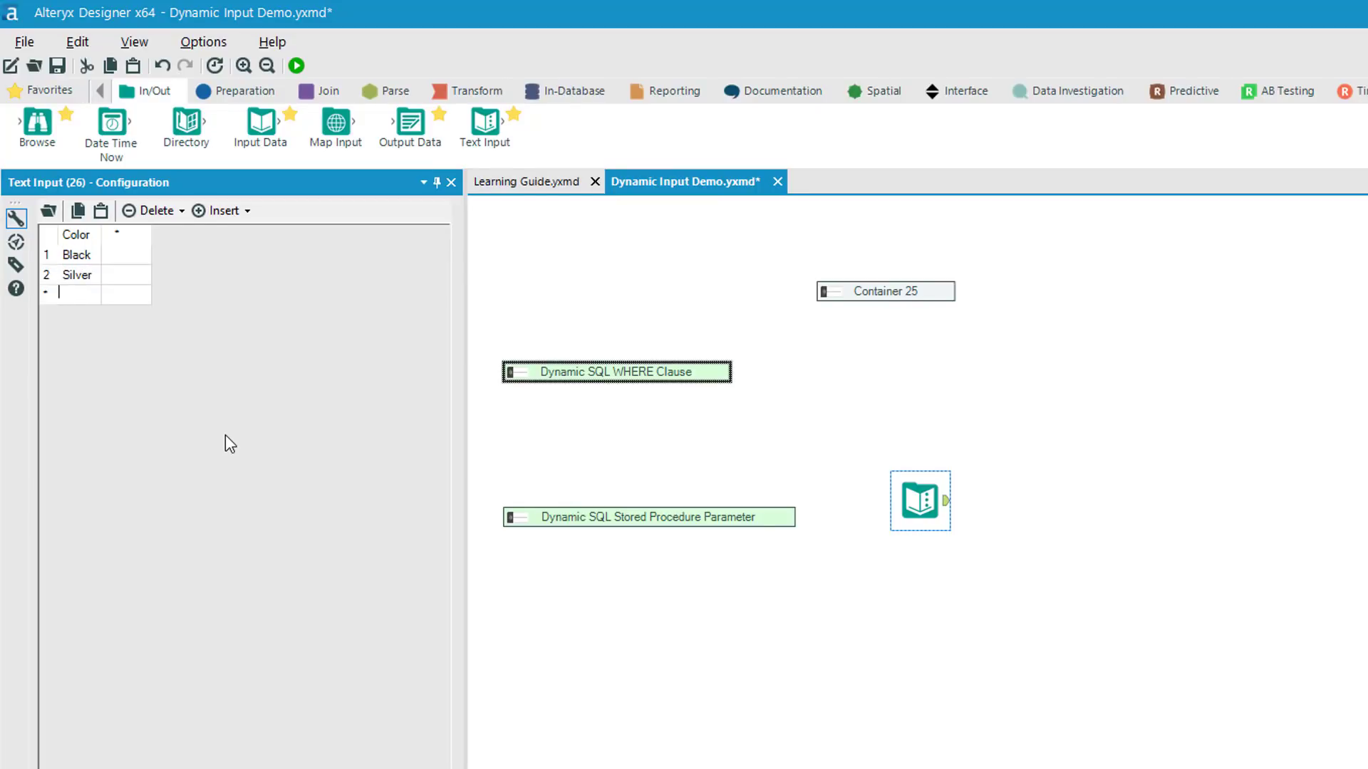
{"action": "type", "text": "White"}
{"action": "left_click", "coordinate": [1291, 483]}
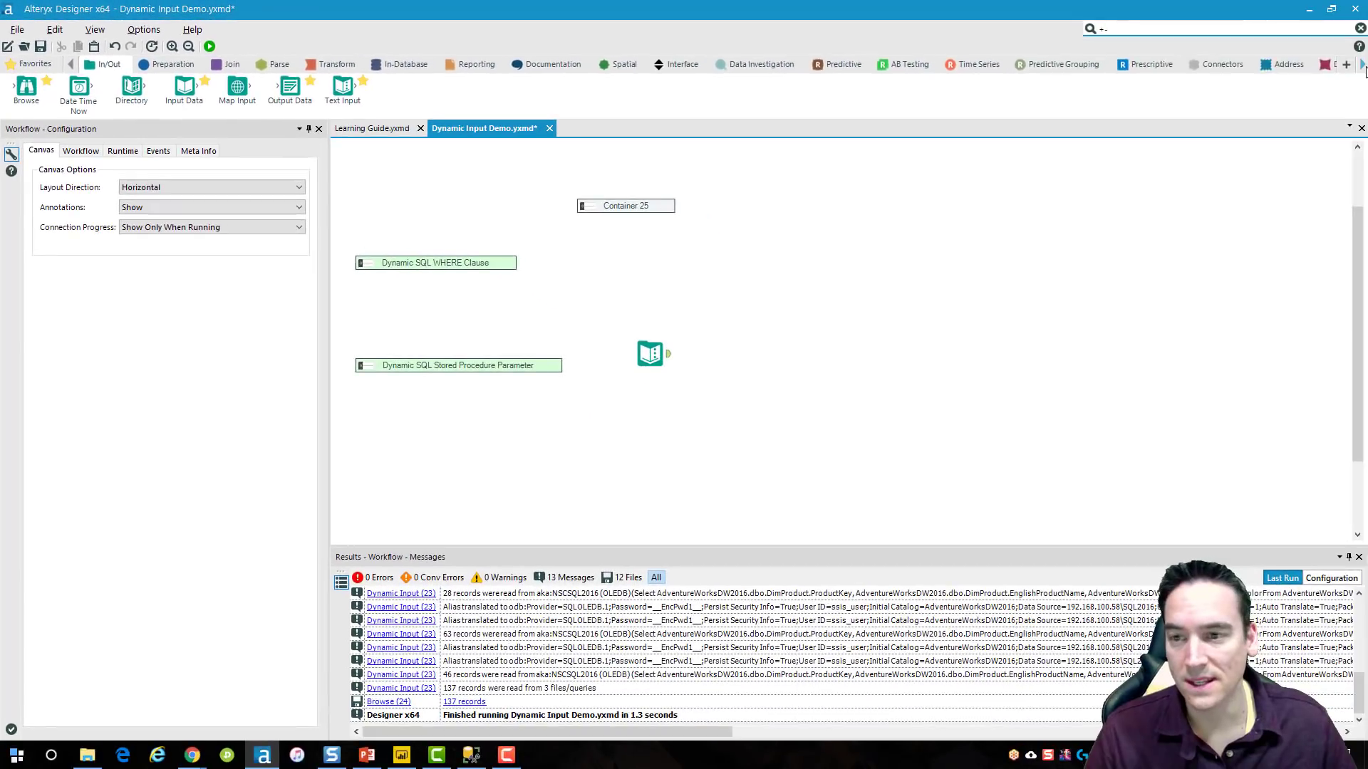
Add a Dynamic Input tool from the Developer tools, connected after the new Text Input.
{"action": "scroll", "coordinate": [1177, 68], "scroll_direction": "down", "scroll_amount": 5}
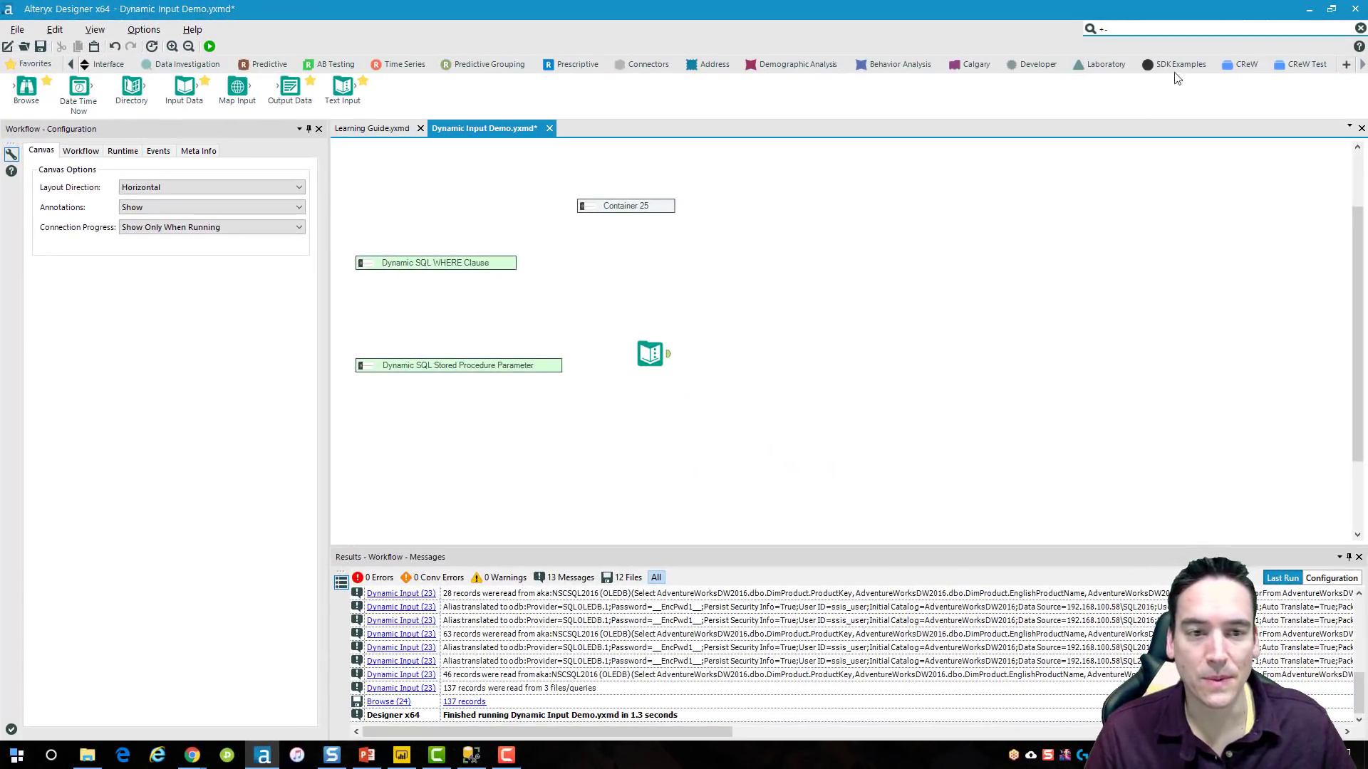
{"action": "left_click", "coordinate": [1032, 64]}
{"action": "left_click_drag", "start_coordinate": [448, 89], "coordinate": [735, 354]}
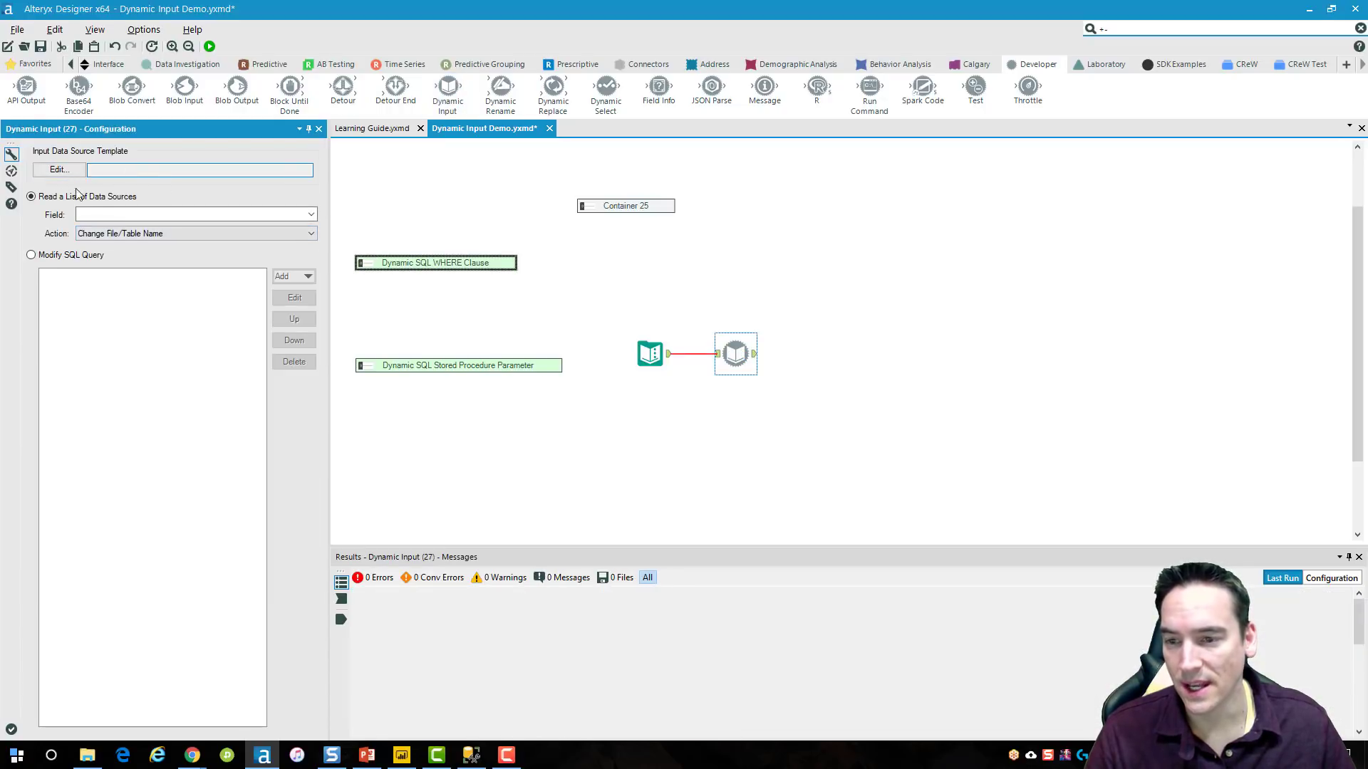
Examine the stored procedure query of the Dynamic Input in the Dynamic SQL Stored Procedure Parameter container, enabling the container only for this inspection.
{"action": "left_click", "coordinate": [362, 365]}
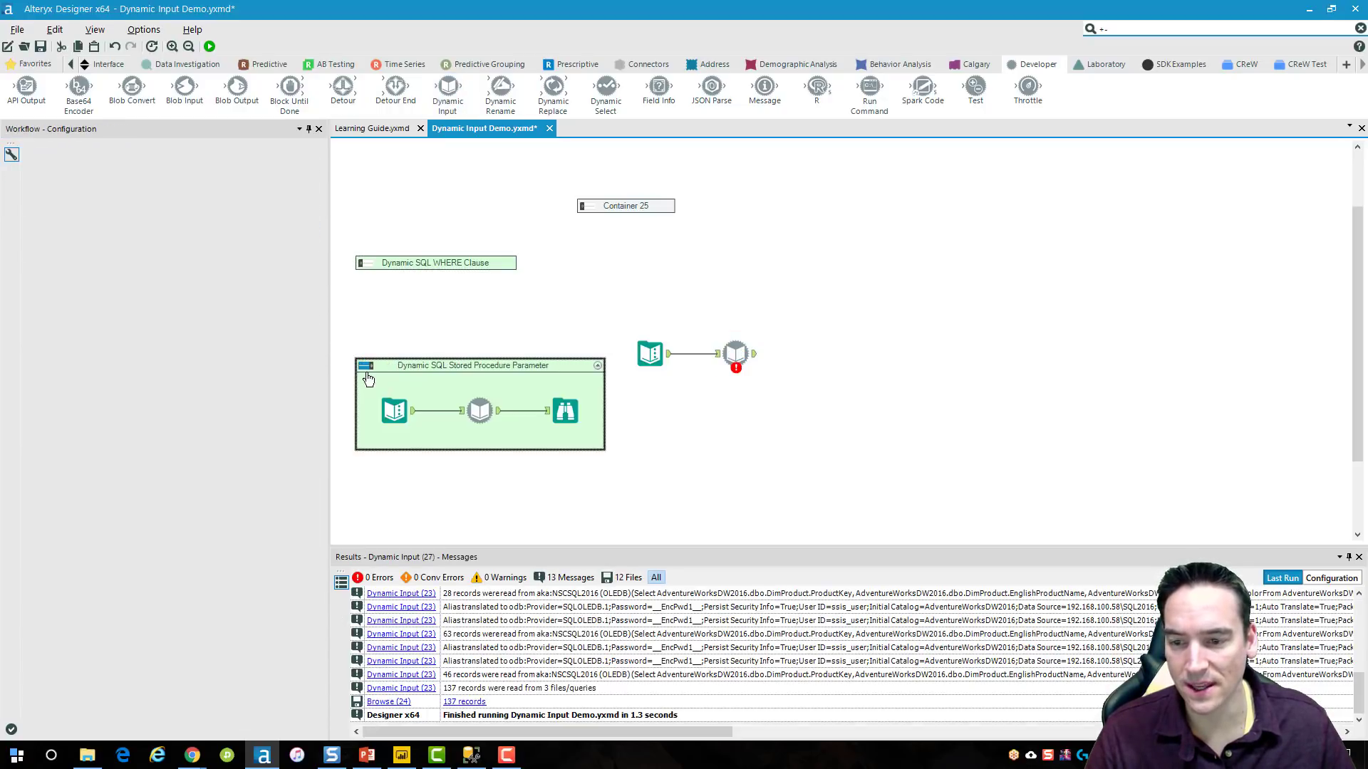
{"action": "left_click", "coordinate": [476, 412]}
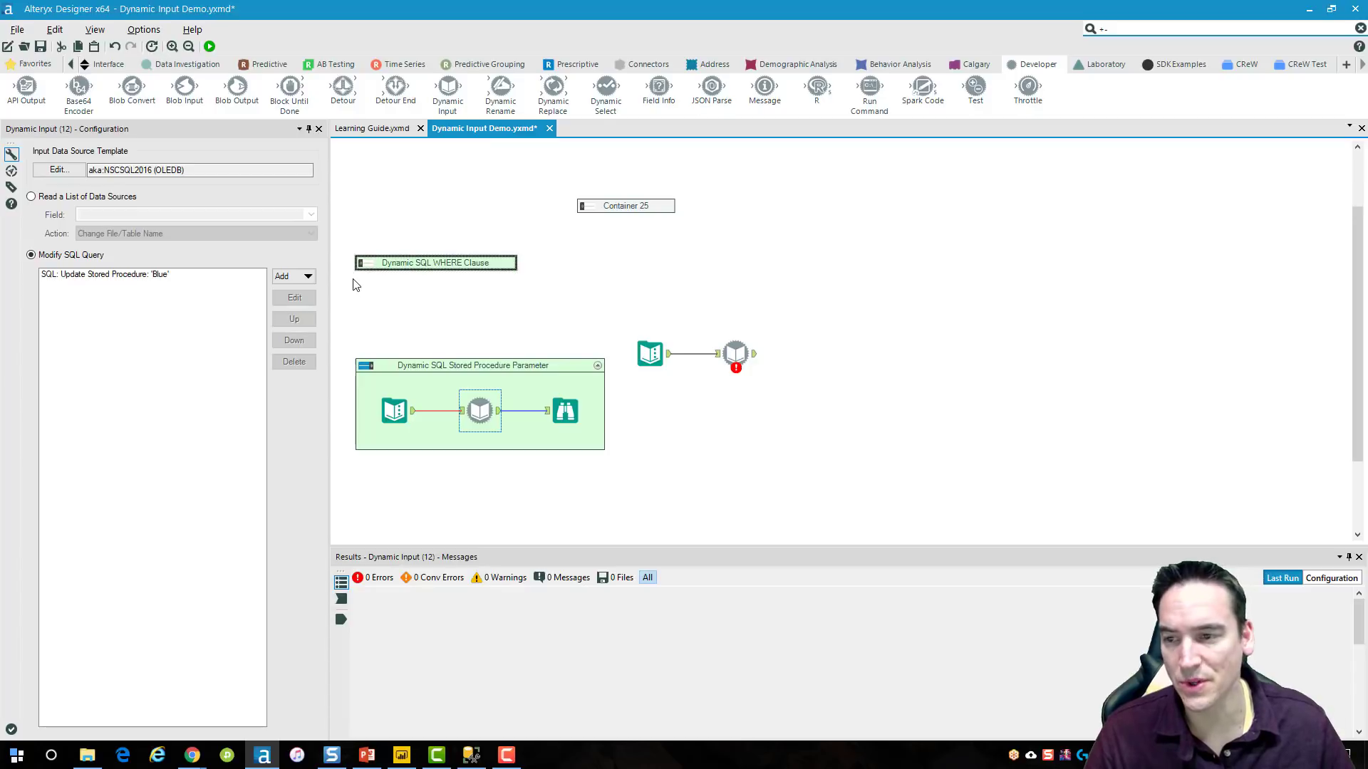
{"action": "left_click", "coordinate": [58, 170]}
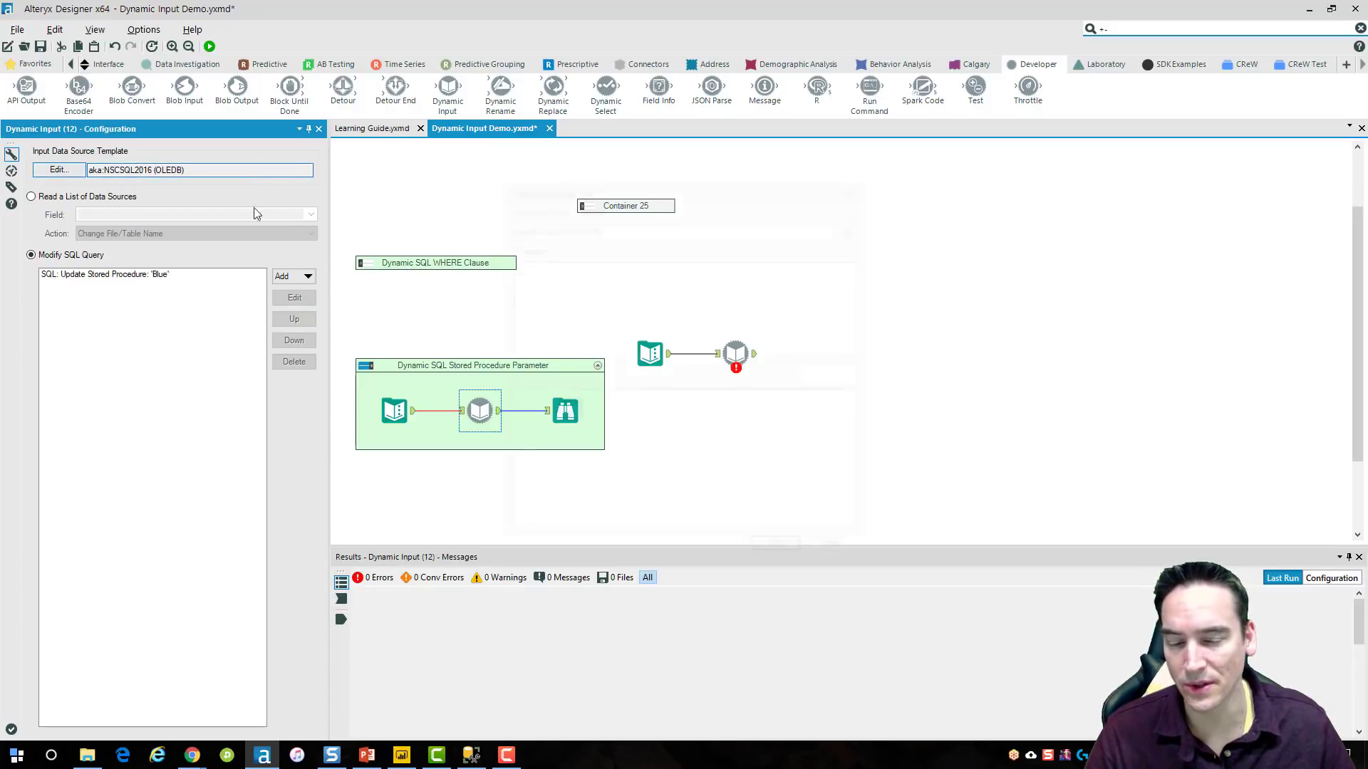
{"action": "left_click", "coordinate": [838, 314]}
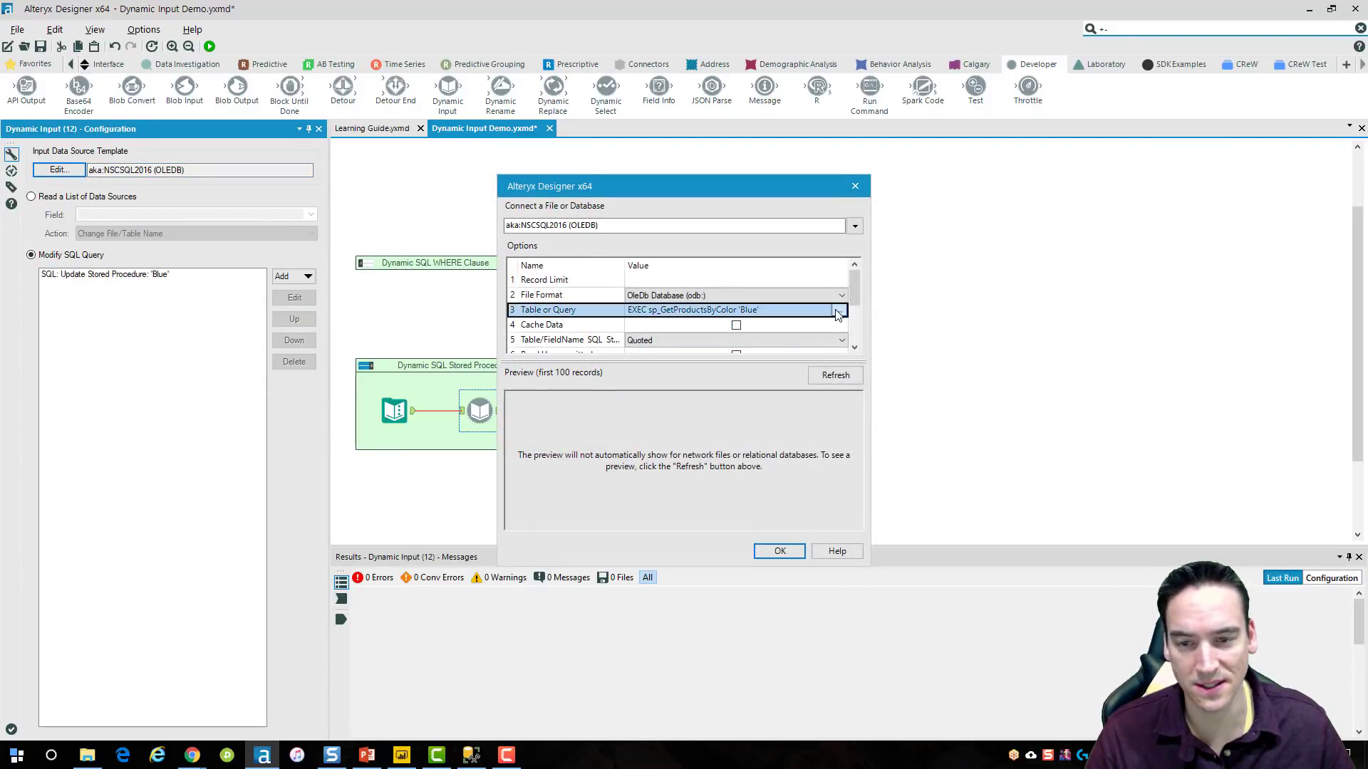
{"action": "left_click", "coordinate": [840, 314]}
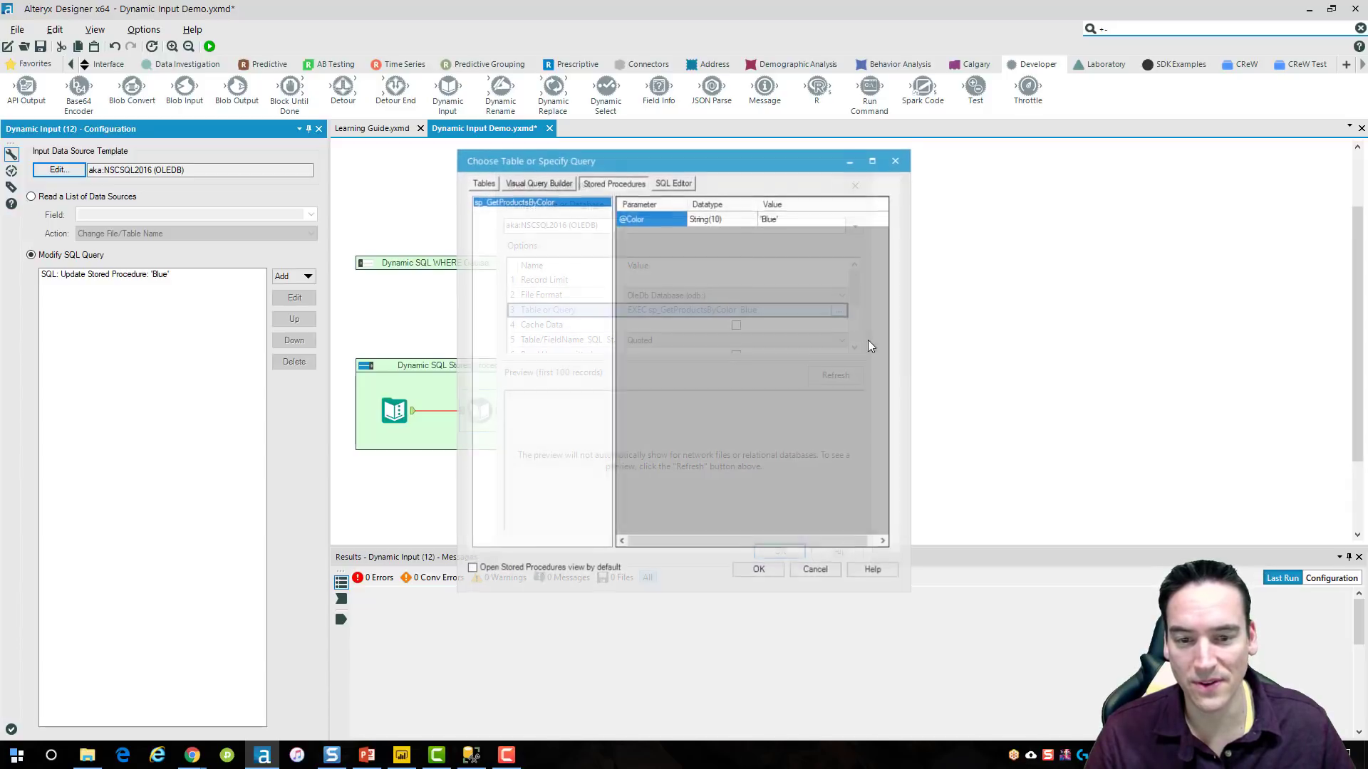
{"action": "left_click", "coordinate": [678, 183]}
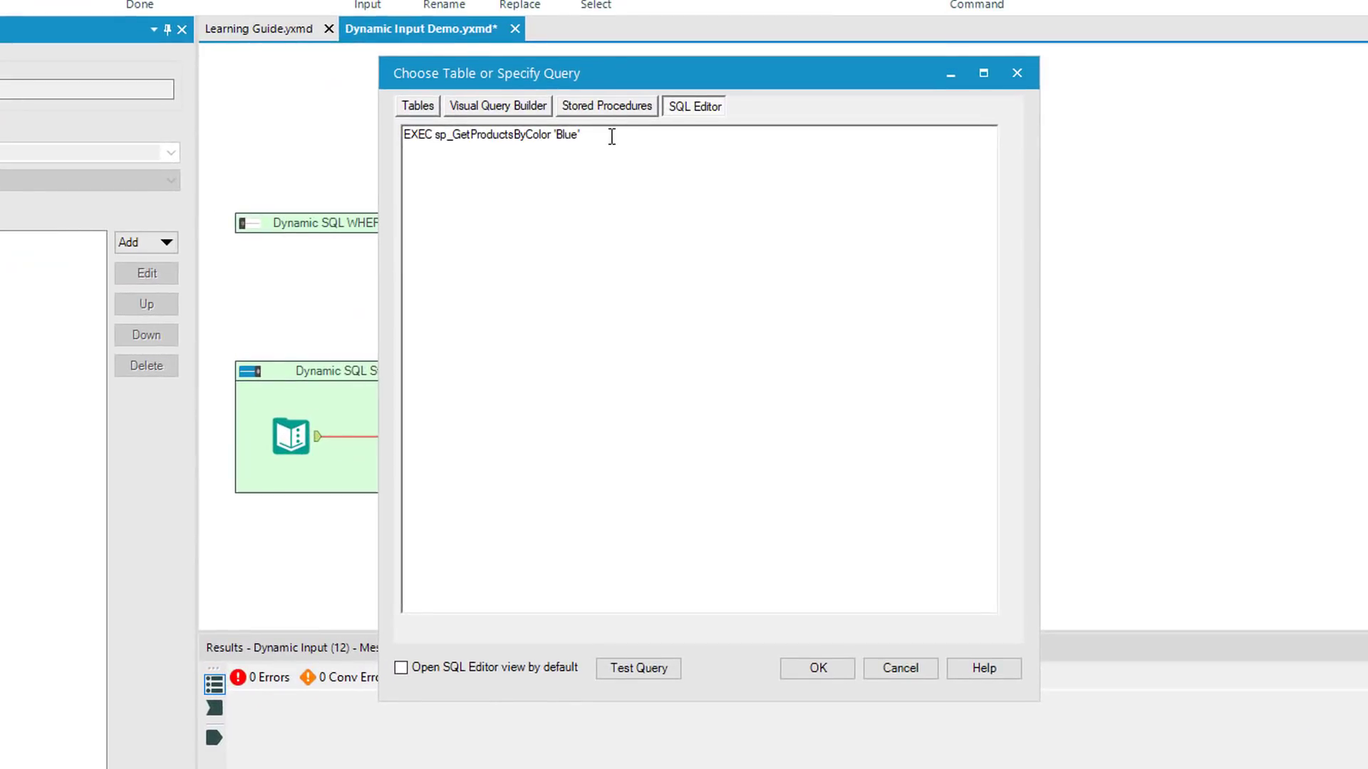
{"action": "left_click", "coordinate": [900, 666]}
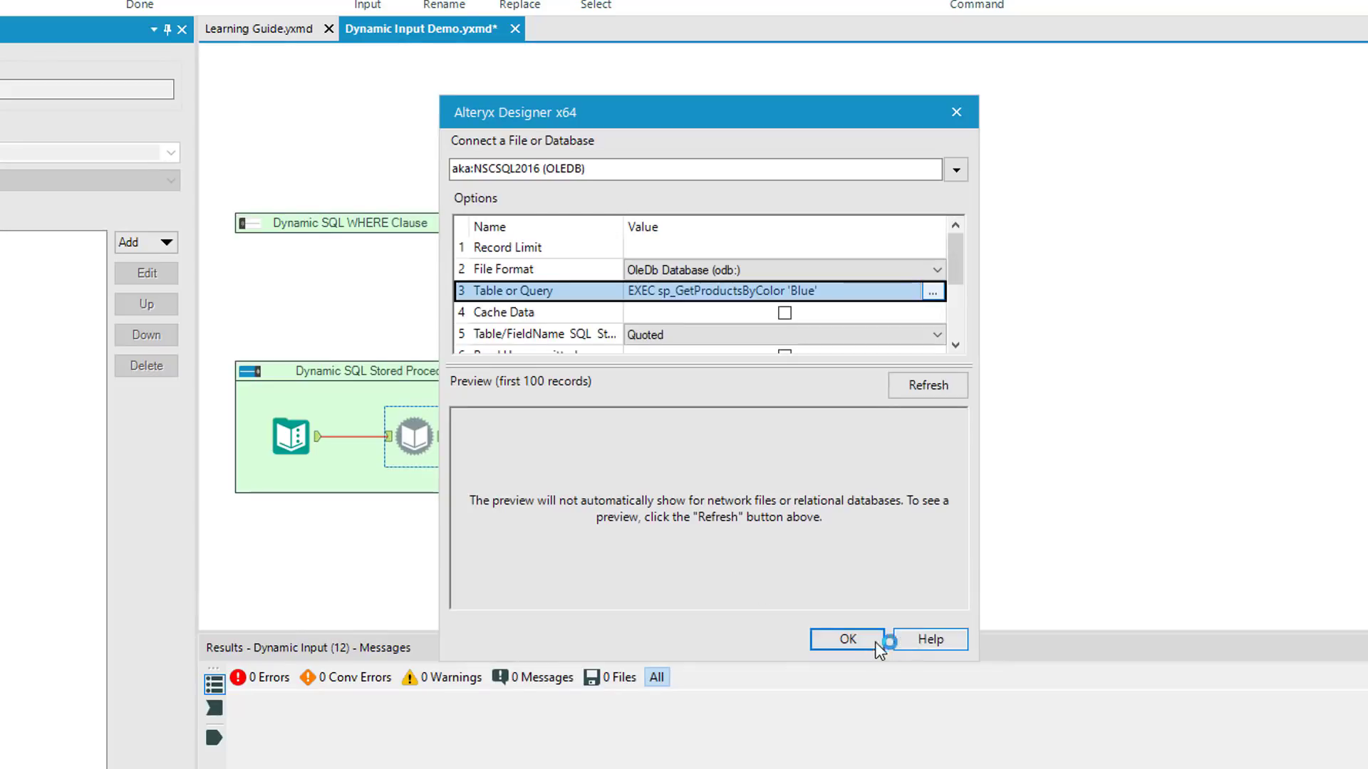
{"action": "left_click", "coordinate": [956, 112]}
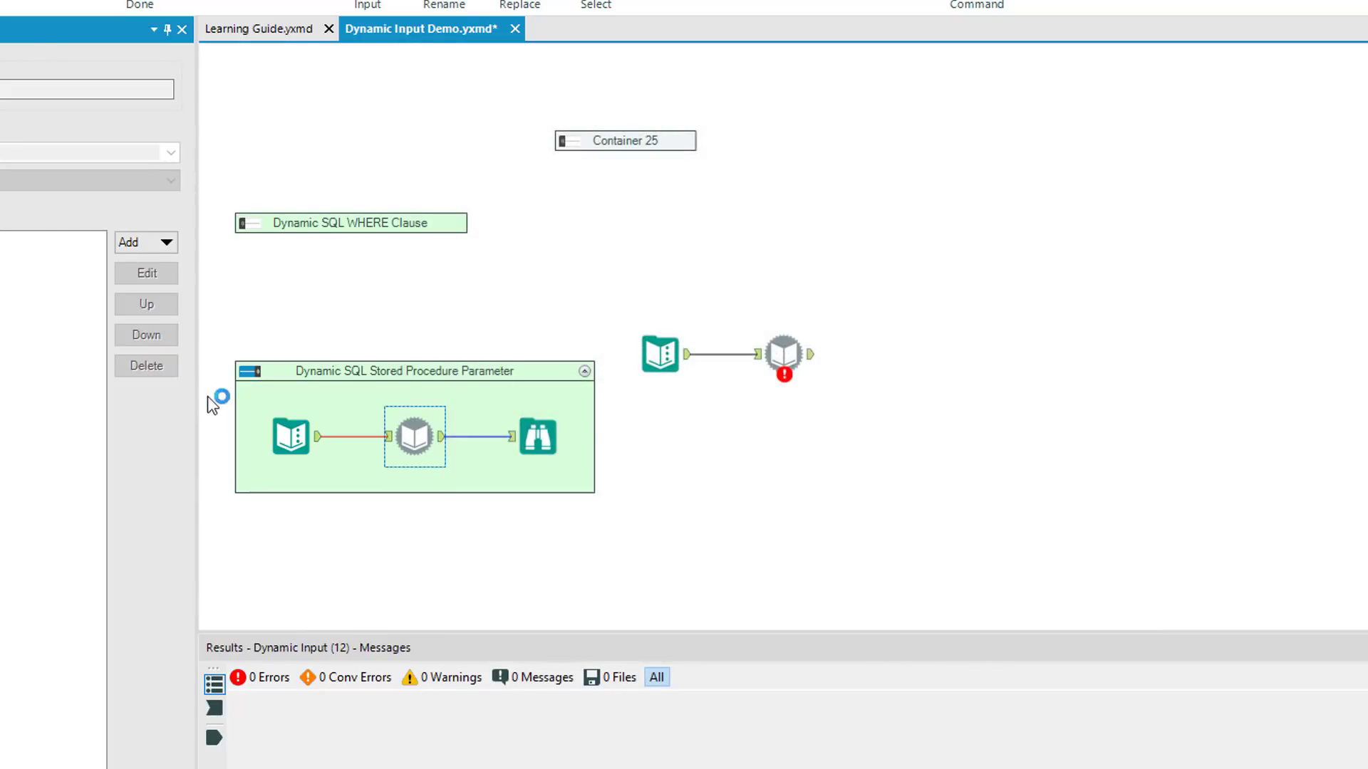
{"action": "left_click", "coordinate": [249, 372]}
Connect the new Dynamic Input's data source template to aka:NSCSQL2016 (OLEDB) and expand the AdventureWorksDW2016 database in the query builder.
{"action": "left_click", "coordinate": [784, 324]}
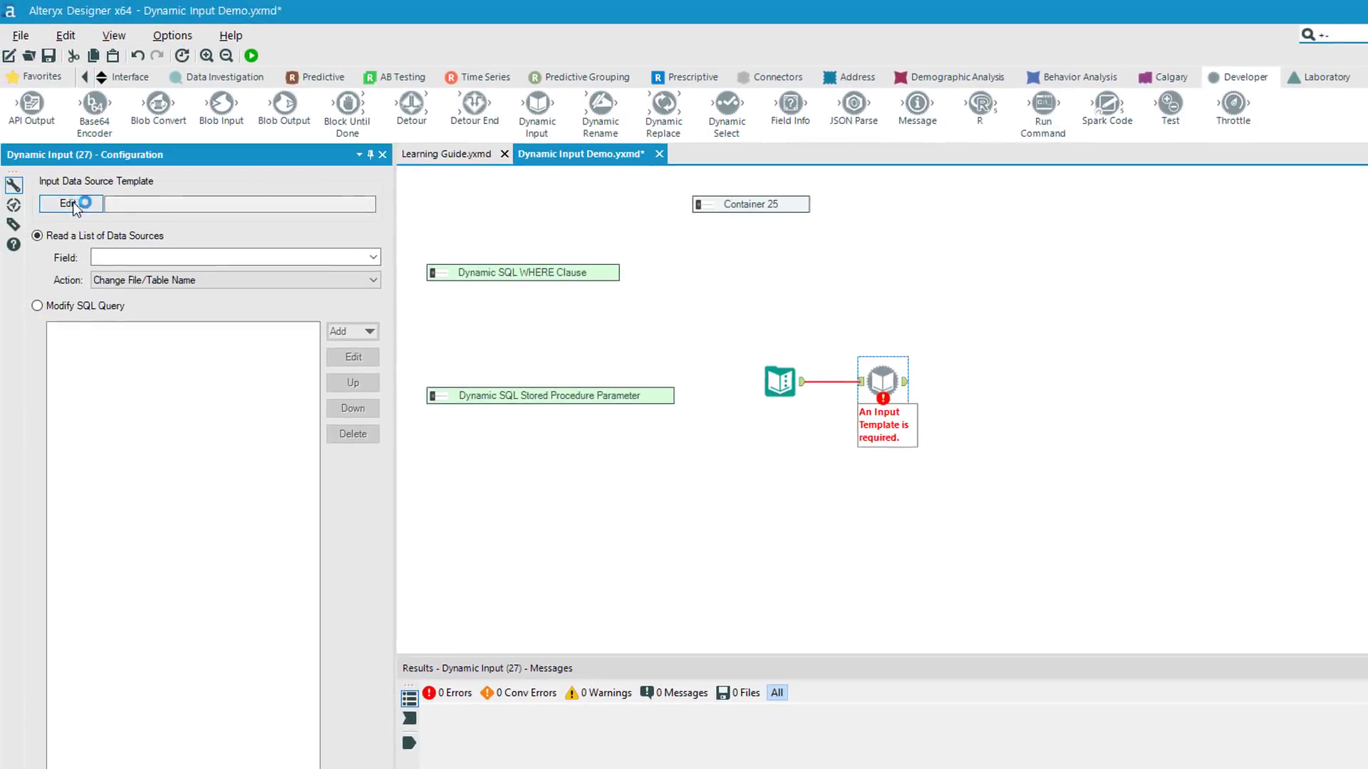
{"action": "left_click", "coordinate": [71, 203]}
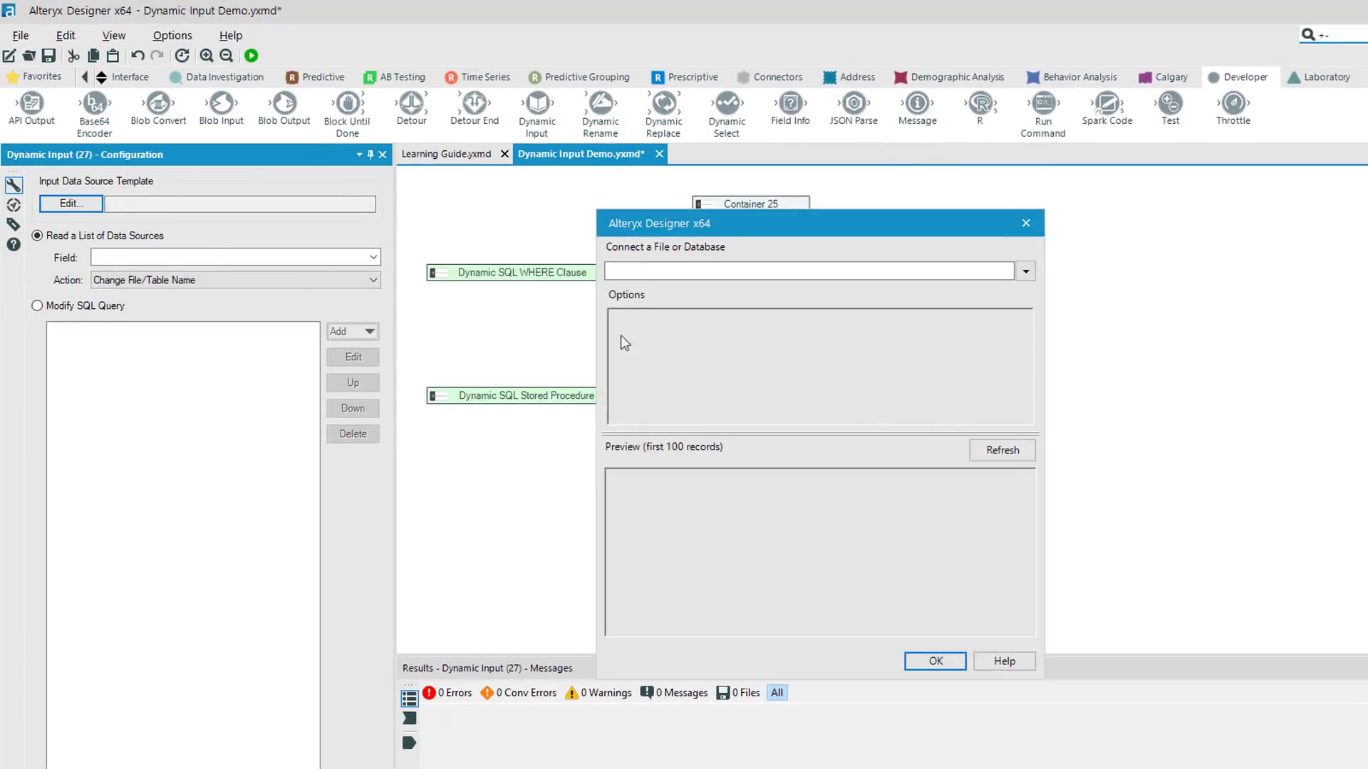
{"action": "left_click", "coordinate": [1026, 271]}
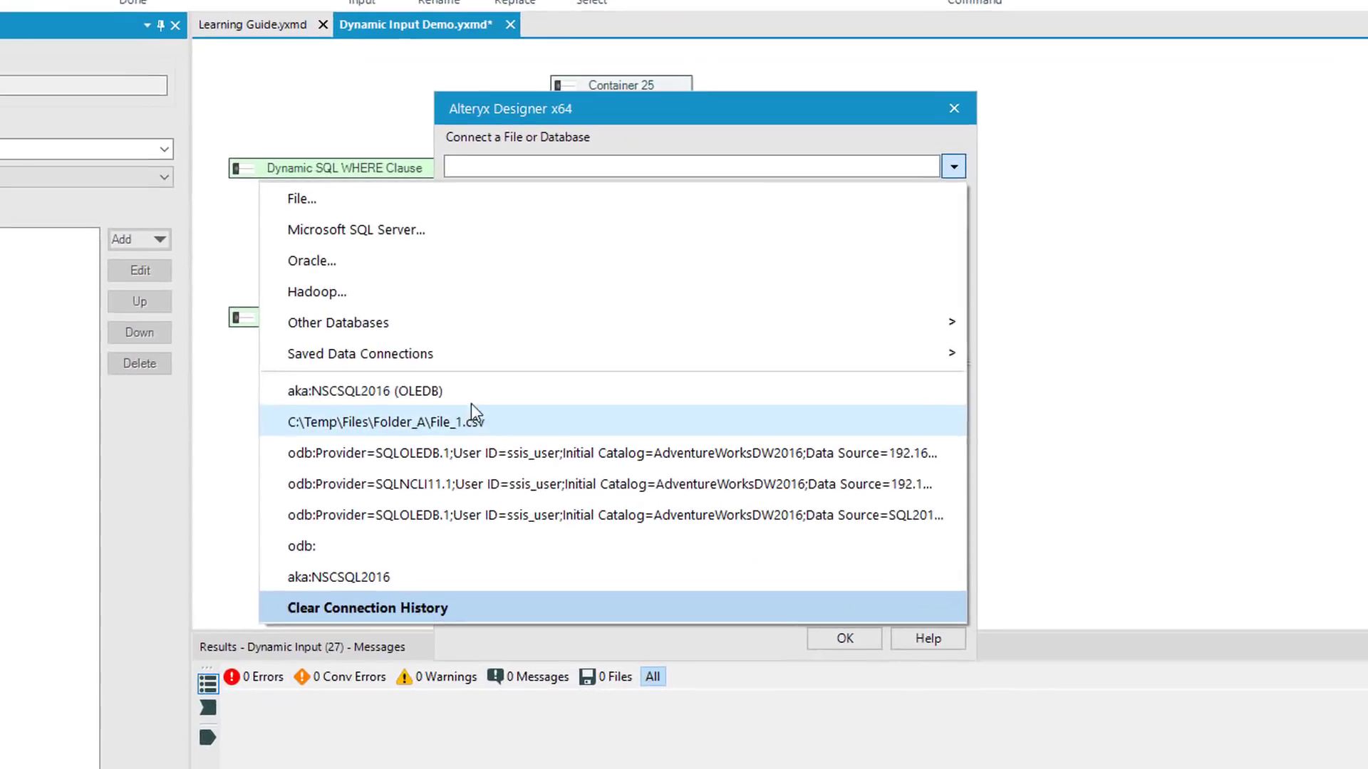
{"action": "left_click", "coordinate": [701, 458]}
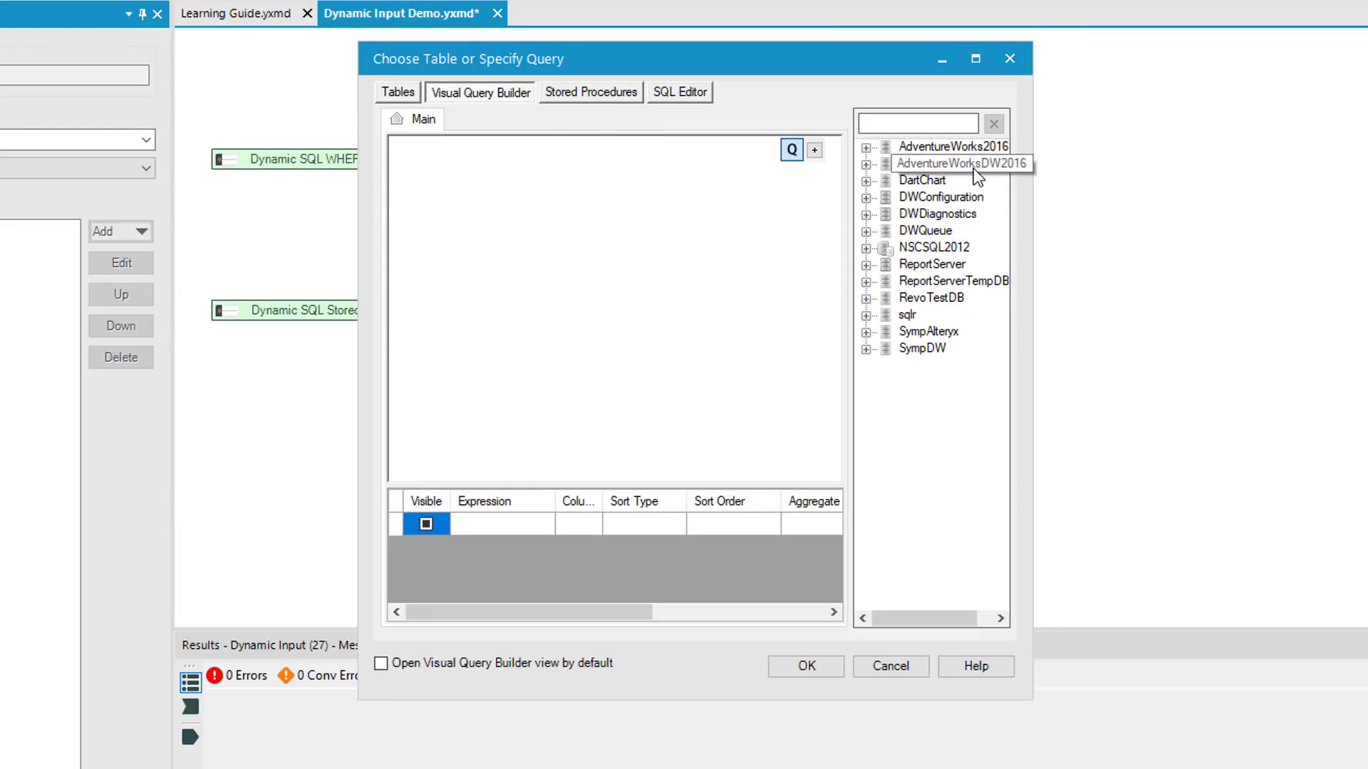
{"action": "left_click", "coordinate": [873, 165]}
{"action": "left_click", "coordinate": [866, 165]}
{"action": "left_click", "coordinate": [928, 181]}
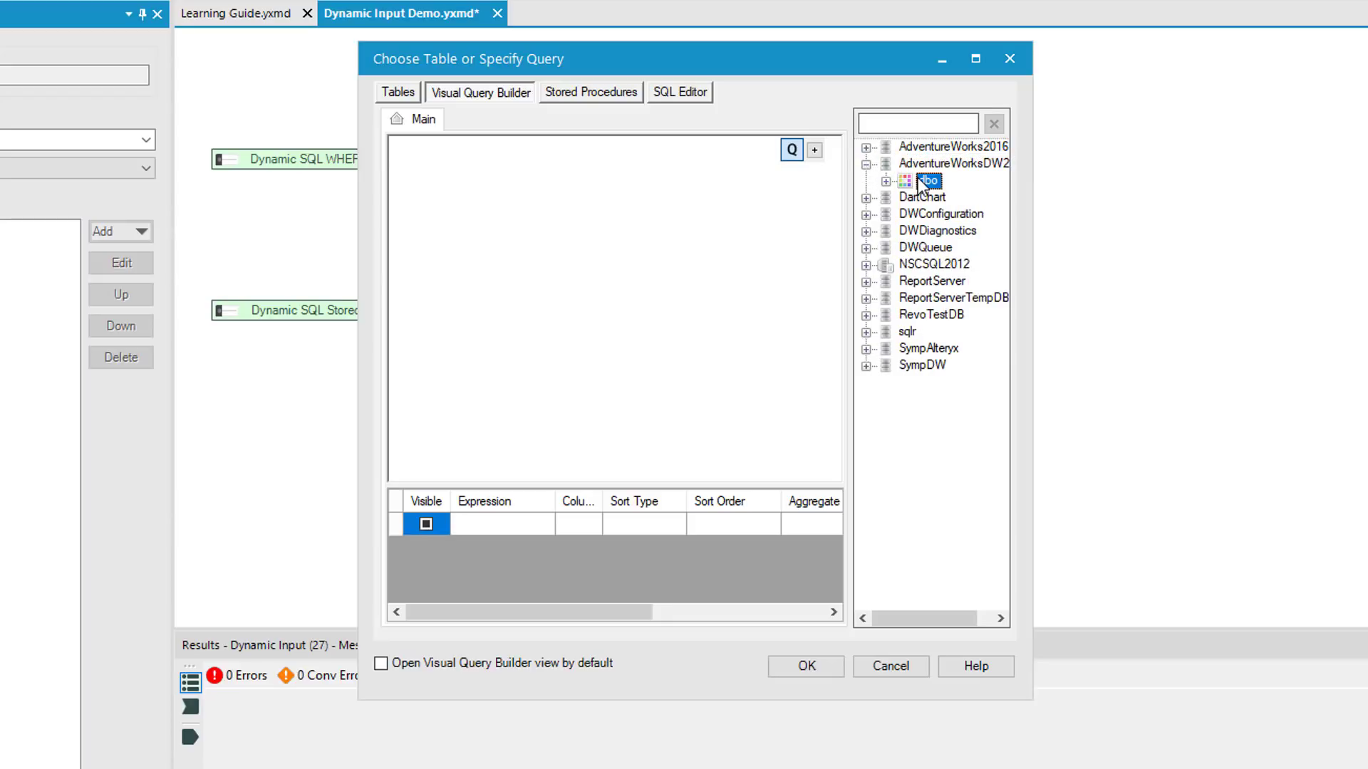
{"action": "left_click", "coordinate": [610, 95]}
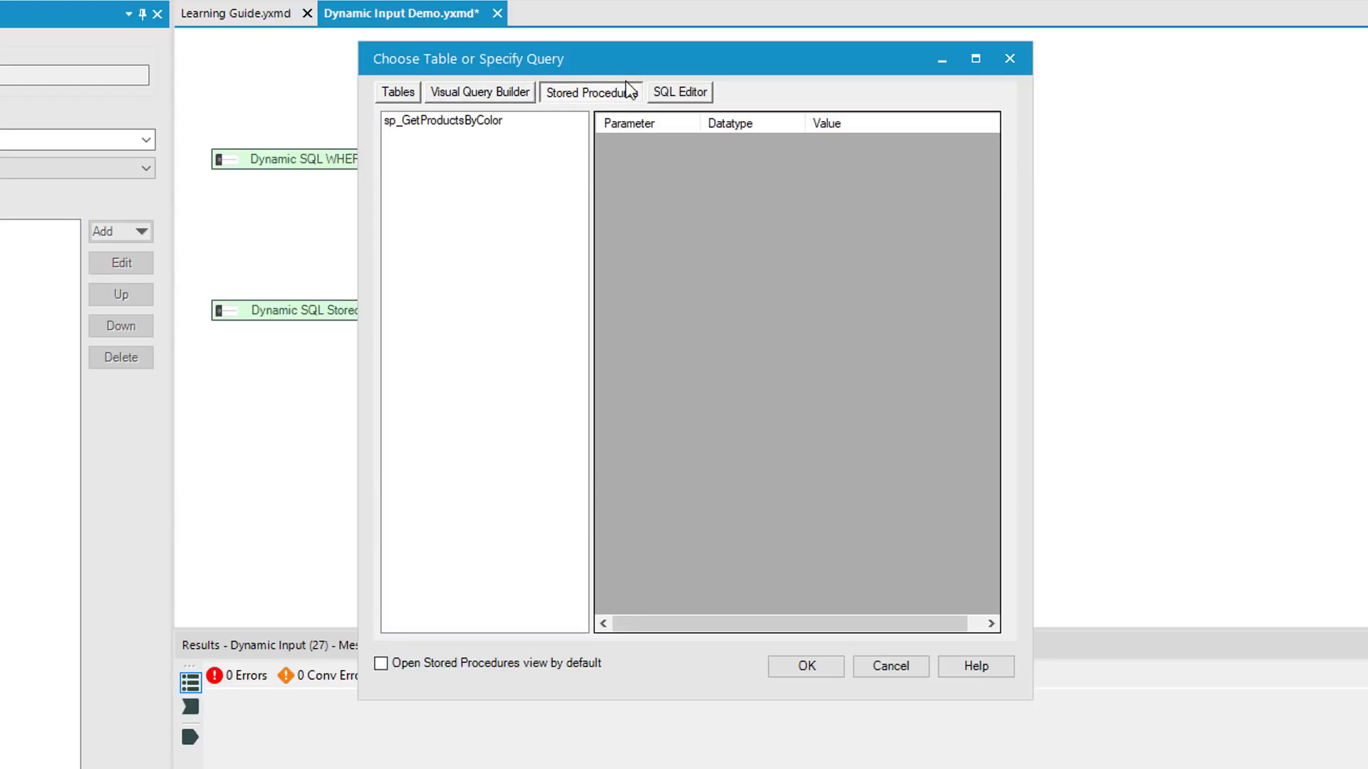
{"action": "left_click", "coordinate": [459, 121]}
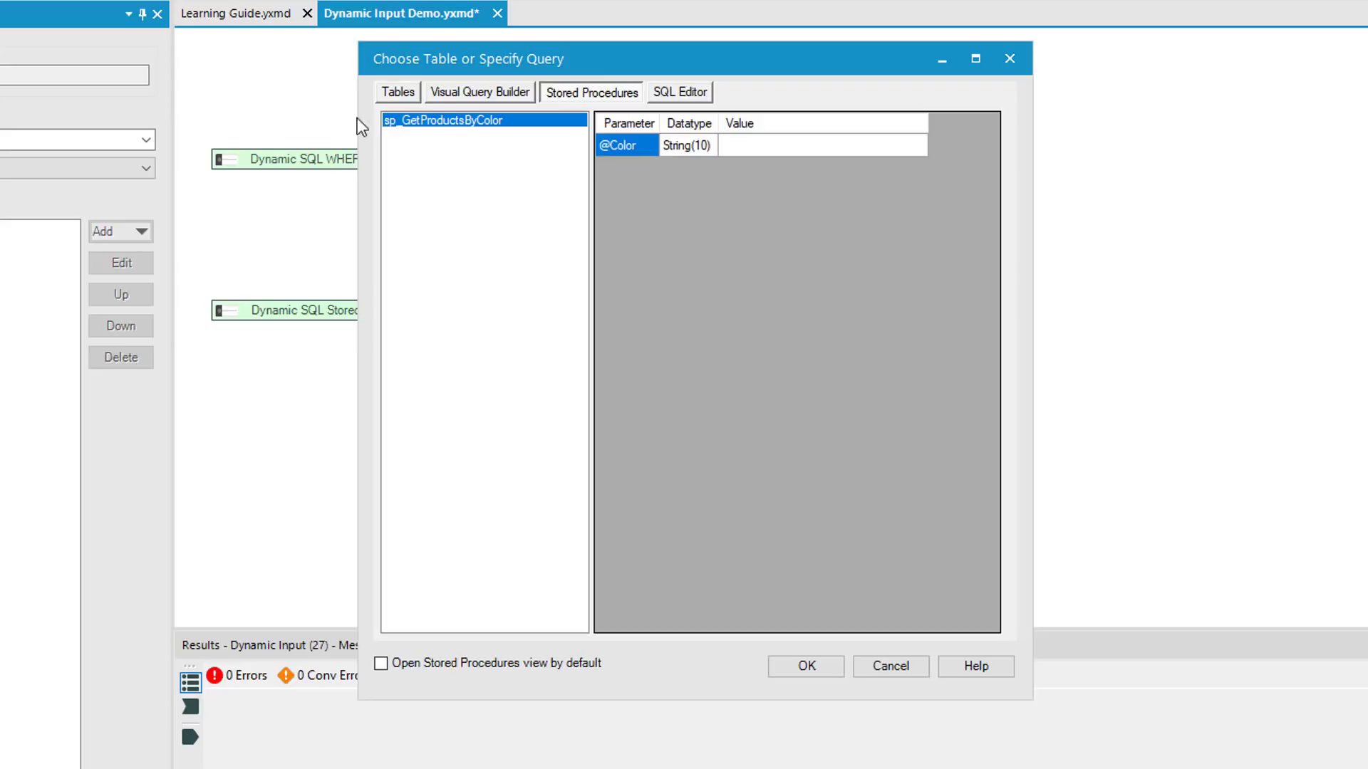
{"action": "left_click", "coordinate": [792, 146]}
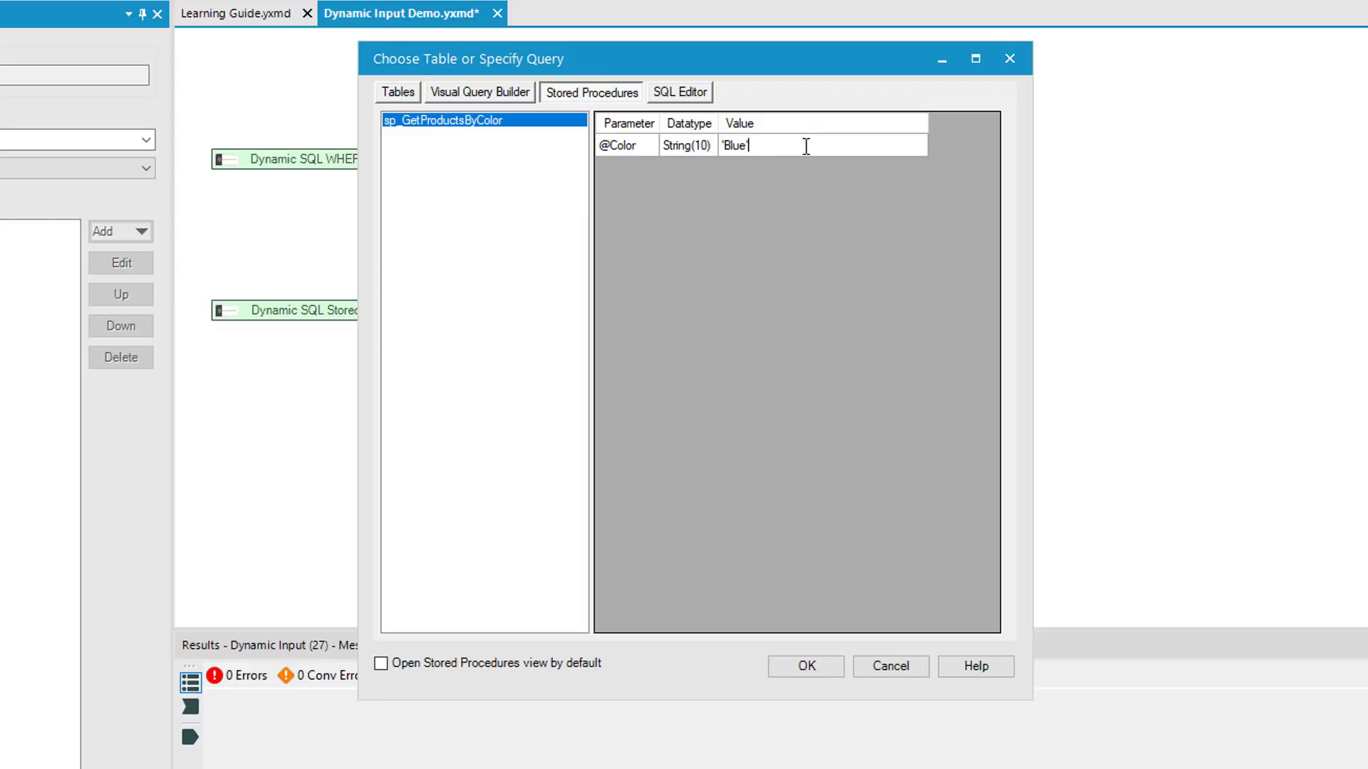
{"action": "key", "text": "Return"}
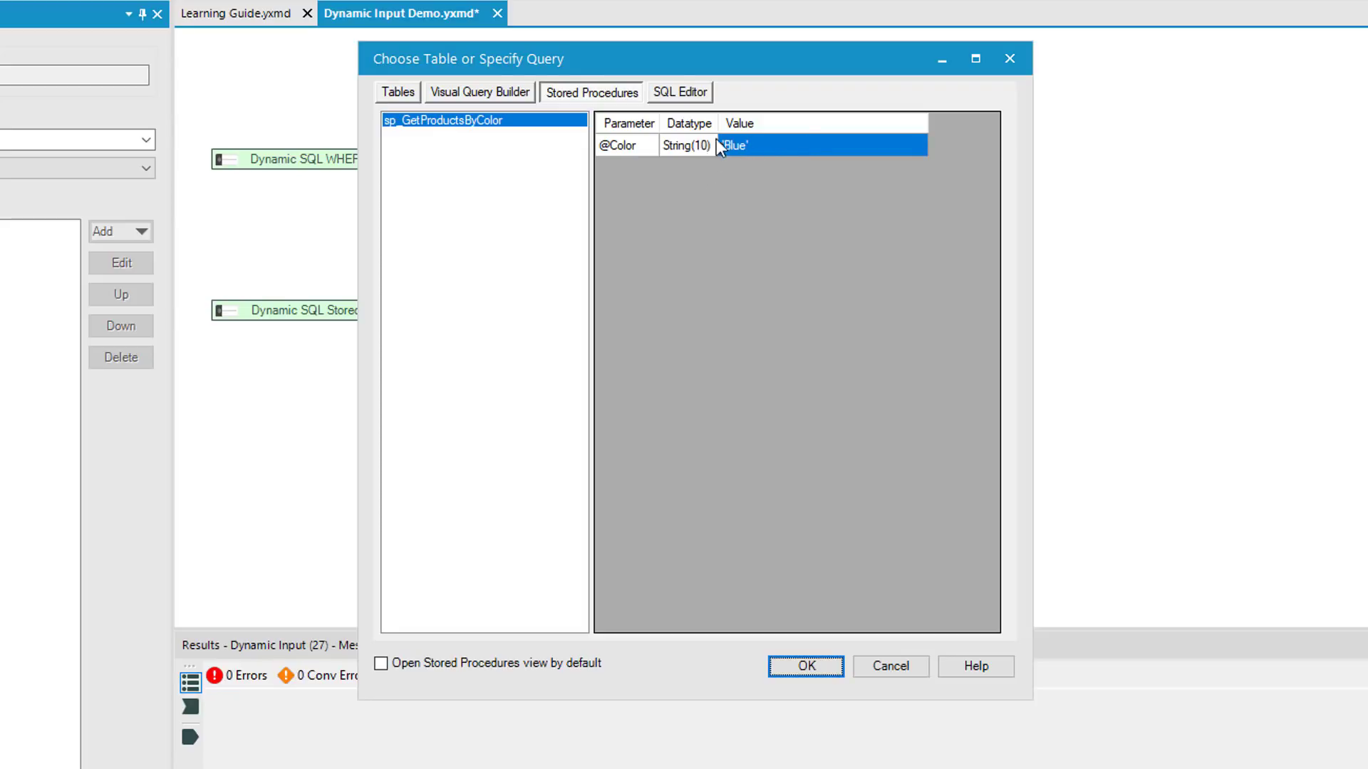
{"action": "left_click", "coordinate": [806, 666]}
{"action": "left_click", "coordinate": [918, 377]}
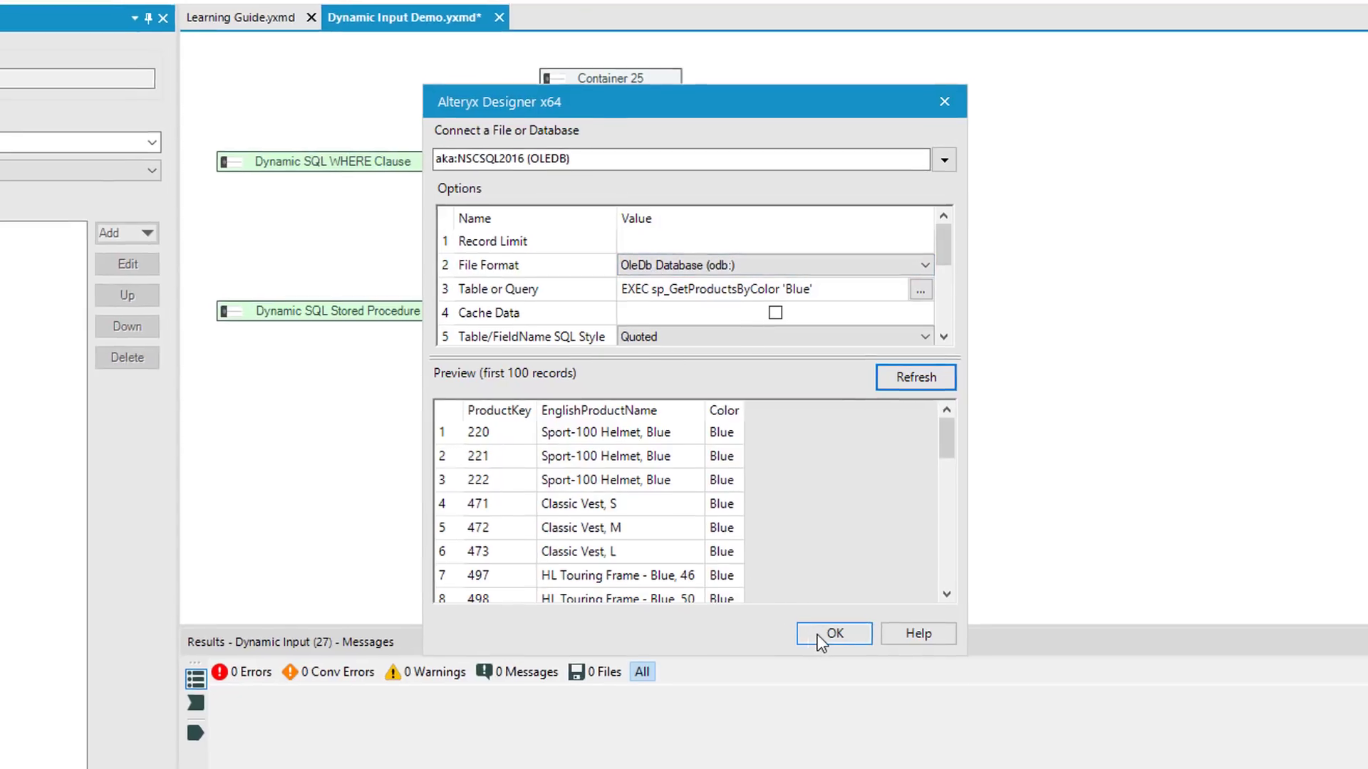
{"action": "left_click", "coordinate": [816, 637]}
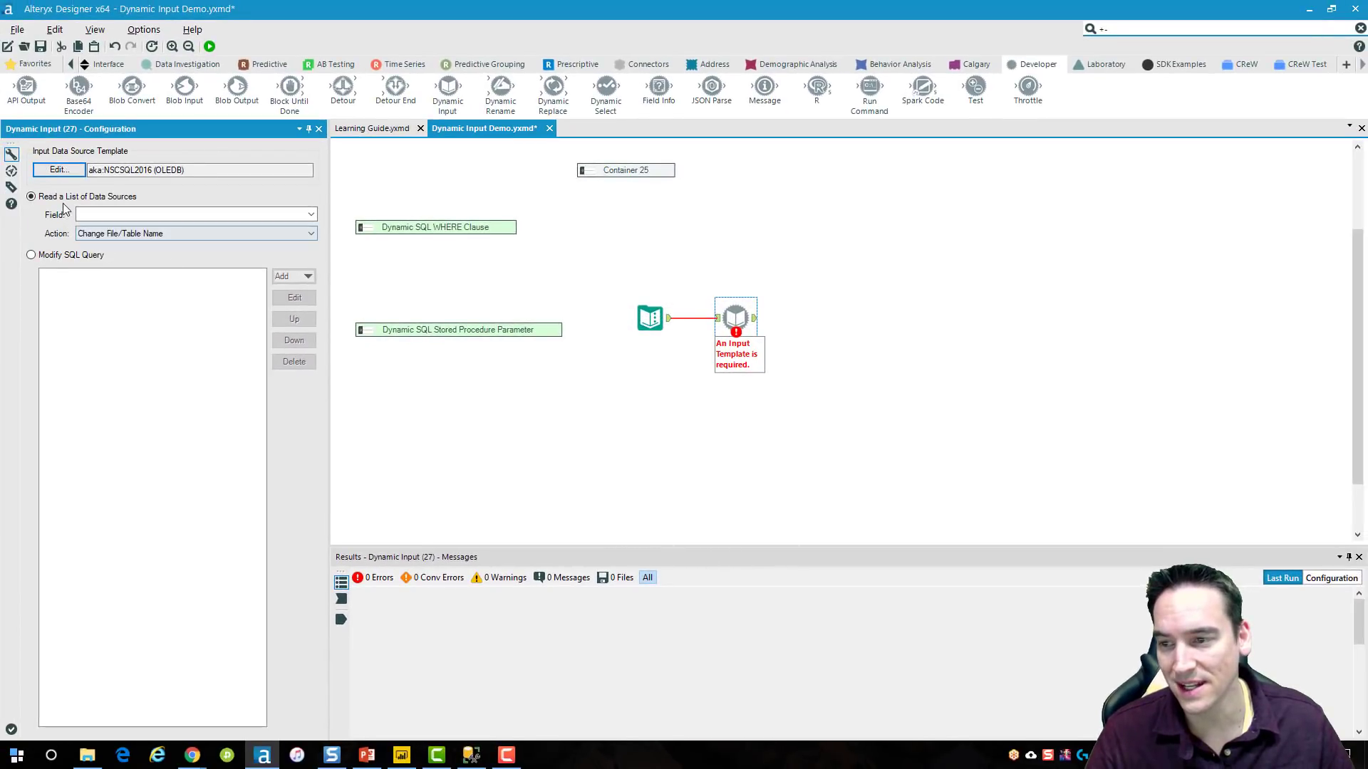
Set the Dynamic Input to modify the SQL query with a stored procedure update that replaces Blue with the Color field.
{"action": "left_click", "coordinate": [89, 255]}
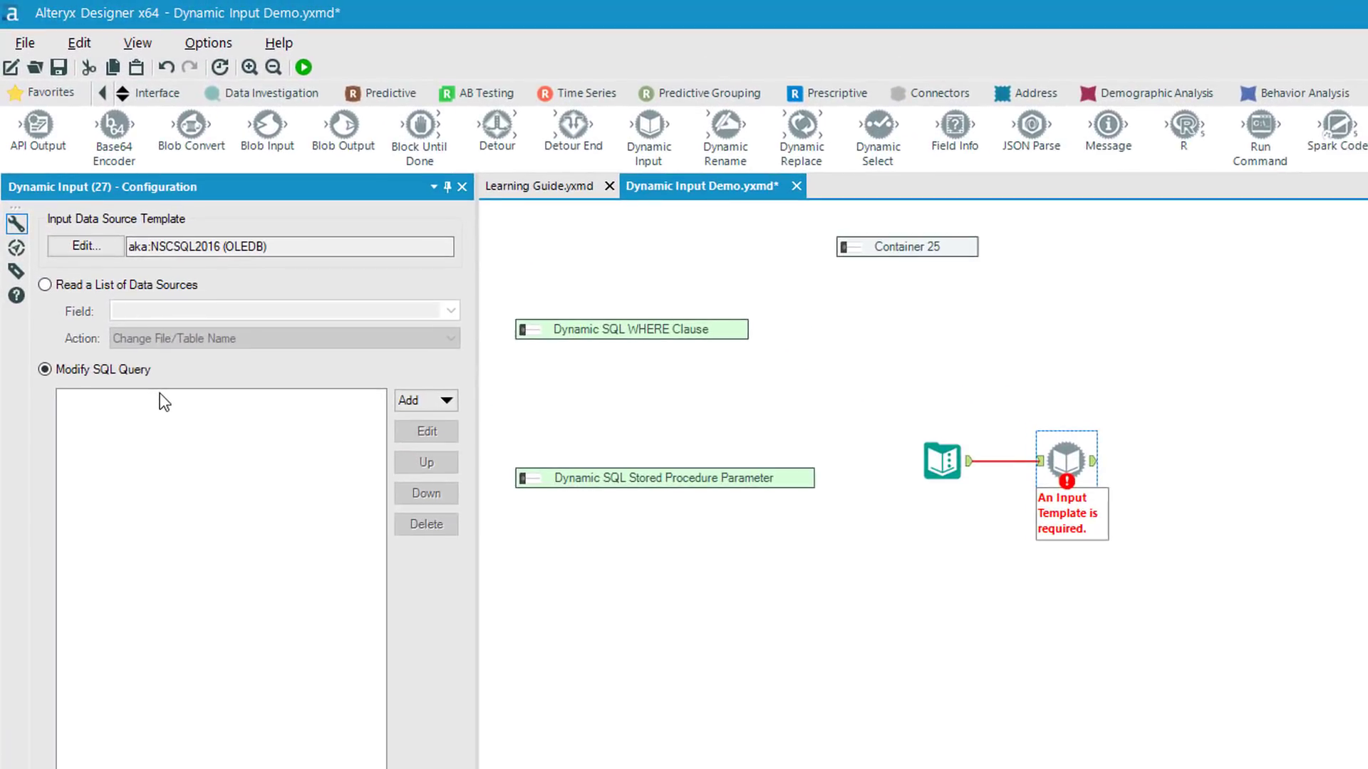
{"action": "left_click", "coordinate": [416, 401]}
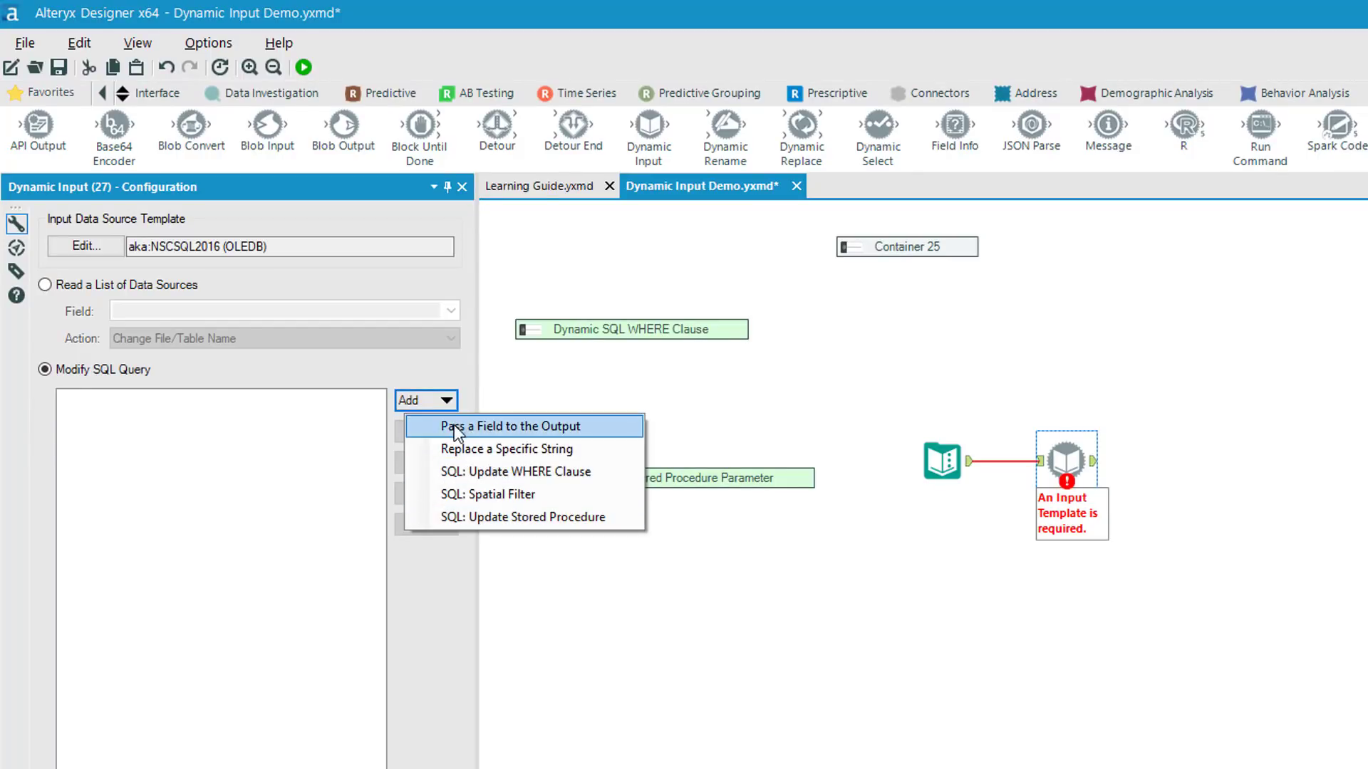
{"action": "left_click", "coordinate": [570, 518]}
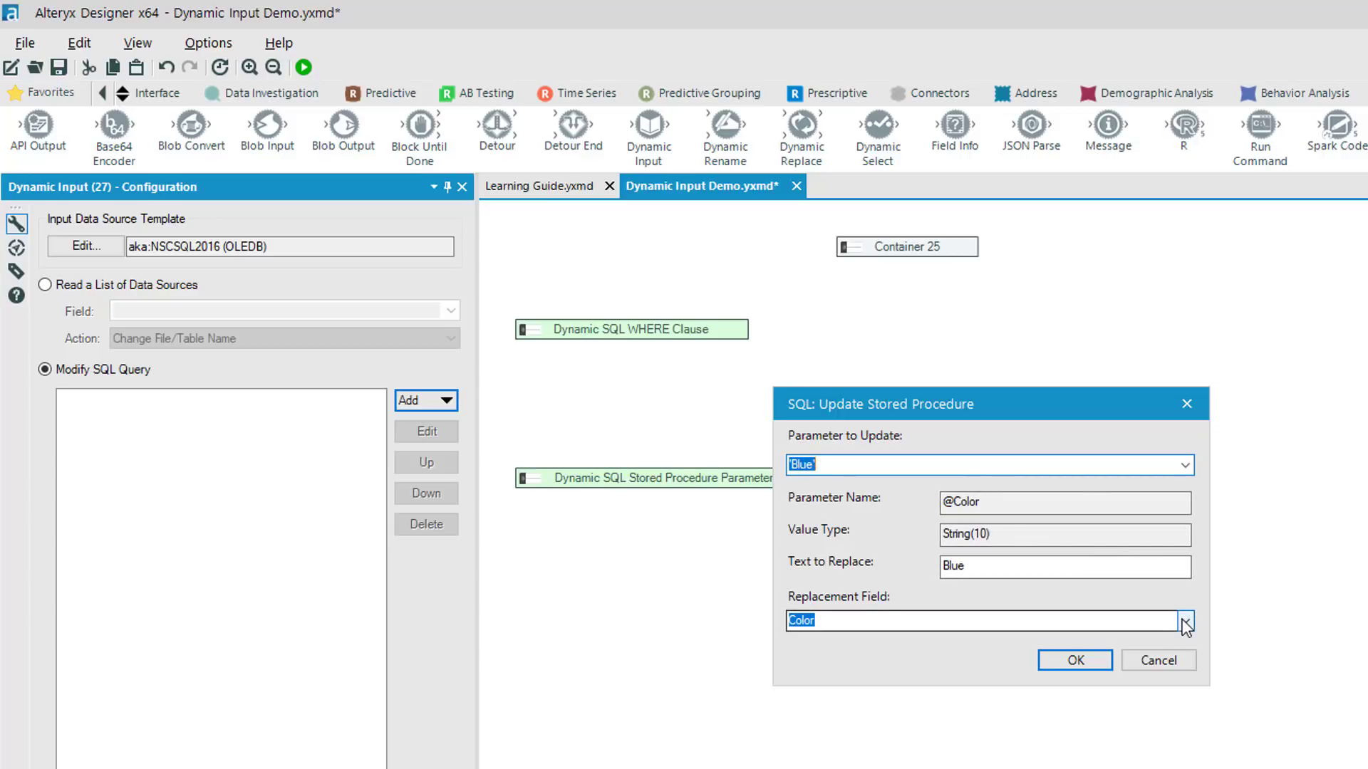
{"action": "left_click_drag", "start_coordinate": [883, 412], "coordinate": [1186, 403]}
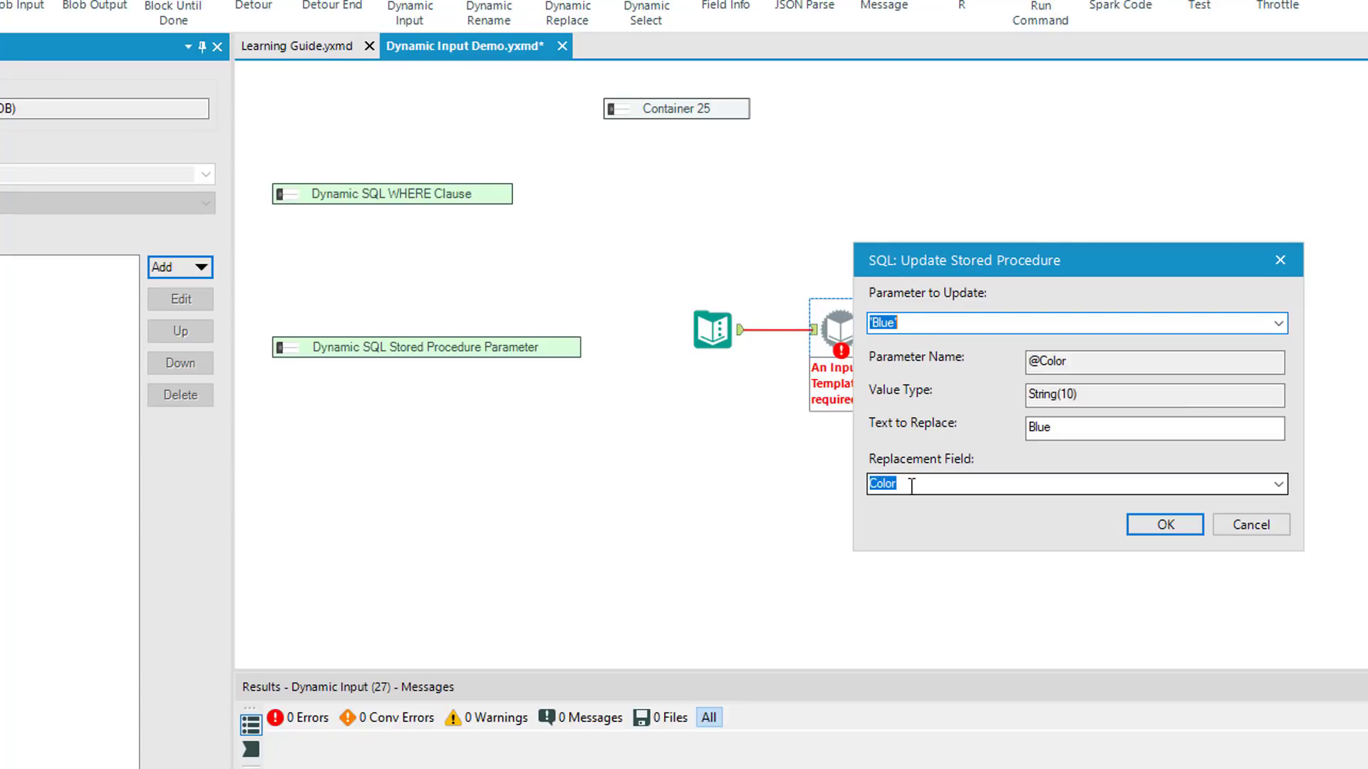
{"action": "left_click", "coordinate": [1162, 523]}
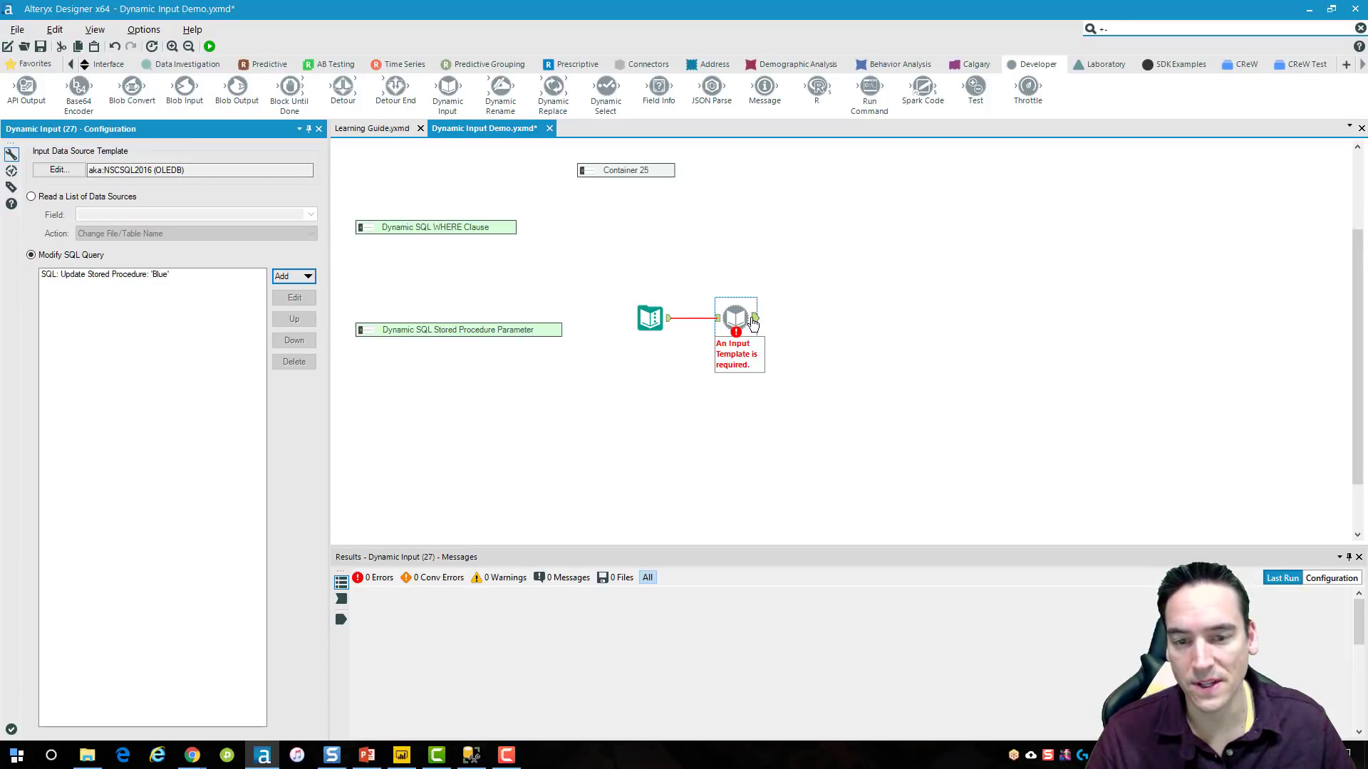
Add a Browse tool after the new Dynamic Input and run the workflow.
{"action": "left_click", "coordinate": [758, 323]}
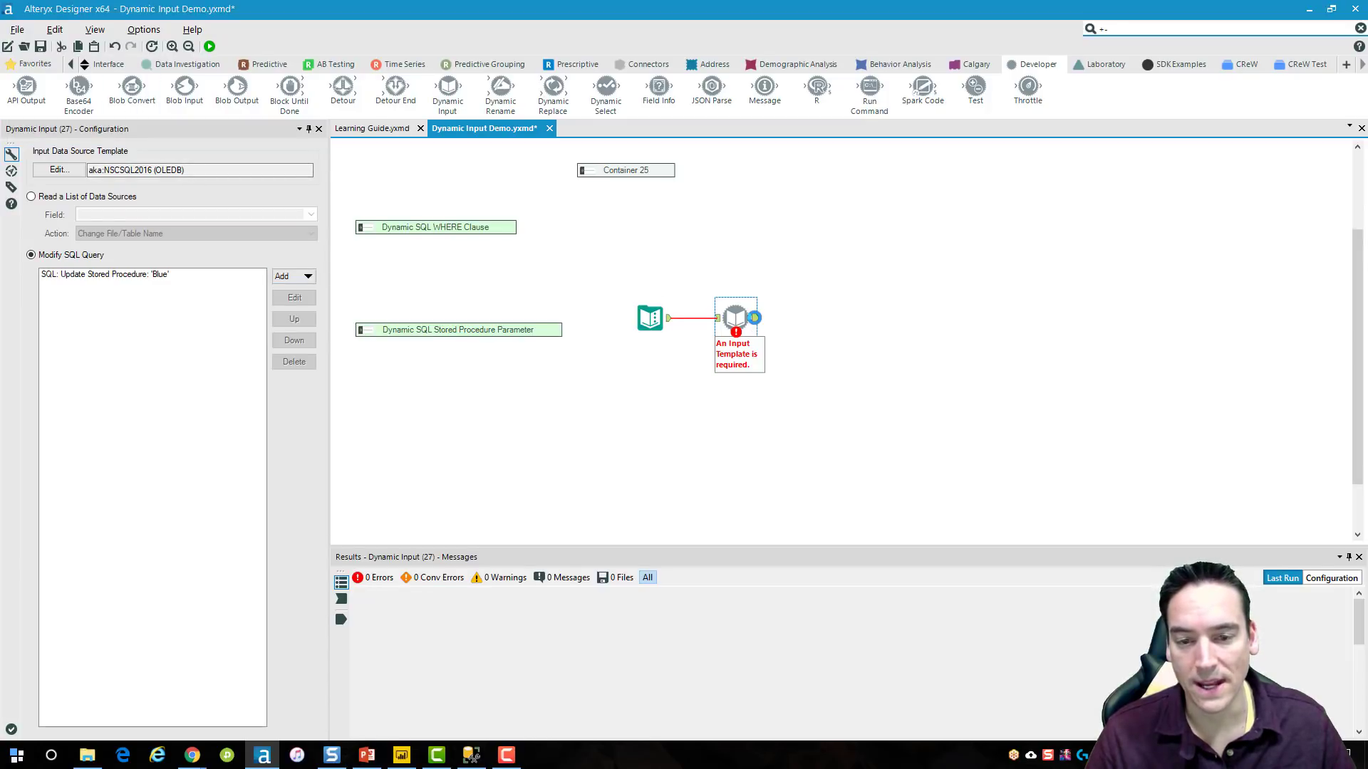
{"action": "right_click", "coordinate": [754, 317]}
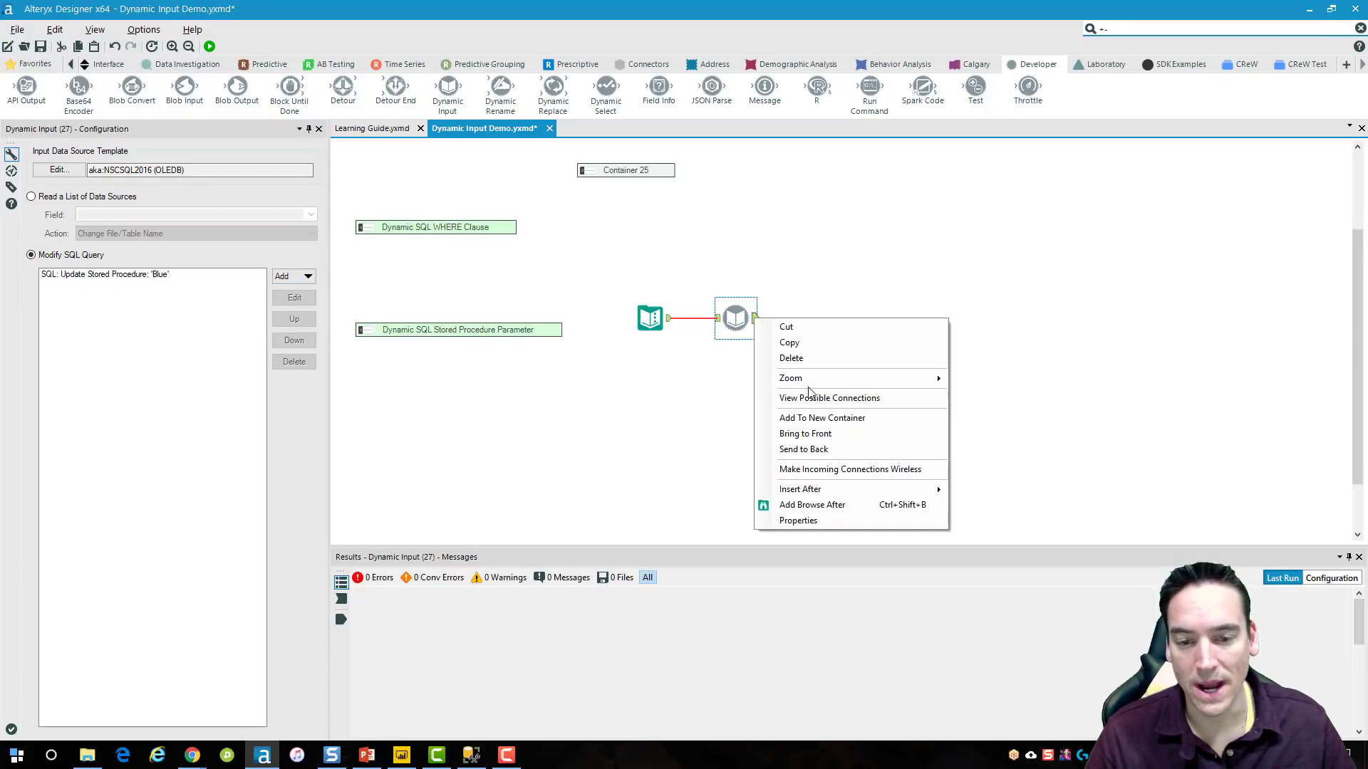
{"action": "left_click", "coordinate": [848, 507]}
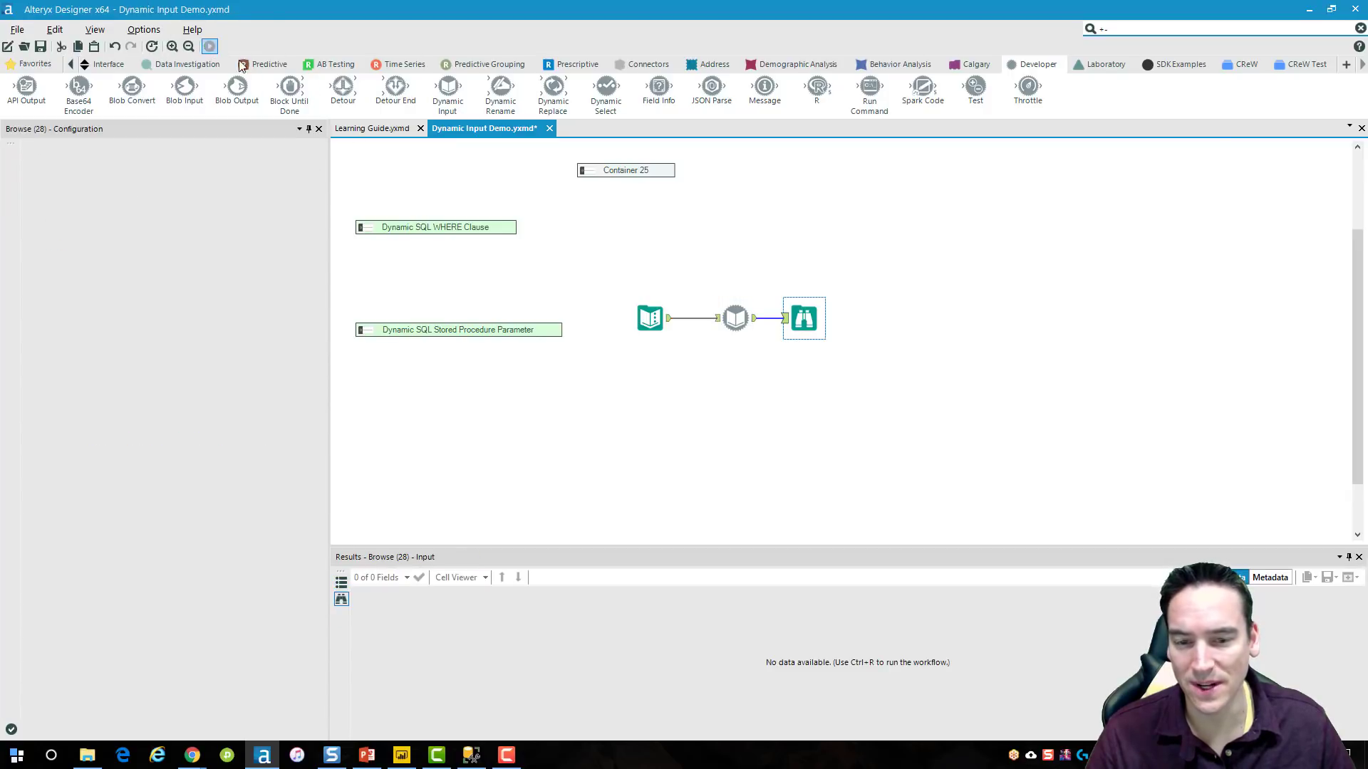
{"action": "left_click", "coordinate": [209, 47]}
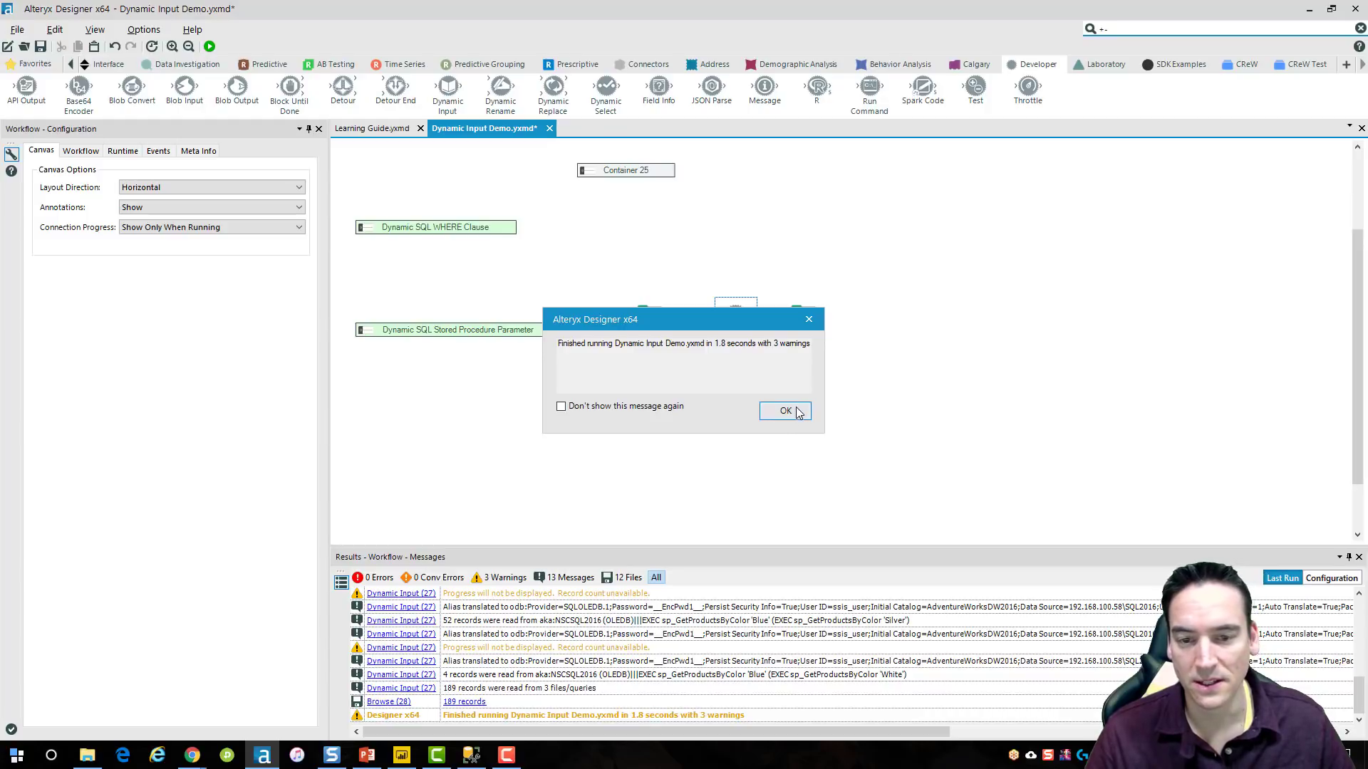
Dismiss the run summary and examine the Color values and profile in the Browse tool's output records.
{"action": "left_click", "coordinate": [785, 411]}
{"action": "left_click", "coordinate": [803, 320]}
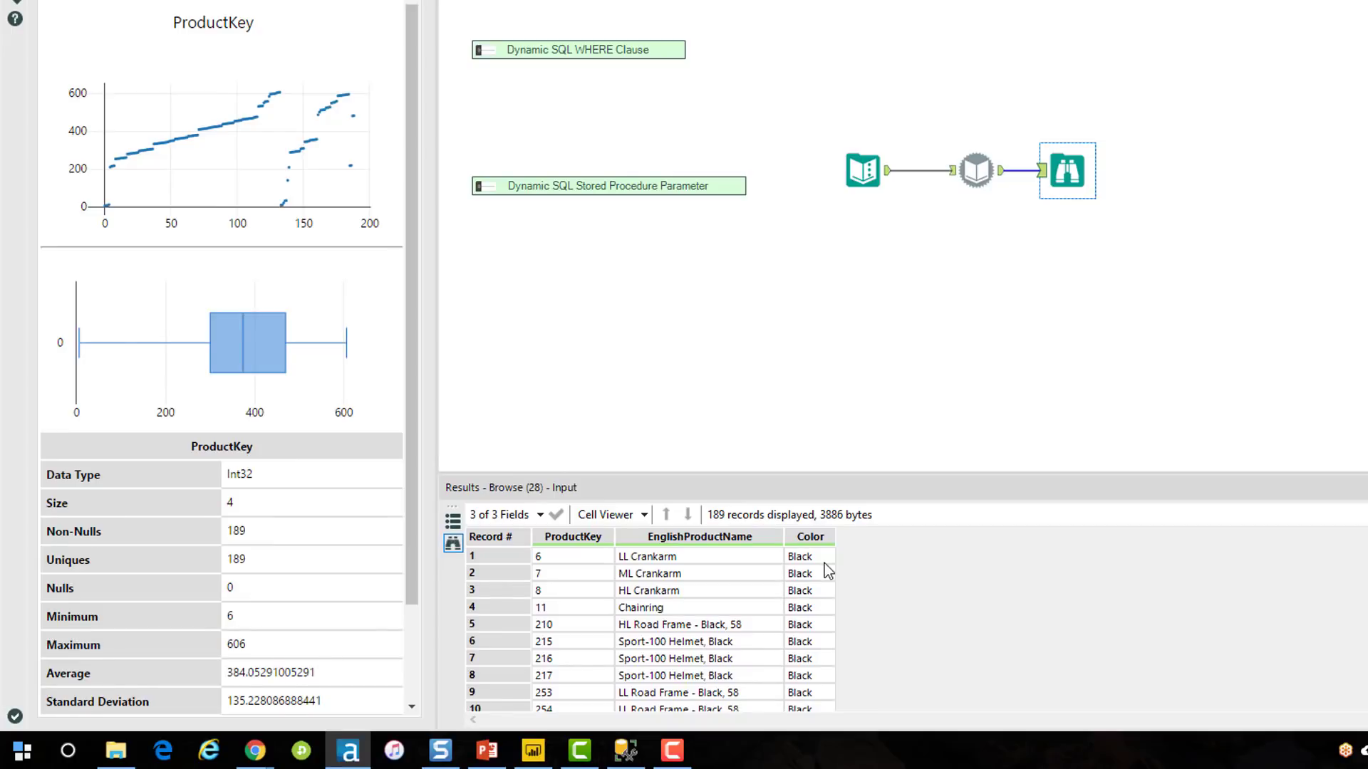
{"action": "left_click", "coordinate": [816, 578]}
{"action": "scroll", "coordinate": [817, 587], "scroll_direction": "down", "scroll_amount": 3}
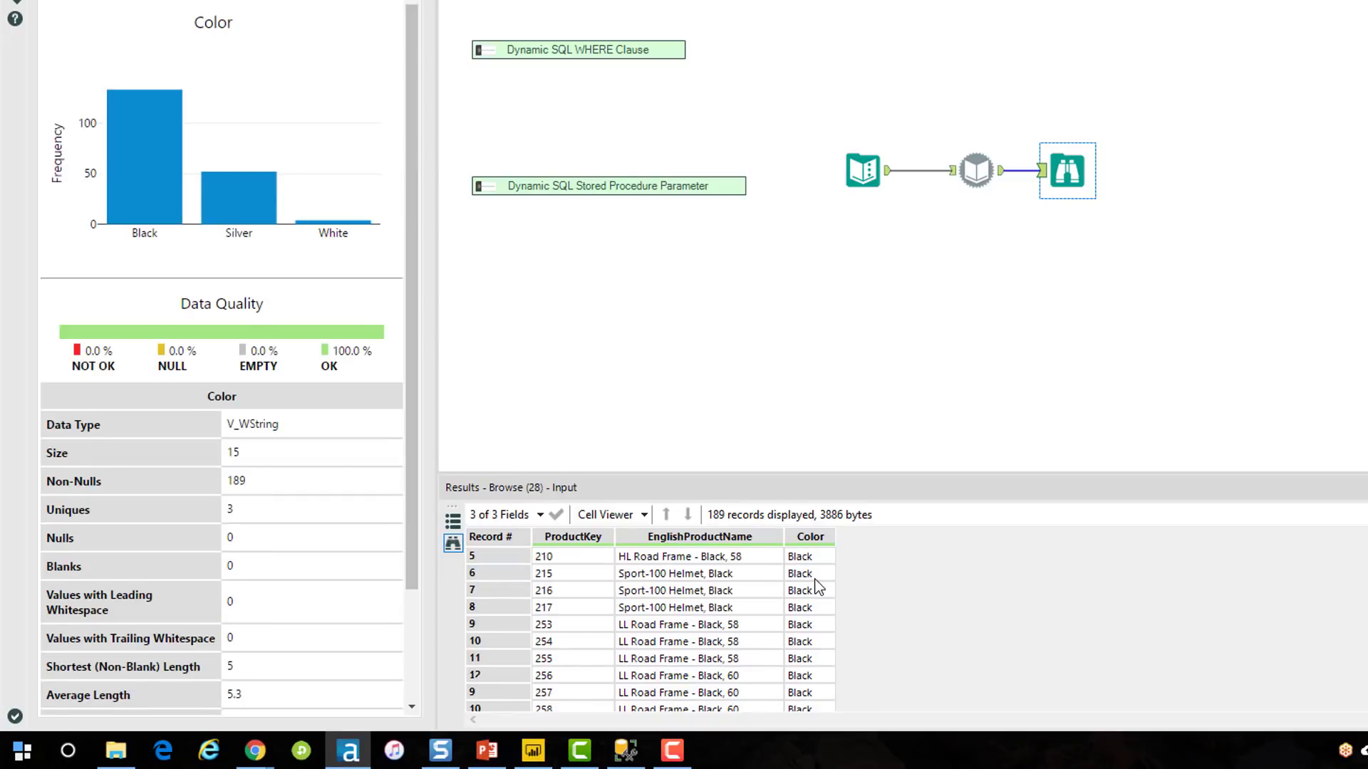
{"action": "scroll", "coordinate": [818, 587], "scroll_direction": "down", "scroll_amount": 16}
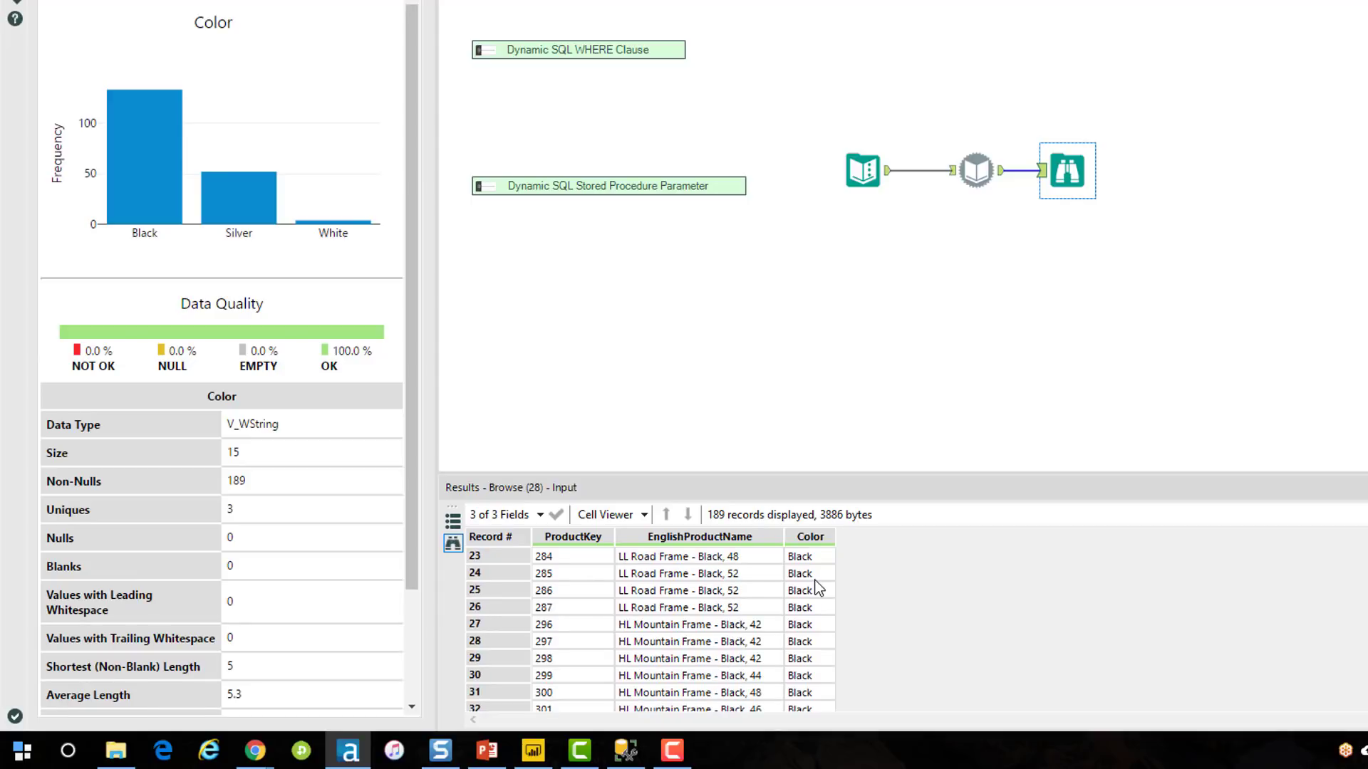
{"action": "scroll", "coordinate": [818, 587], "scroll_direction": "down", "scroll_amount": 18}
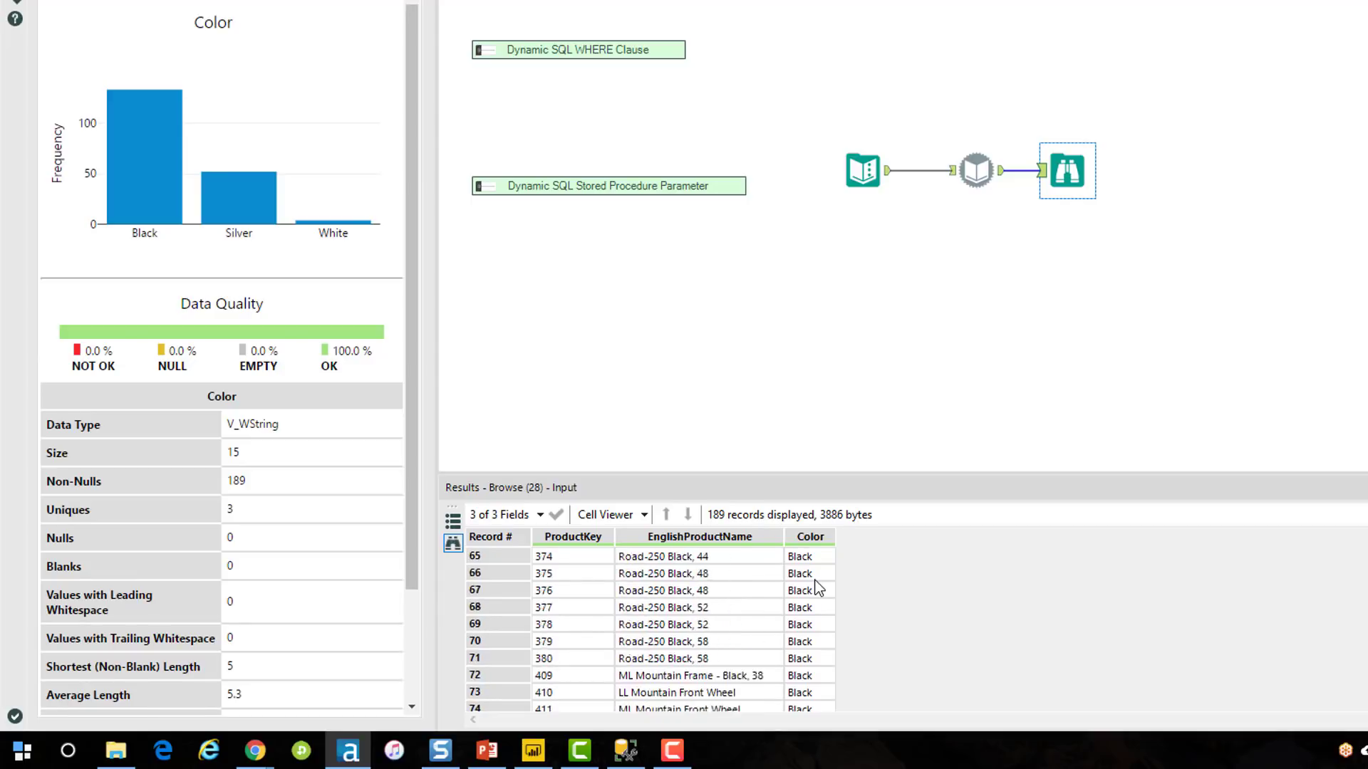
{"action": "scroll", "coordinate": [817, 587], "scroll_direction": "down", "scroll_amount": 20}
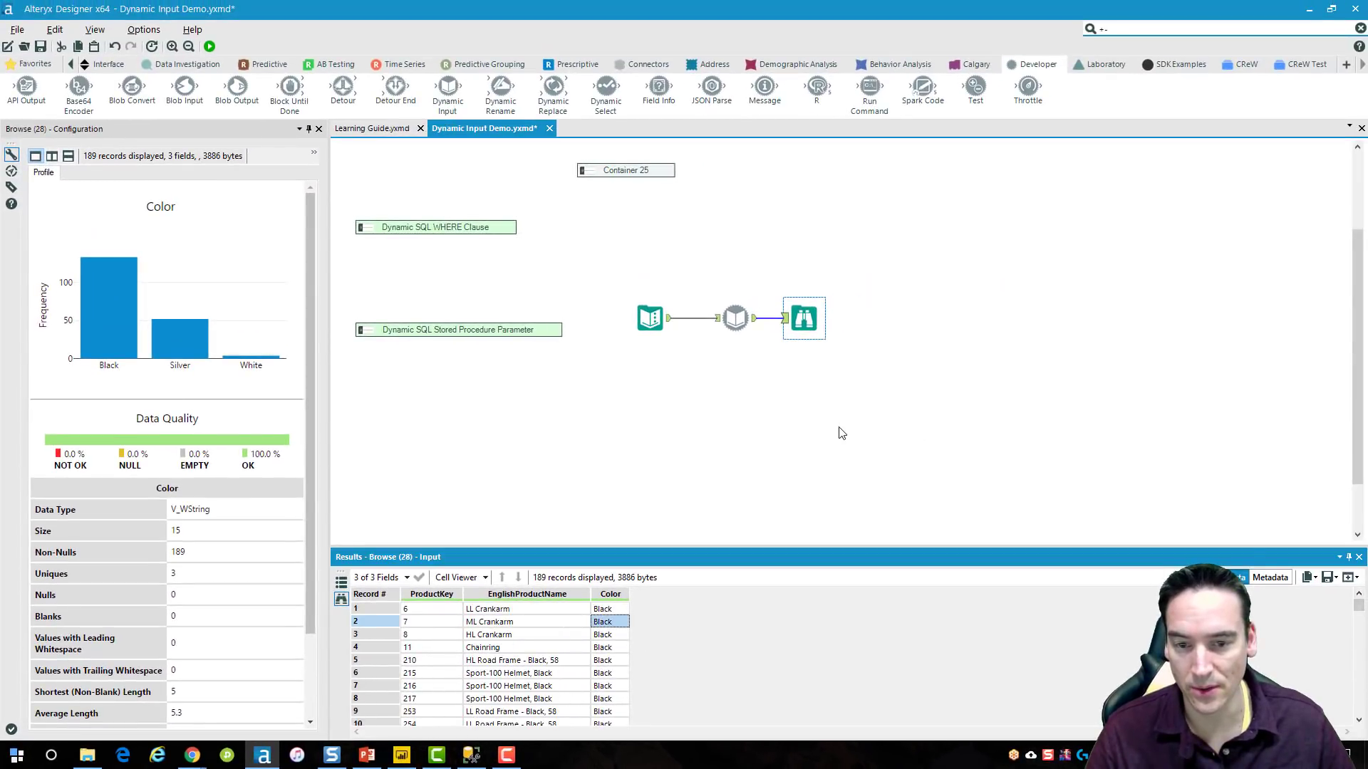
{"action": "left_click", "coordinate": [848, 430]}
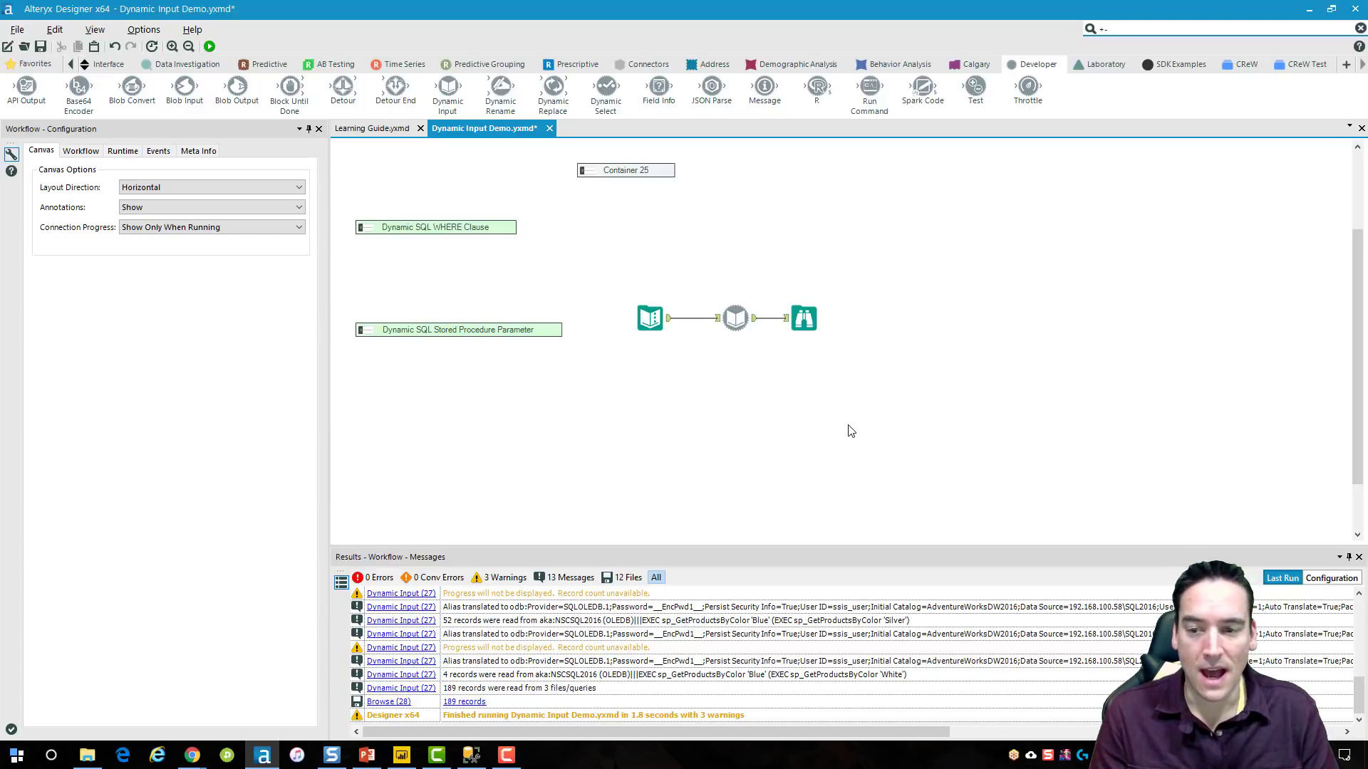
Review the kinds of SQL query modification that can be added to the stored procedure Dynamic Input, without adding one.
{"action": "scroll", "coordinate": [821, 412], "scroll_direction": "up", "scroll_amount": 3}
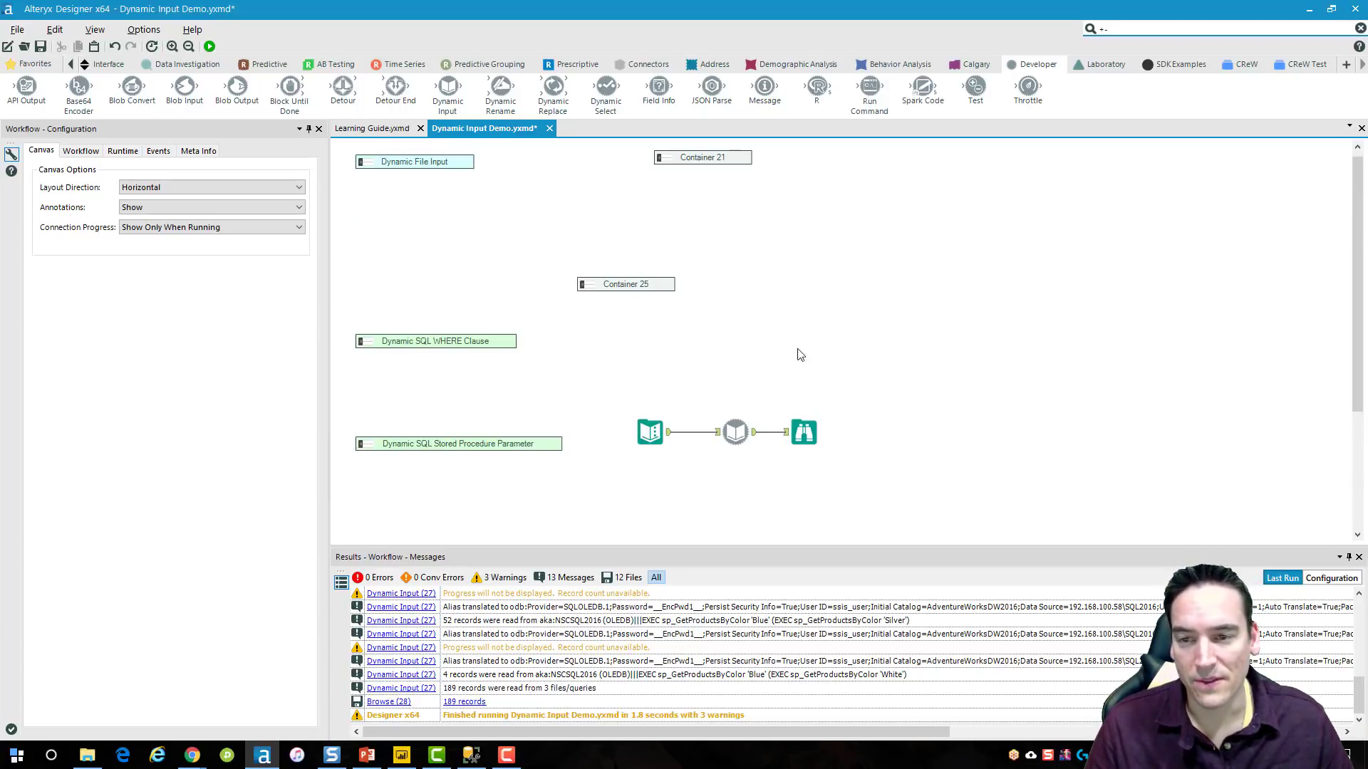
{"action": "left_click", "coordinate": [736, 432]}
{"action": "left_click", "coordinate": [307, 277]}
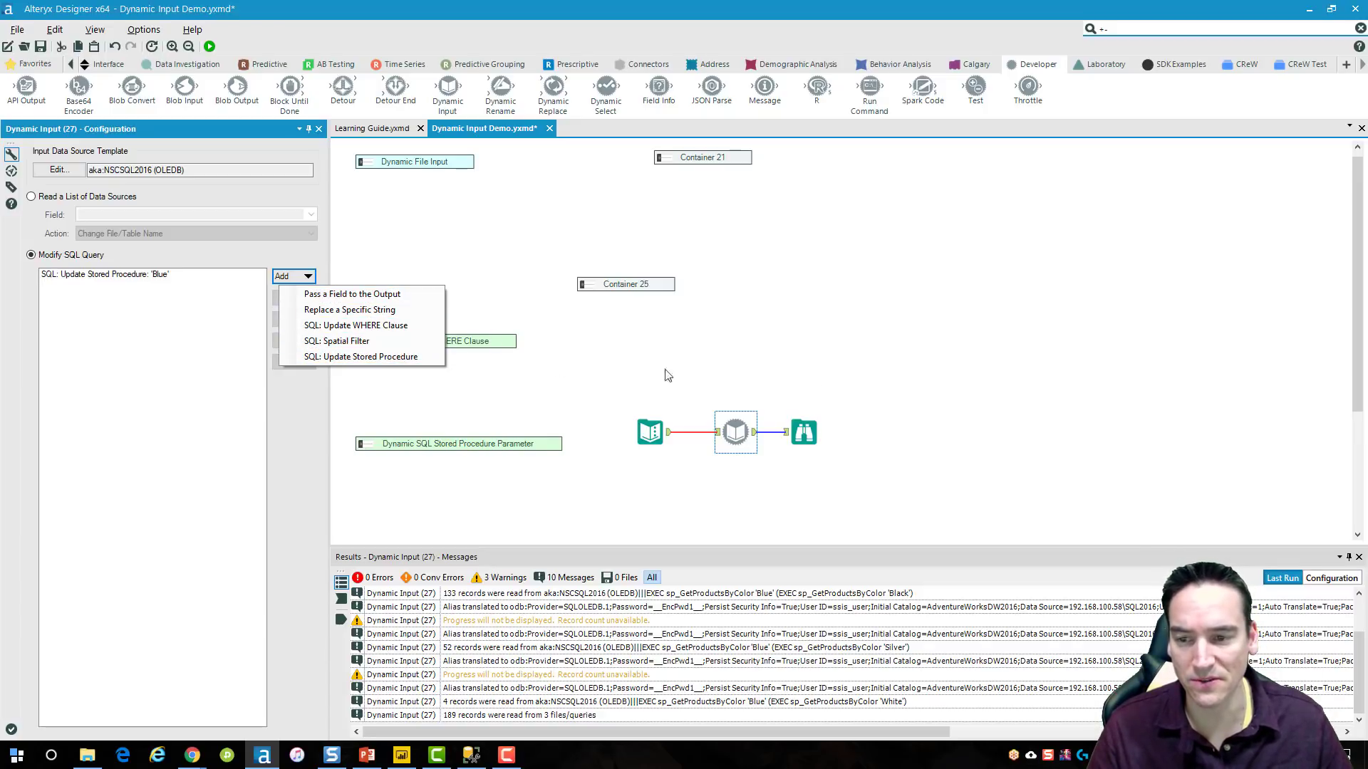
{"action": "left_click", "coordinate": [852, 372]}
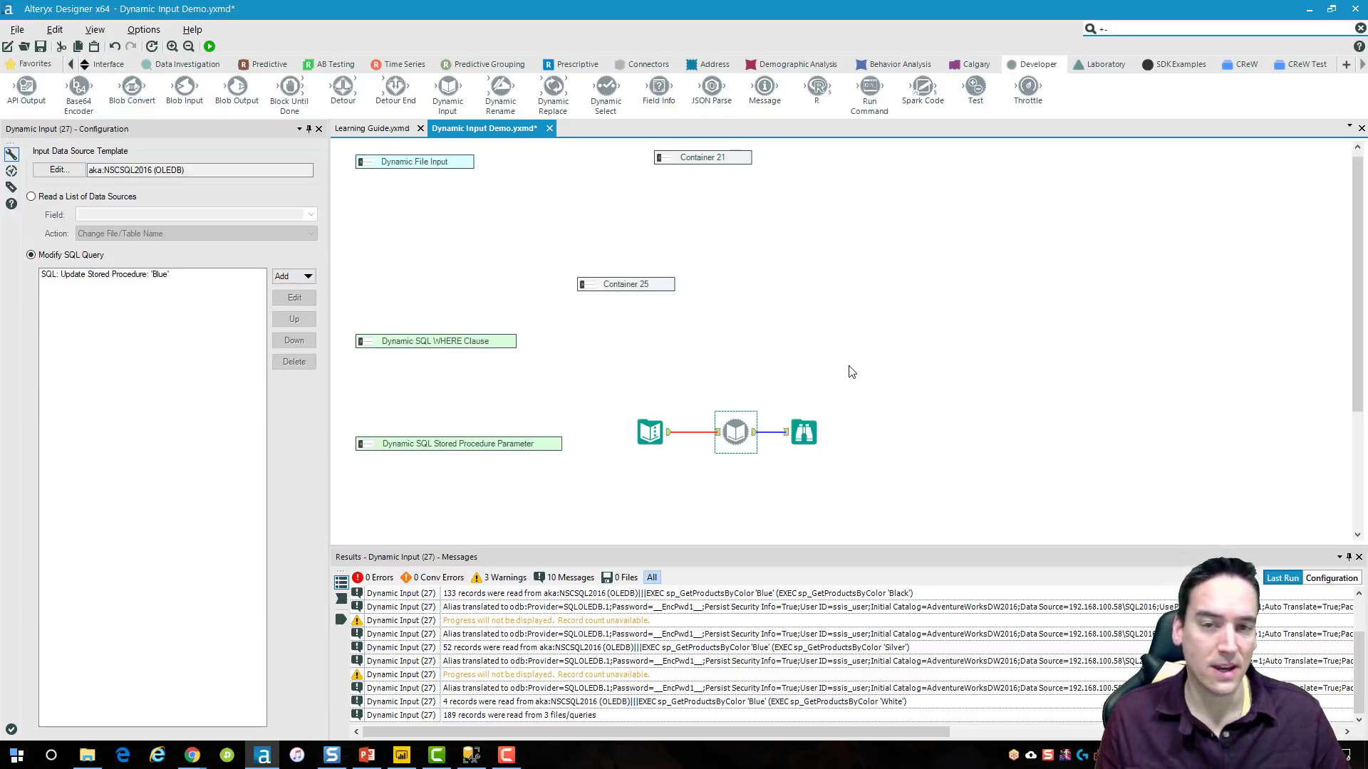
{"action": "left_click", "coordinate": [852, 372]}
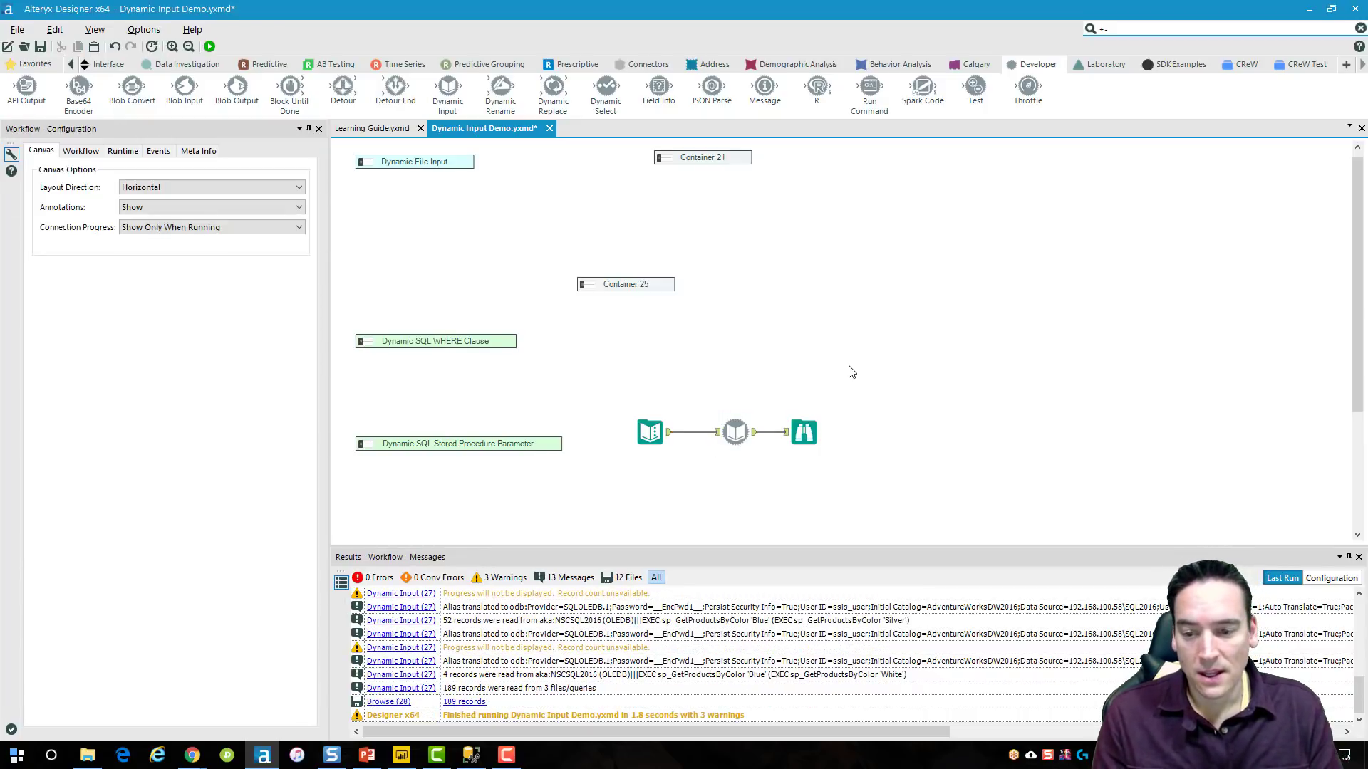